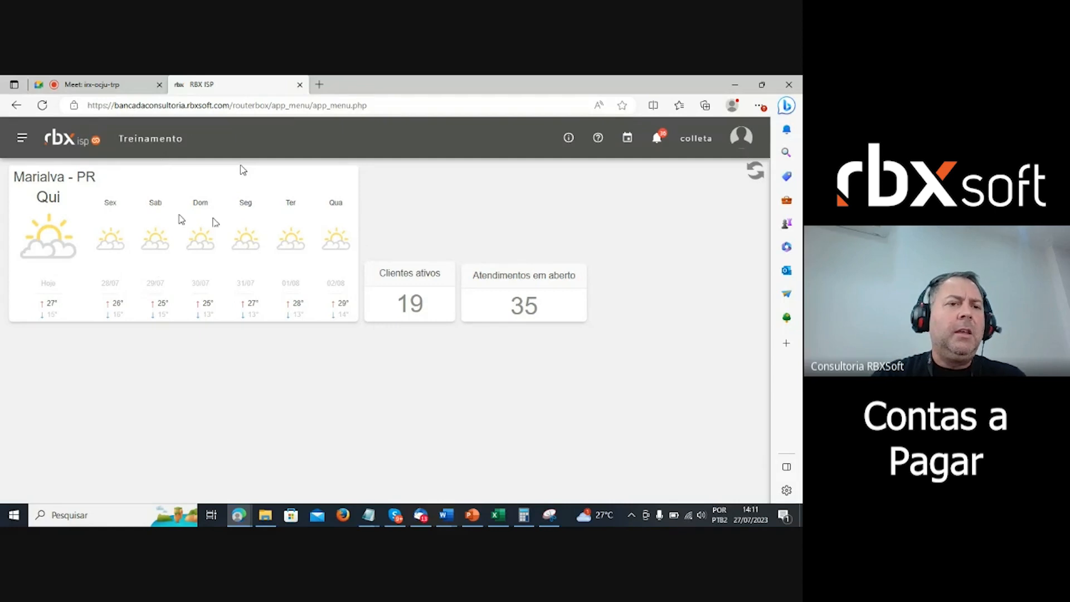
- Go to Empresa > Fornecedores > Cadastro and start a new supplier record
click(21, 142)
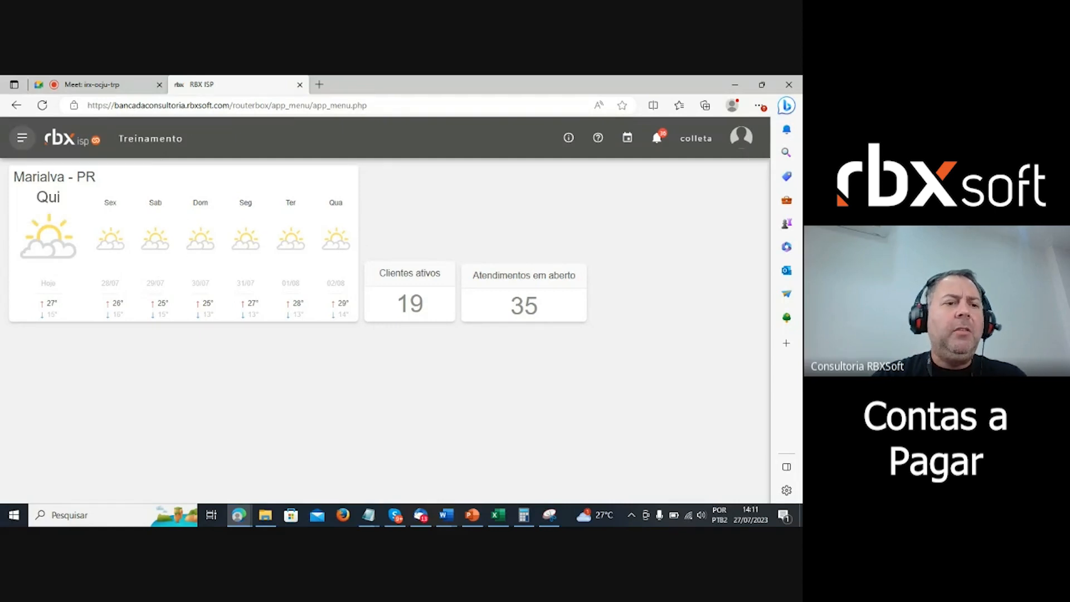
click(71, 239)
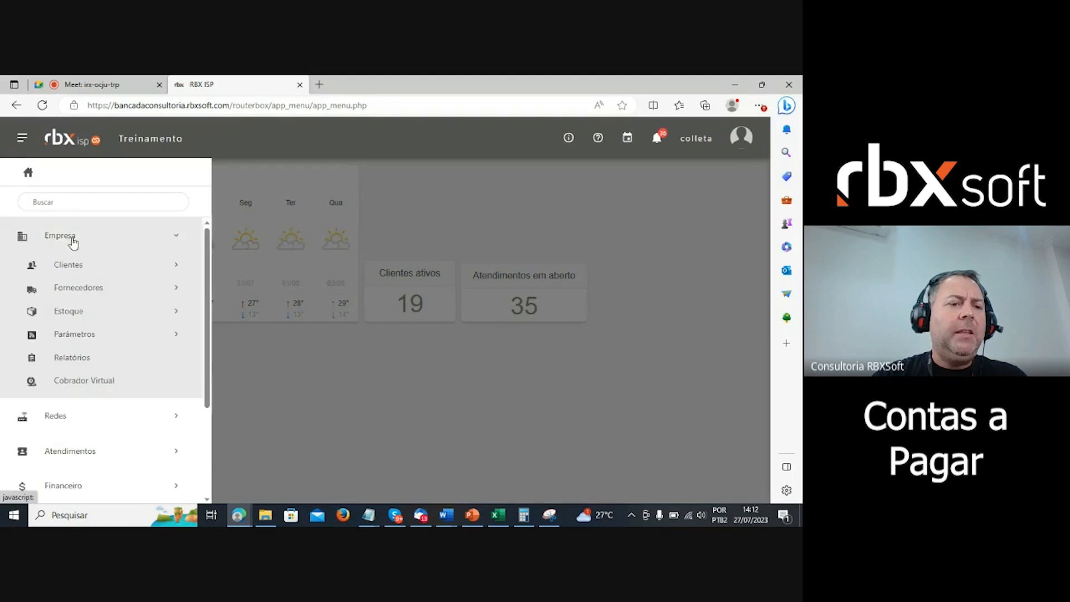
click(84, 290)
click(88, 315)
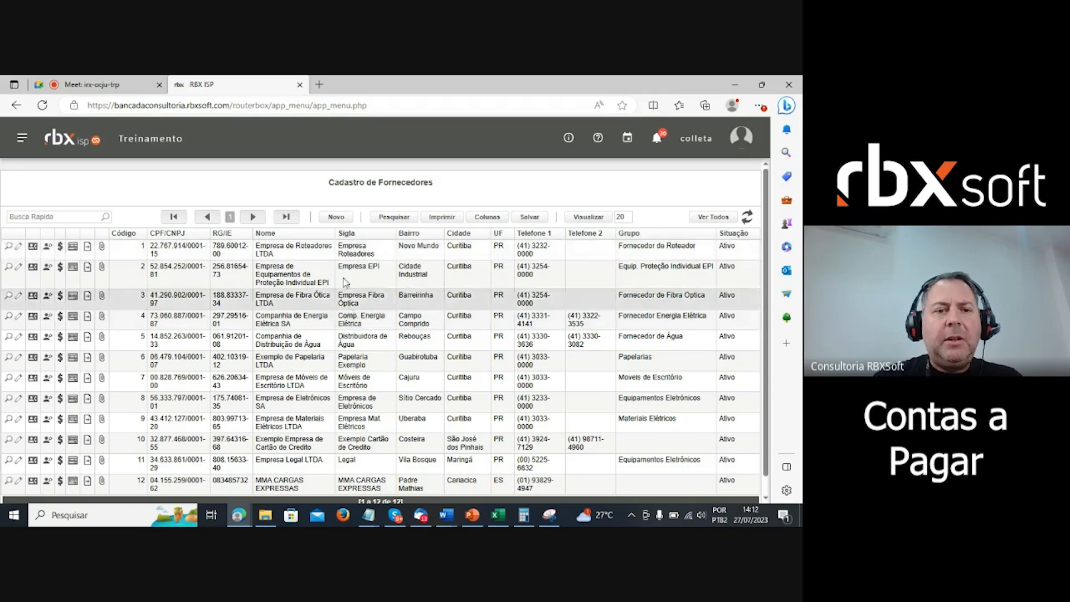
click(343, 219)
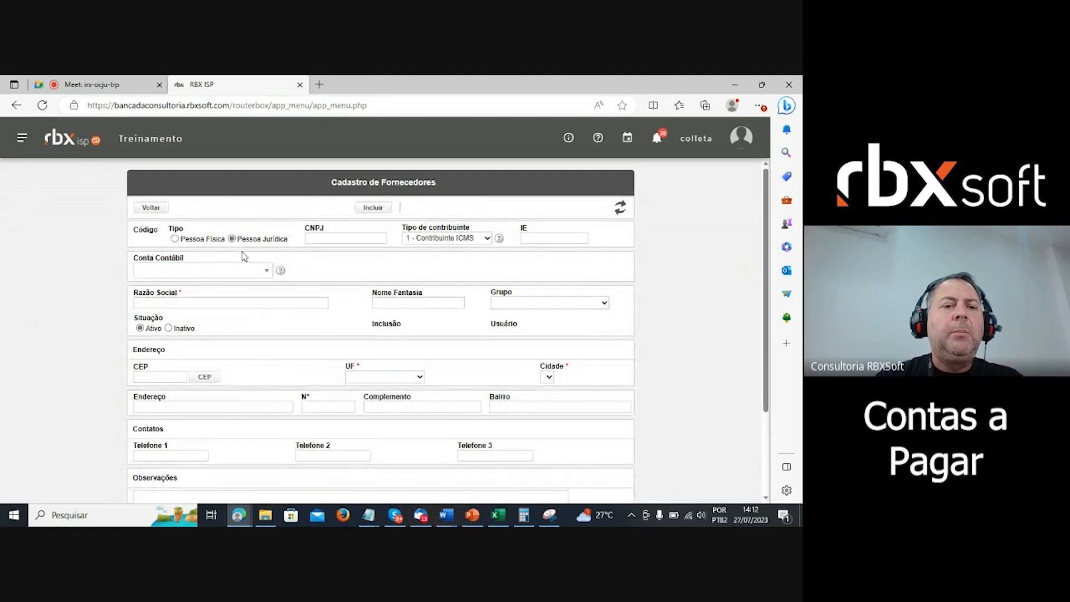
- Try Pessoa Física, then set the supplier type back to Pessoa Jurídica
click(175, 238)
scroll(346, 184, up, 1)
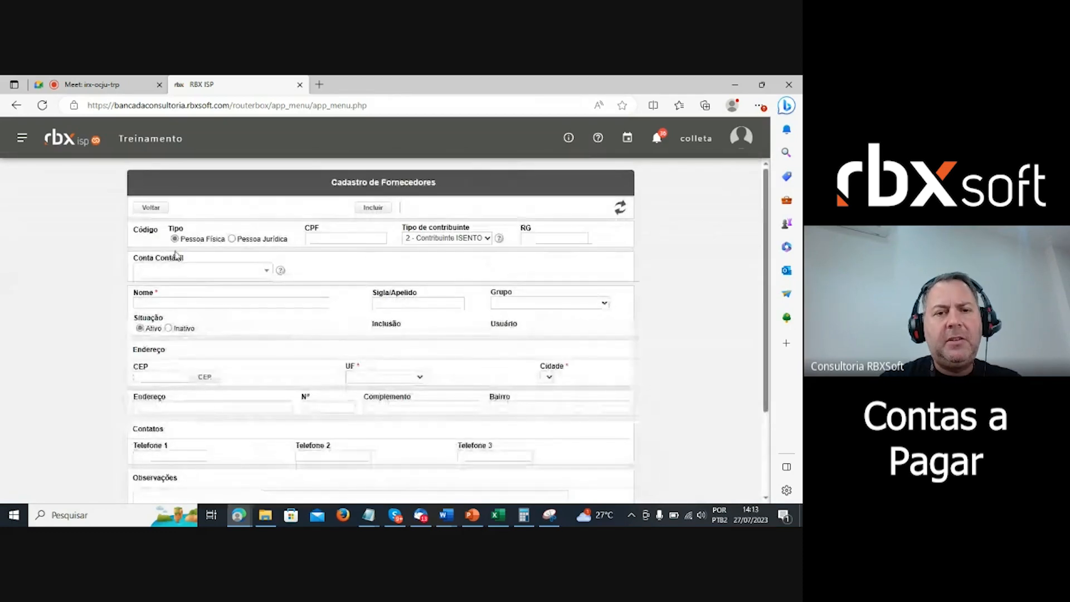
click(232, 239)
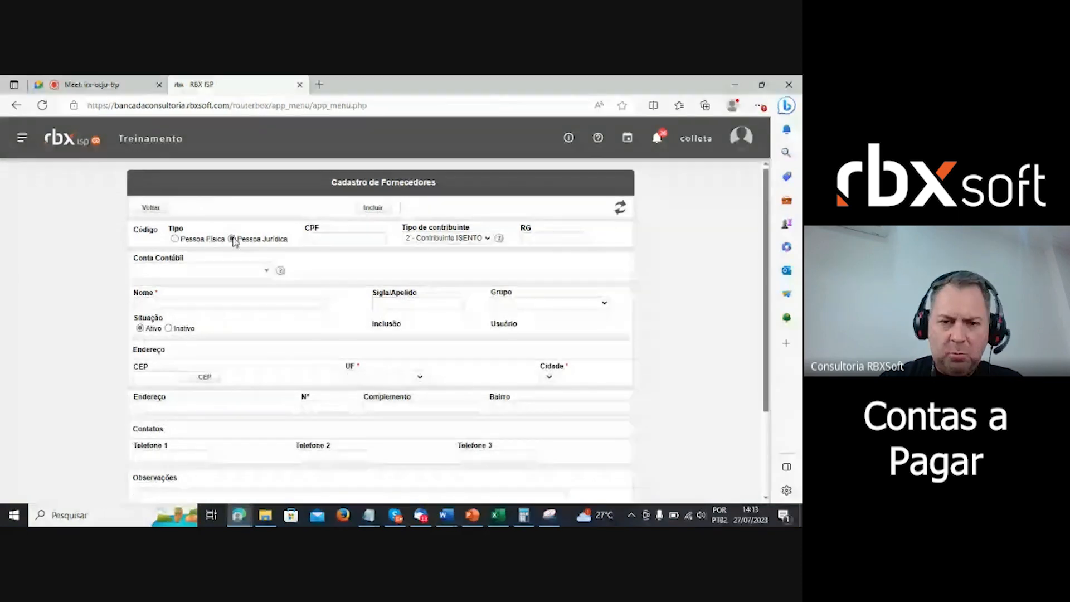
scroll(384, 374, down, 1)
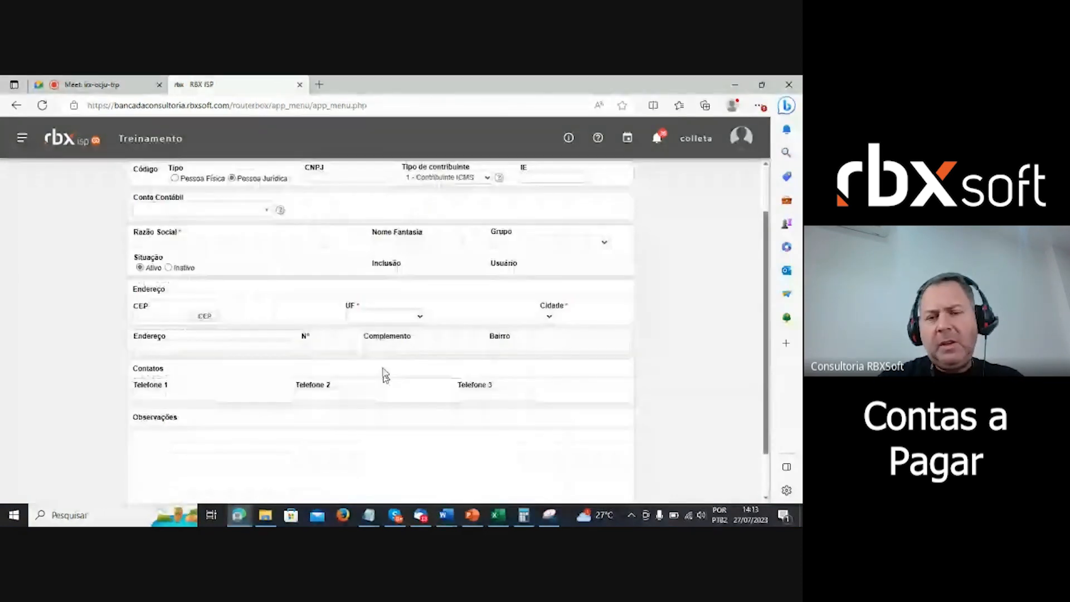
scroll(448, 357, up, 1)
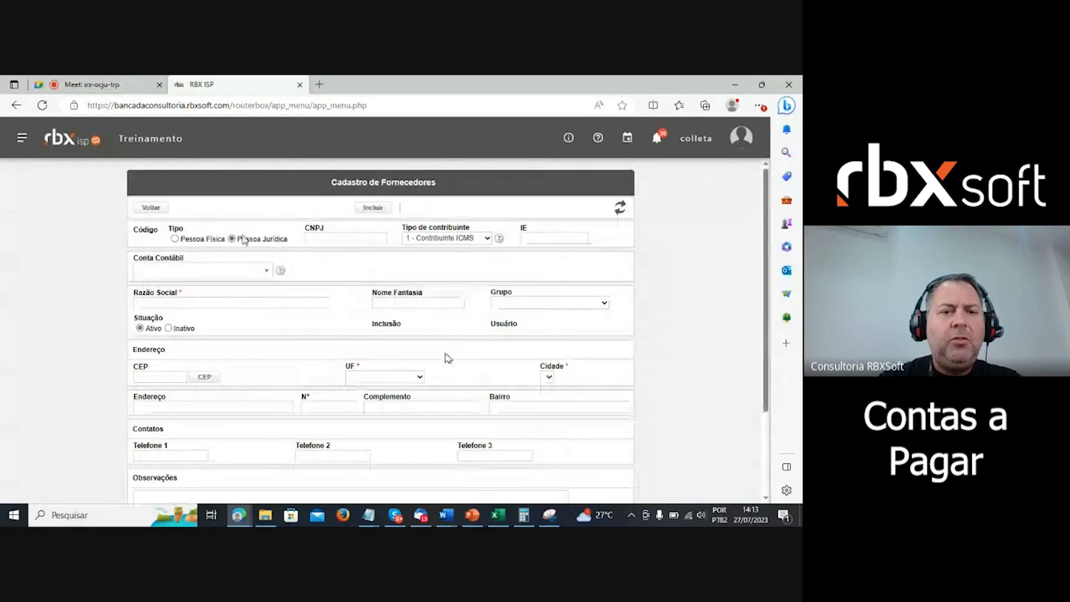
click(332, 238)
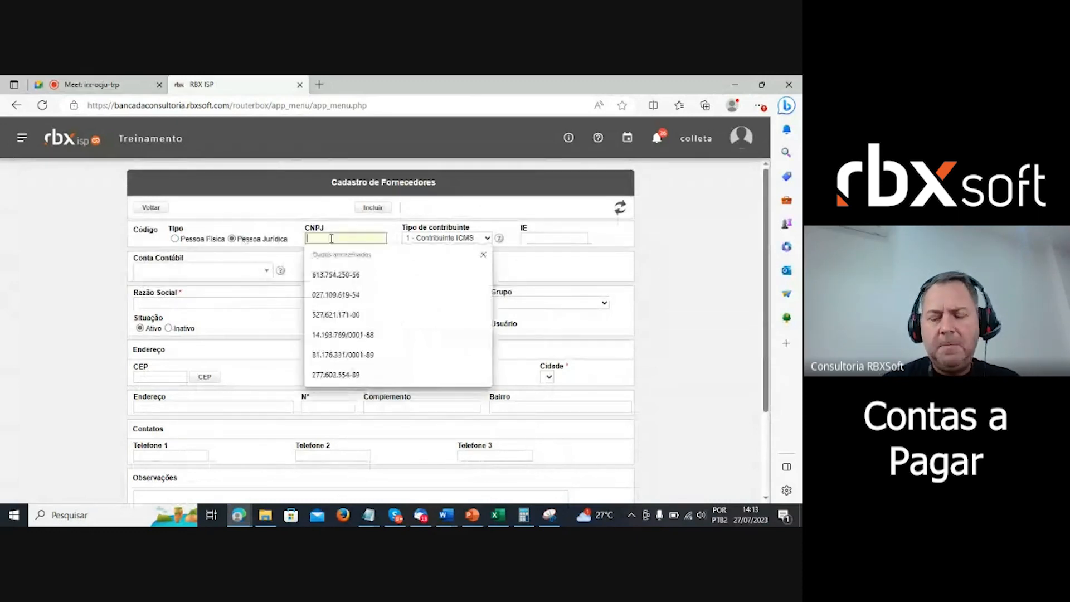
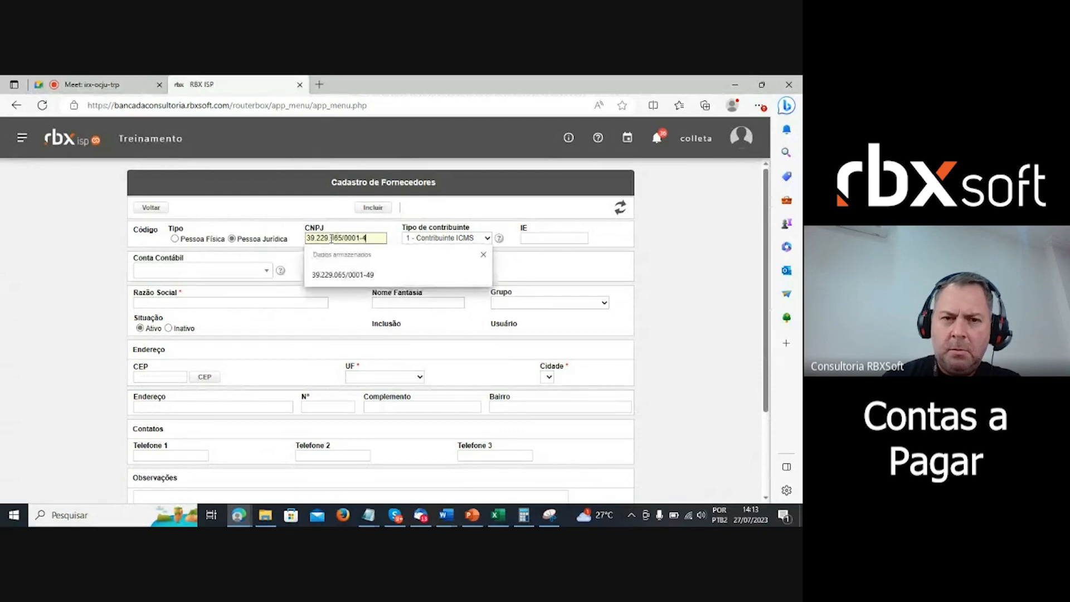
- Enter the company's CNPJ and set the taxpayer type to 2 - Contribuinte ISENTO
click(480, 208)
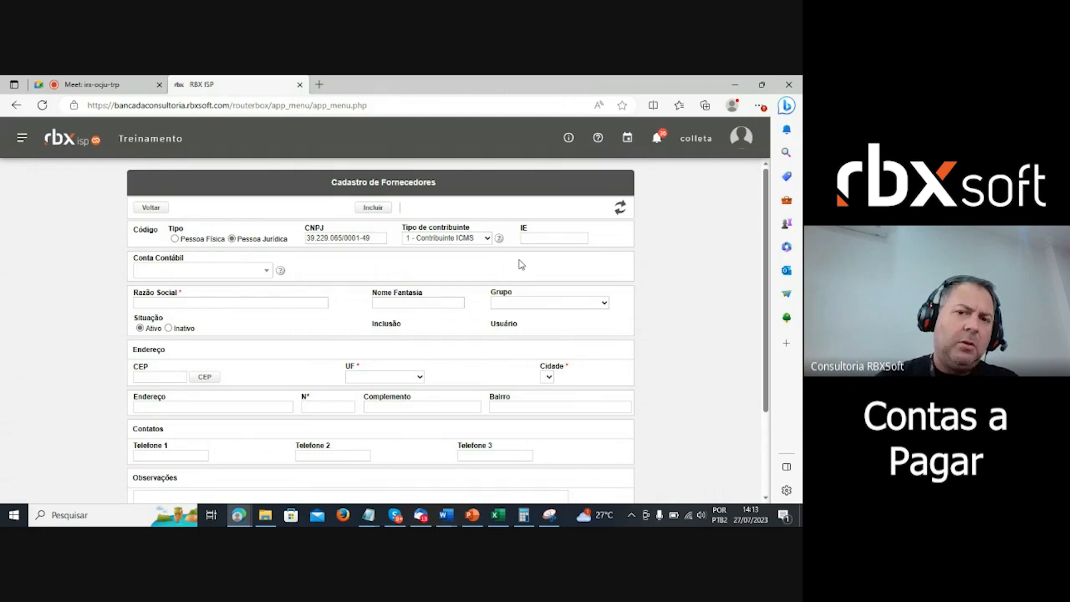
click(480, 239)
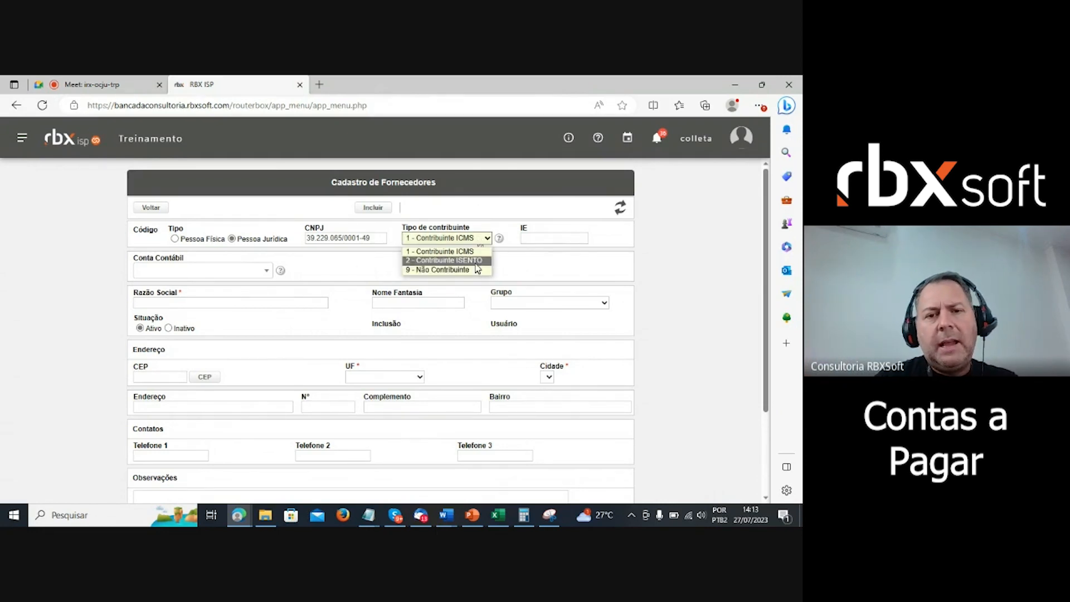
click(476, 262)
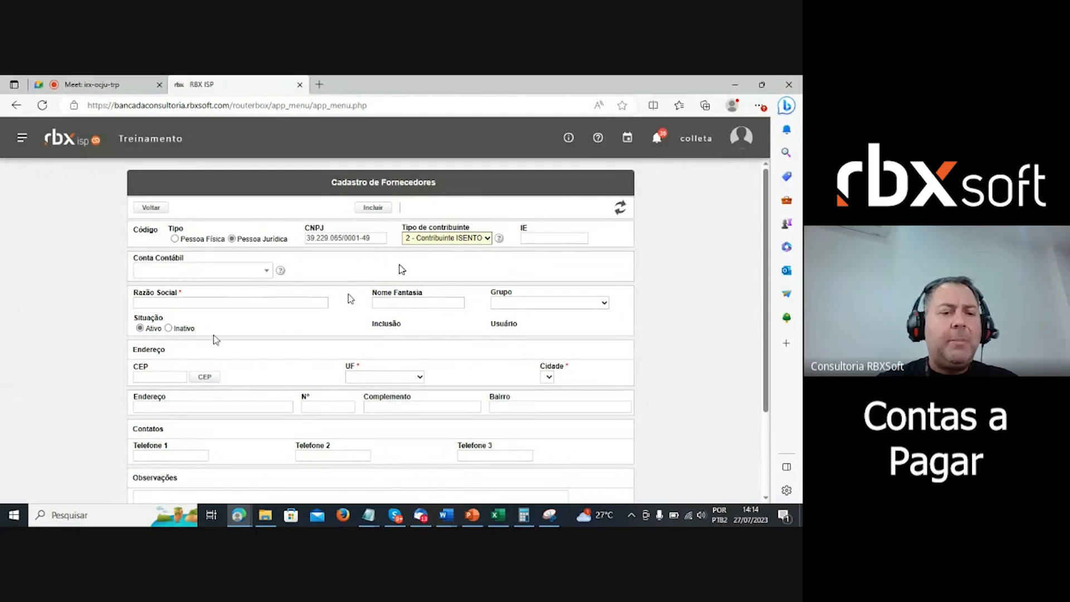
click(179, 291)
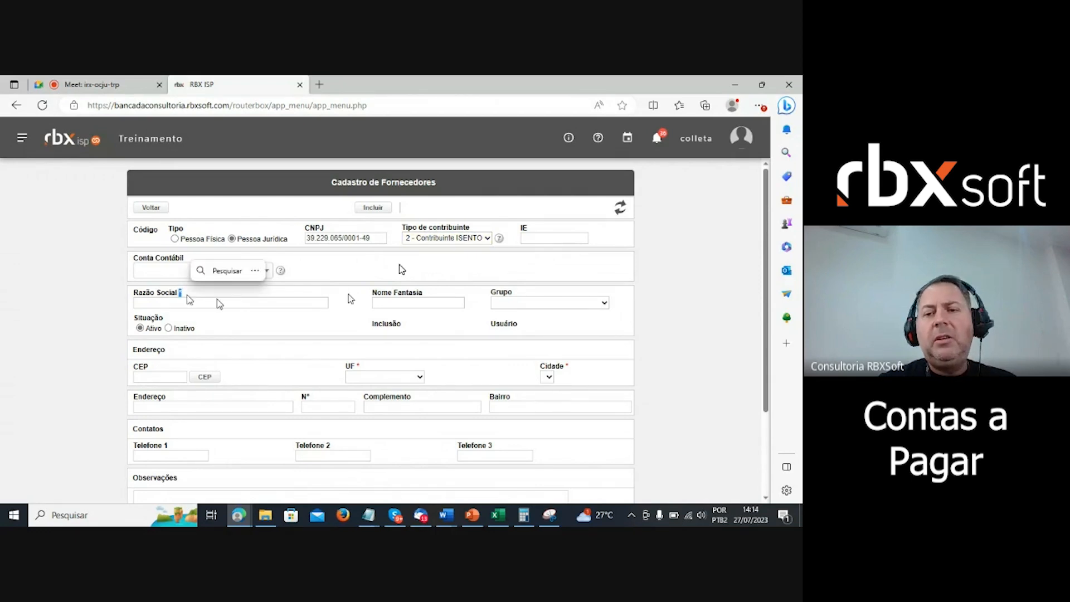
click(685, 300)
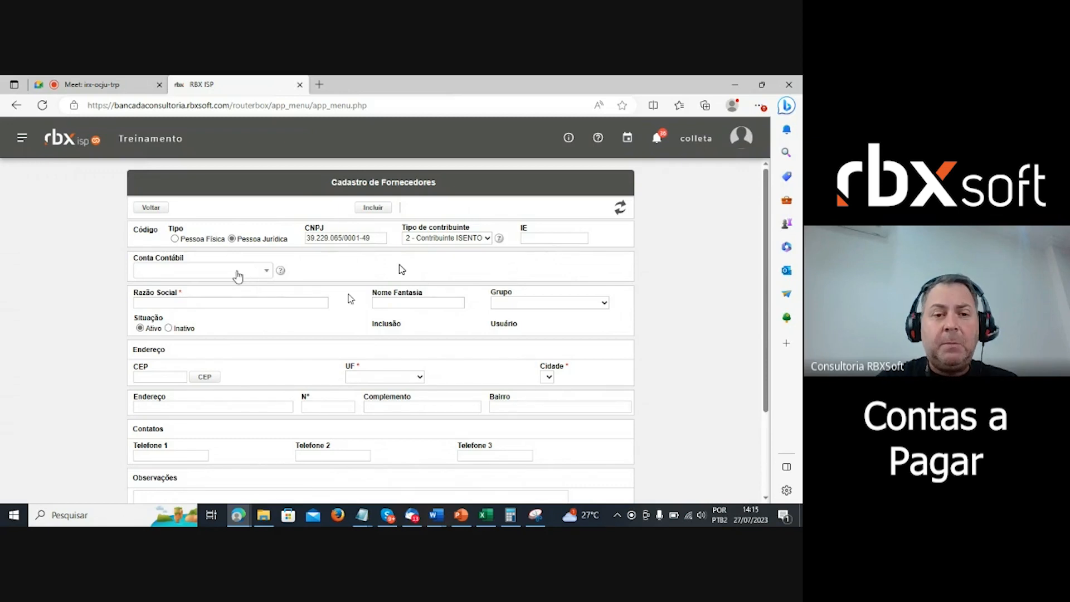
click(257, 302)
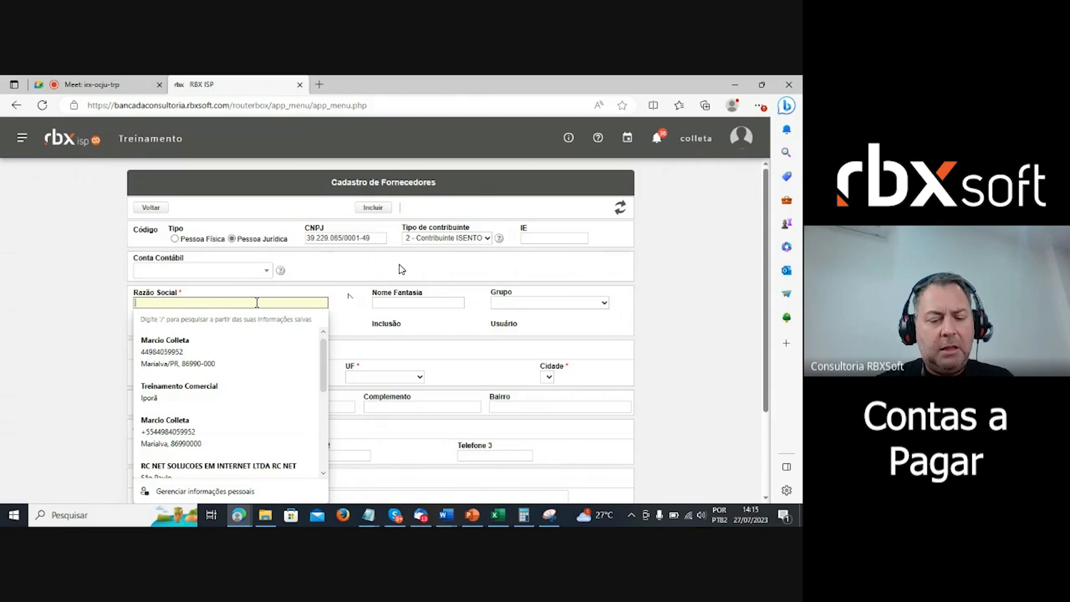
- Fill Razão Social with 'Smart Totens' and Nome Fantasia with 'ISF Totem'
text(Smart )
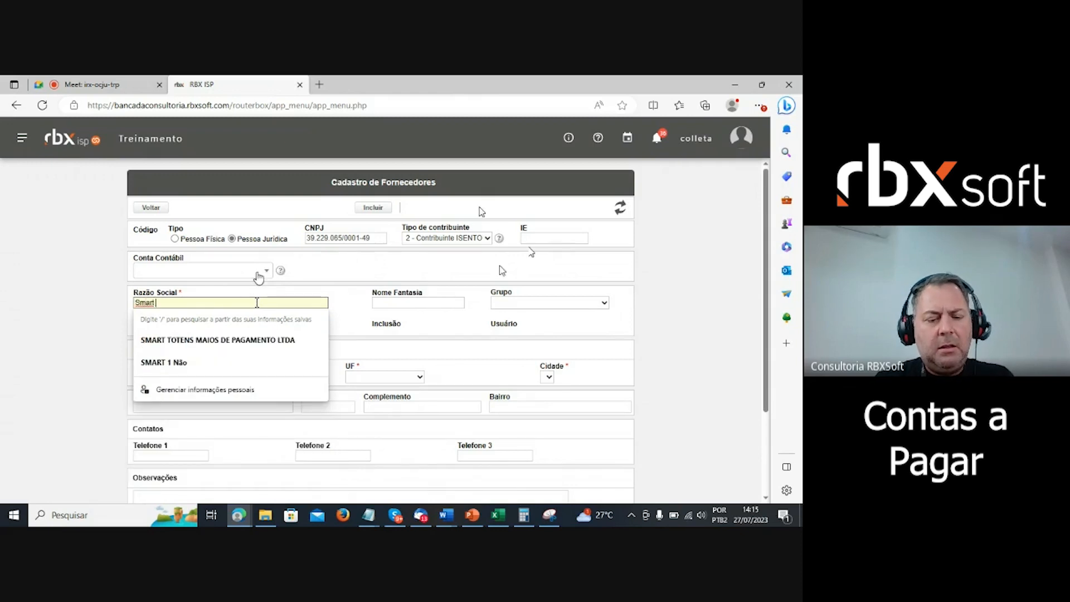
text(Totens)
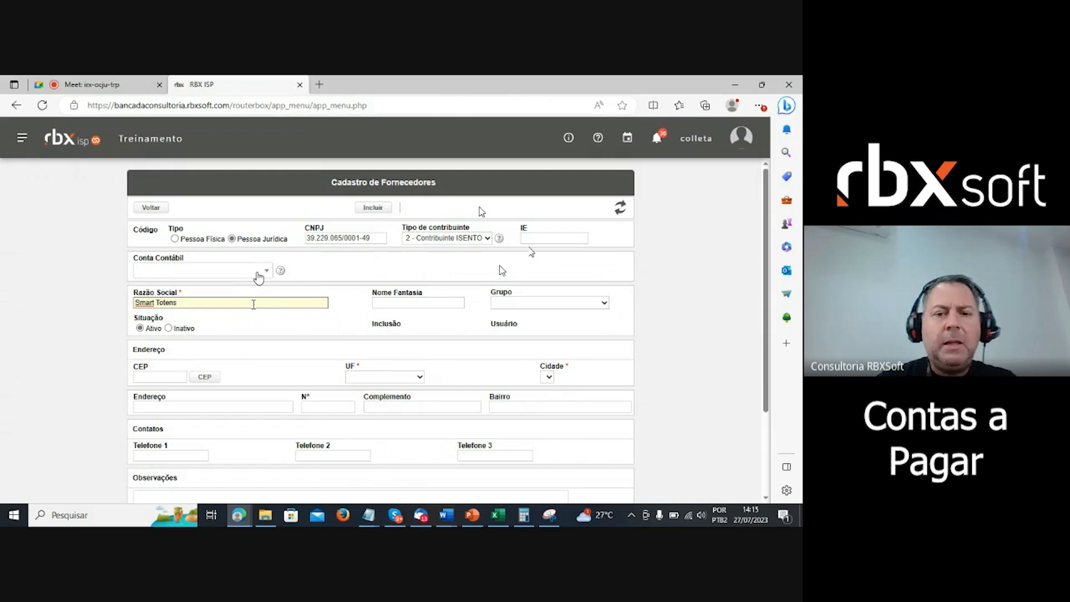
click(423, 301)
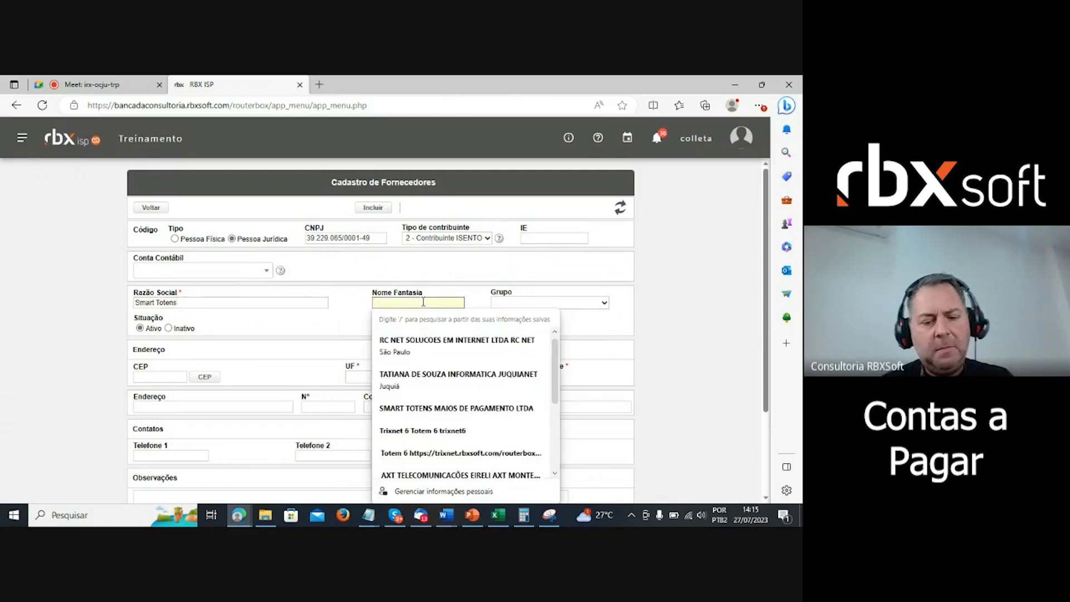
text(ISF Totem)
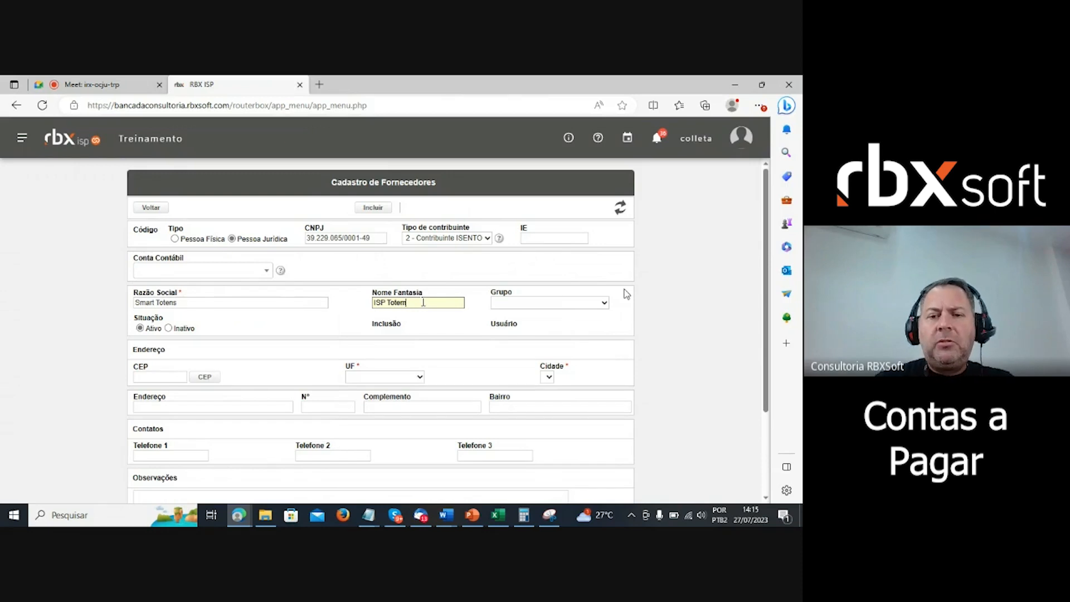
click(594, 303)
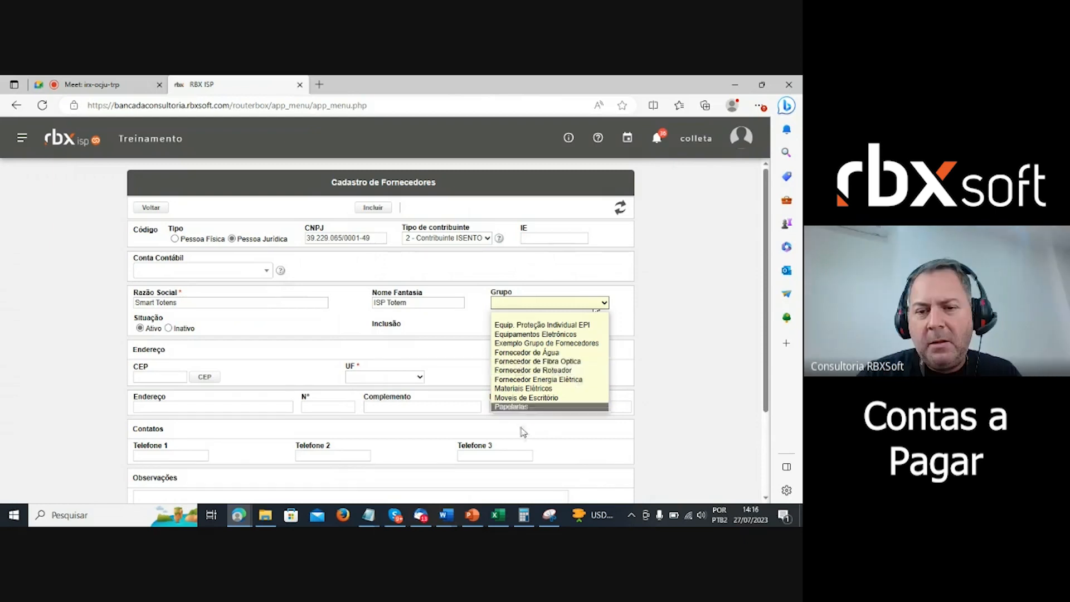
- Assign the Equipamentos Eletrônicos group and enter CEP 86.900-000
click(550, 336)
click(686, 325)
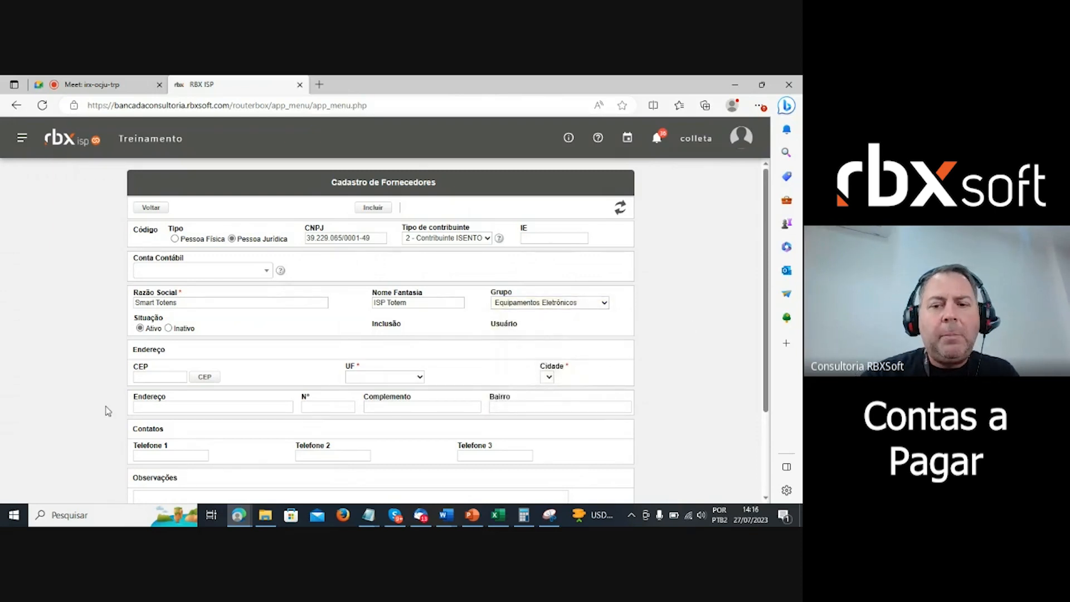
click(166, 377)
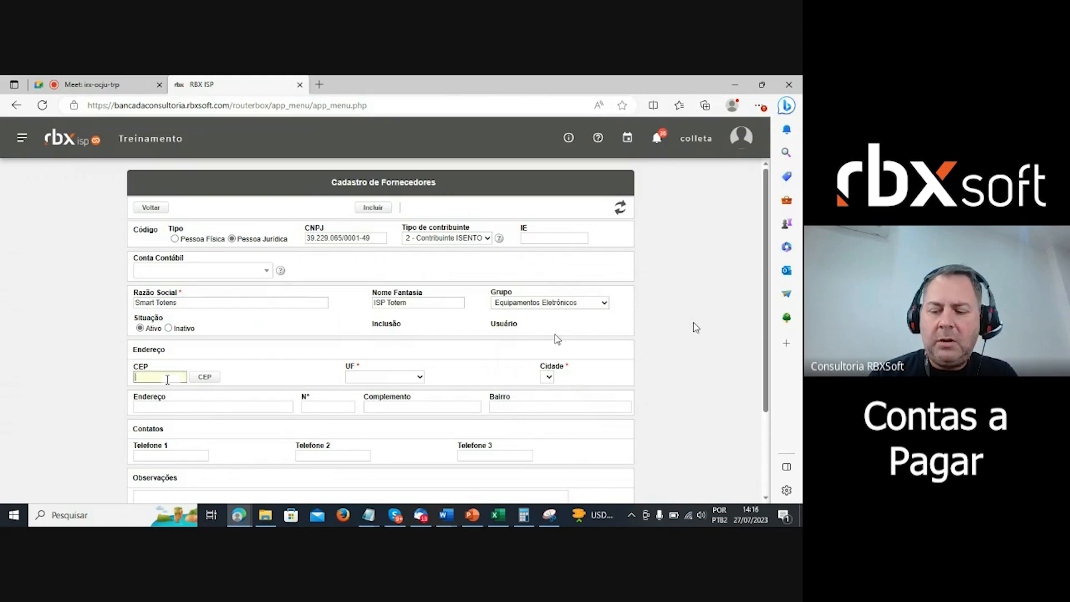
text(86.9)
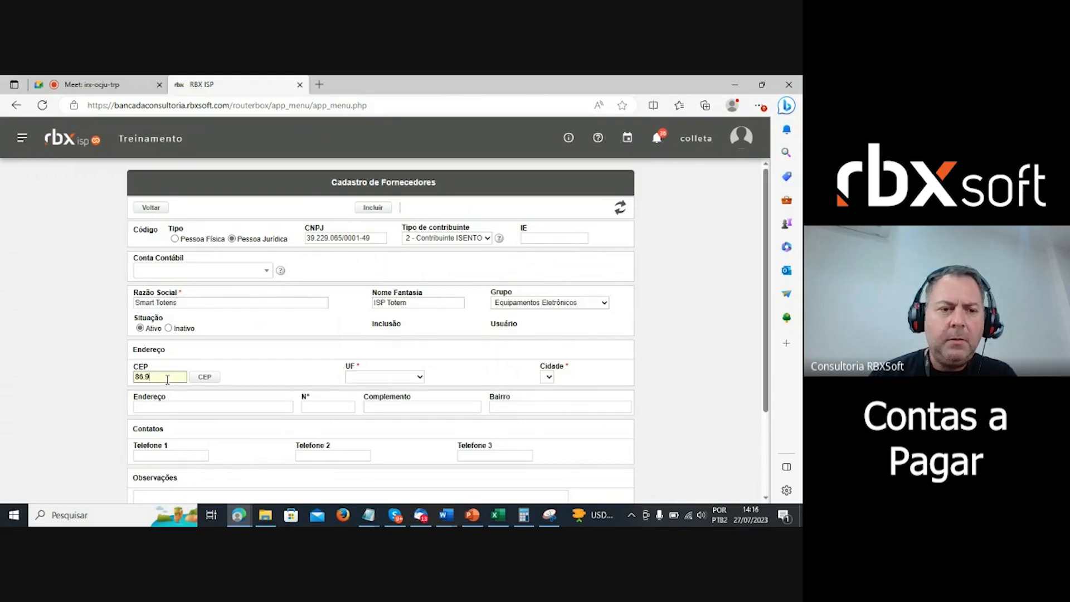
text(00-000)
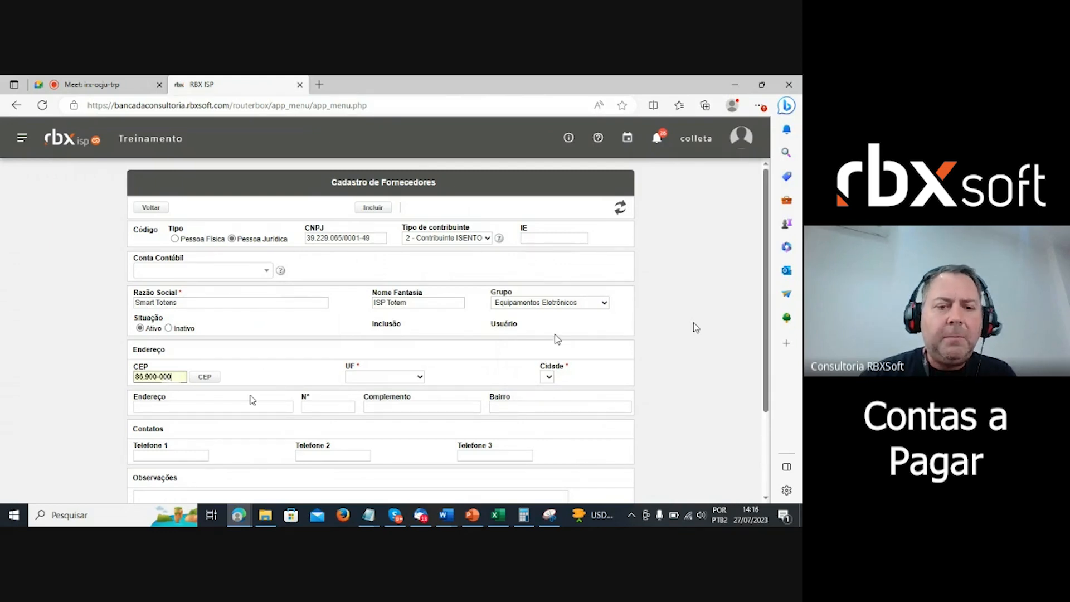
click(262, 371)
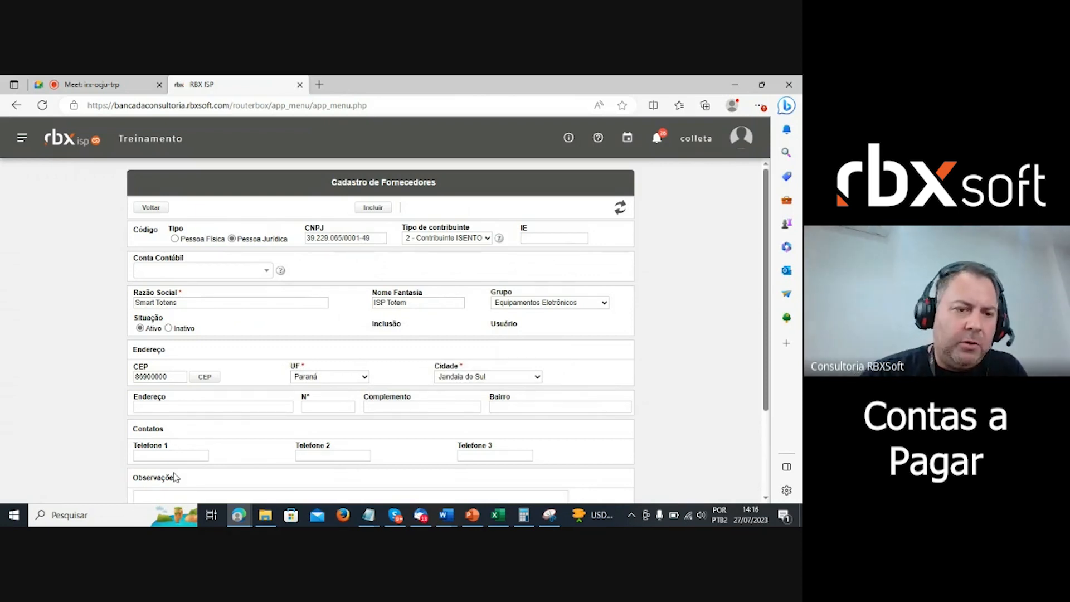
- Correct the CEP to 86.990-000 so the city updates to Marialva
click(174, 379)
key(BackSpace)
key(BackSpace)
key(BackSpace)
key(BackSpace)
key(BackSpace)
key(BackSpace)
key(BackSpace)
key(BackSpace)
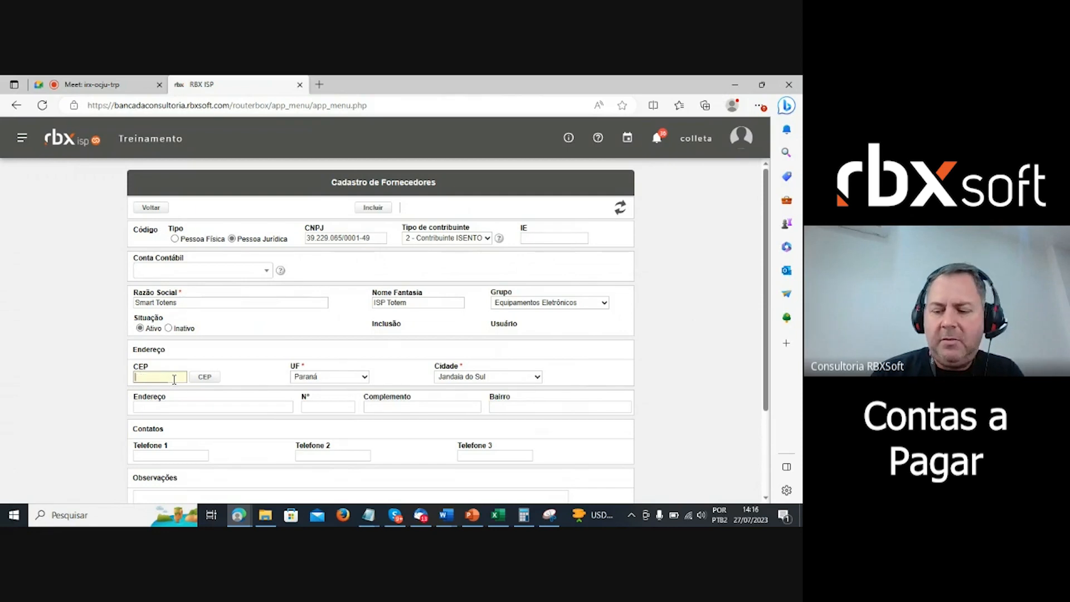
text(8)
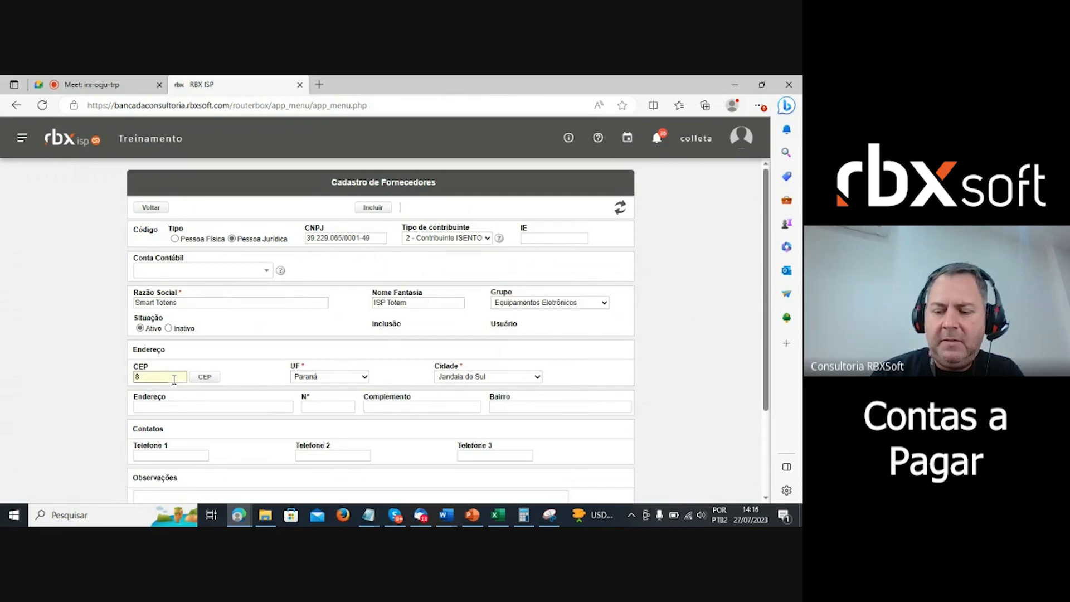
text(6.990-0)
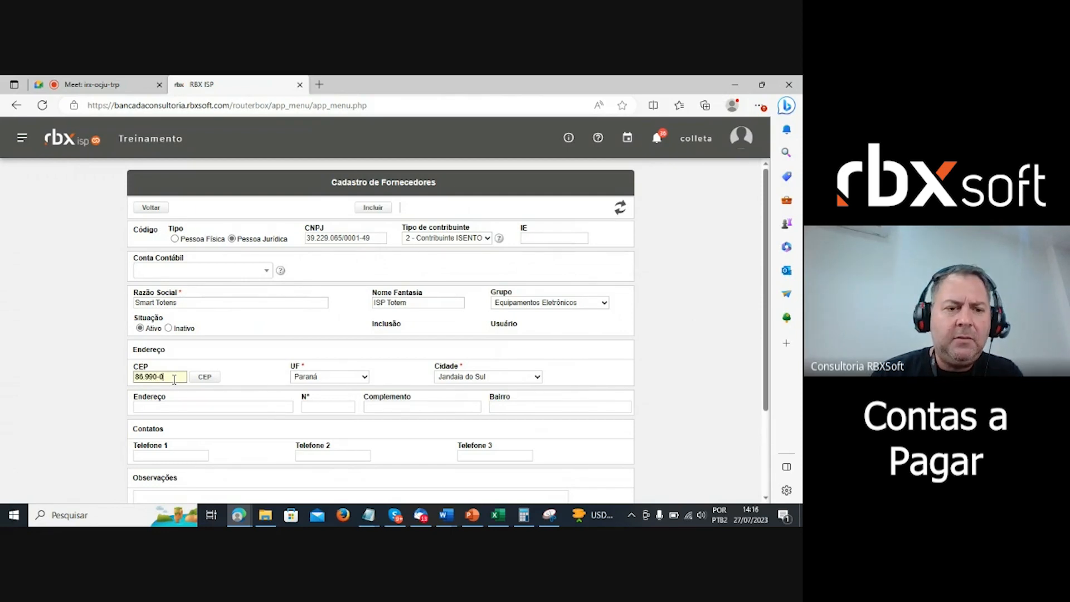
text(00)
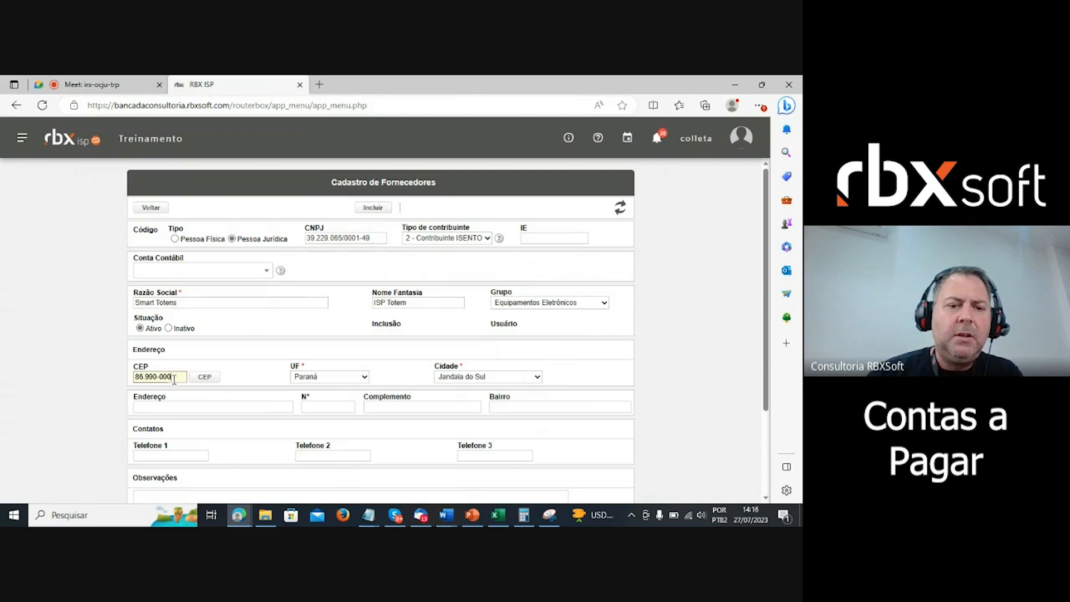
click(250, 375)
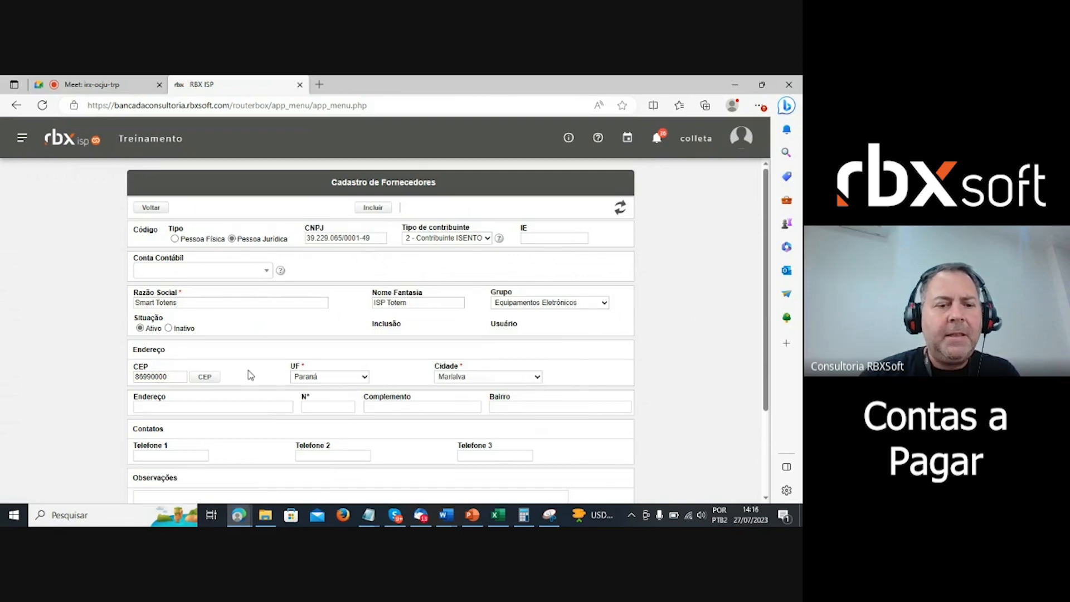
- Fill in the address as Rua A, number 1, complement B, neighbourhood Centro
click(239, 406)
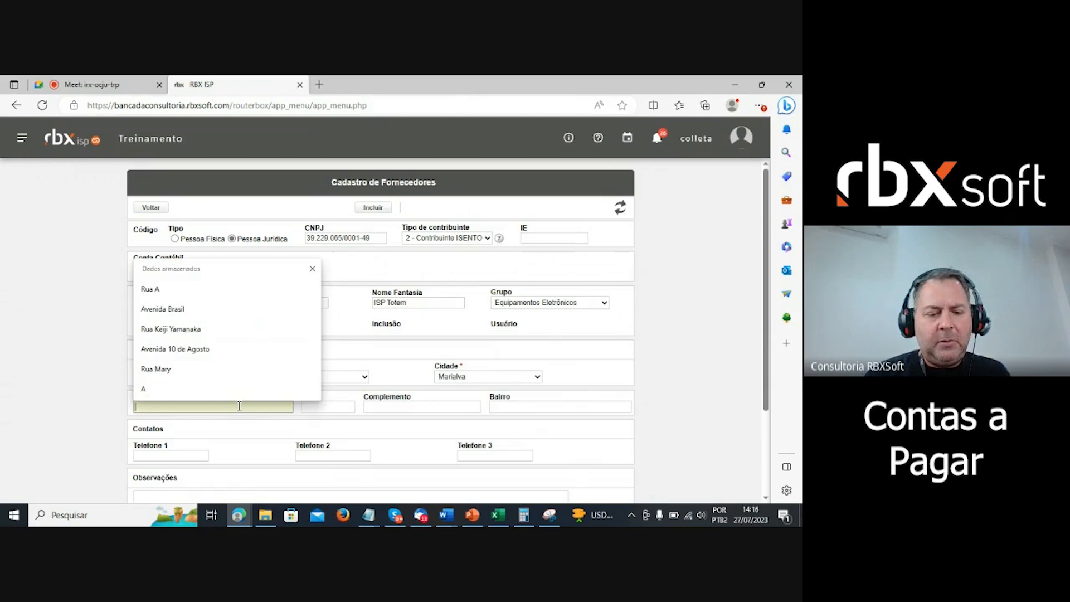
text(Rua A)
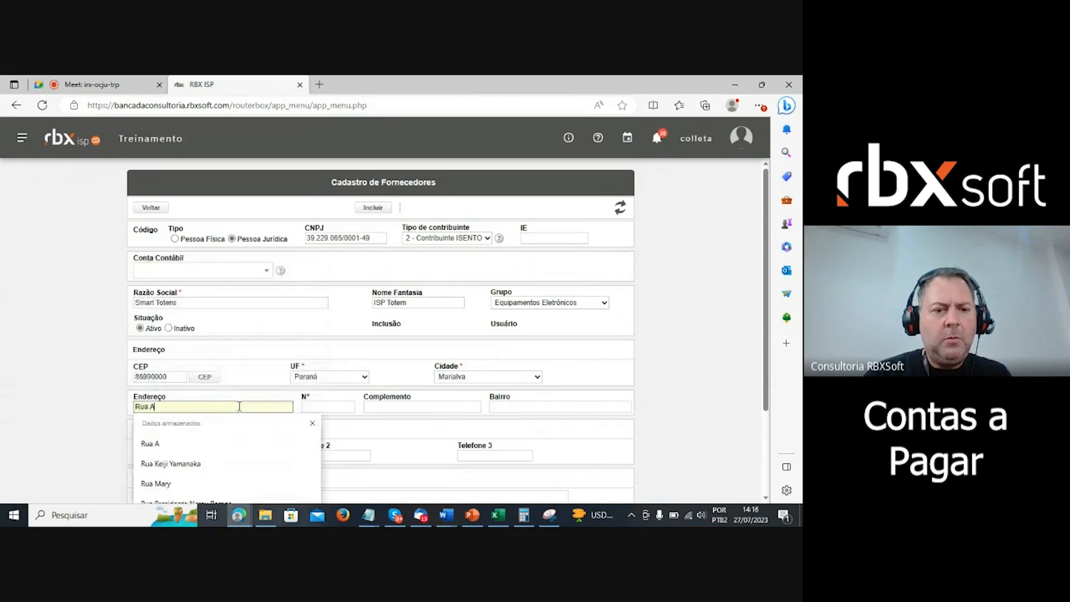
click(335, 408)
text(1)
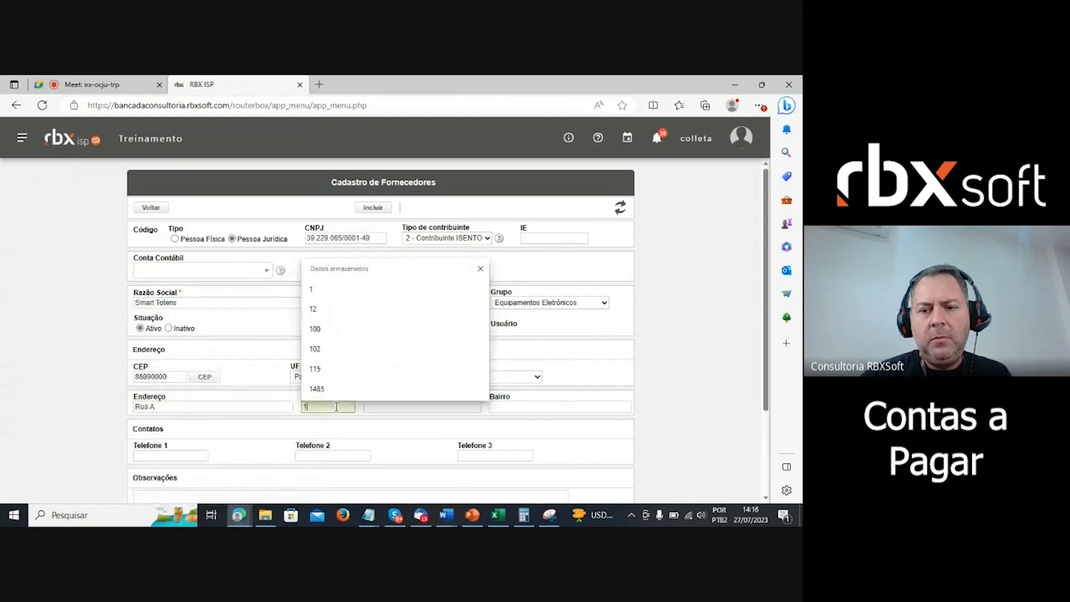
click(661, 402)
click(394, 407)
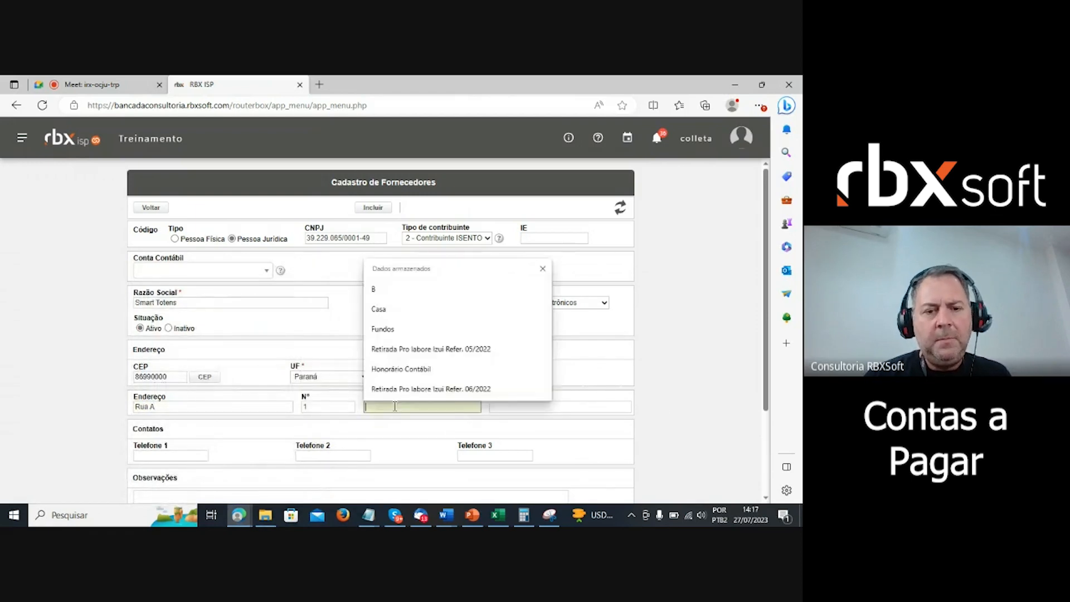
text(B)
click(531, 406)
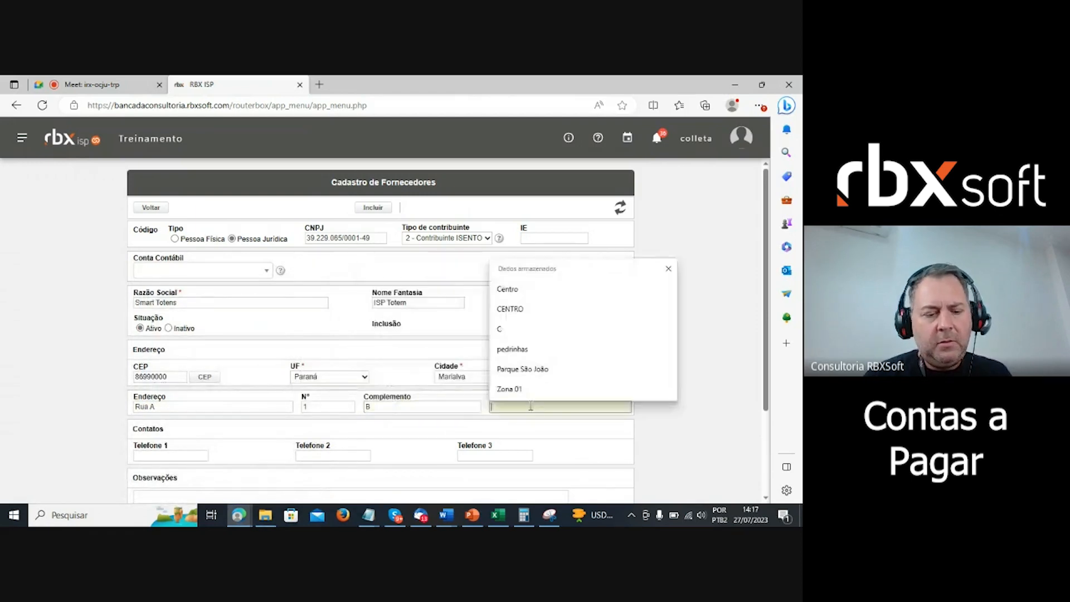
text(Centro)
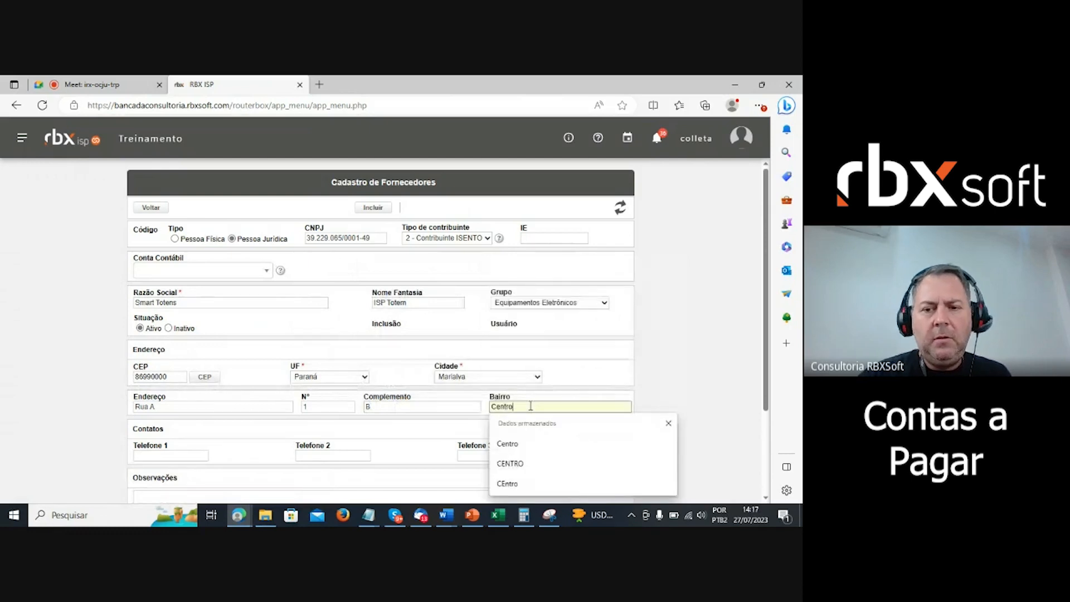
click(604, 424)
scroll(198, 432, down, 2)
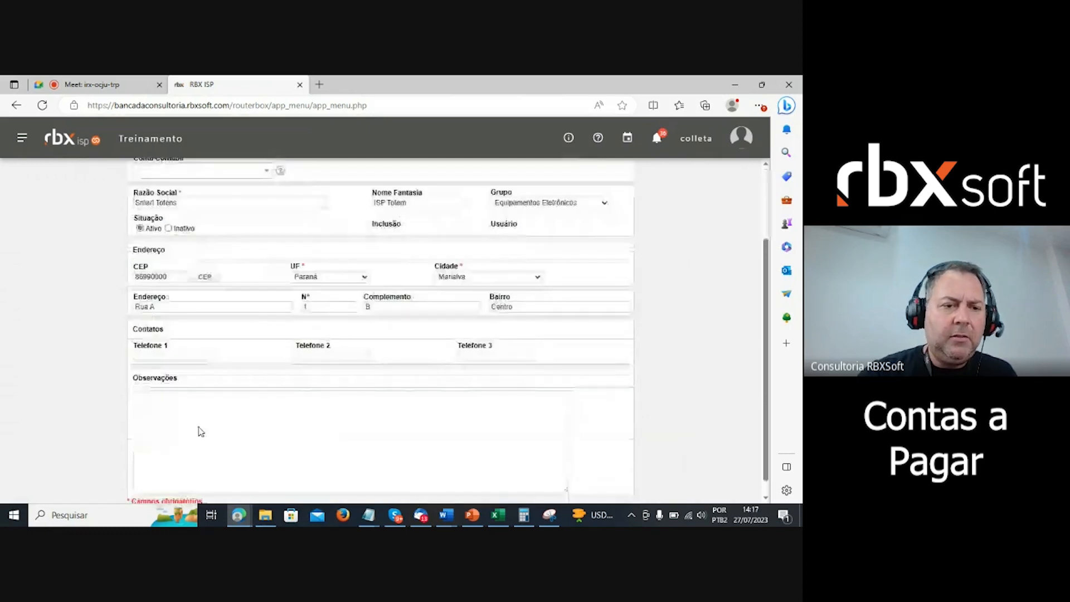
click(173, 354)
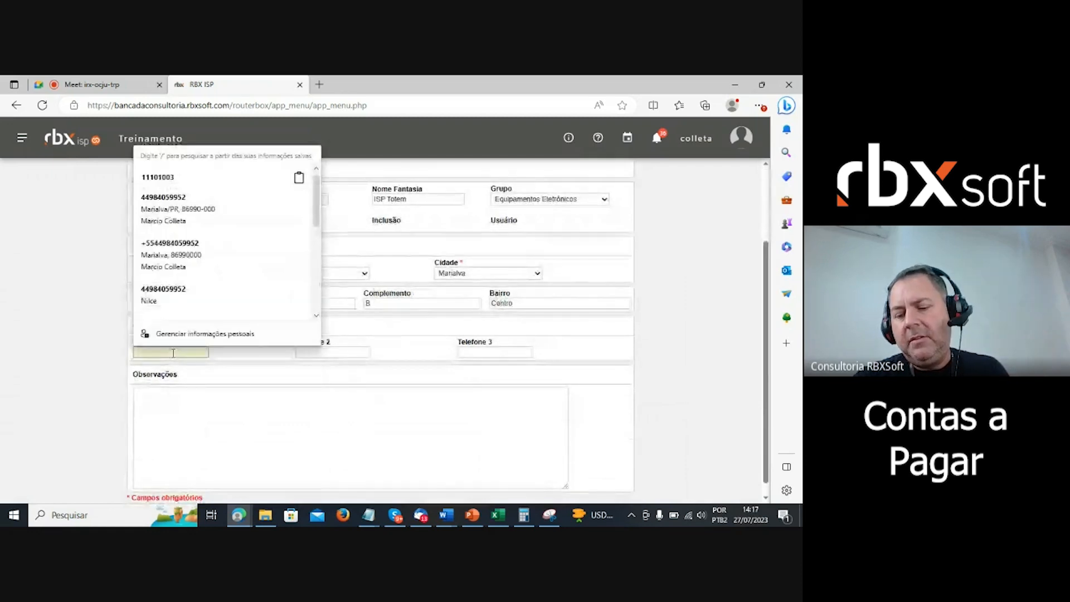
- Enter the landline and mobile contact numbers in Telefone 1 and Telefone 2
text(44) )
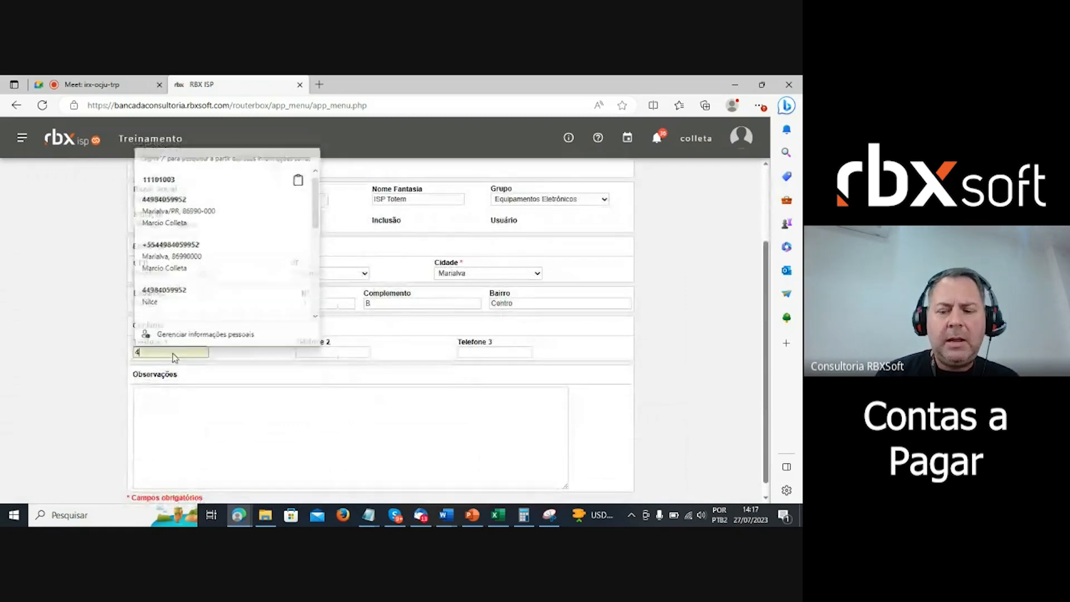
text(333)
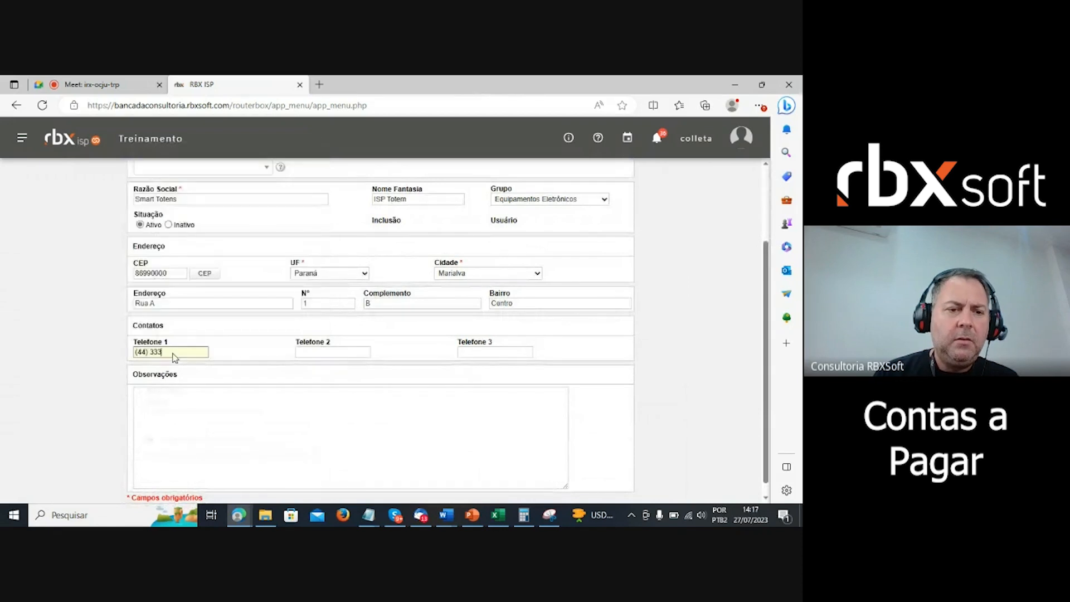
text(3-3333)
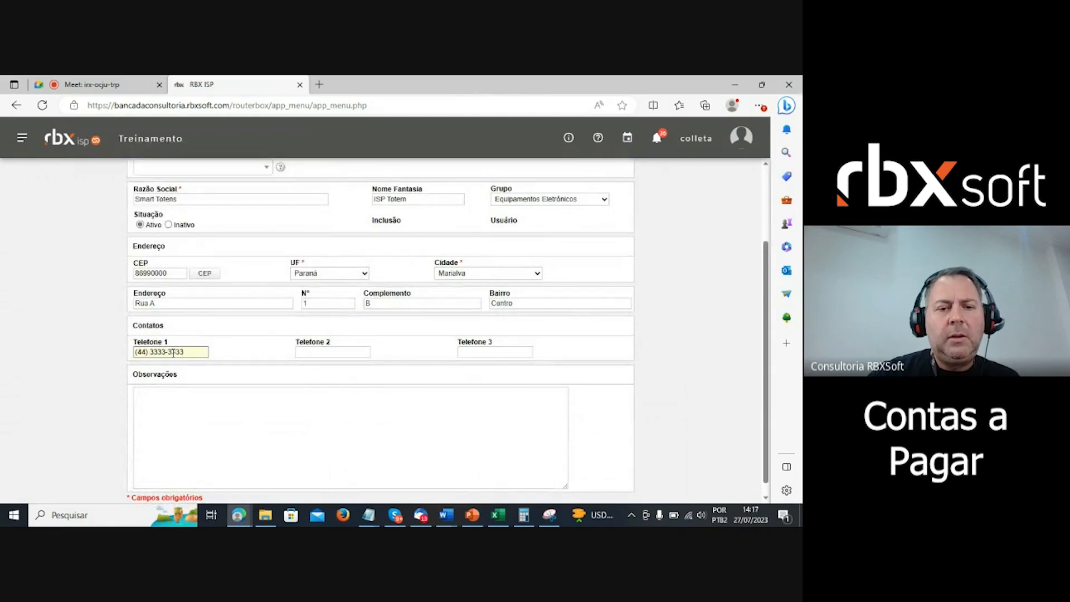
click(314, 353)
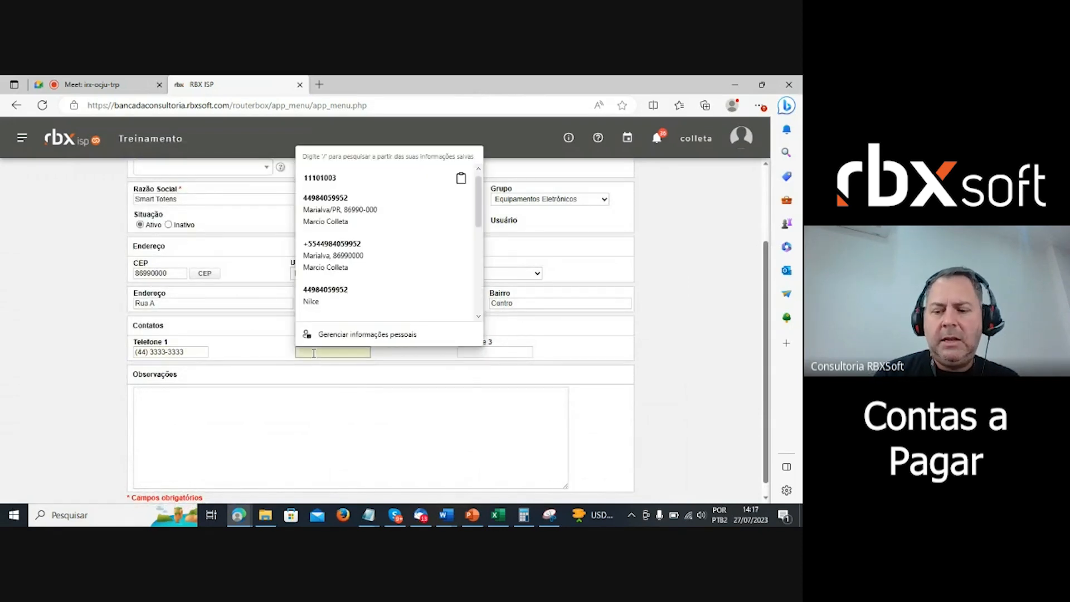
text(44) 9)
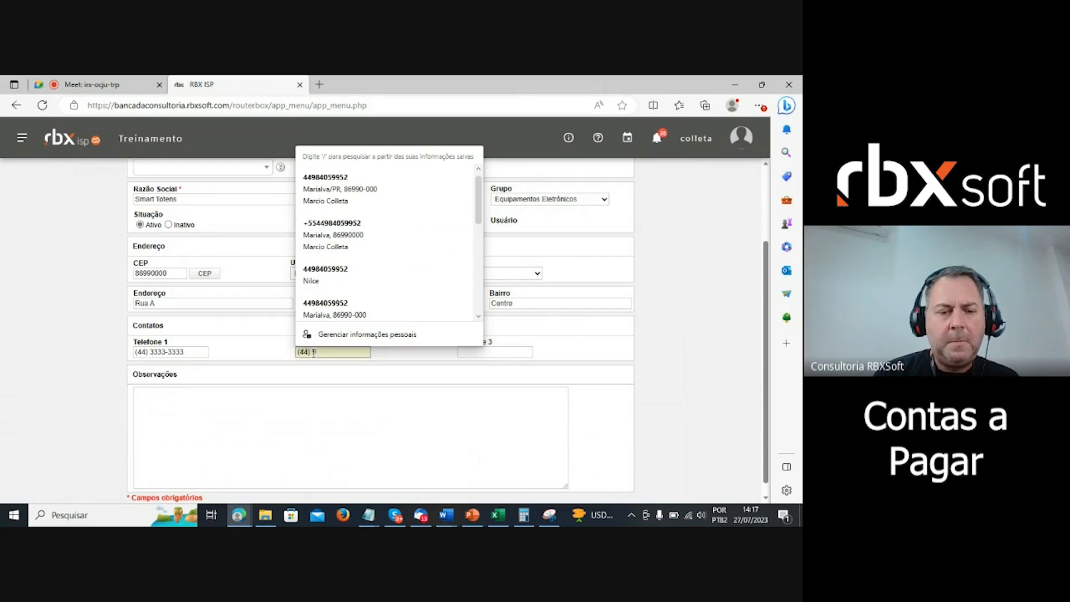
text(9999-9999)
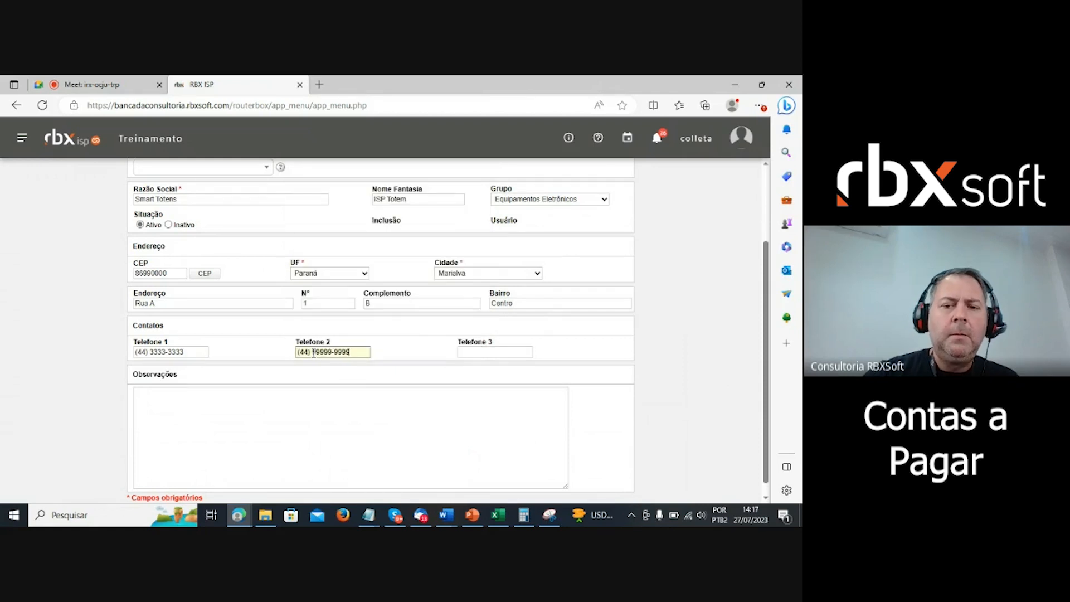
click(394, 354)
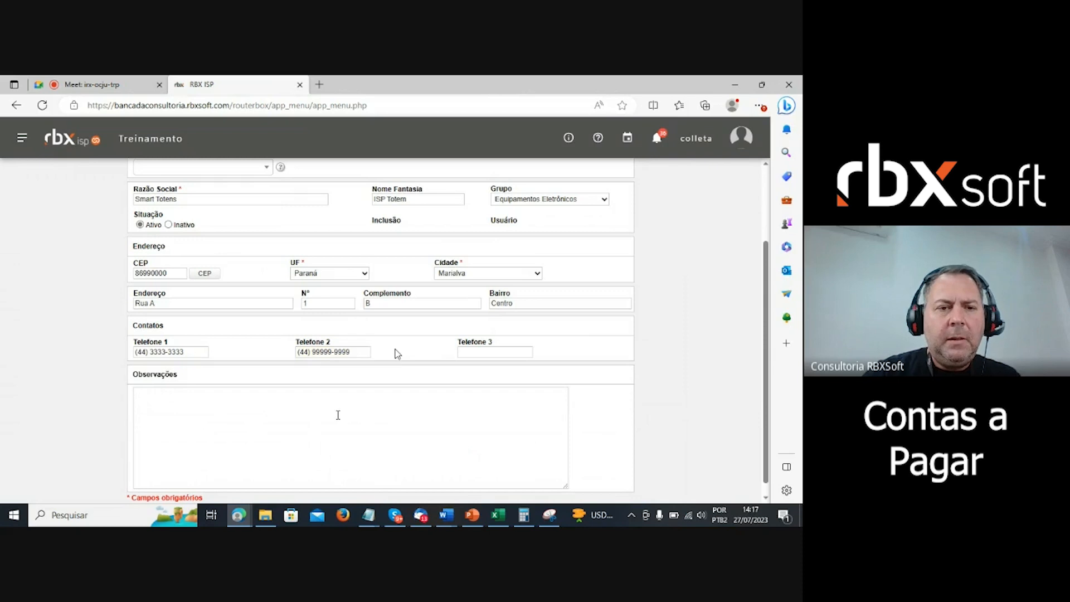
scroll(396, 368, up, 2)
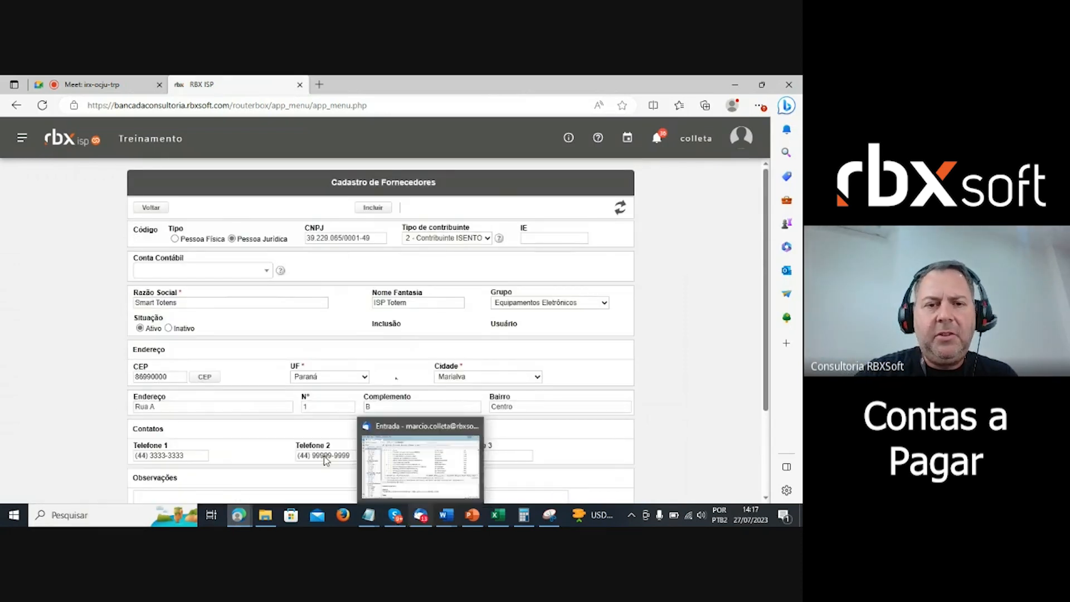
- Save the new Smart Totens supplier record with Incluir
click(373, 207)
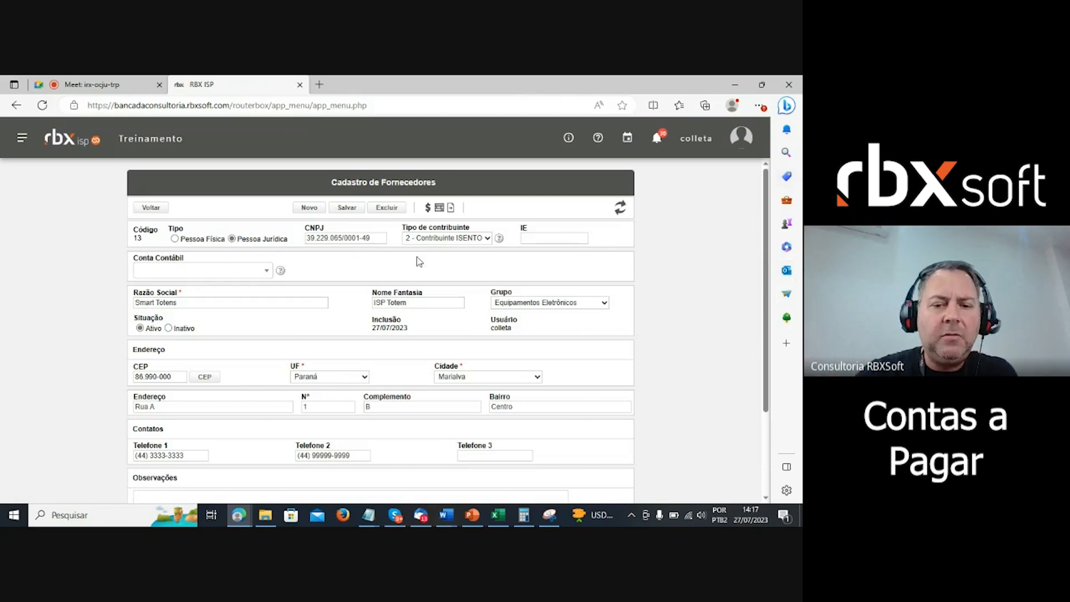
scroll(382, 337, down, 2)
scroll(312, 385, up, 1)
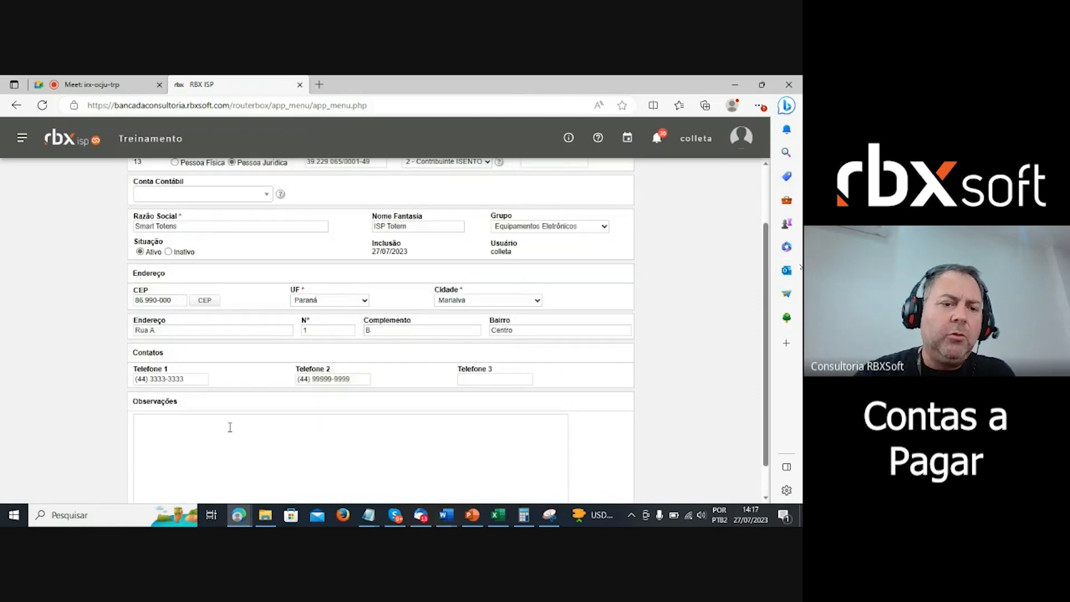
scroll(229, 428, down, 1)
- Review the saved record, pointing out code 13 and inclusion date 27/07/2023
click(165, 399)
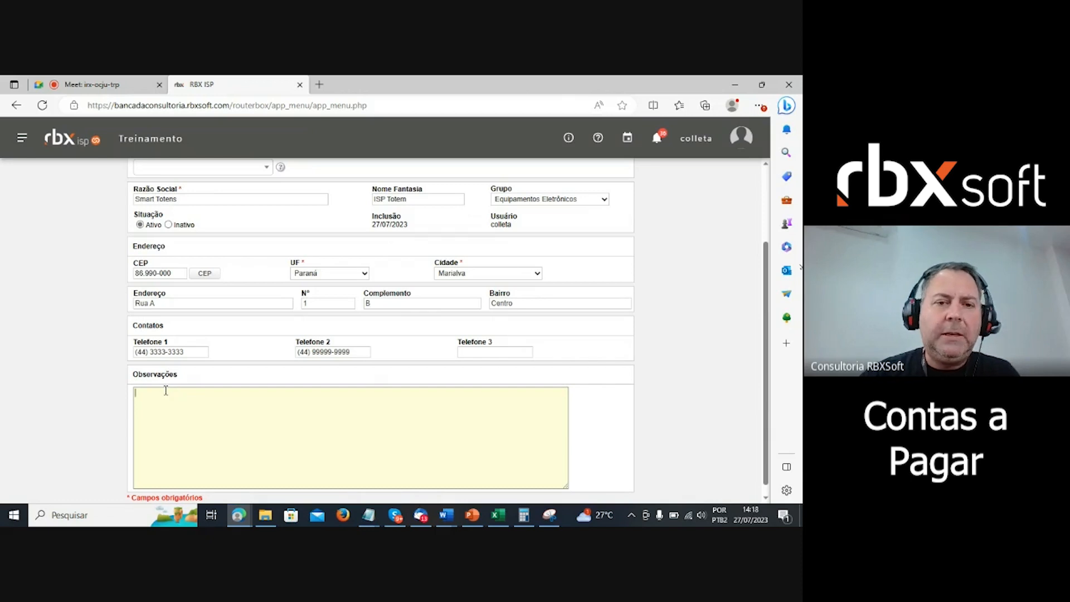
scroll(166, 397, up, 2)
scroll(165, 391, up, 1)
scroll(165, 396, down, 3)
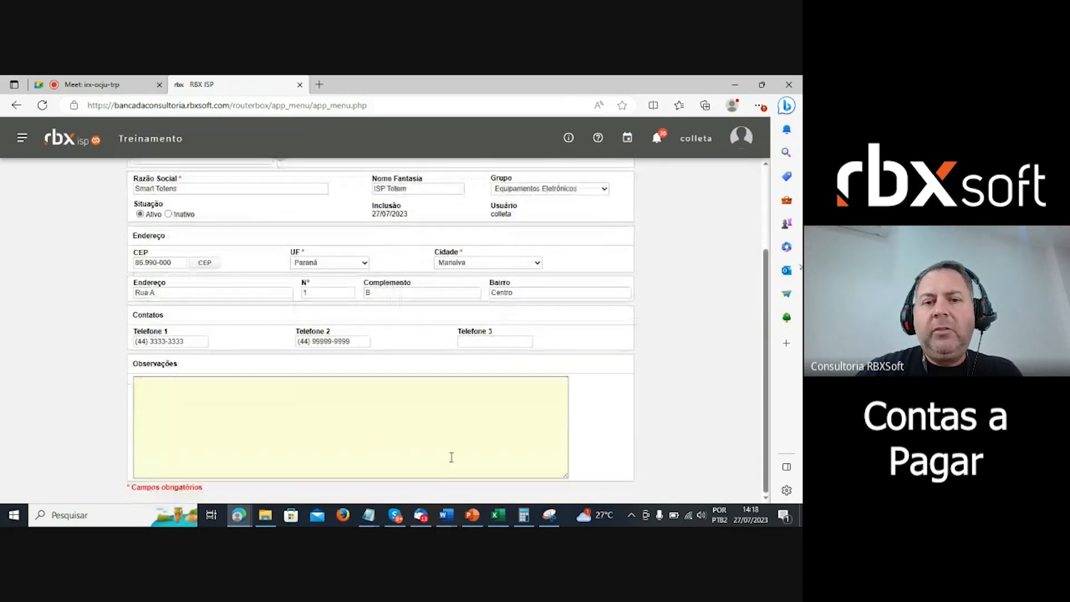
scroll(451, 457, up, 1)
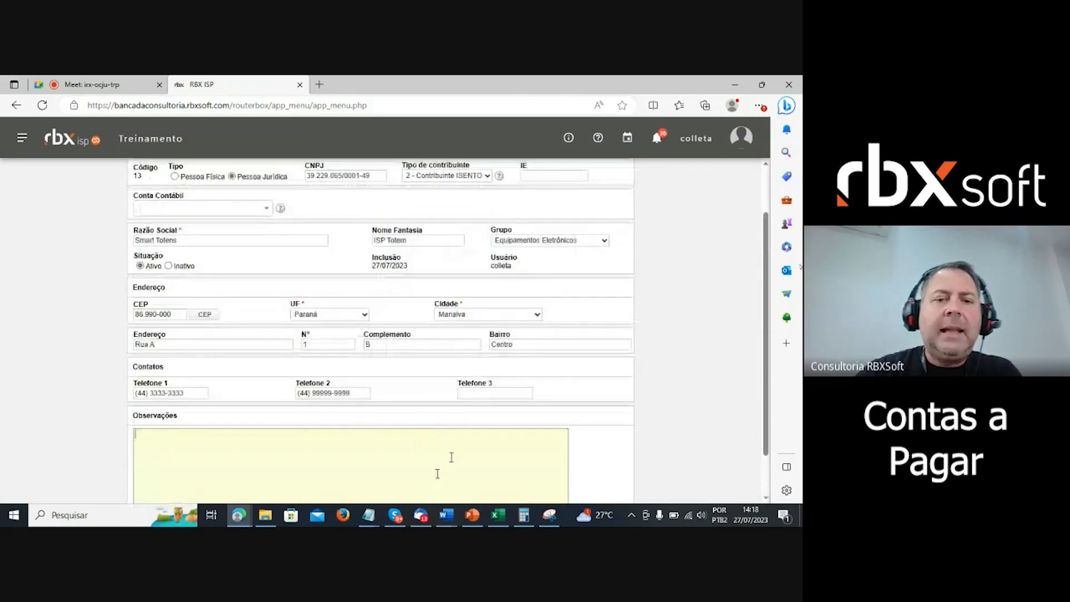
drag(371, 257, 405, 265)
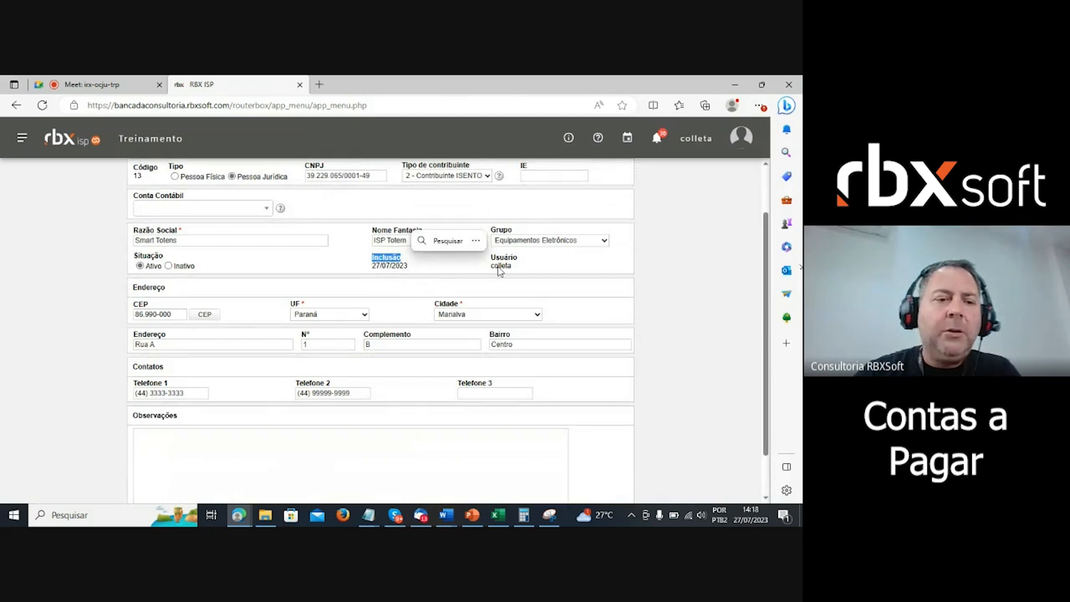
click(742, 353)
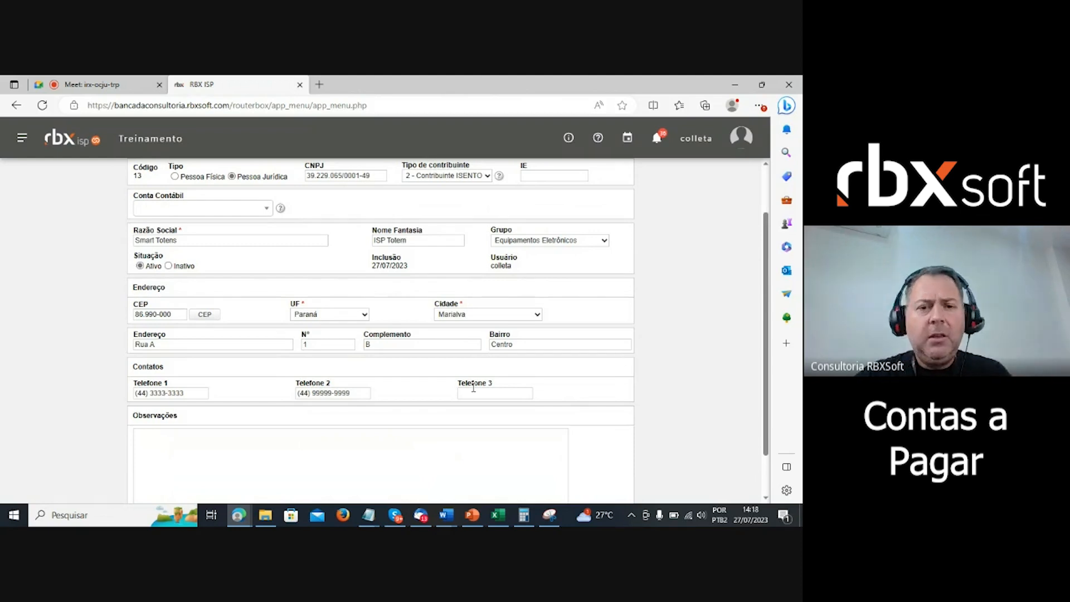
- Change the address number to 10, save, and reload the supplier record
click(324, 344)
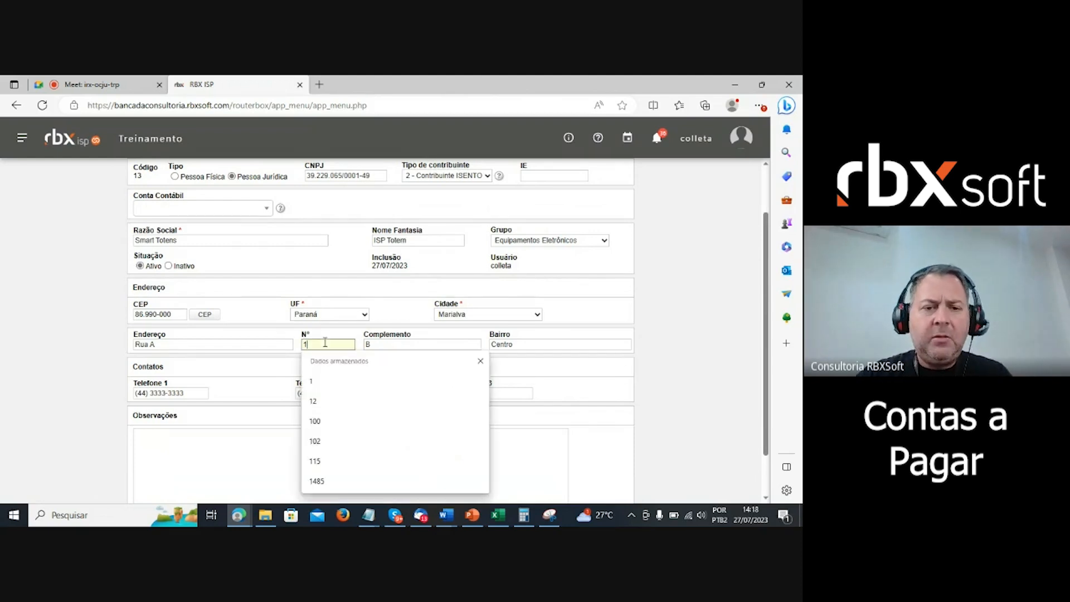
text(0)
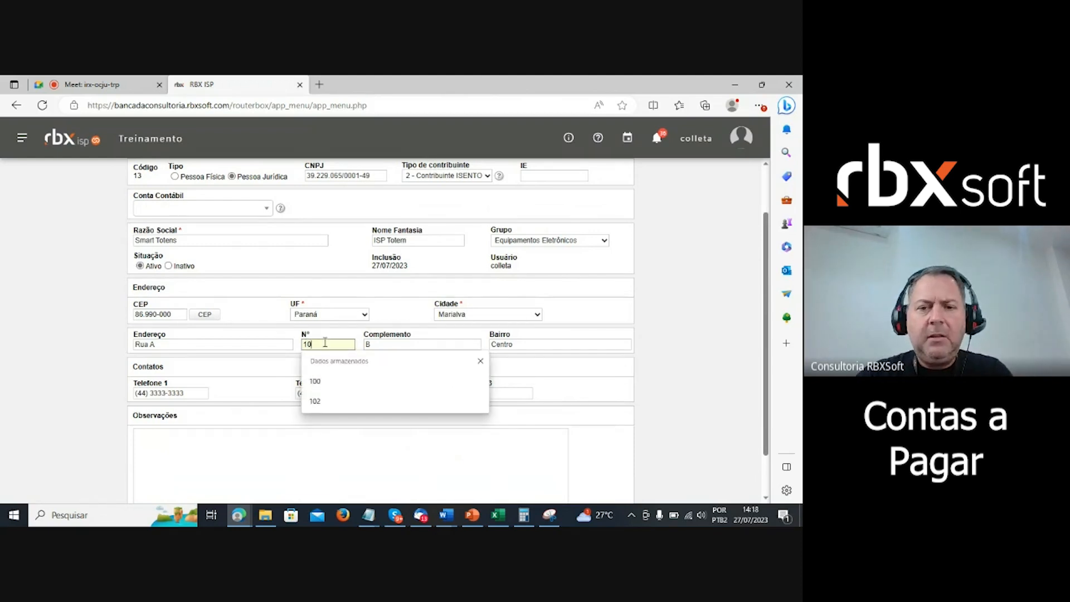
click(660, 351)
scroll(396, 474, up, 2)
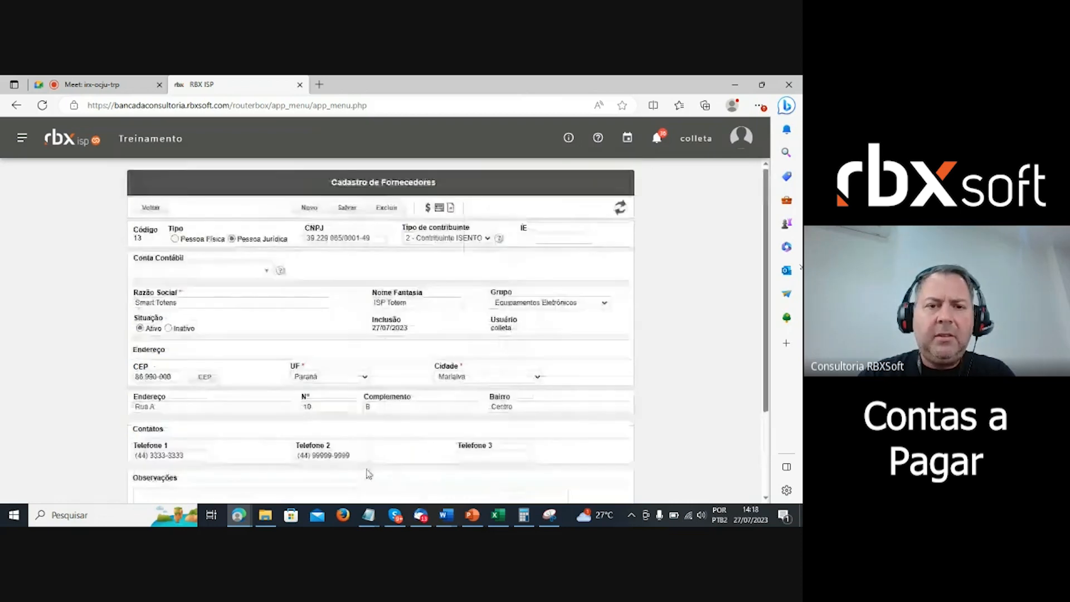
click(347, 207)
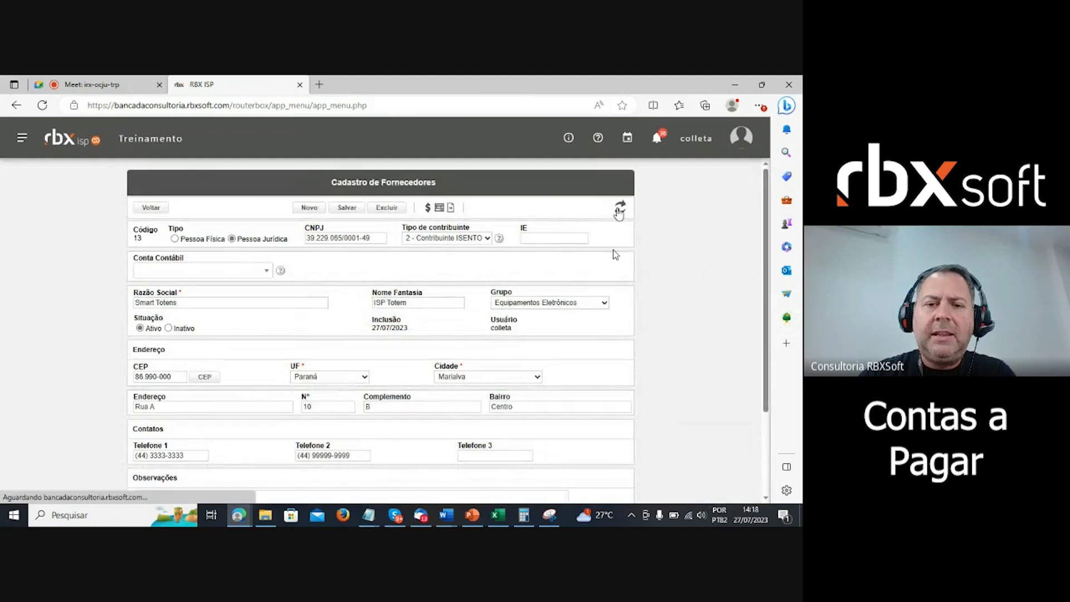
click(619, 209)
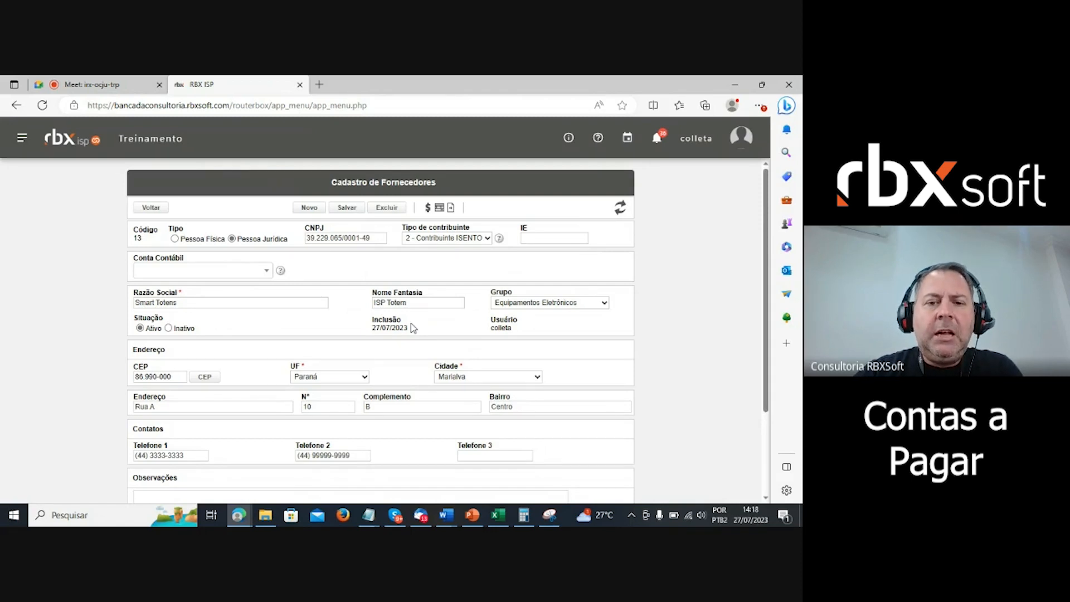
scroll(613, 415, down, 1)
scroll(613, 415, up, 1)
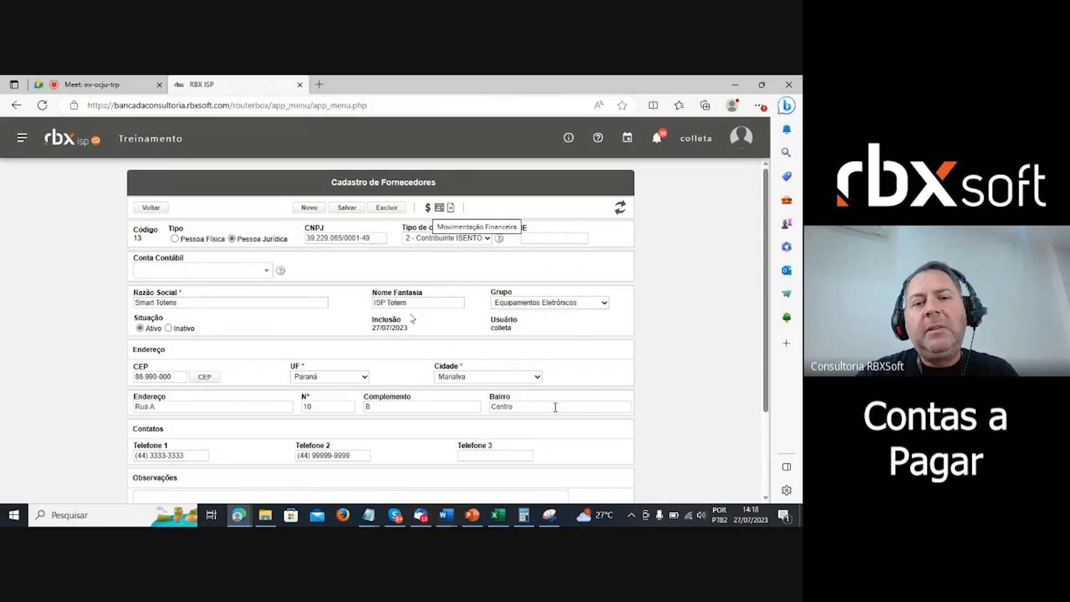
click(427, 207)
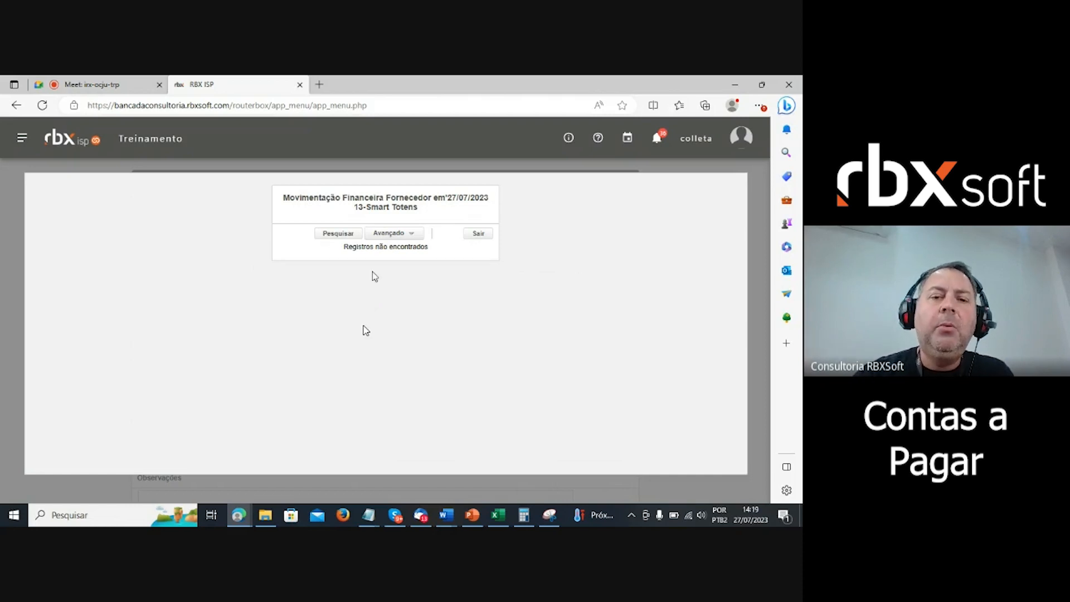
click(483, 238)
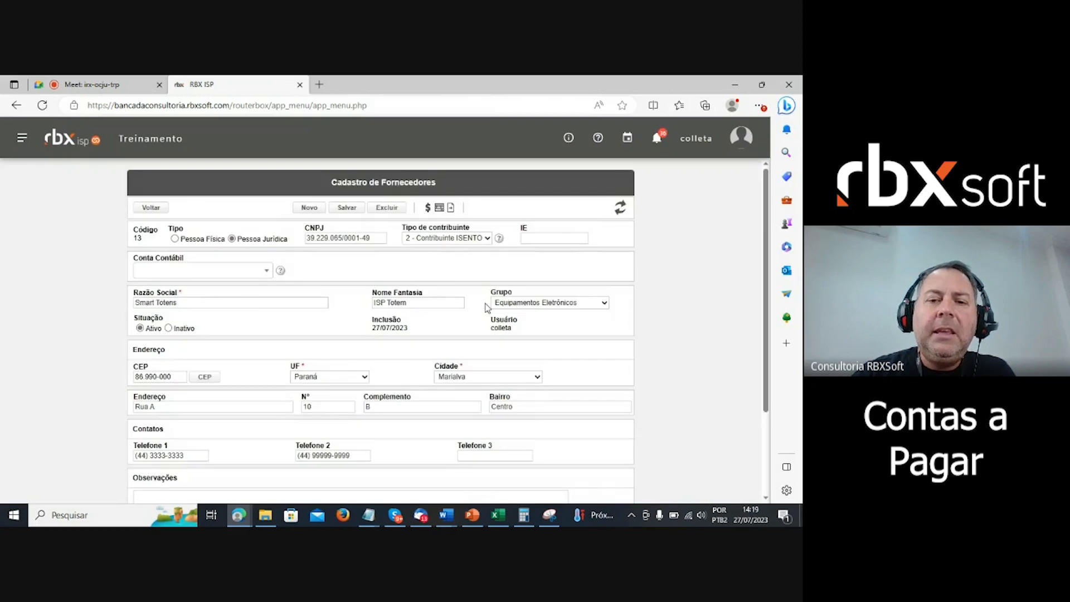
click(440, 208)
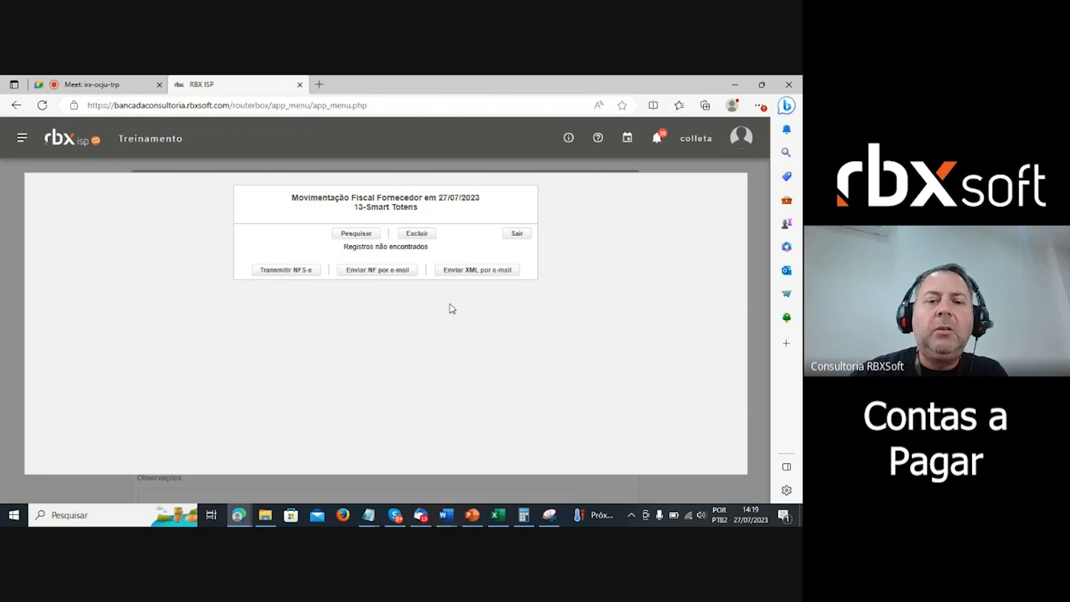
click(517, 234)
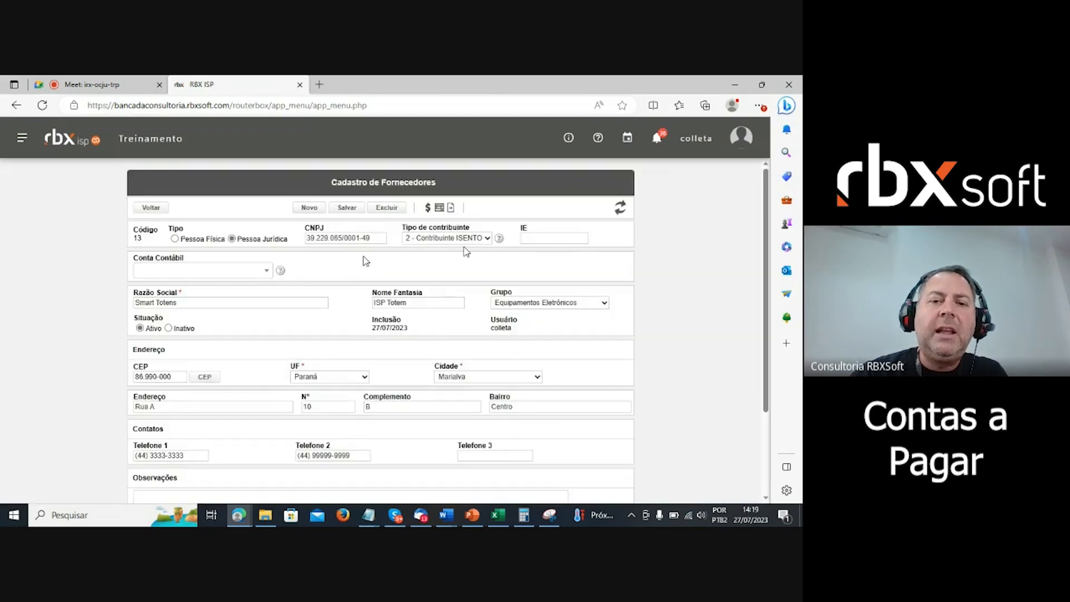
- Open a Lançamento Avulso financial entry for supplier 13-Smart Totens
click(450, 209)
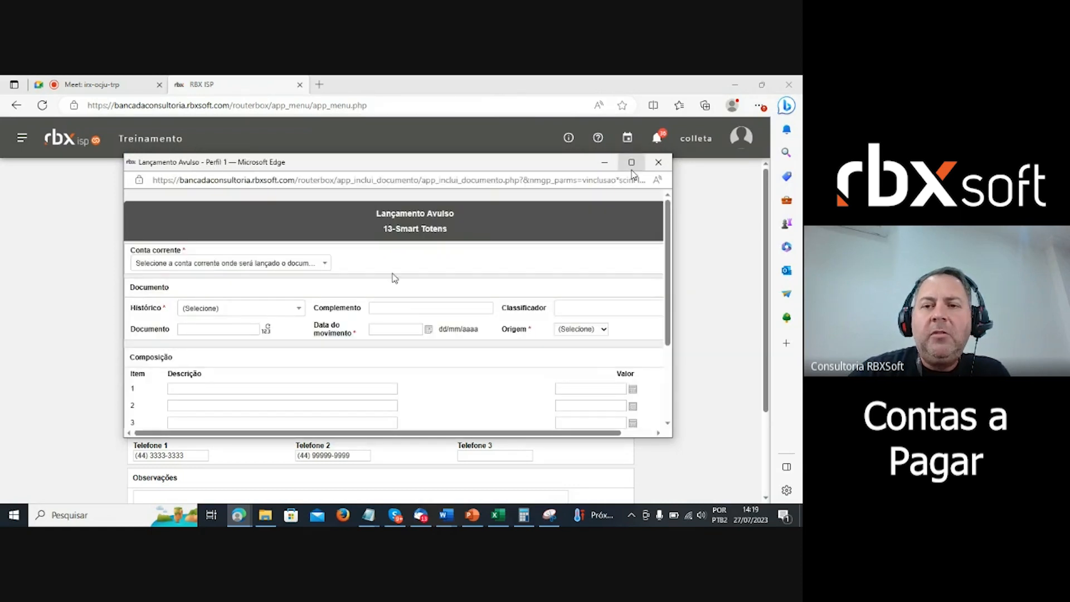
scroll(558, 273, down, 2)
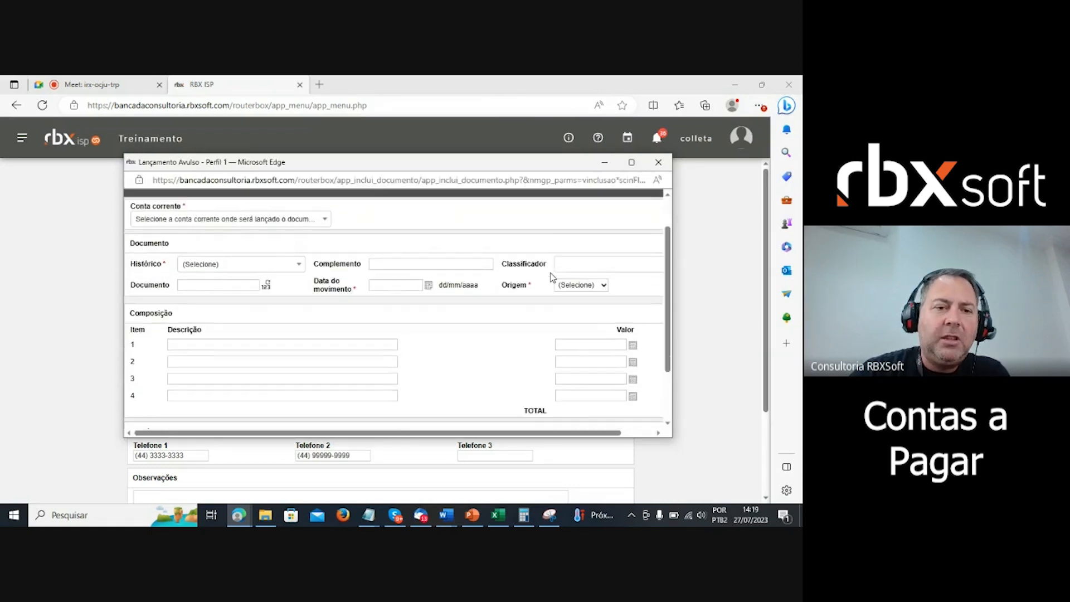
scroll(557, 273, up, 2)
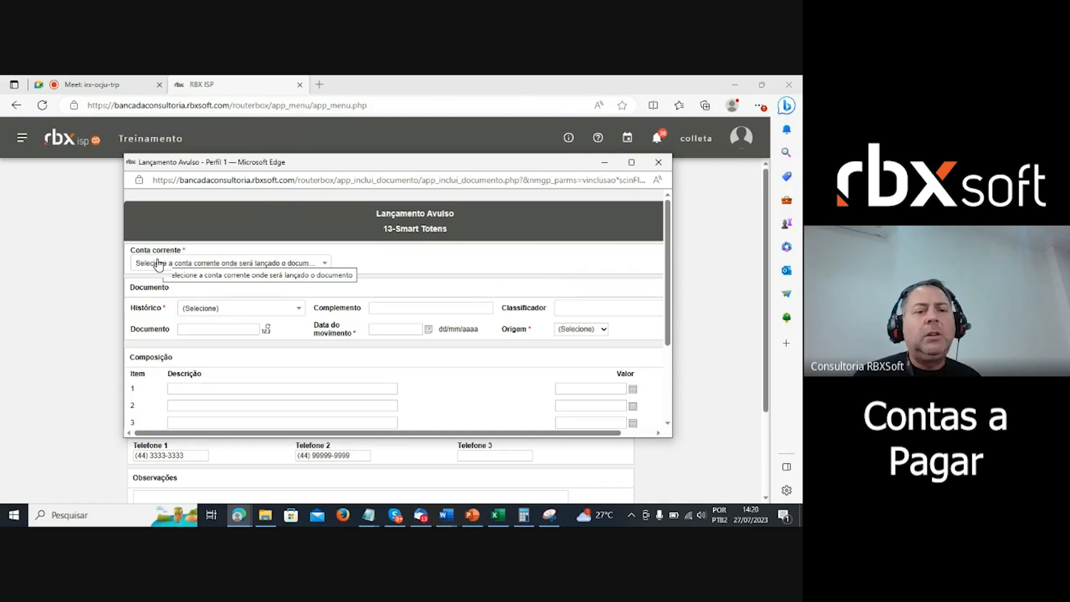
click(159, 266)
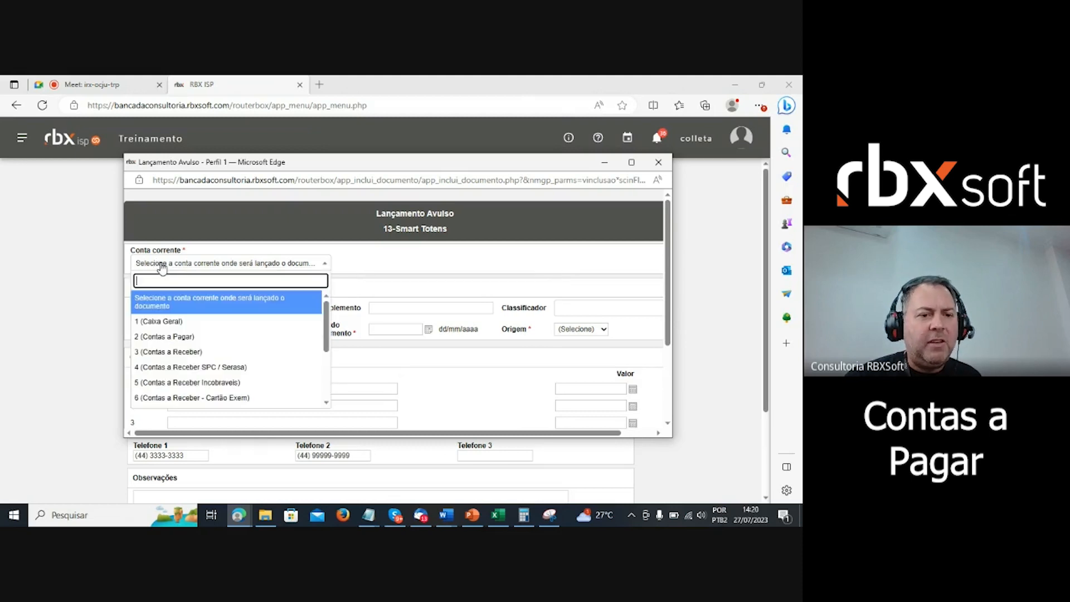
- Set Conta corrente to 2 (Contas a Pagar) and Histórico to Documento a Pagar
click(172, 337)
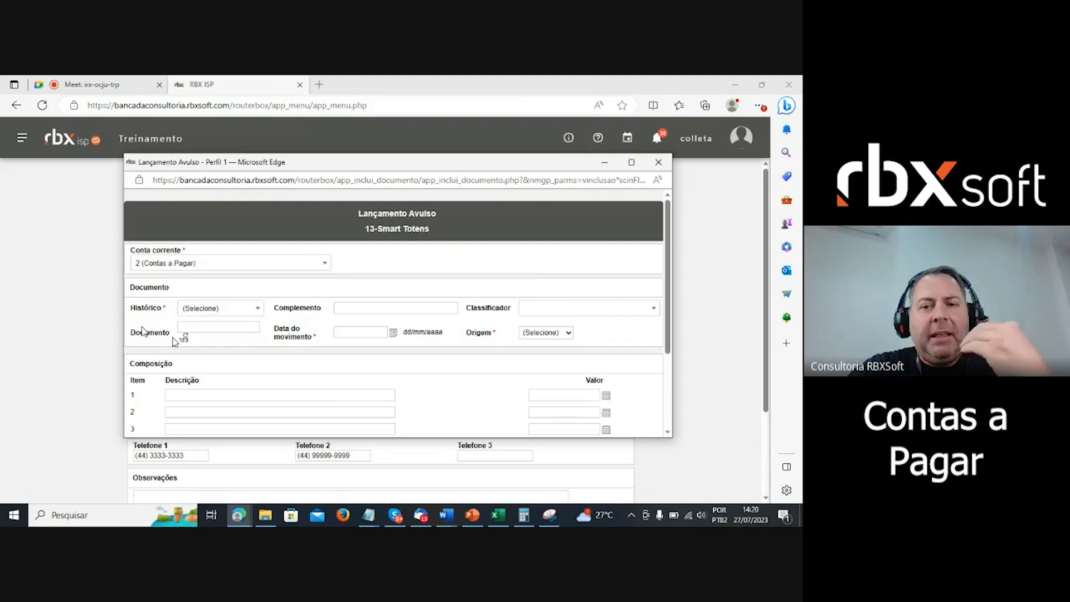
click(208, 311)
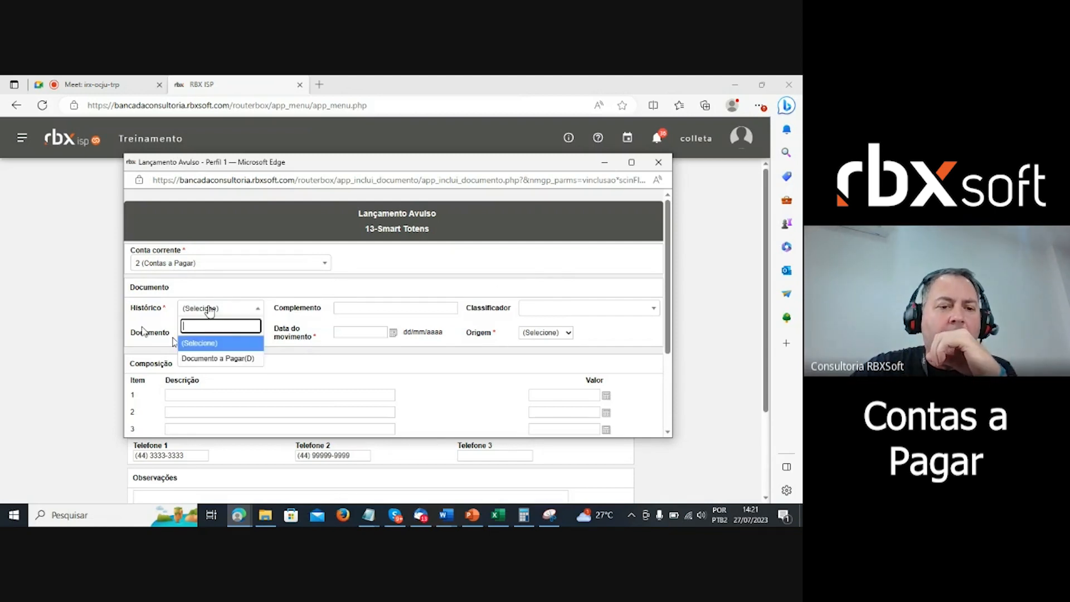
click(214, 359)
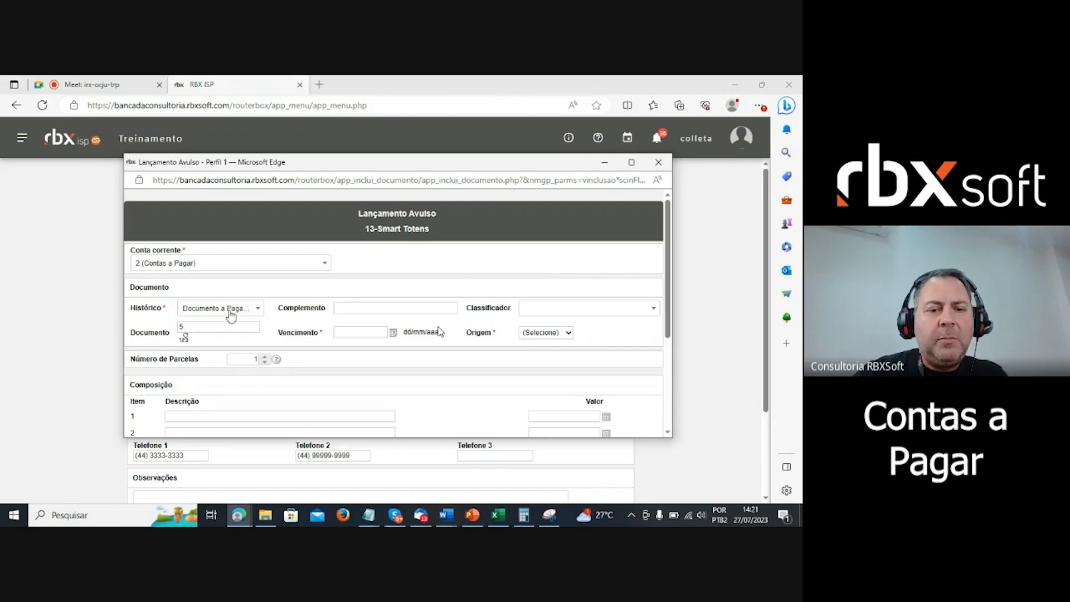
- Enter Complemento 'Teste Webnar' and set the Classificador to Materiais de Escritório
click(377, 308)
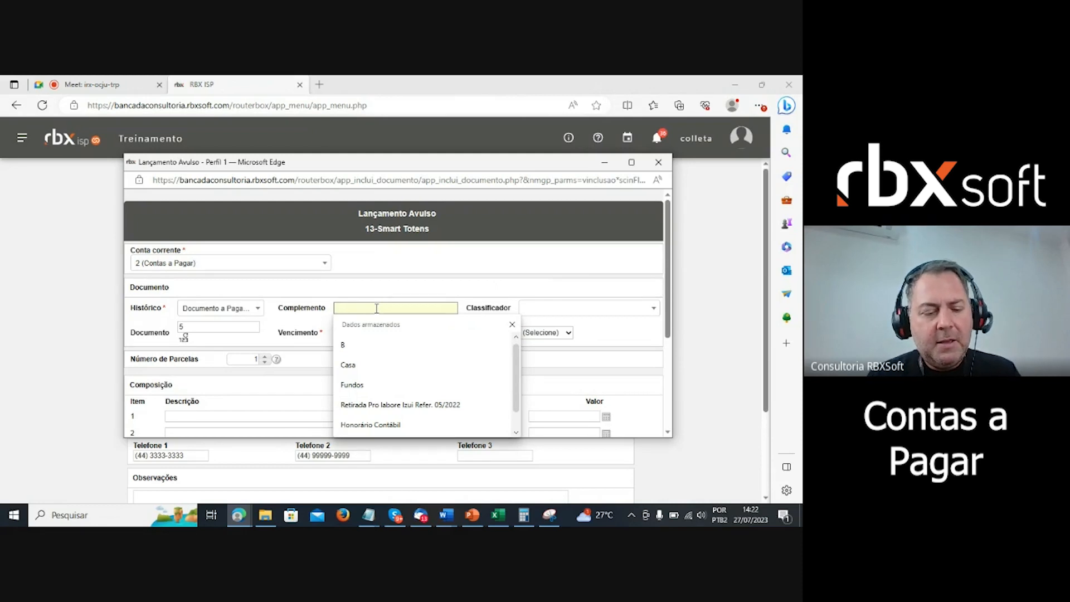
text(Test)
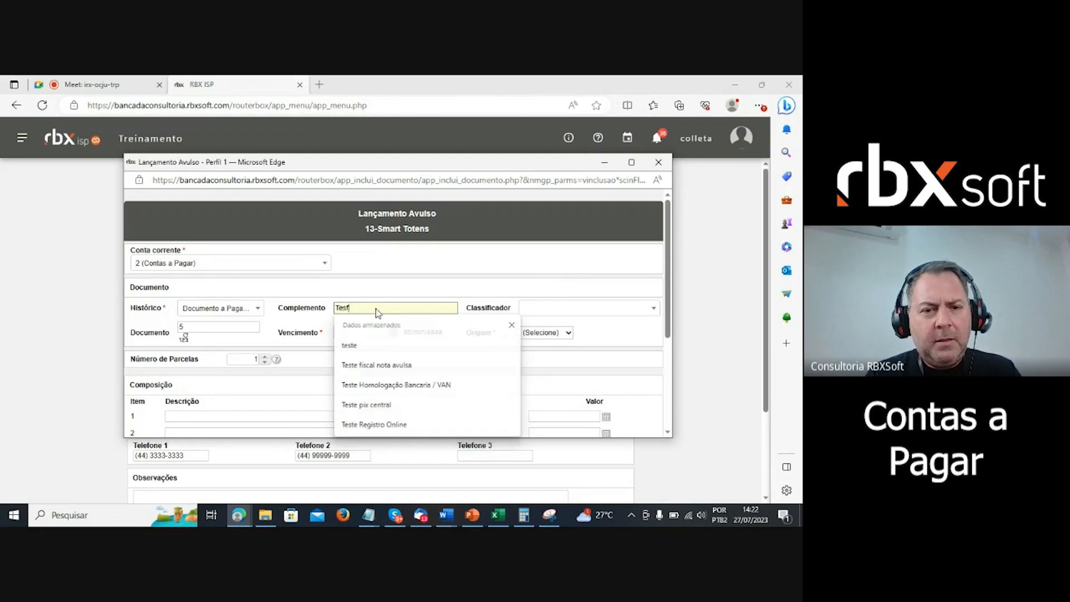
text(e)
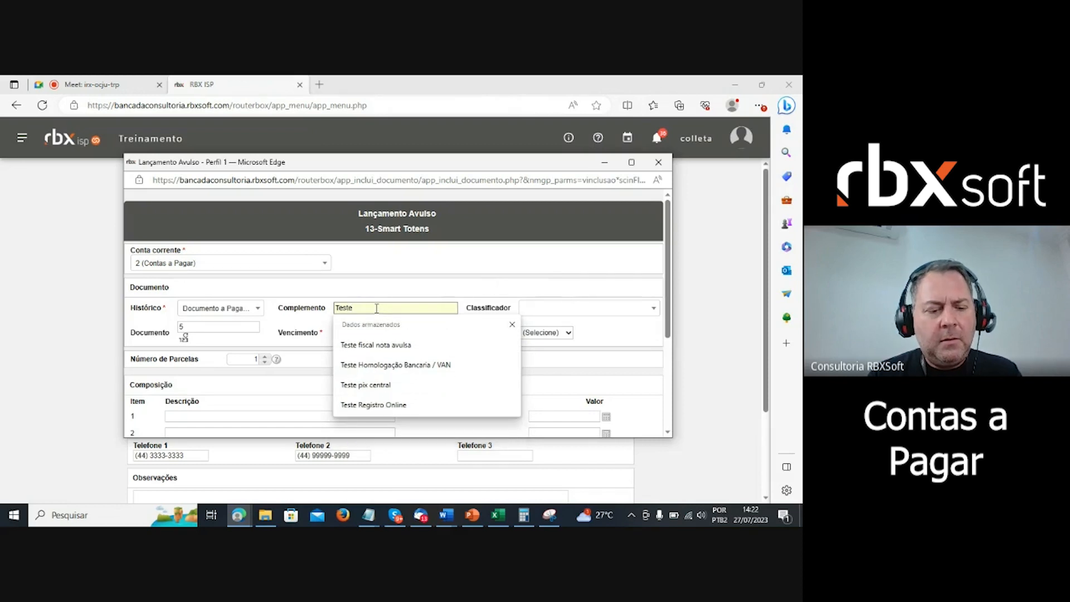
key(Escape)
text(Web)
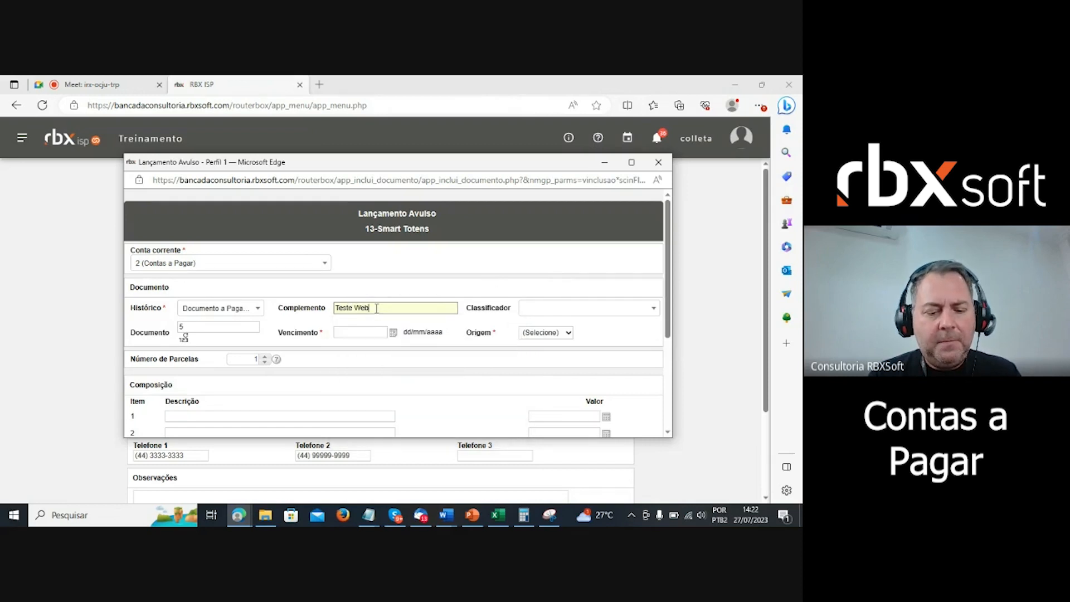
text(na)
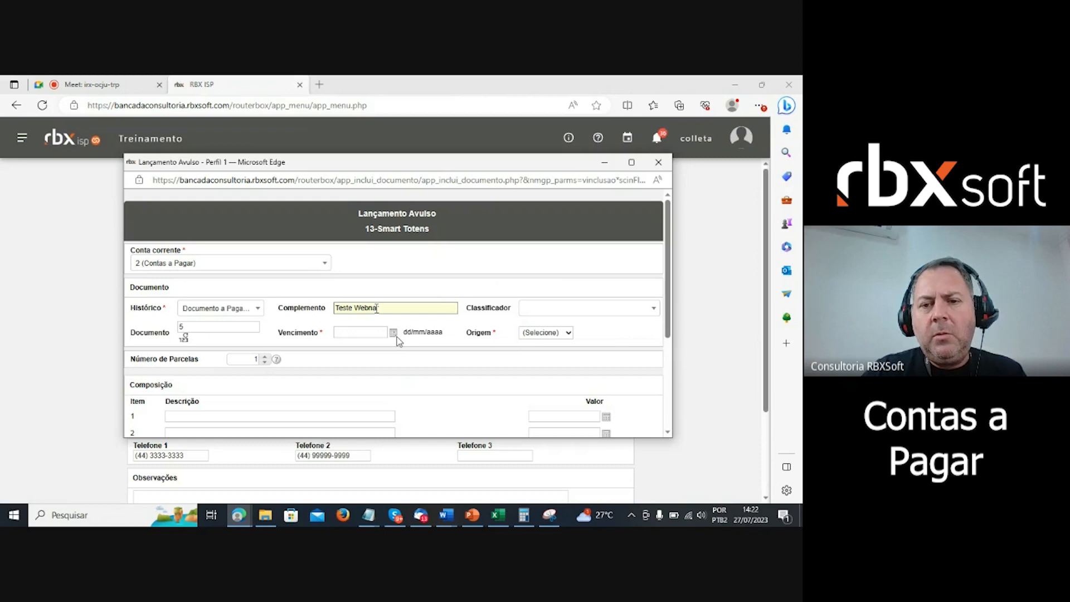
text(r)
click(567, 312)
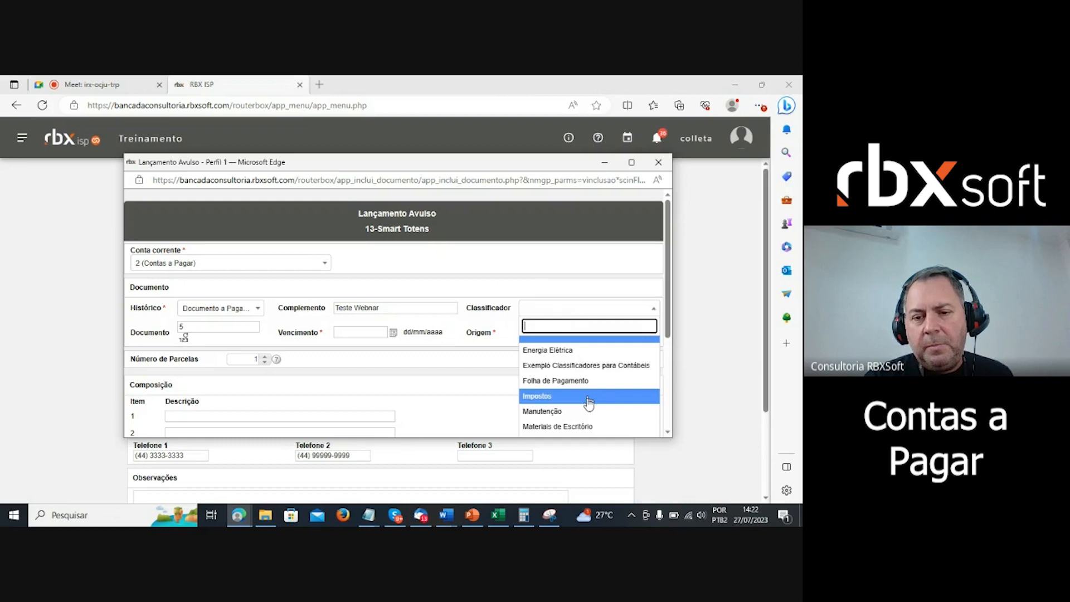
click(583, 428)
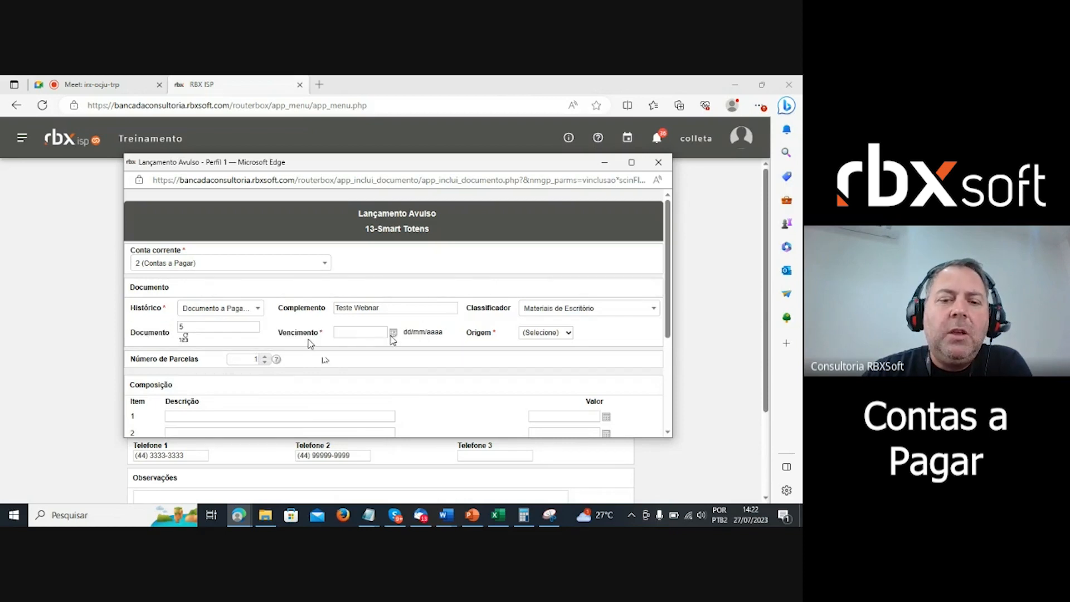
- Pick 01/08/2023 from the calendar as the Vencimento due date
click(393, 334)
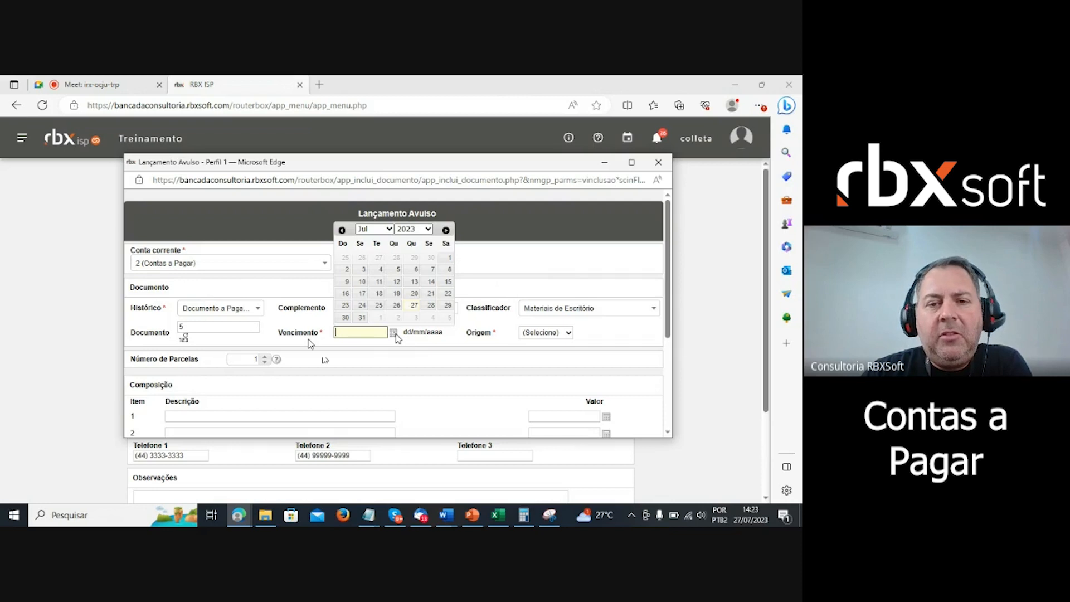
click(446, 231)
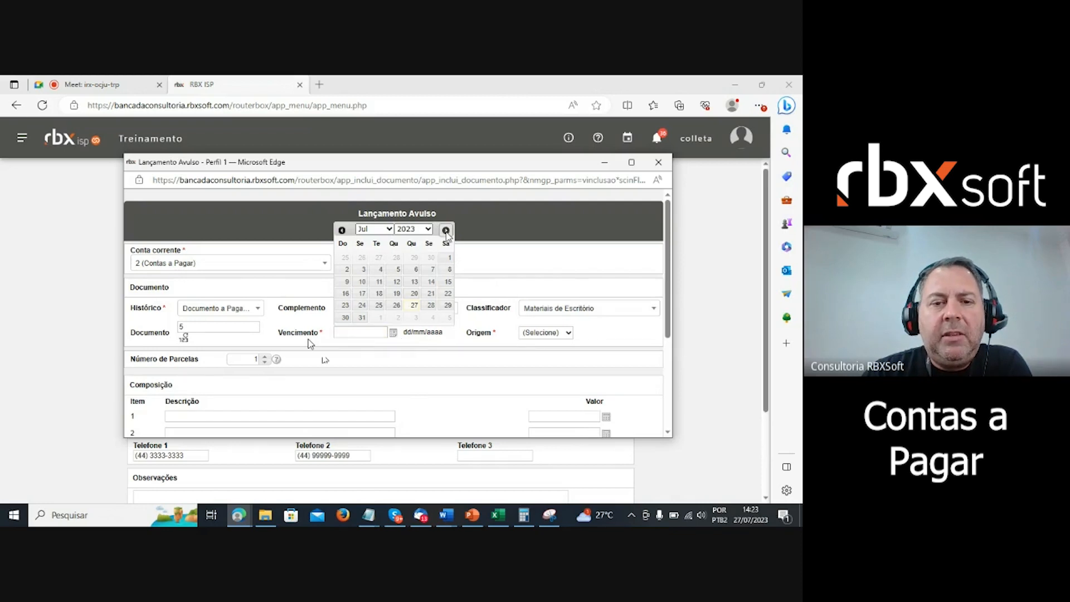
click(446, 230)
click(381, 257)
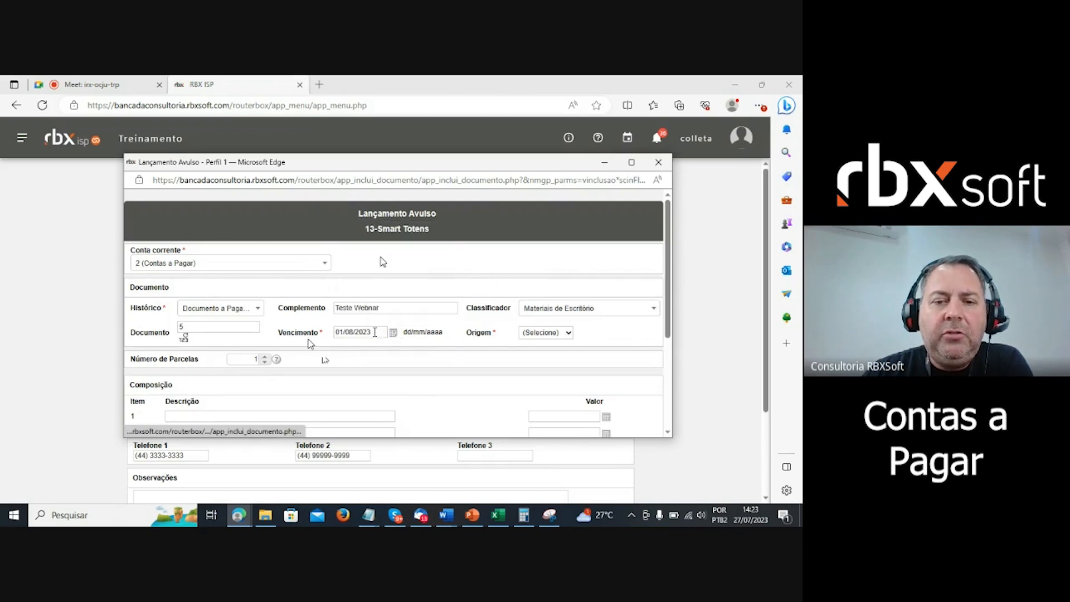
click(537, 332)
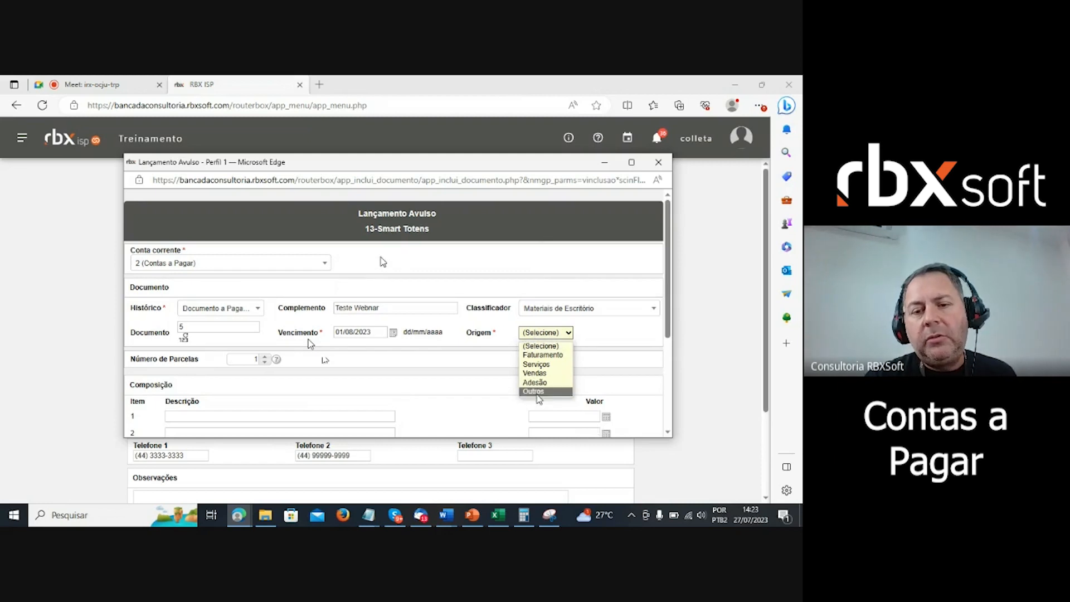
- Choose Outros as the Origem of the Smart Totens payable entry
click(535, 392)
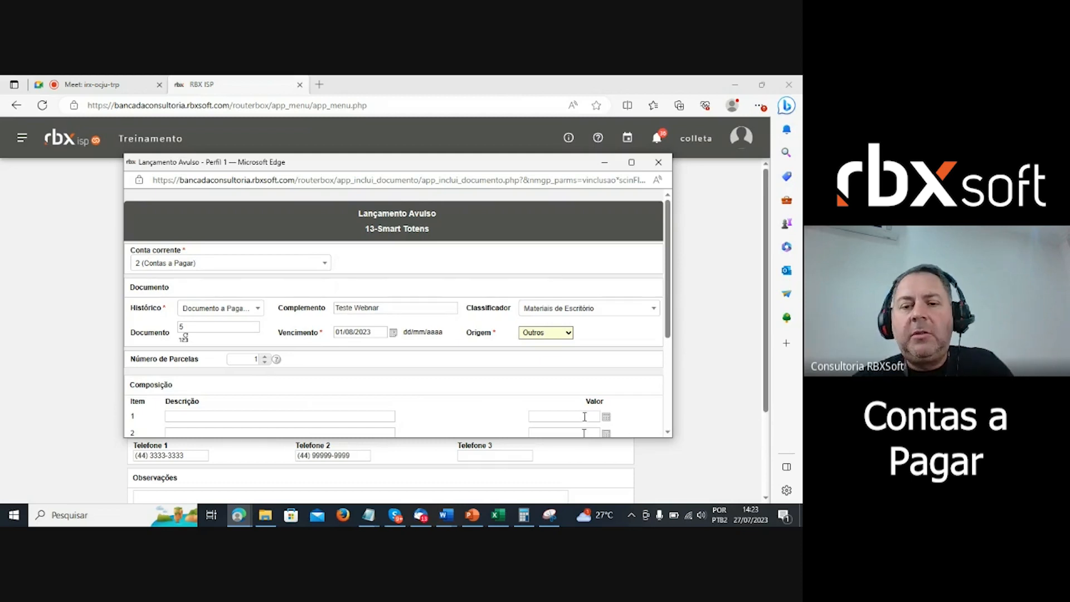
click(542, 334)
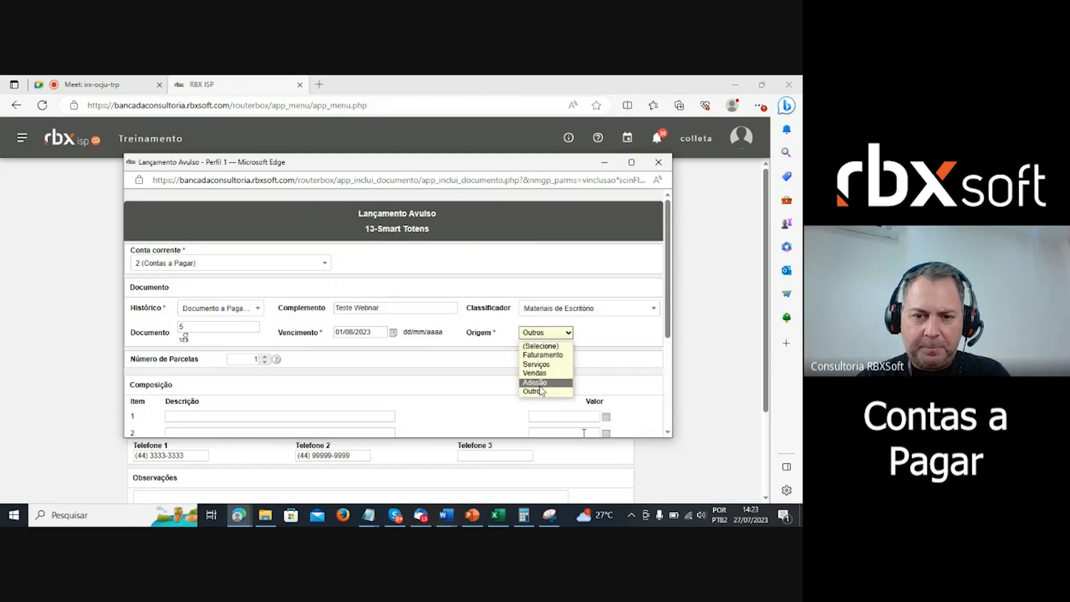
click(541, 391)
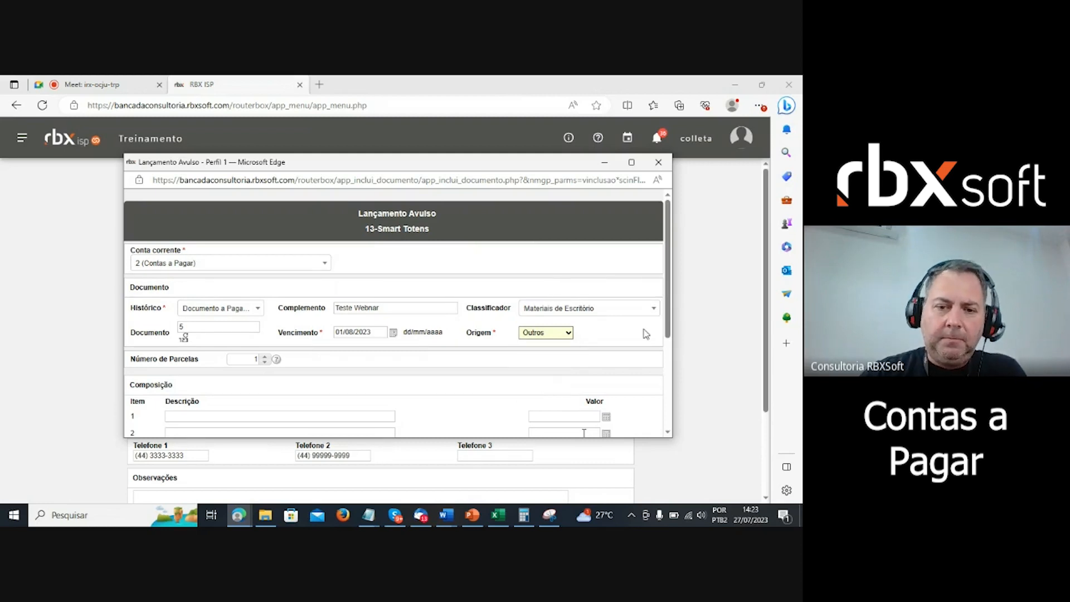
mouse_move(134, 360)
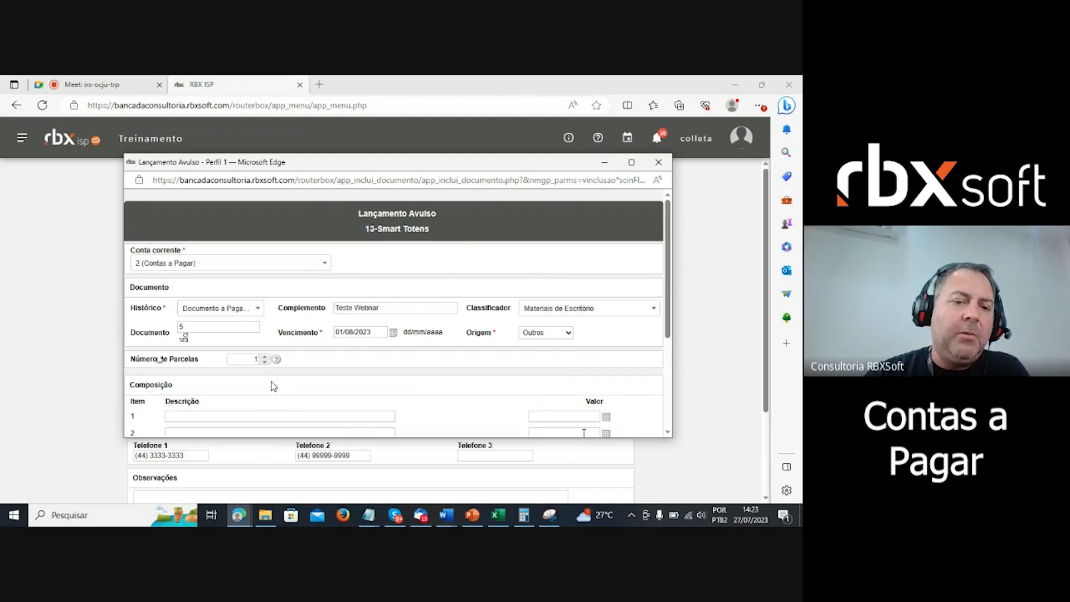
- Raise Número de Parcelas to 3 and paste 'Teste Webnar' as composition item 1's Descrição
click(265, 357)
click(266, 357)
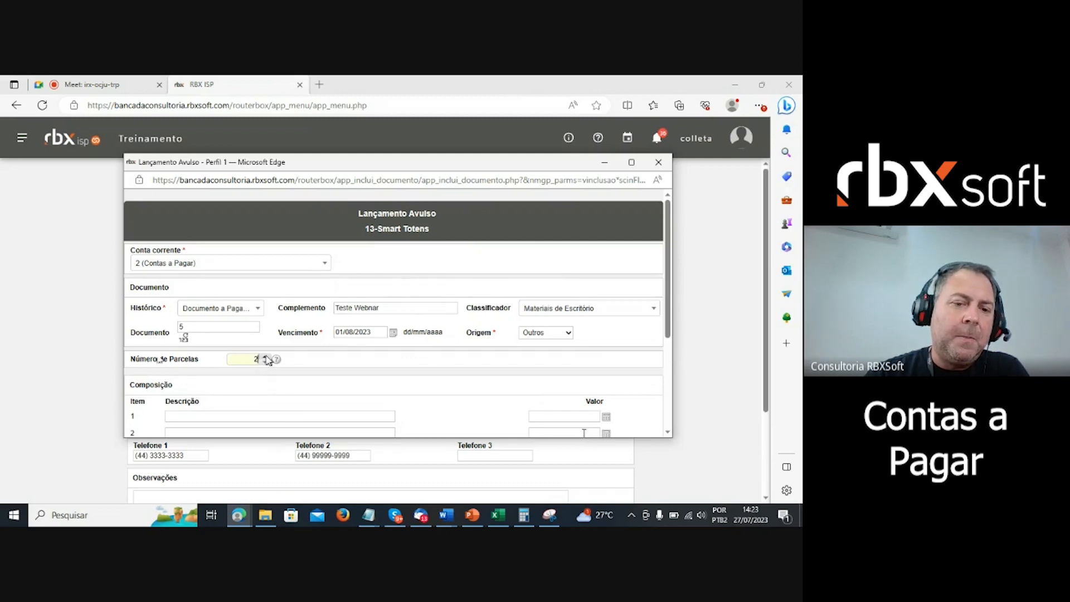
scroll(270, 360, down, 2)
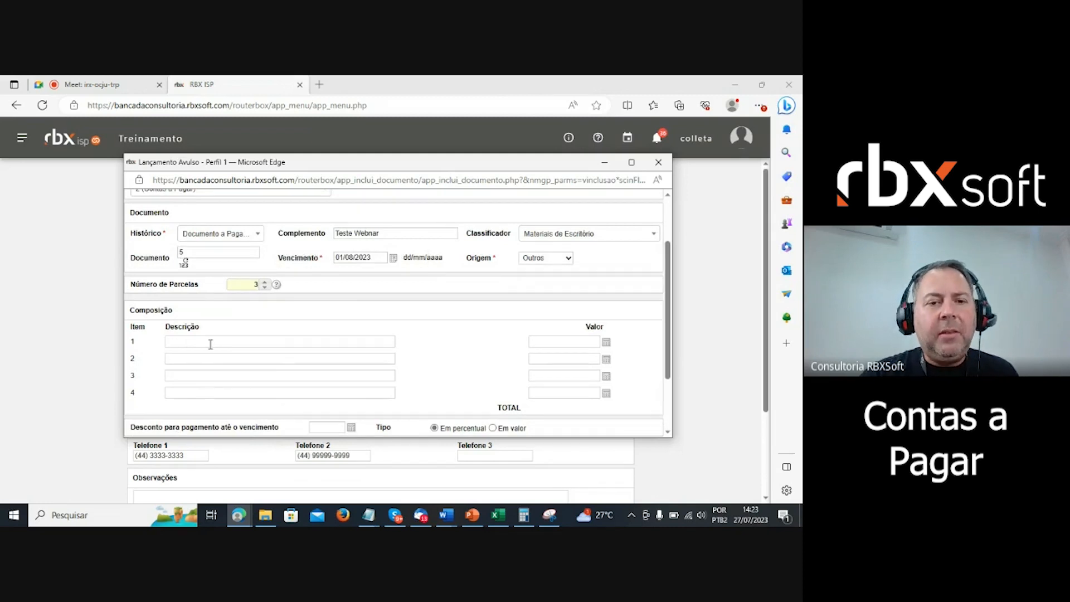
click(393, 233)
key(ctrl+c)
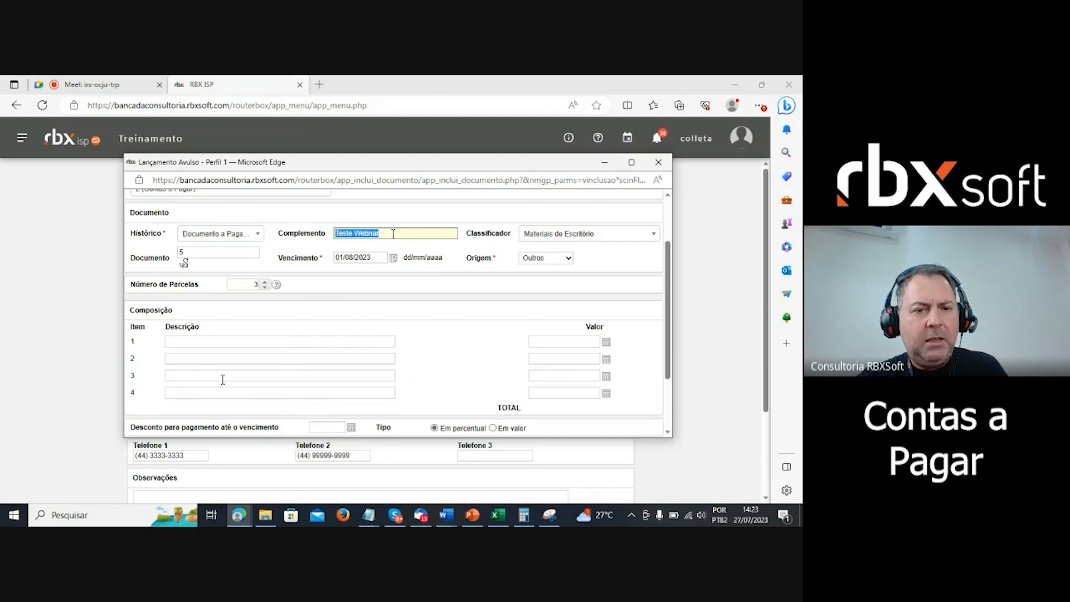
click(202, 342)
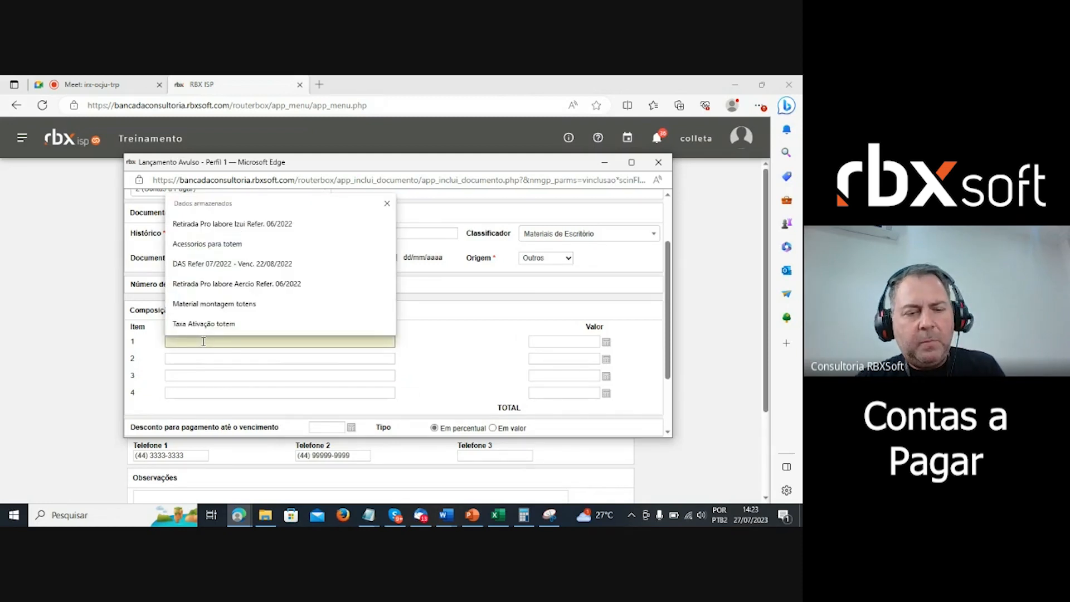
key(ctrl+v)
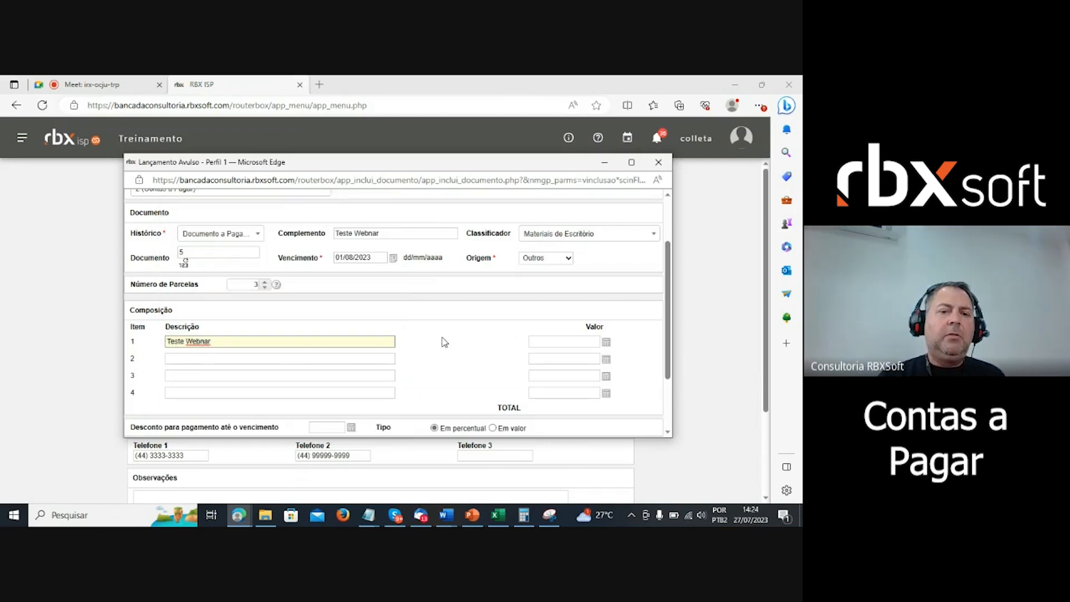
click(444, 342)
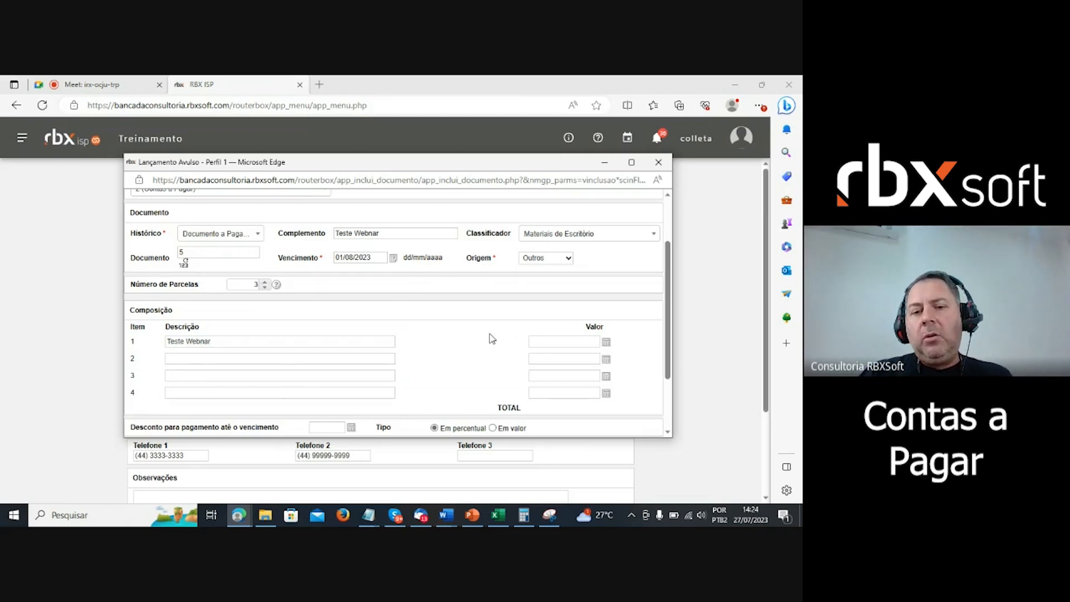
click(544, 341)
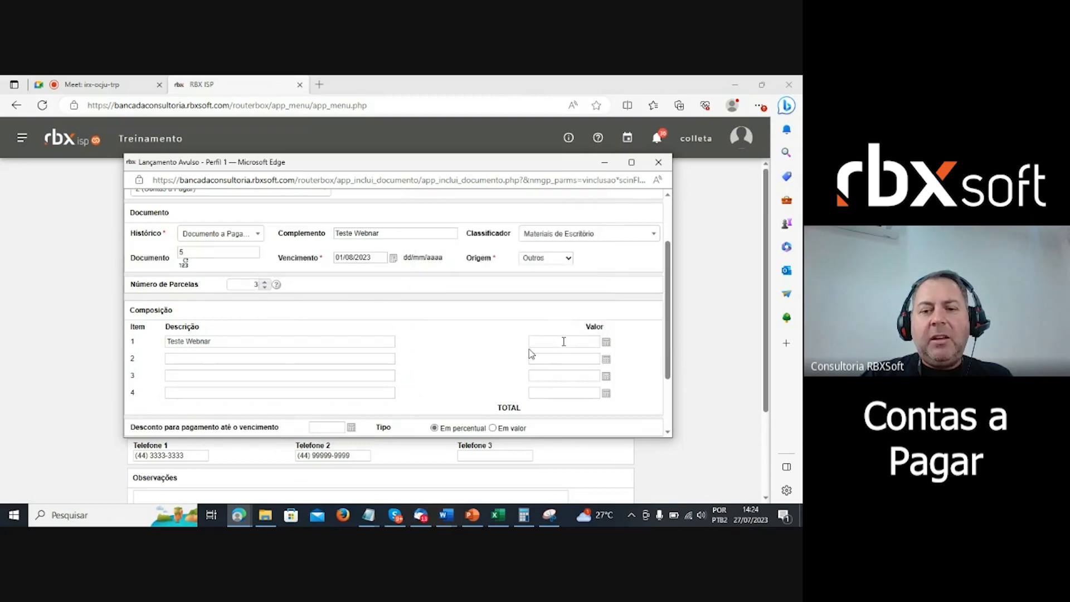
- Enter 100 as composition item 1's Valor, making the total 100,00
click(564, 342)
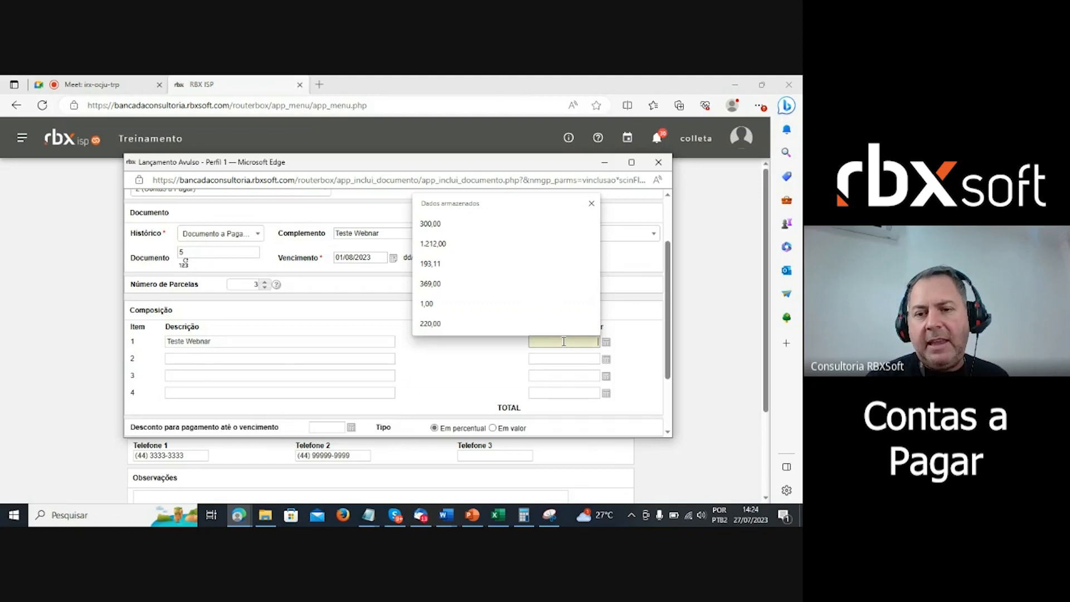
text(100)
click(637, 366)
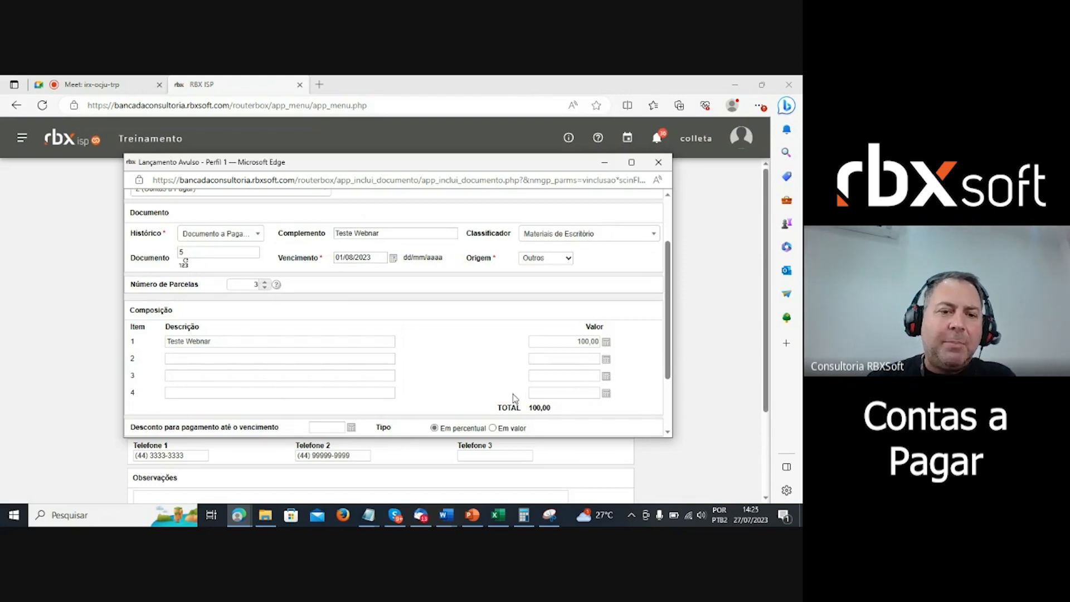
scroll(431, 332, down, 3)
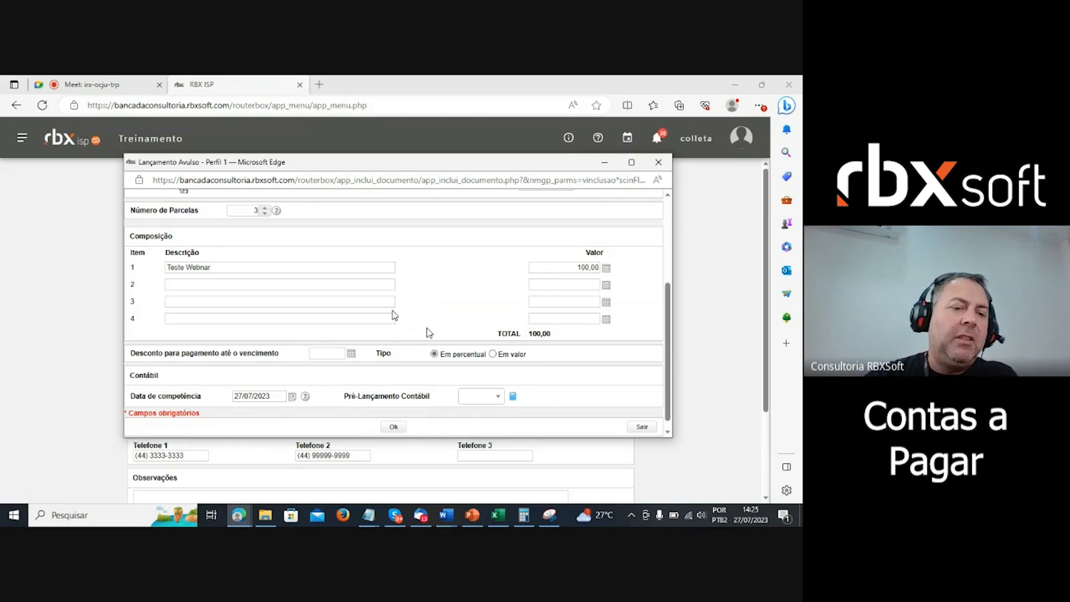
- Set the early-payment Desconto type to Em valor instead of percentage
drag(136, 353, 245, 349)
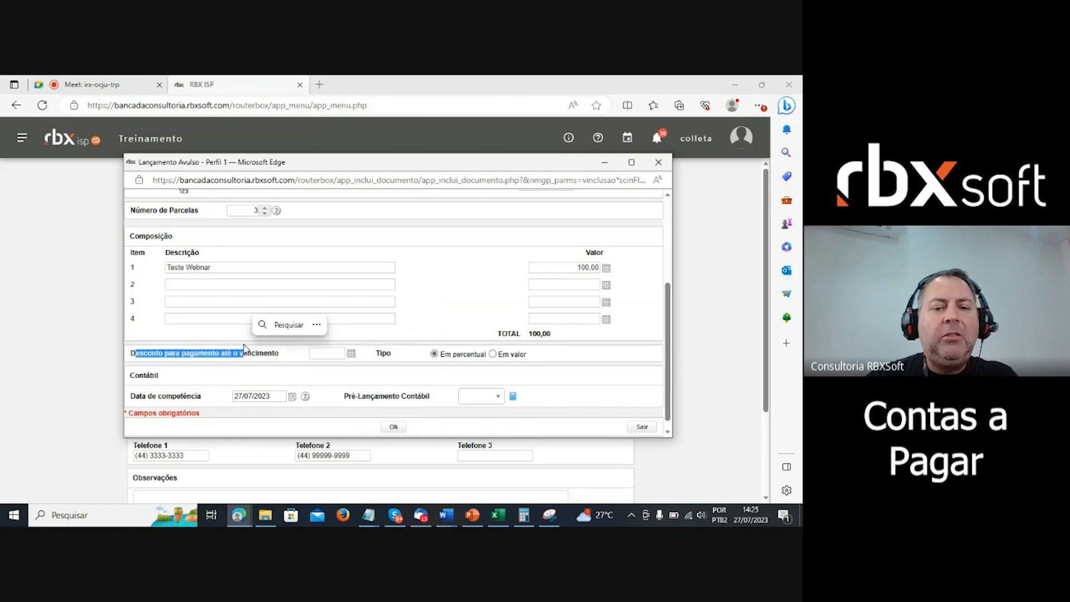
click(327, 353)
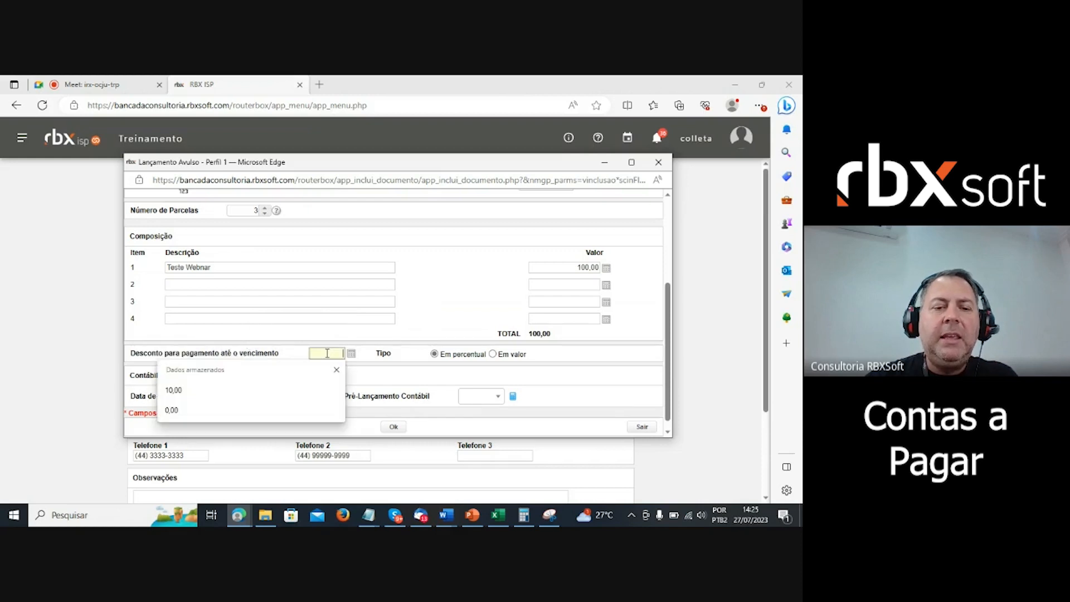
click(460, 355)
click(516, 355)
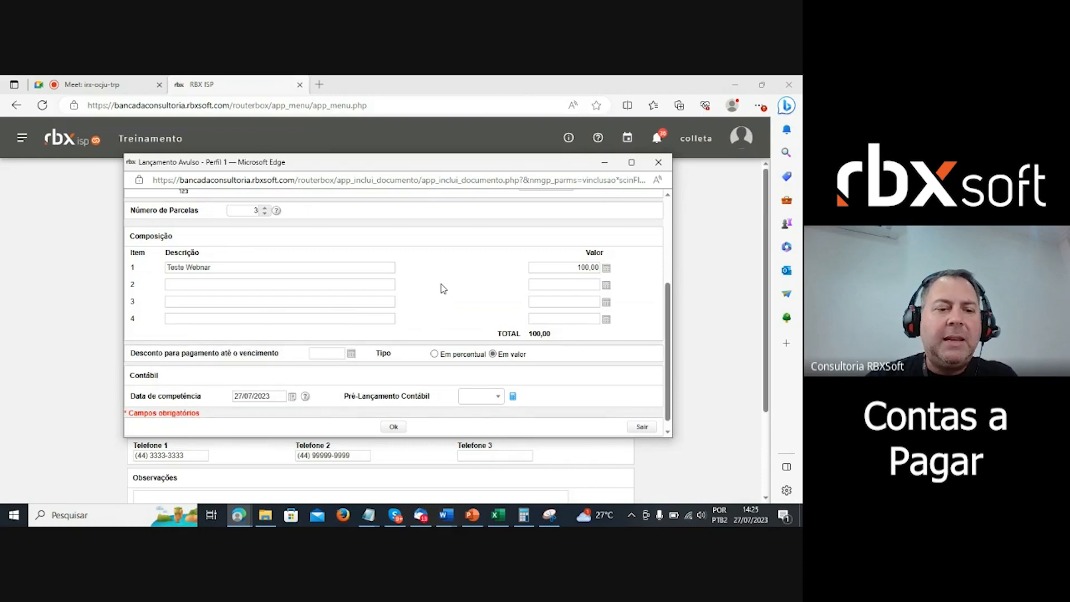
scroll(191, 429, down, 1)
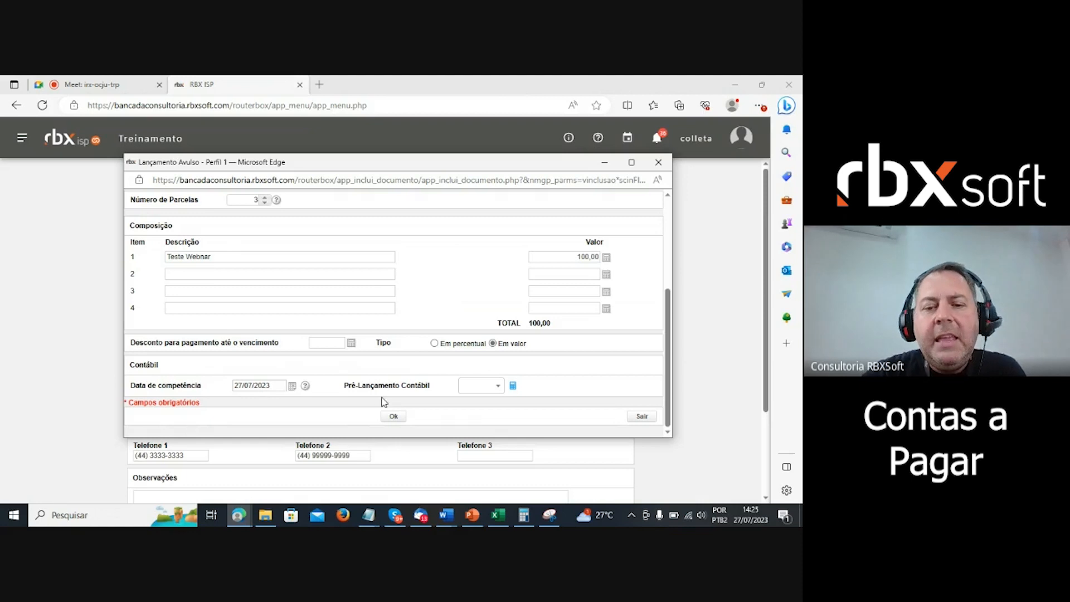
- Review the Pré-Lançamento Contábil list and close it without choosing a pre-entry
click(495, 393)
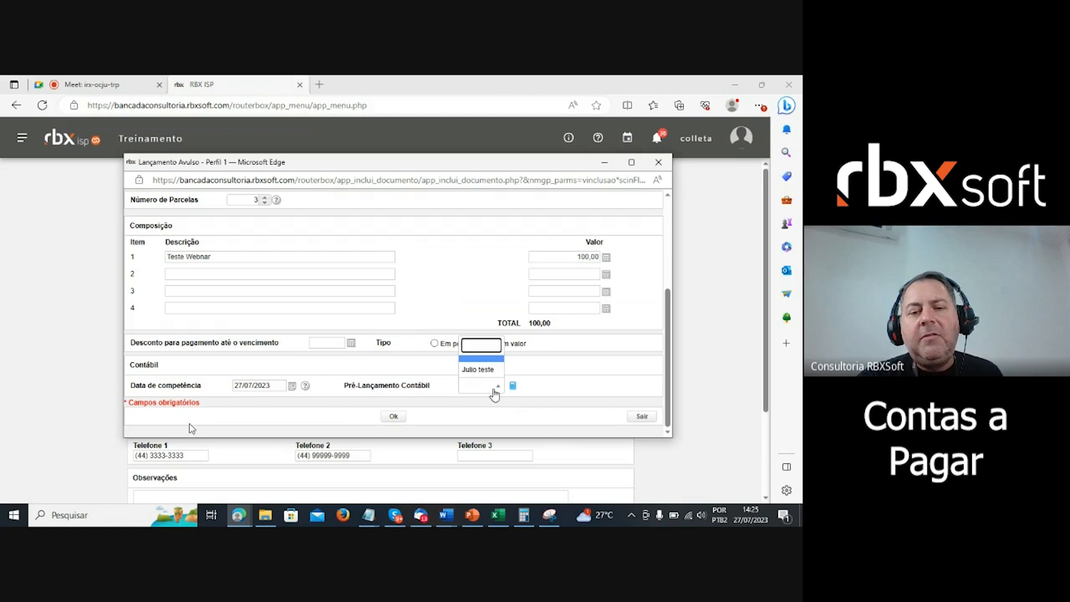
click(536, 389)
scroll(579, 412, up, 1)
scroll(580, 412, down, 1)
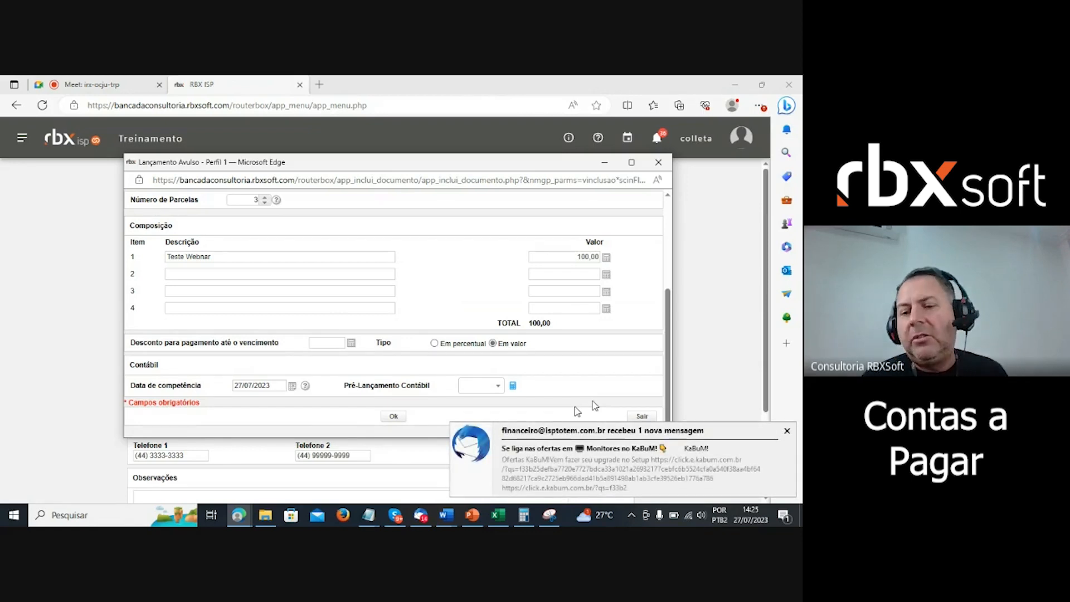
click(642, 416)
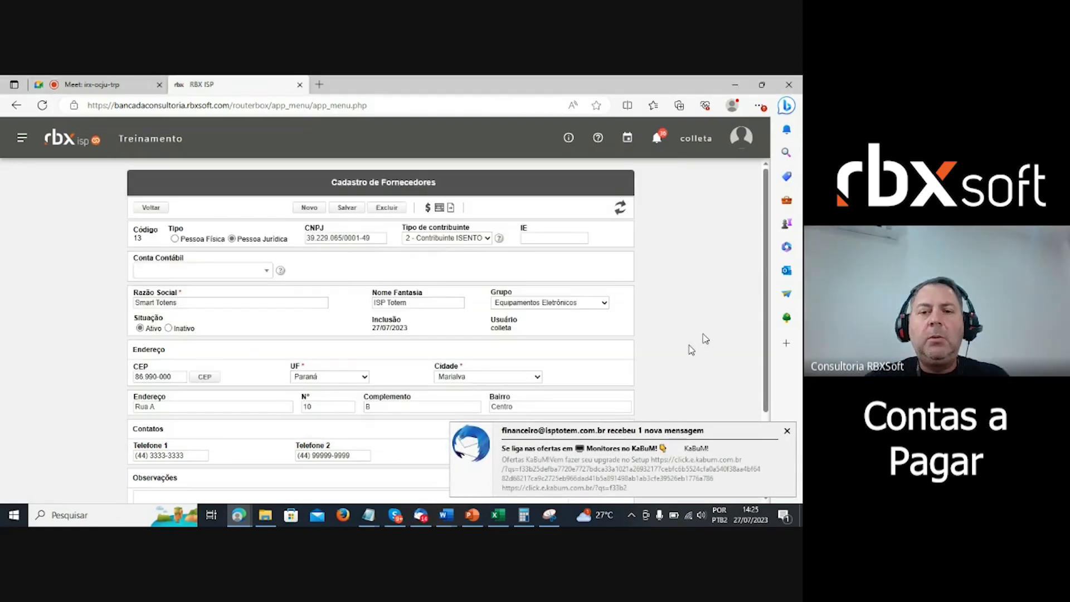
click(787, 430)
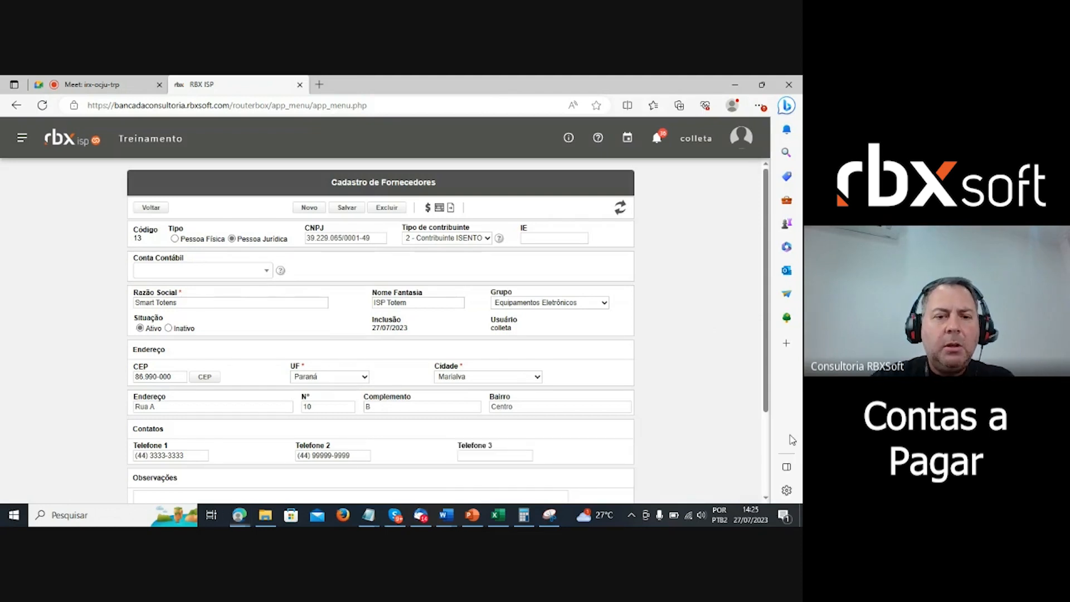
scroll(624, 385, down, 1)
scroll(624, 386, down, 1)
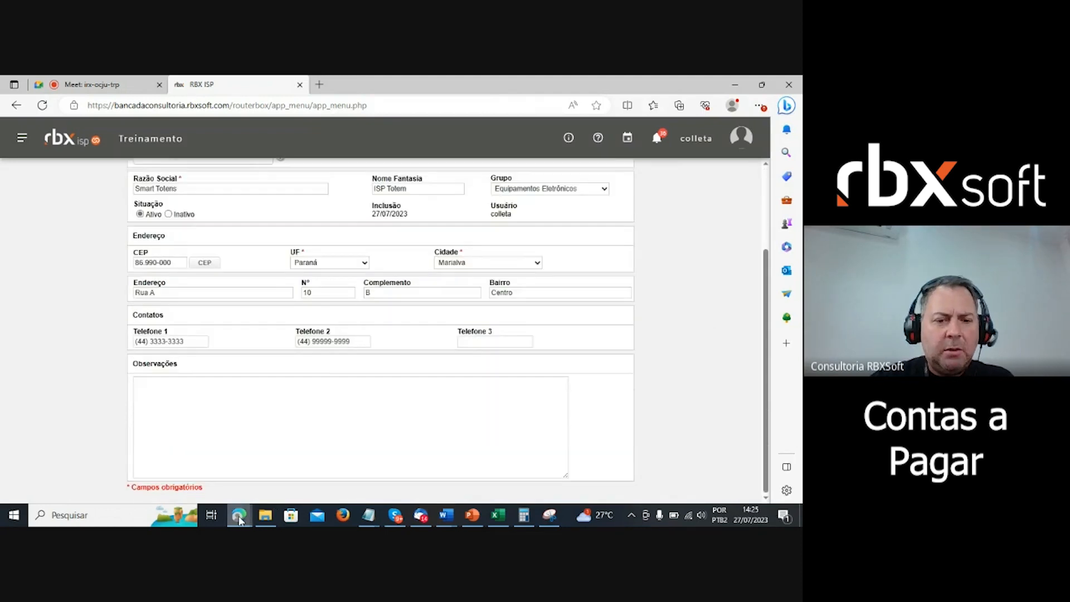
mouse_move(239, 519)
click(358, 463)
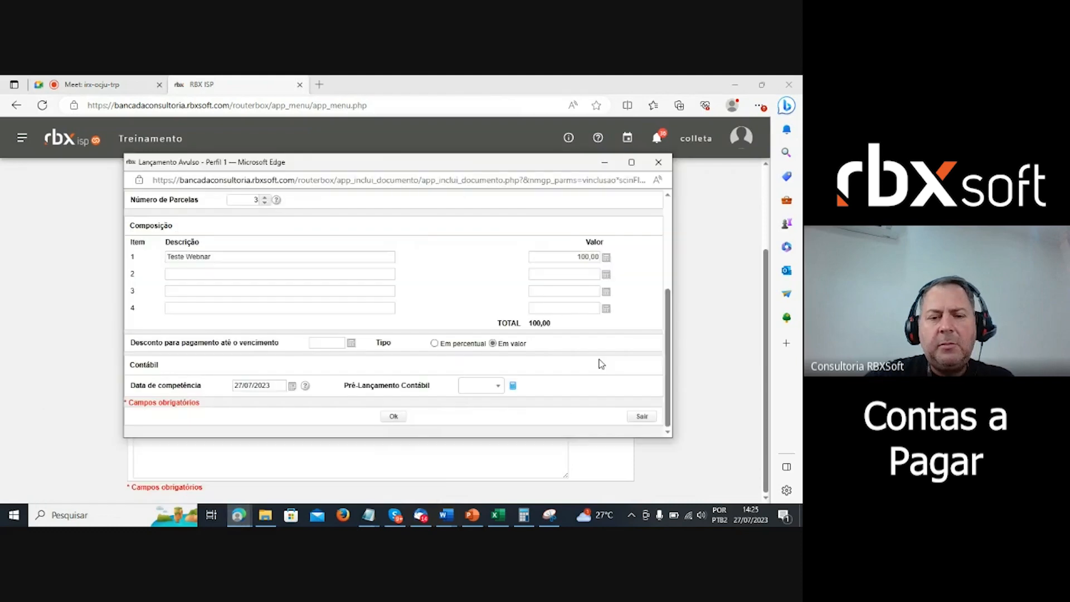
scroll(416, 337, up, 3)
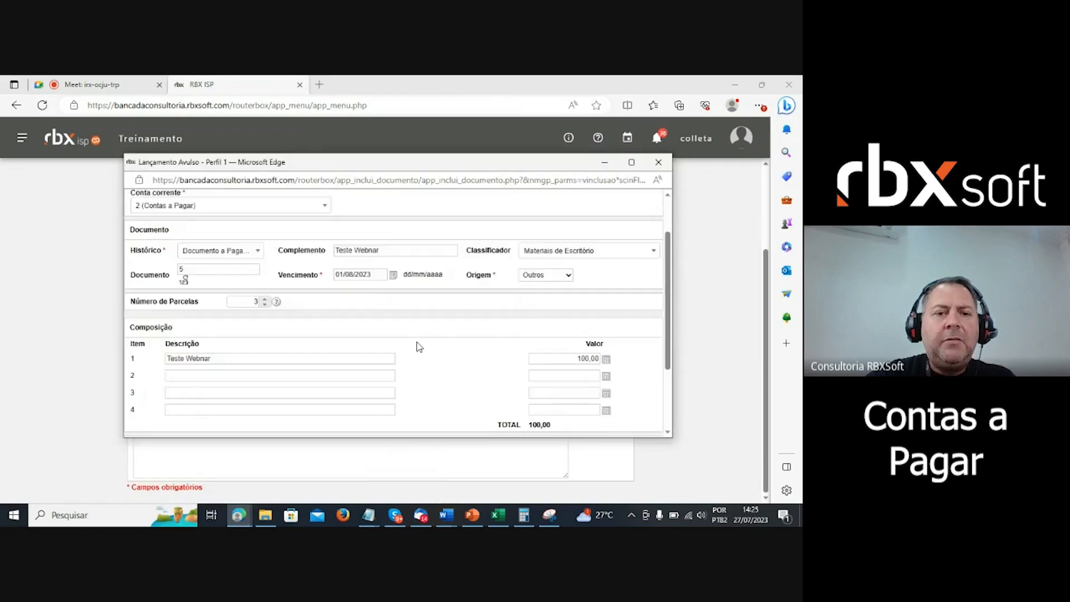
scroll(419, 347, down, 3)
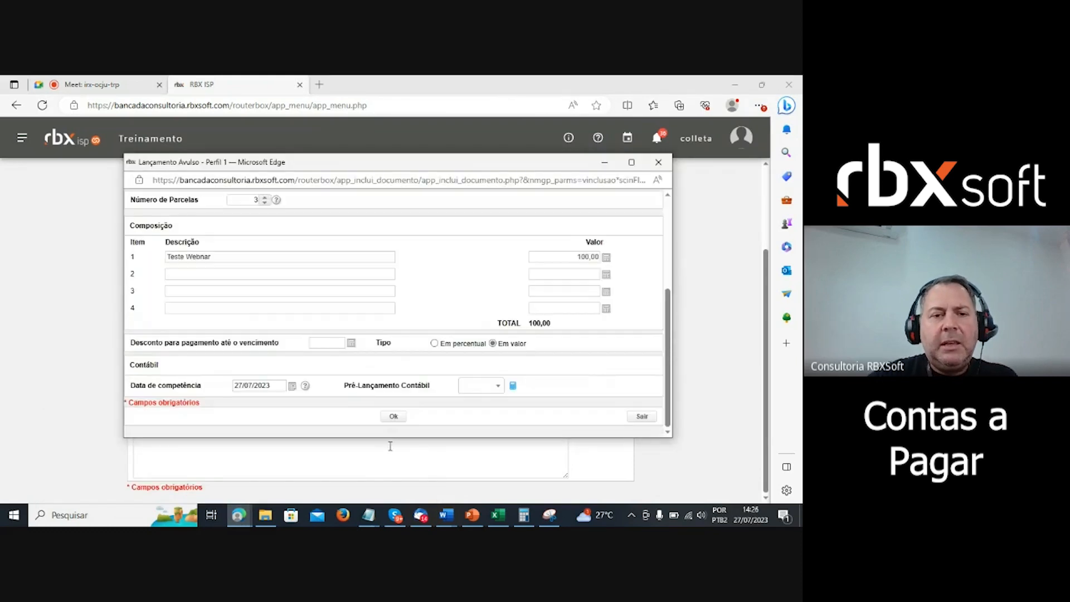
scroll(411, 377, up, 2)
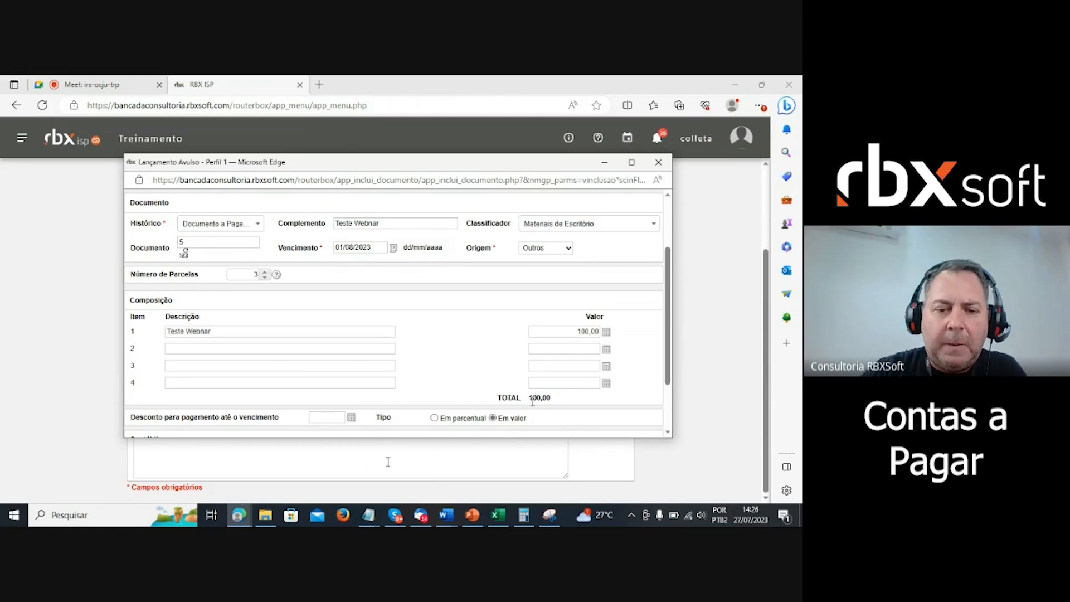
scroll(353, 365, down, 2)
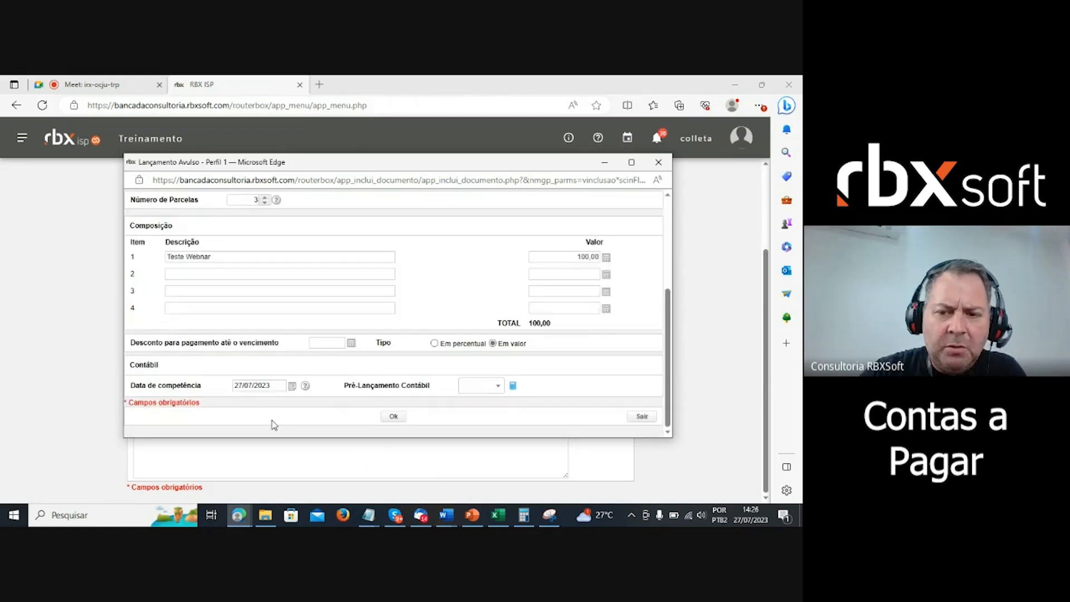
- Save the Lançamento Avulso and acknowledge the '3 Documentos Incluídos!' alert
click(394, 417)
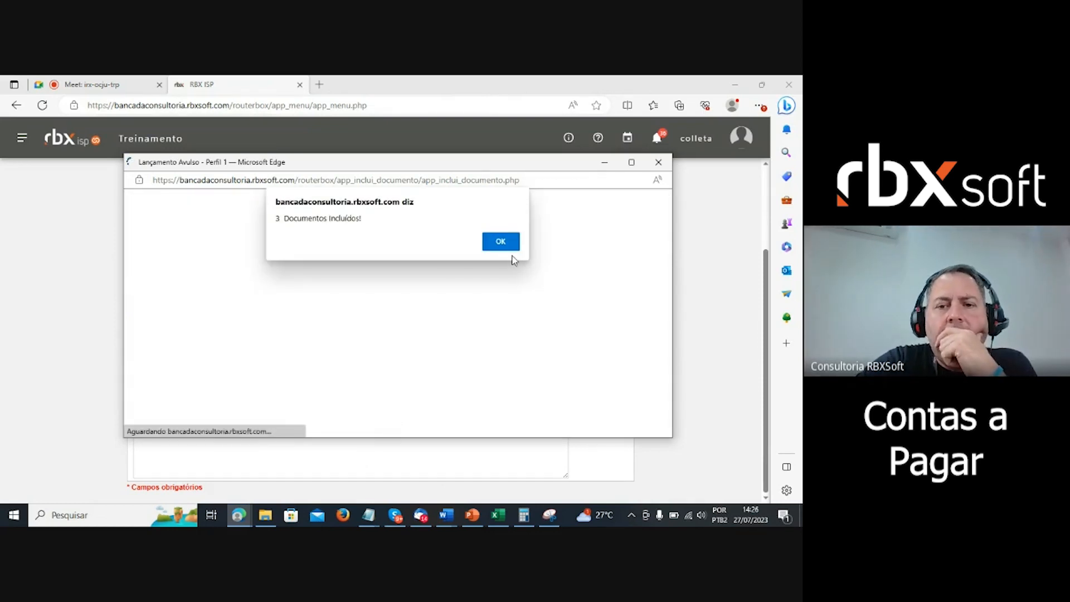
click(500, 246)
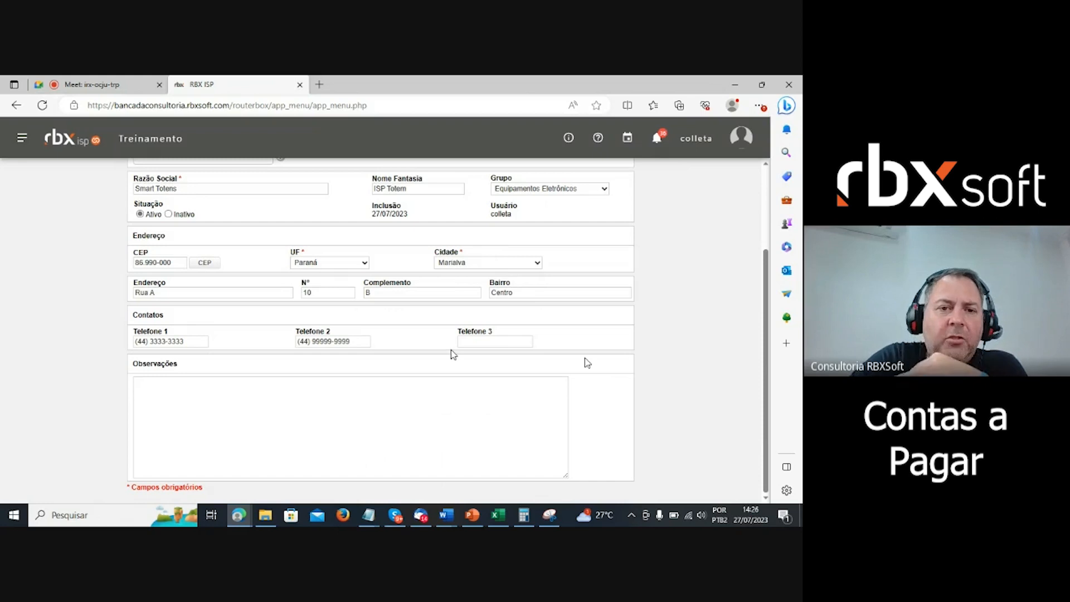
scroll(452, 354, up, 3)
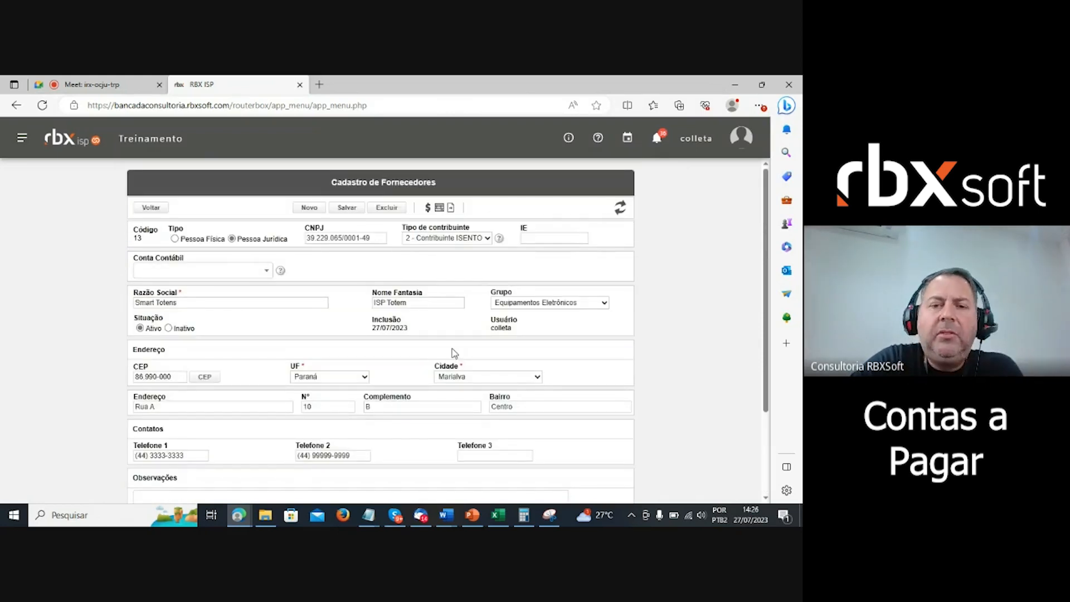
- Open the supplier's Movimentação Financeira and start Alterar Vencimento on the 01/09/2023 document
click(428, 210)
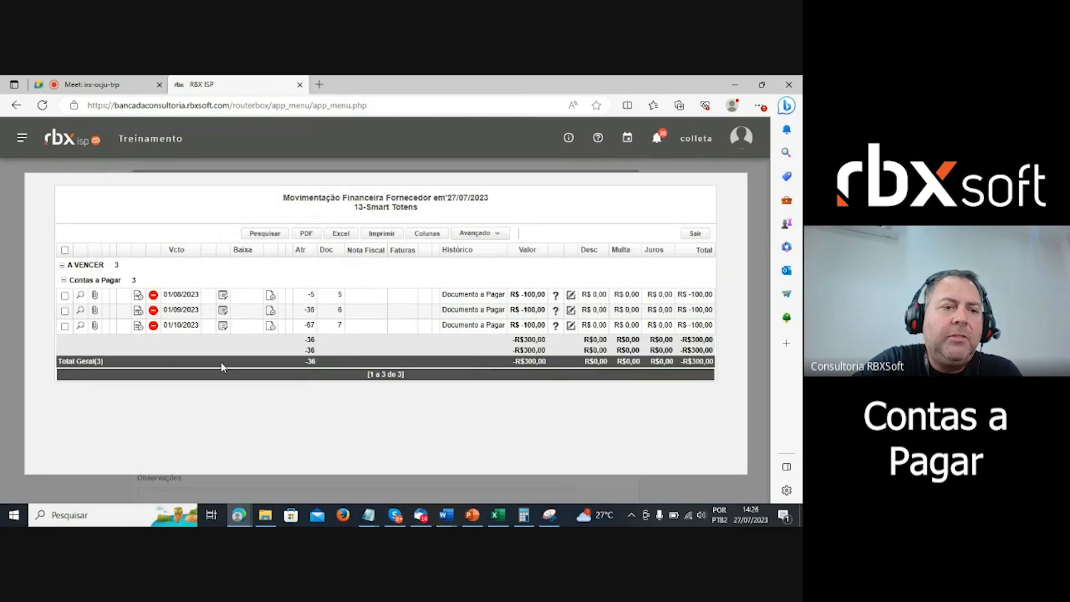
double_click(116, 265)
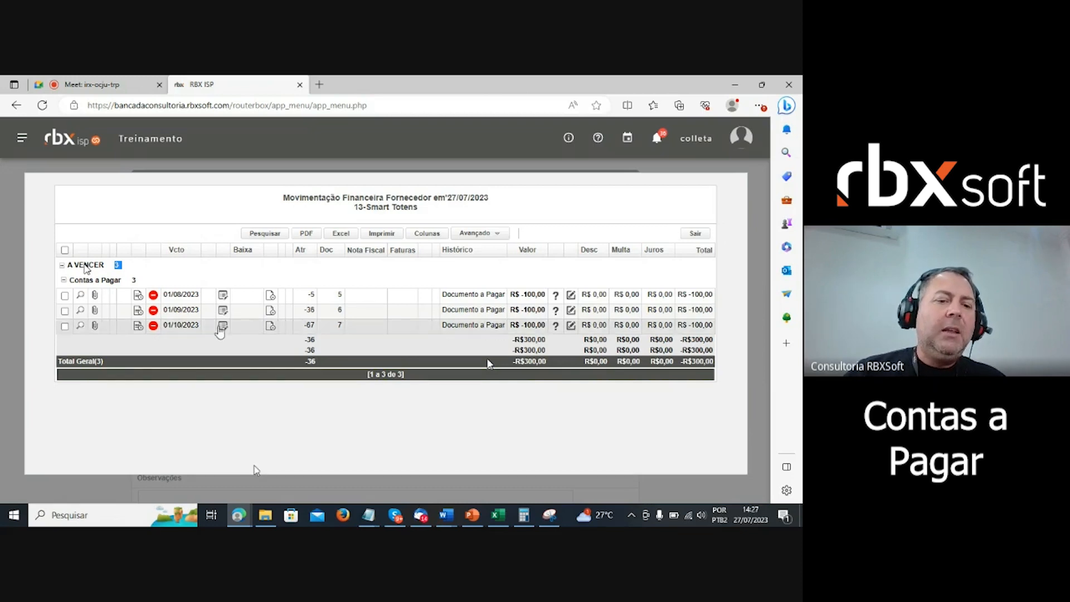
click(223, 312)
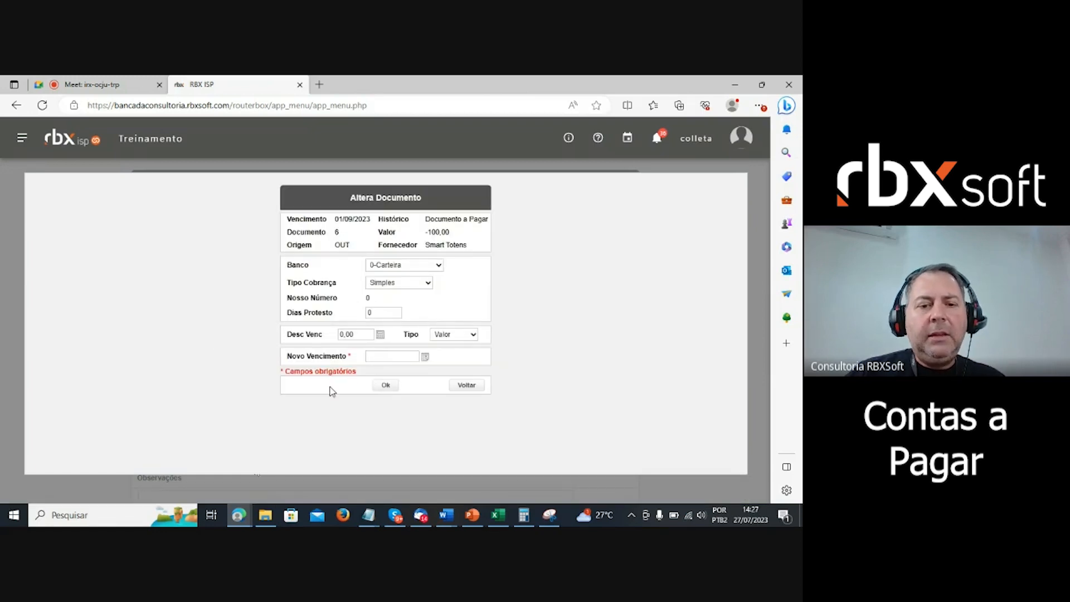
- Set Novo Vencimento to 08/08/2023 and submit, dismissing the punctuality-discount error
click(425, 357)
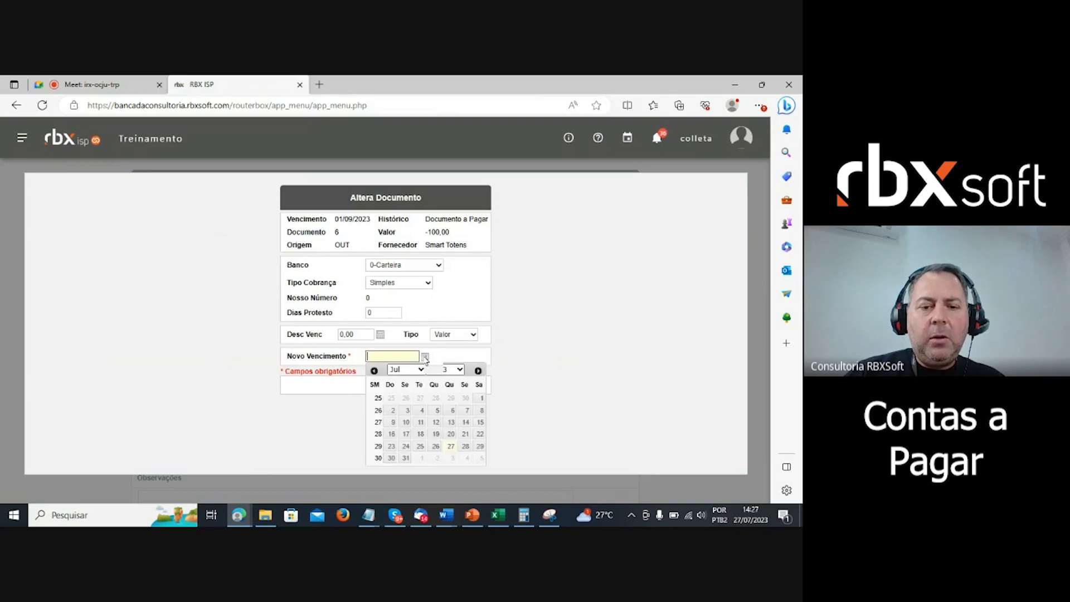
click(479, 371)
click(422, 410)
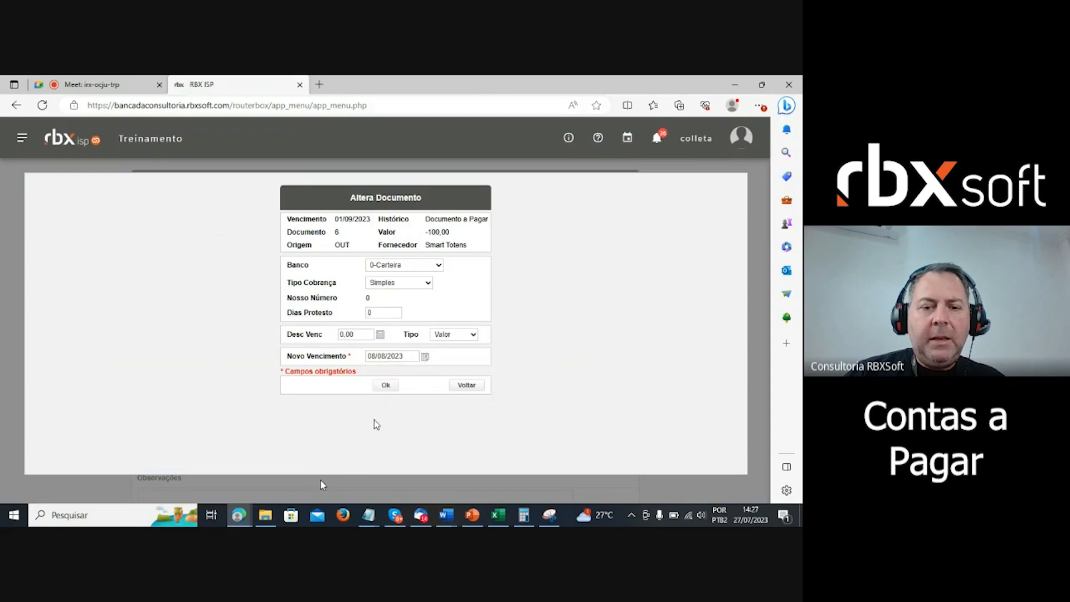
click(386, 385)
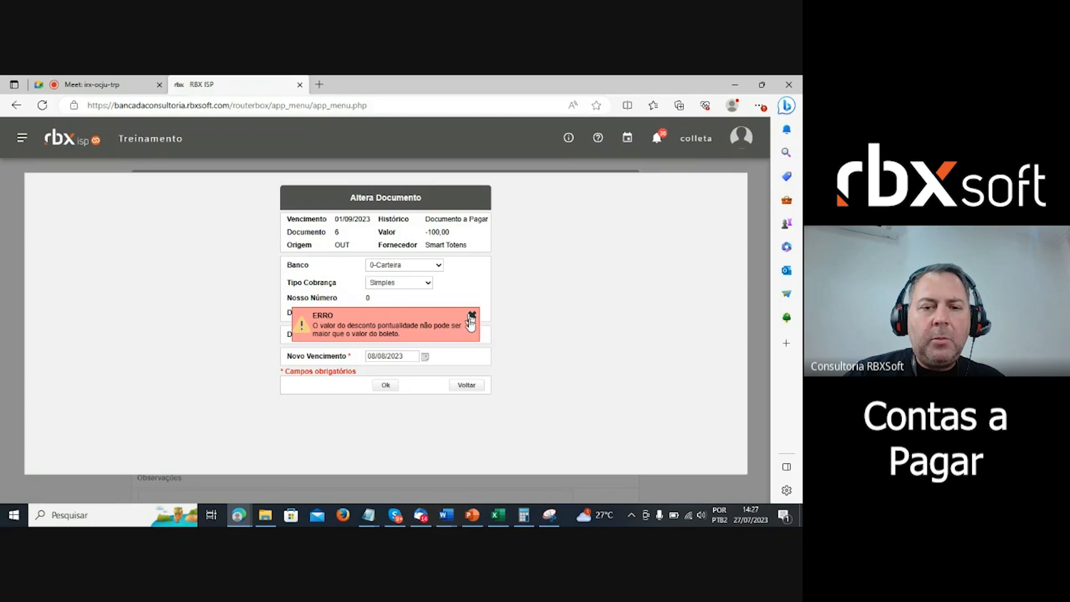
click(471, 316)
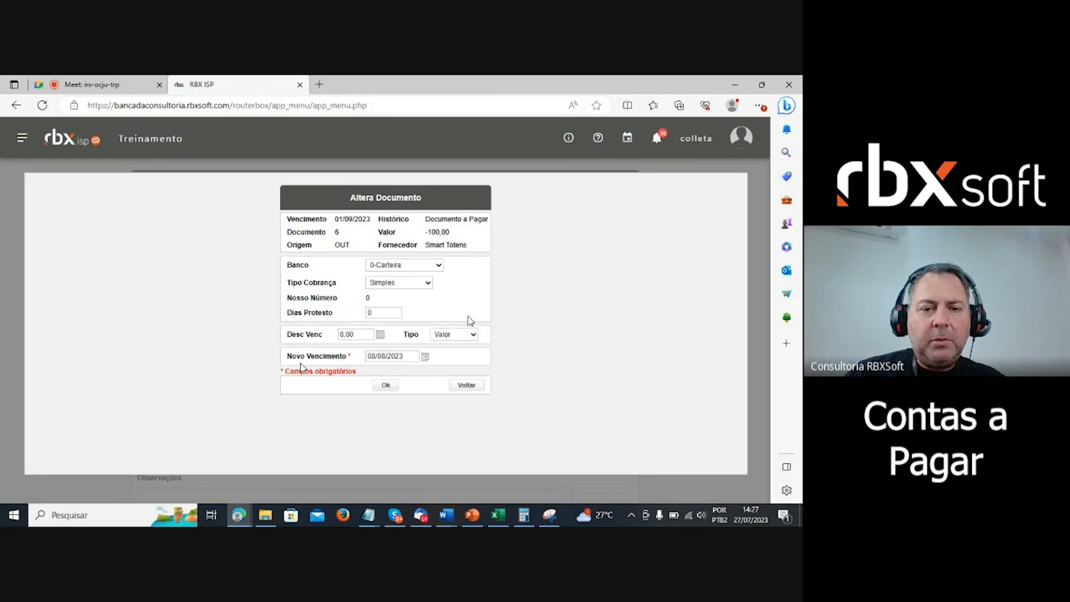
- Clear Desc Venc to 0,00 and resubmit, again dismissing the discount error
click(360, 335)
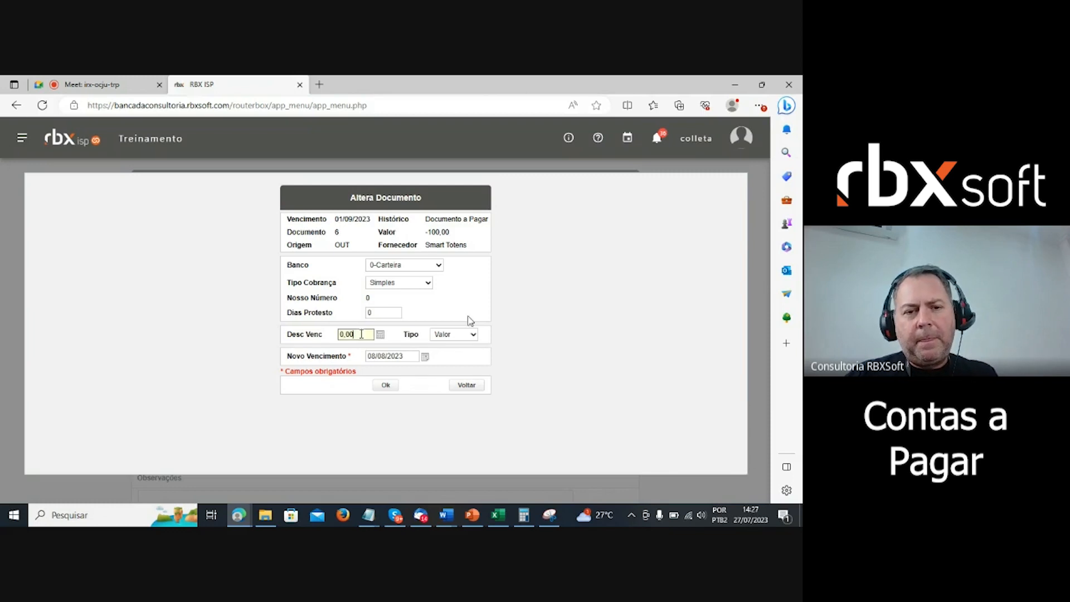
key(BackSpace)
click(471, 321)
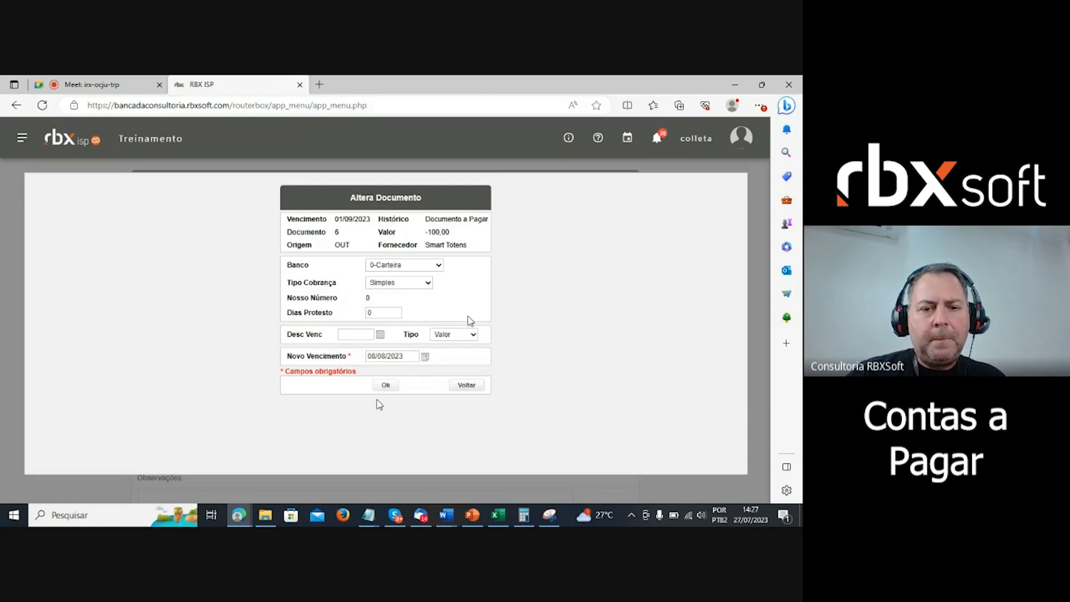
click(384, 386)
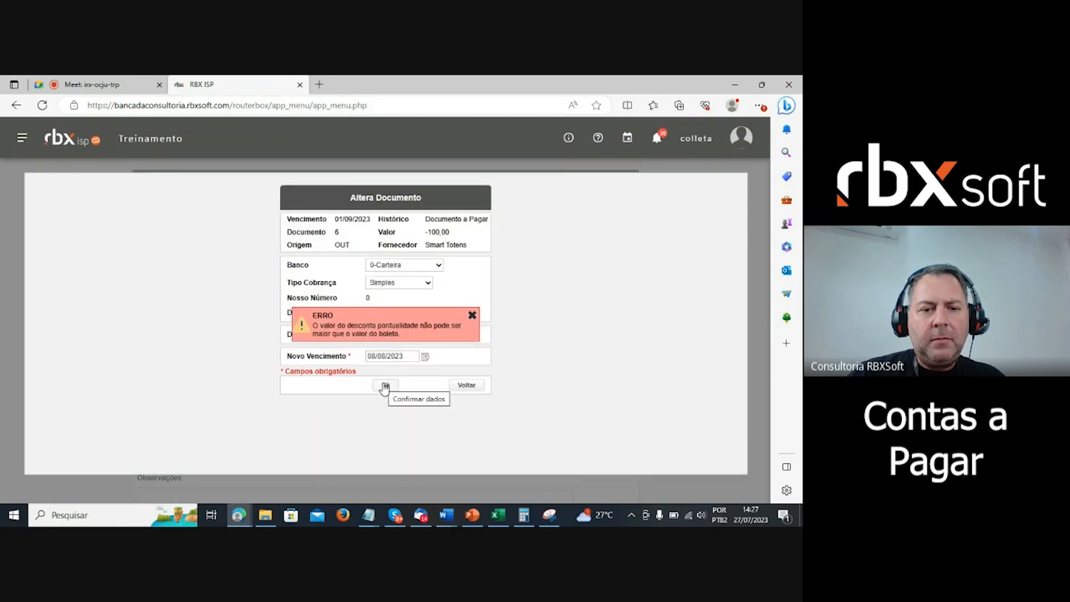
click(472, 316)
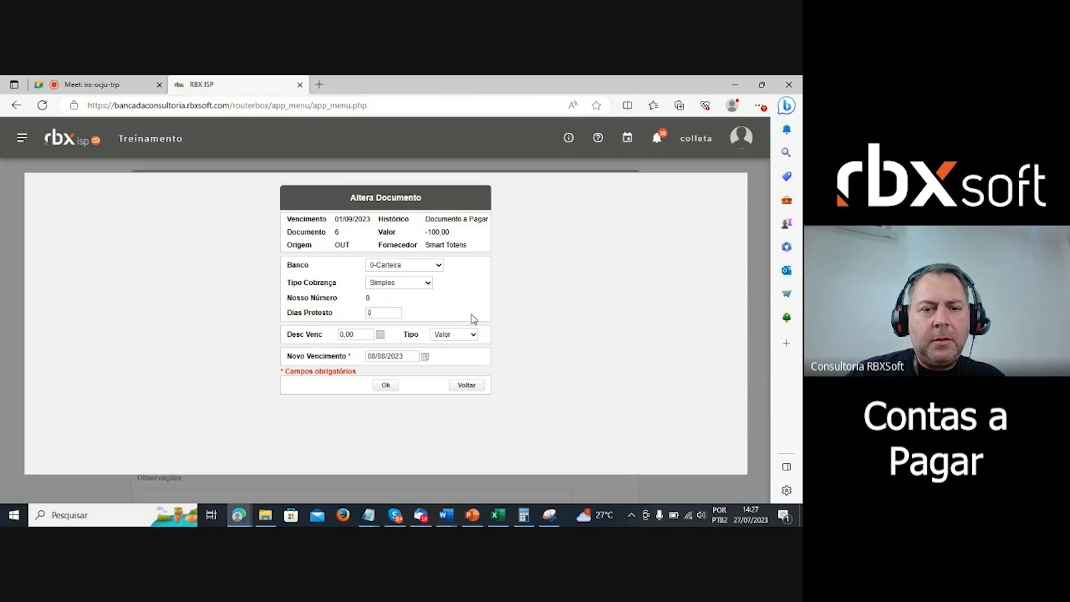
- Leave the due-date form unsaved and open the attached files of the 01/08/2023 bill (document 5)
click(467, 385)
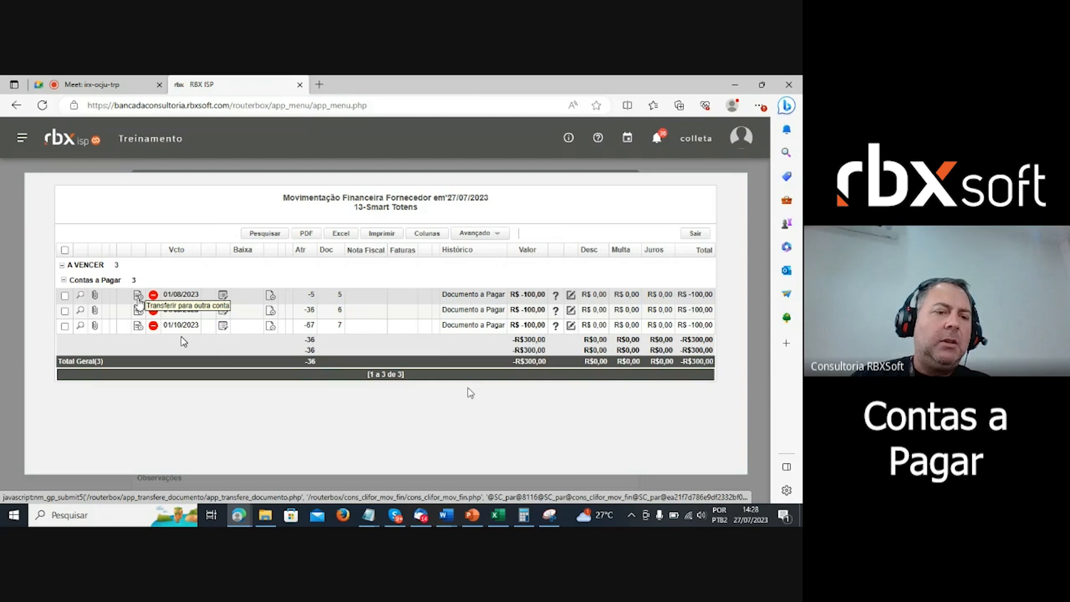
click(94, 295)
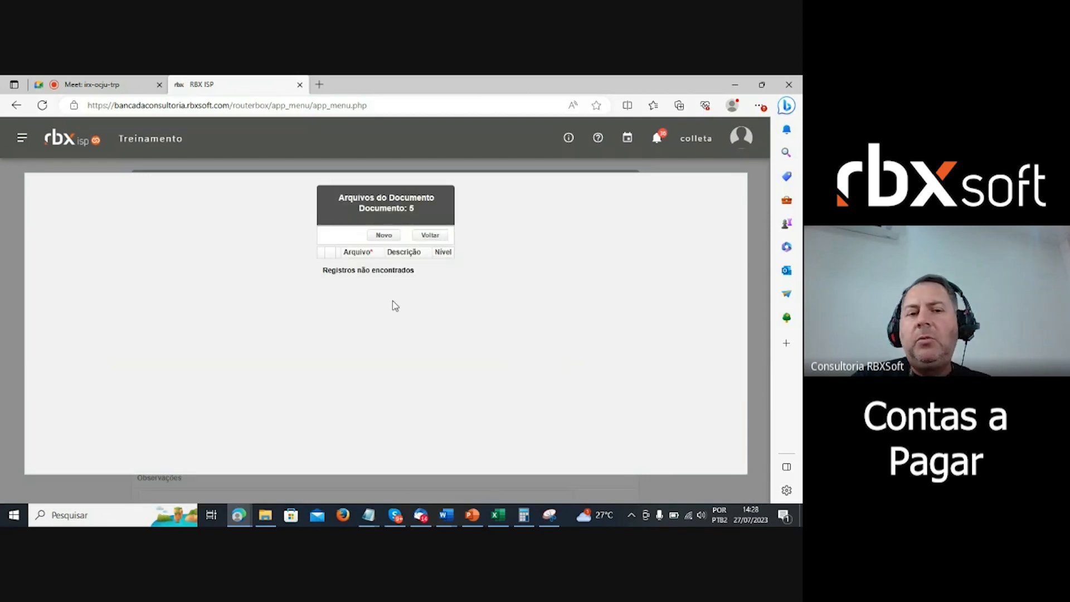
- Attach the NF Retorno totem invoice PDF to document 5 with the description 'nota'
click(384, 235)
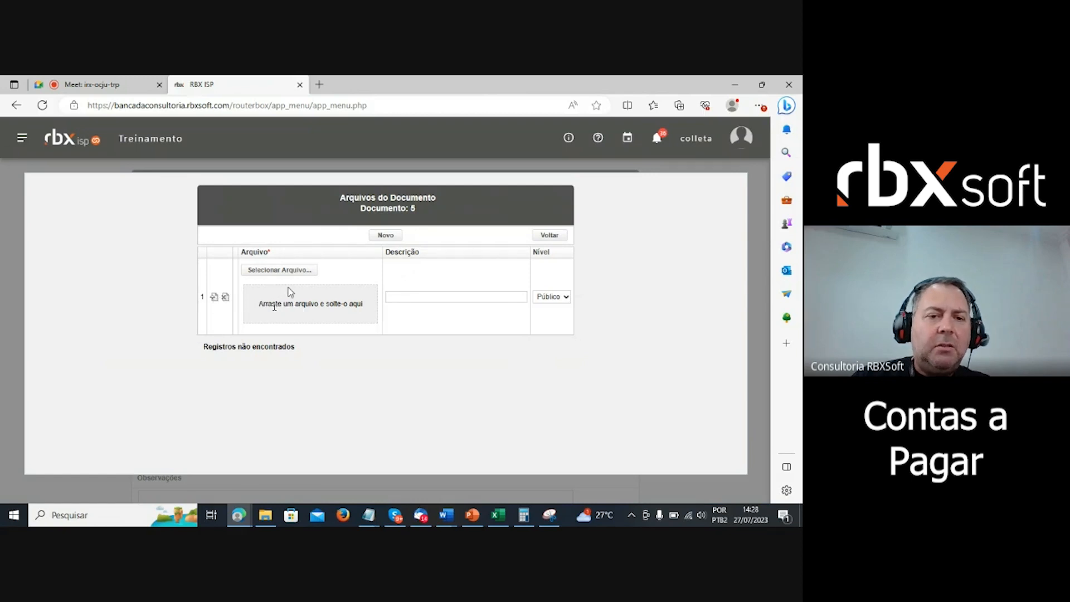
click(290, 270)
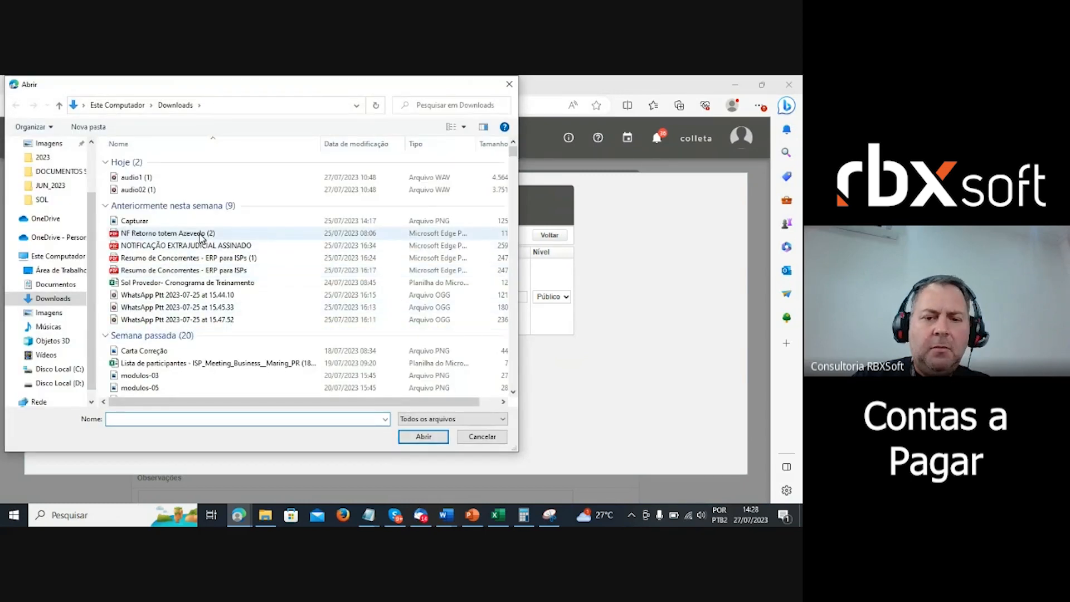
click(201, 234)
click(422, 437)
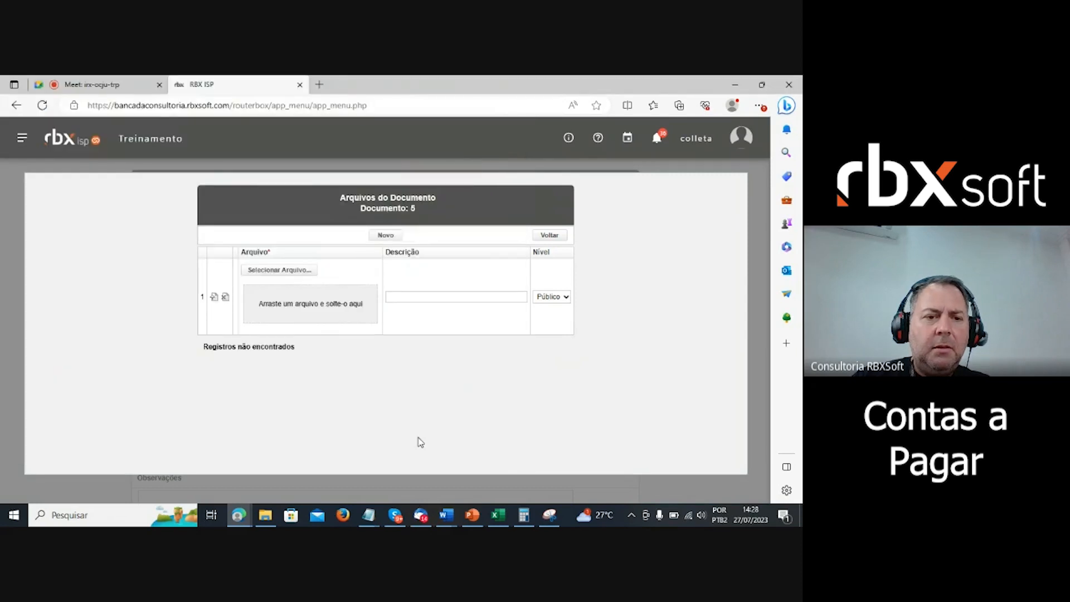
click(470, 297)
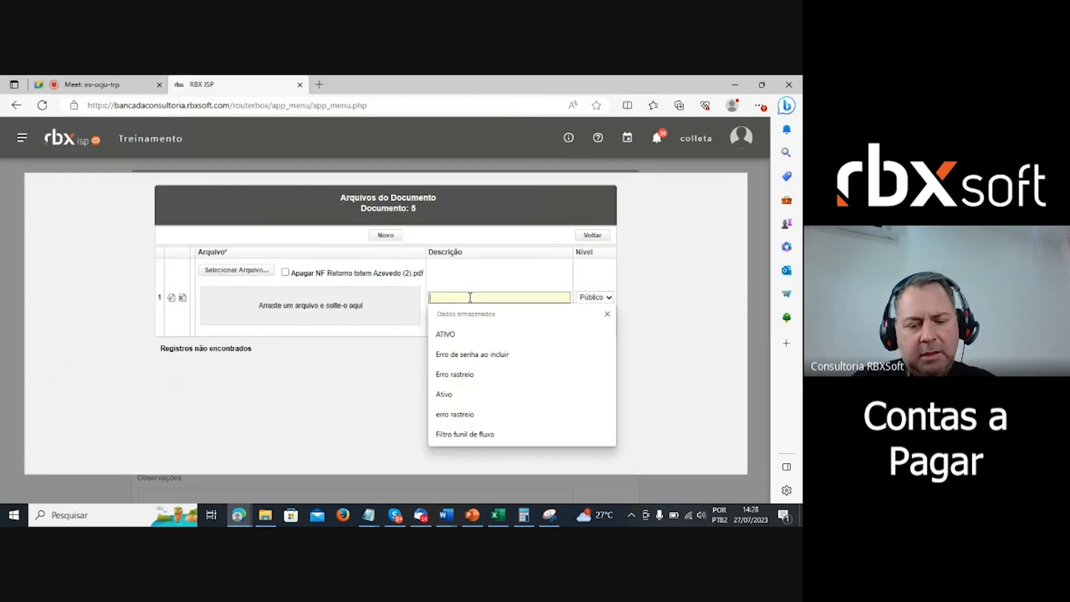
text(not)
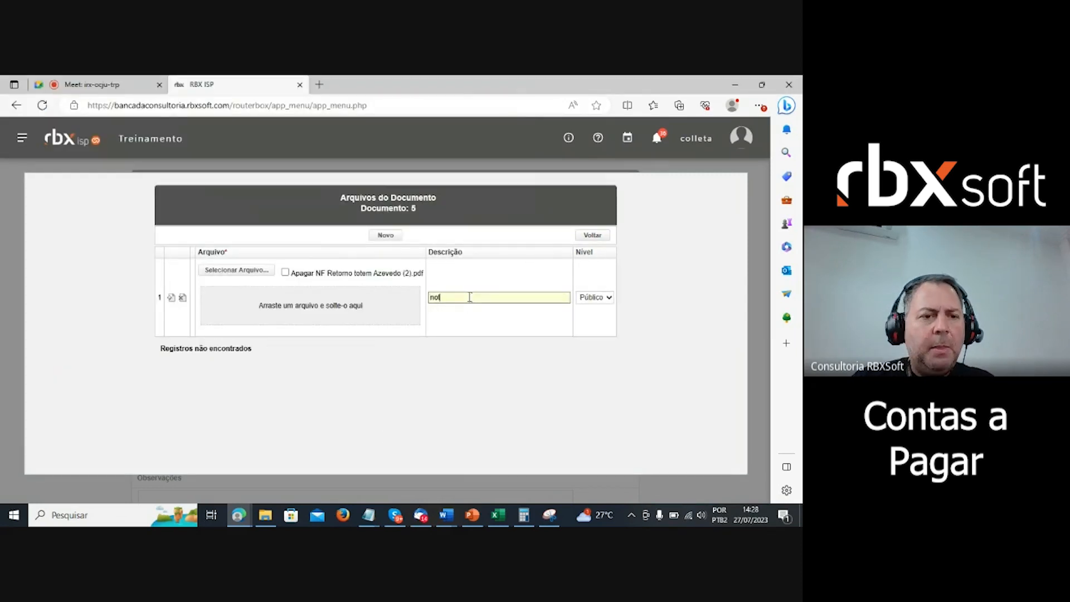
text(a)
click(171, 297)
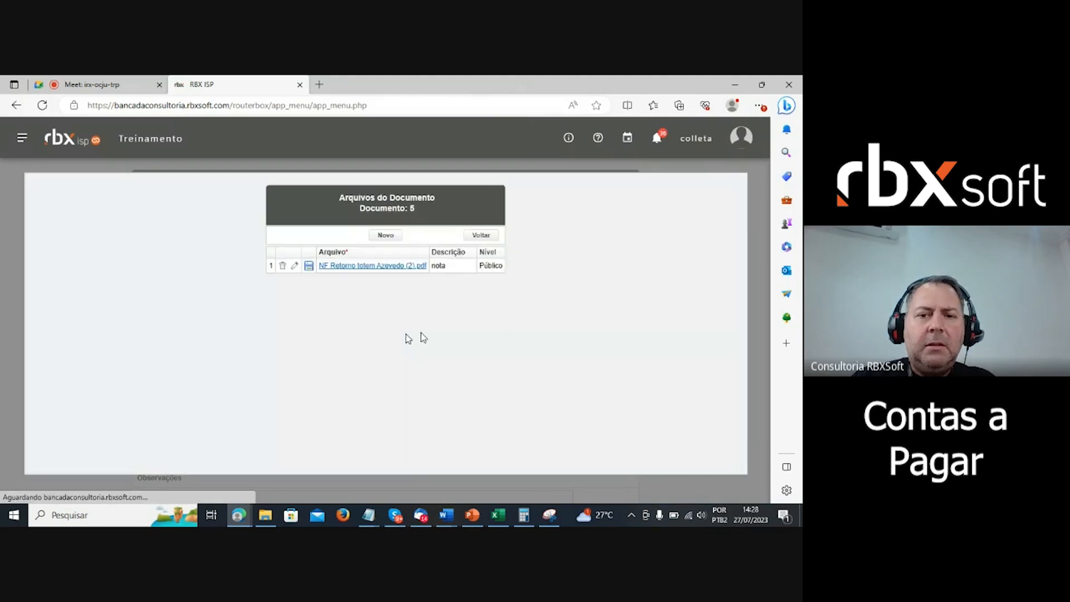
click(482, 237)
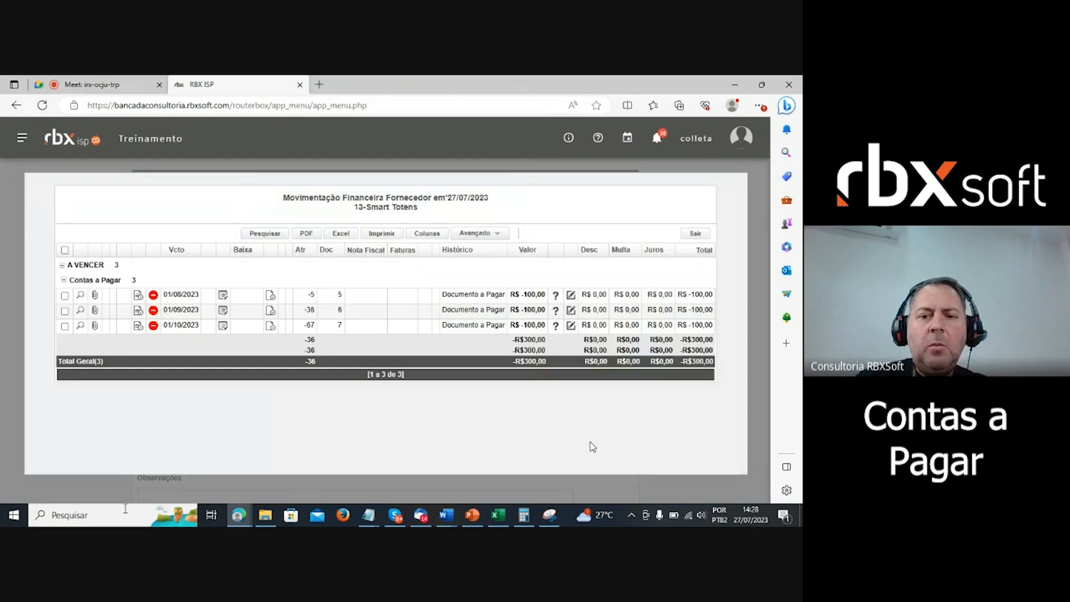
click(95, 296)
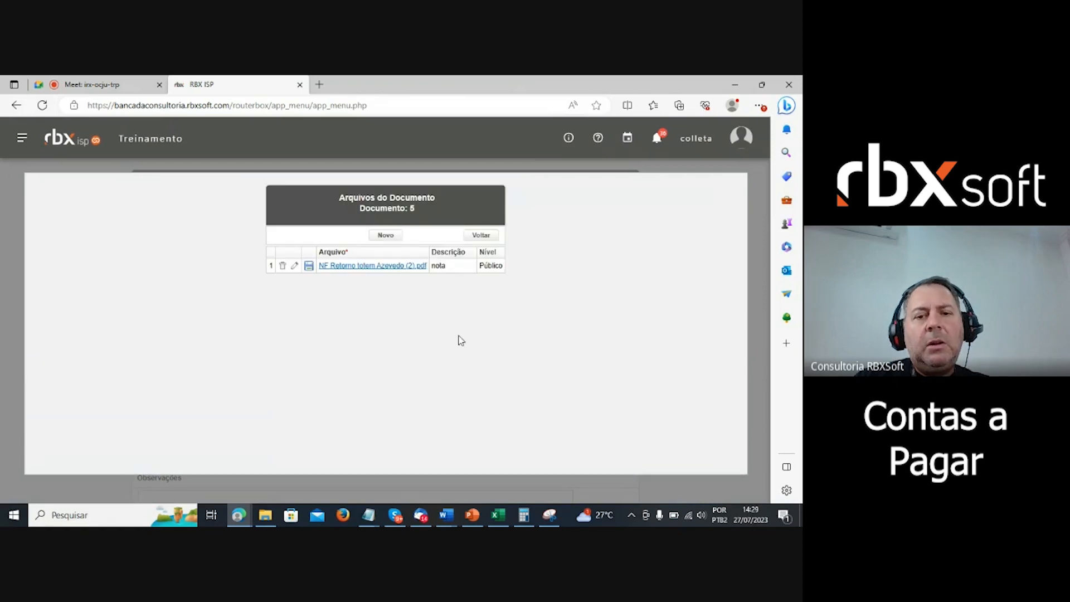
click(481, 235)
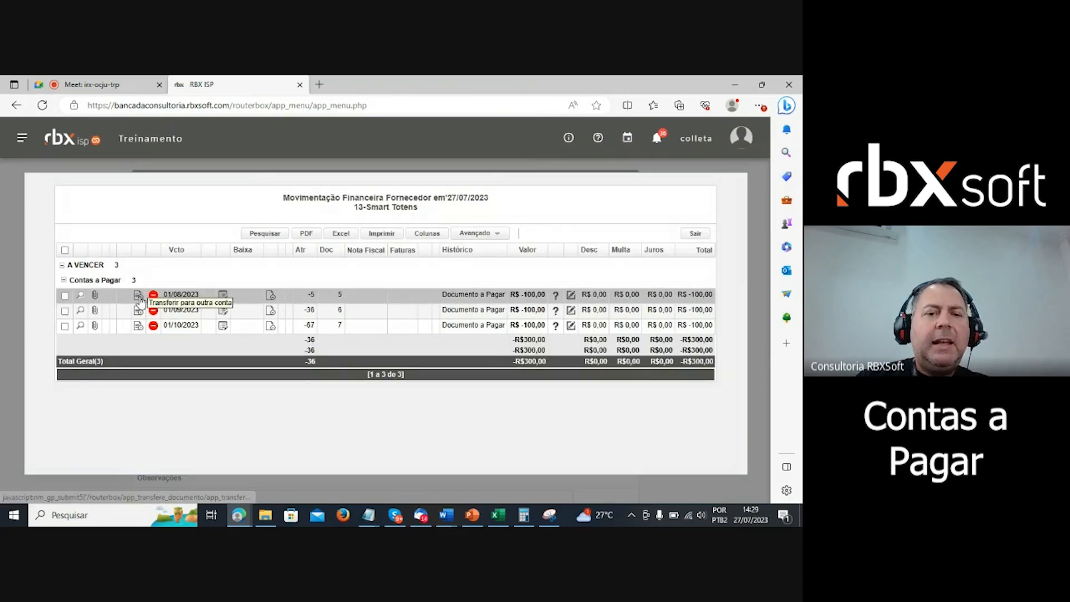
click(138, 296)
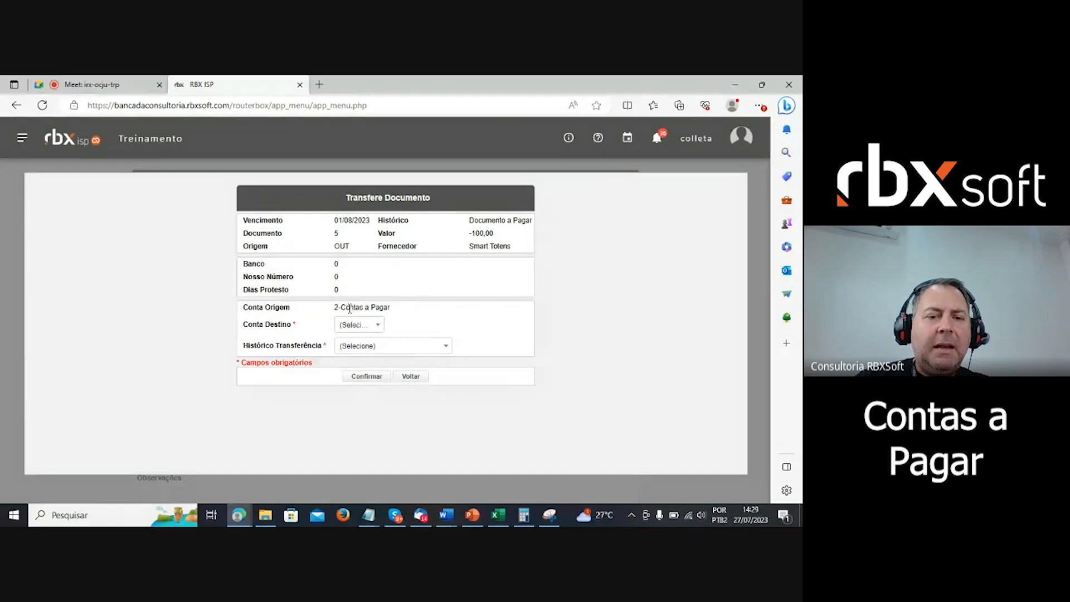
click(365, 325)
click(436, 326)
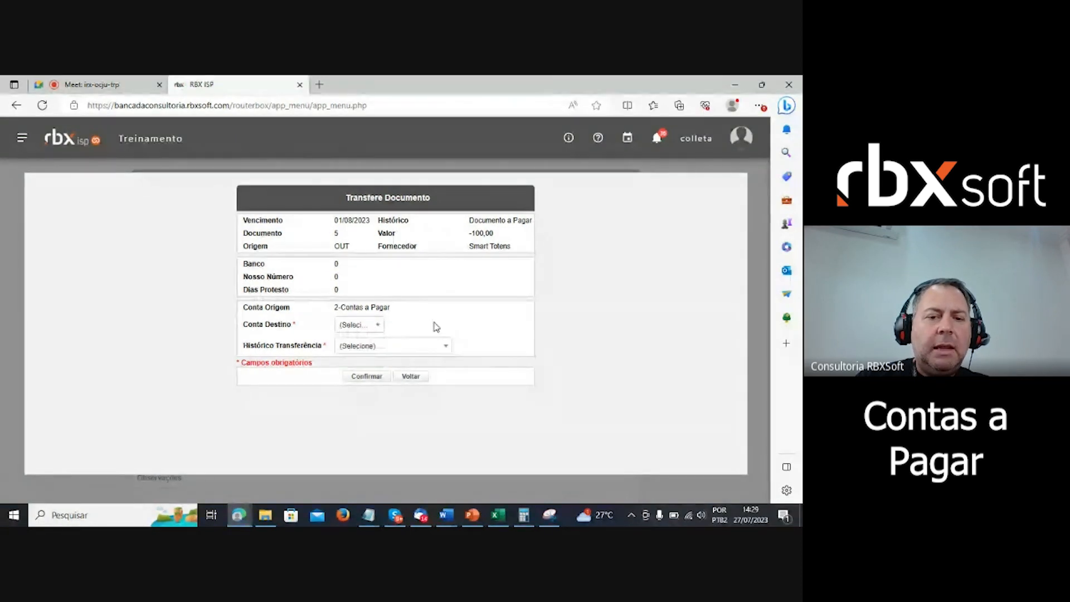
click(382, 347)
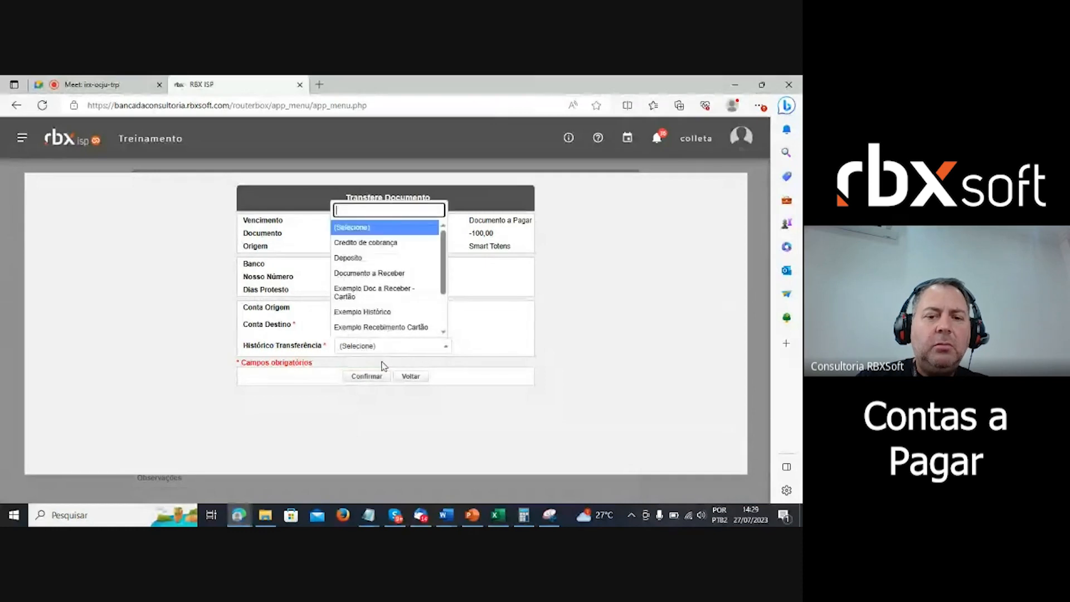
click(526, 320)
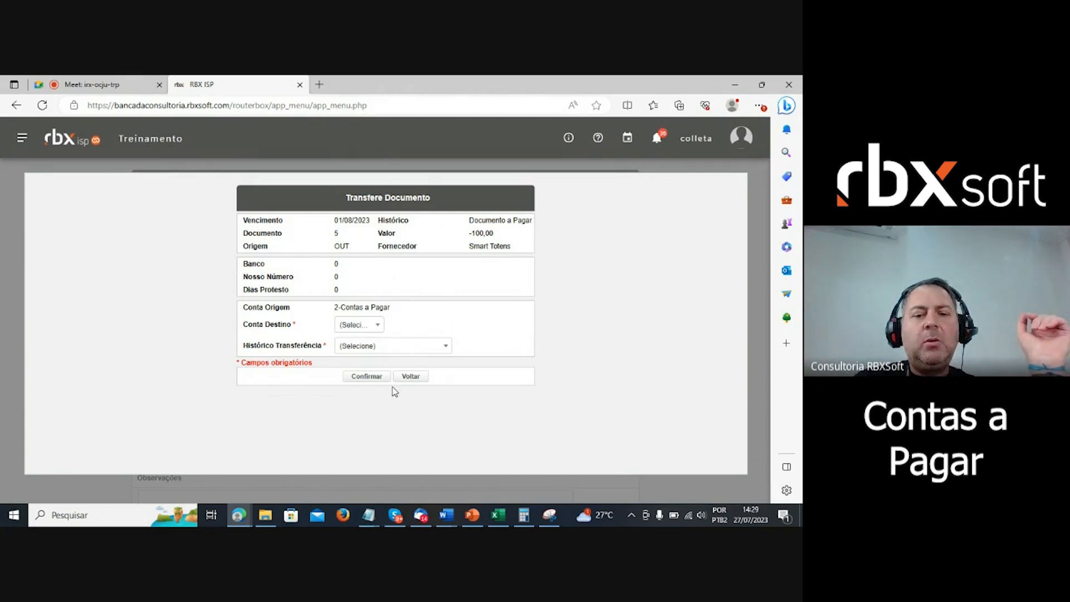
click(411, 377)
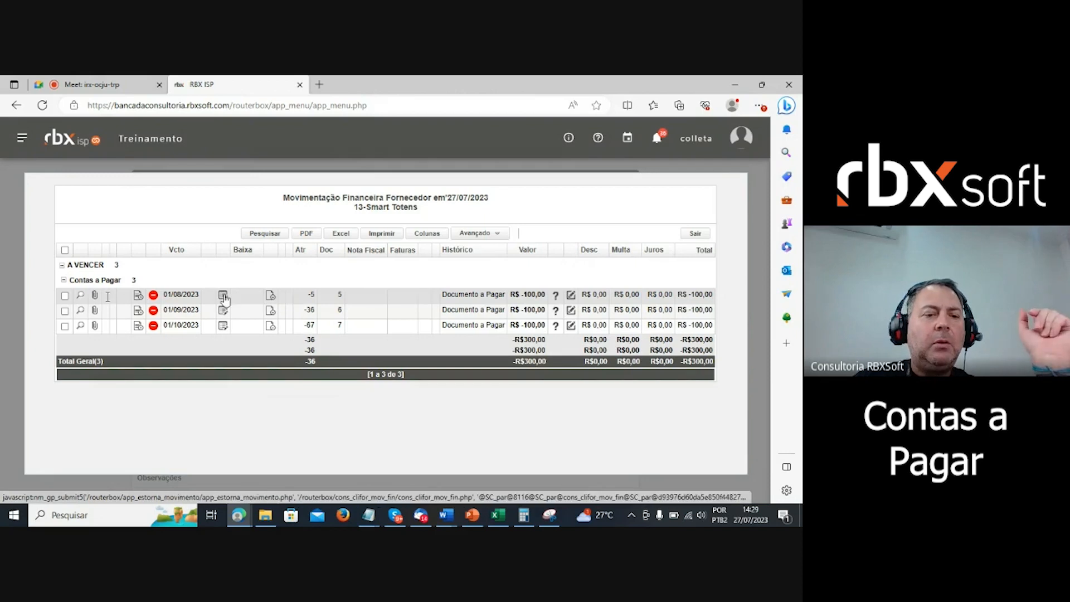
click(153, 295)
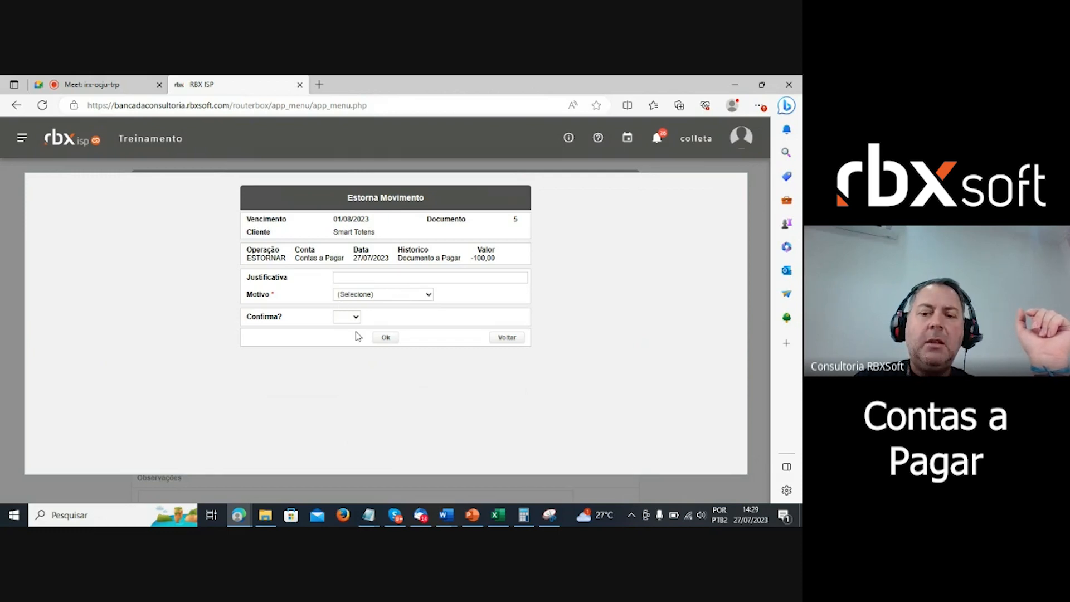
click(507, 340)
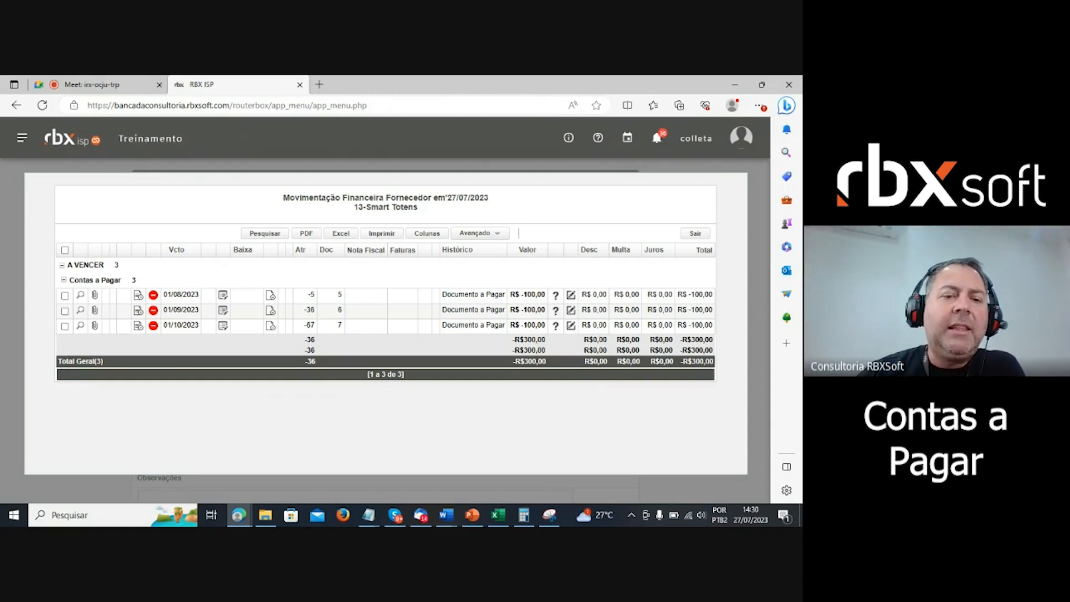
mouse_move(552, 308)
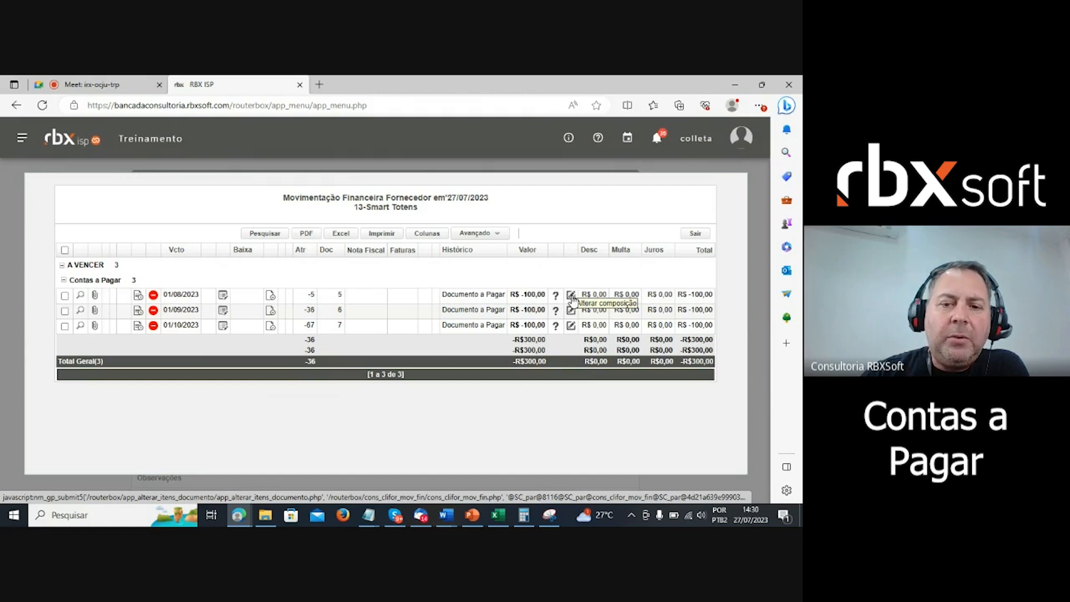
- Open the first installment's composition and review the Teste Webnar item without changing it
click(571, 295)
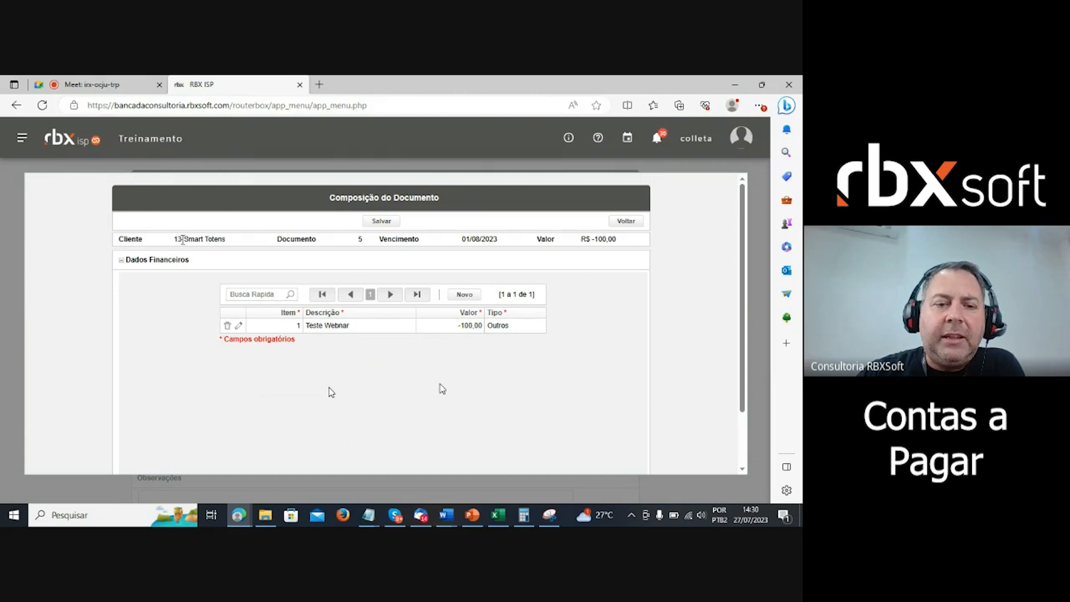
click(239, 327)
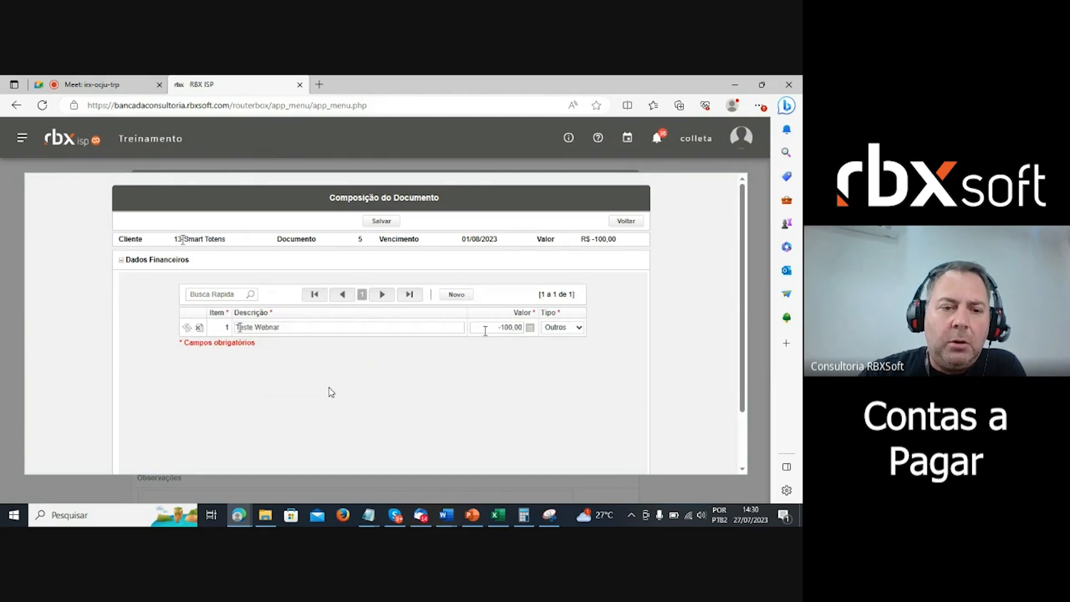
click(199, 329)
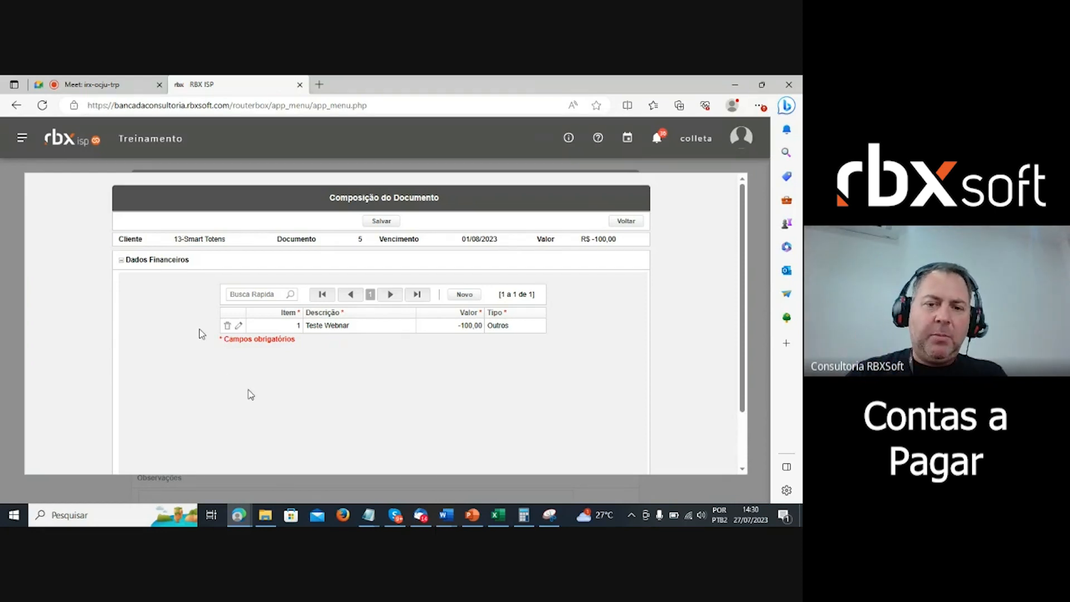
- Add composition item 2, 'teste', value -10 of type Outros, and save the document
click(464, 294)
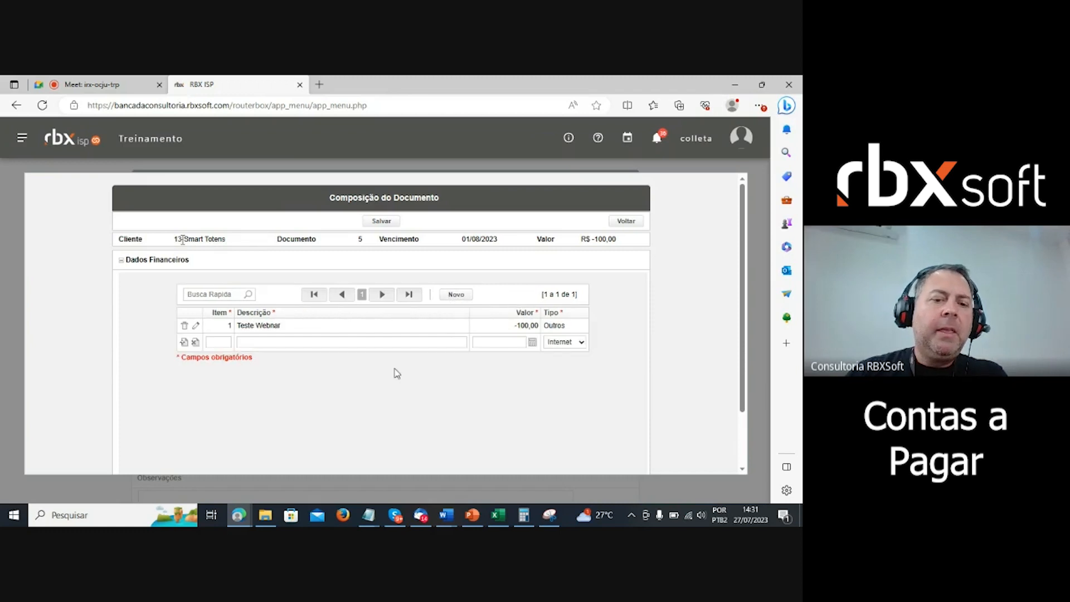
text(2)
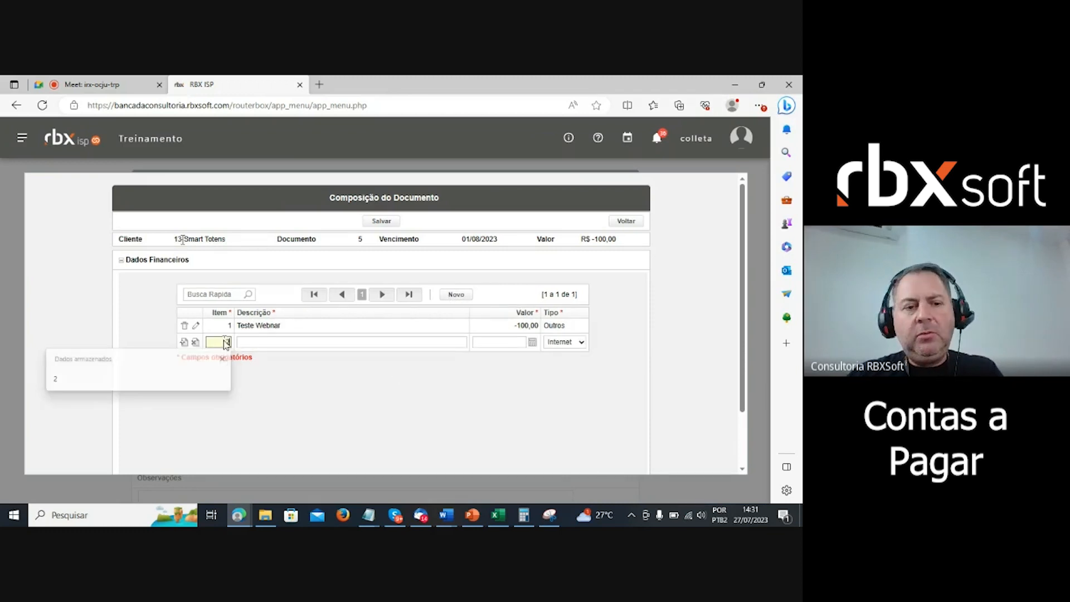
click(270, 342)
text(teste)
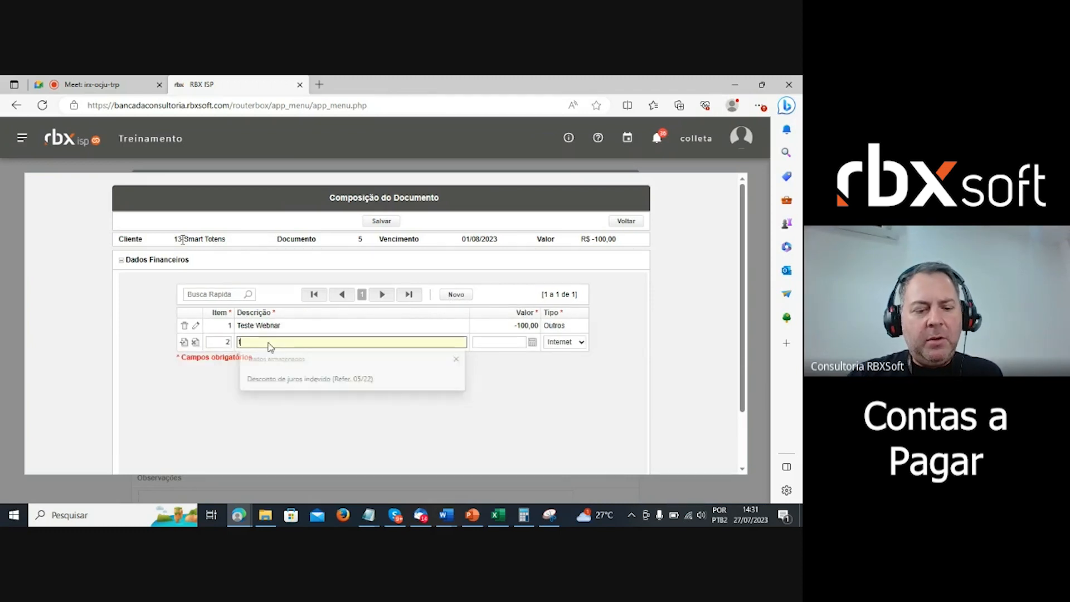
click(490, 342)
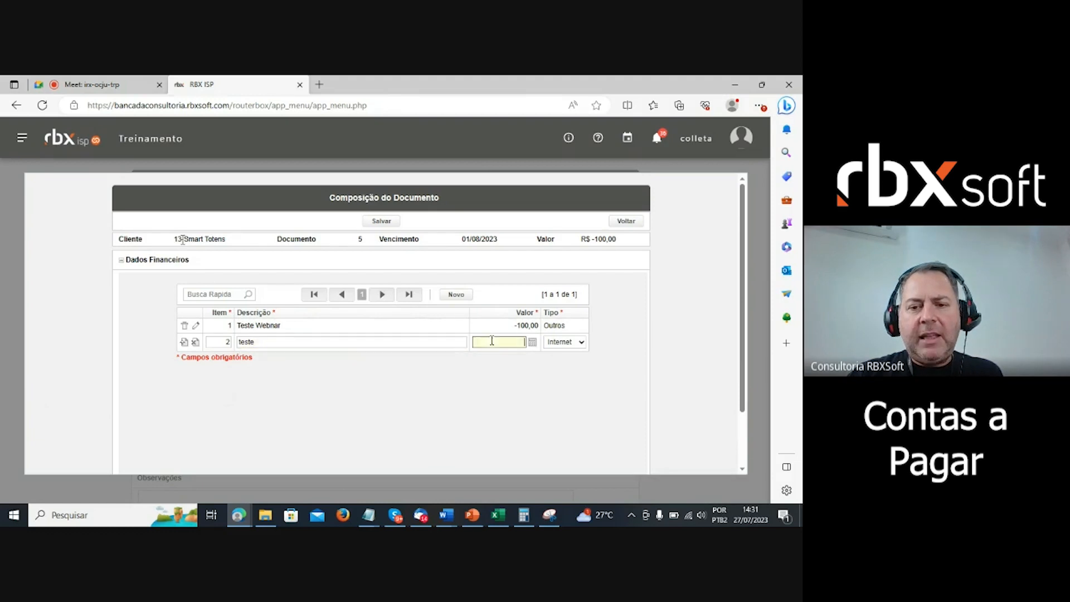
text(-10)
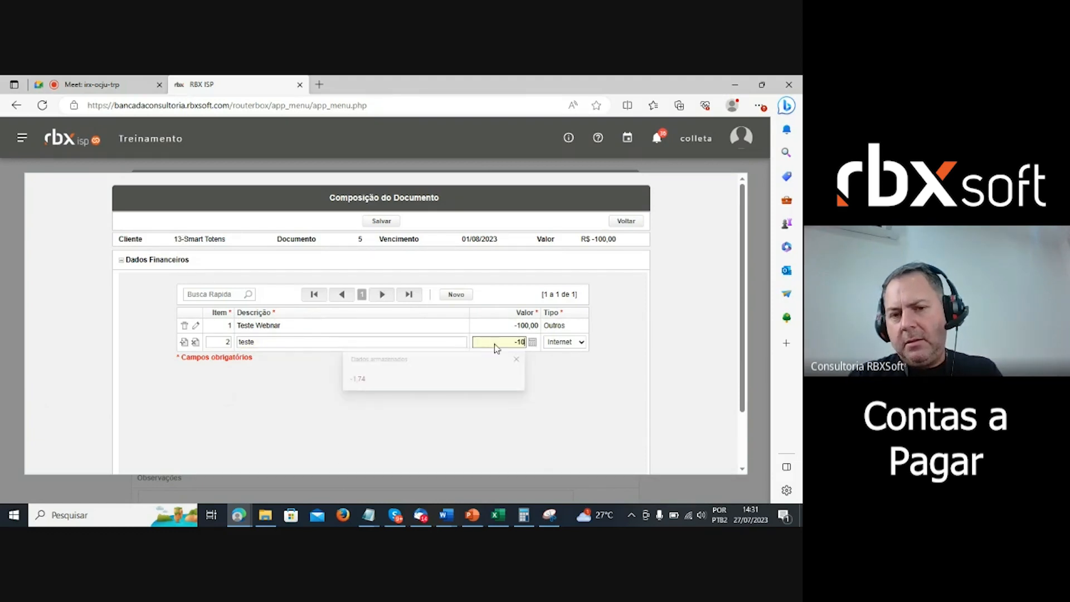
click(558, 326)
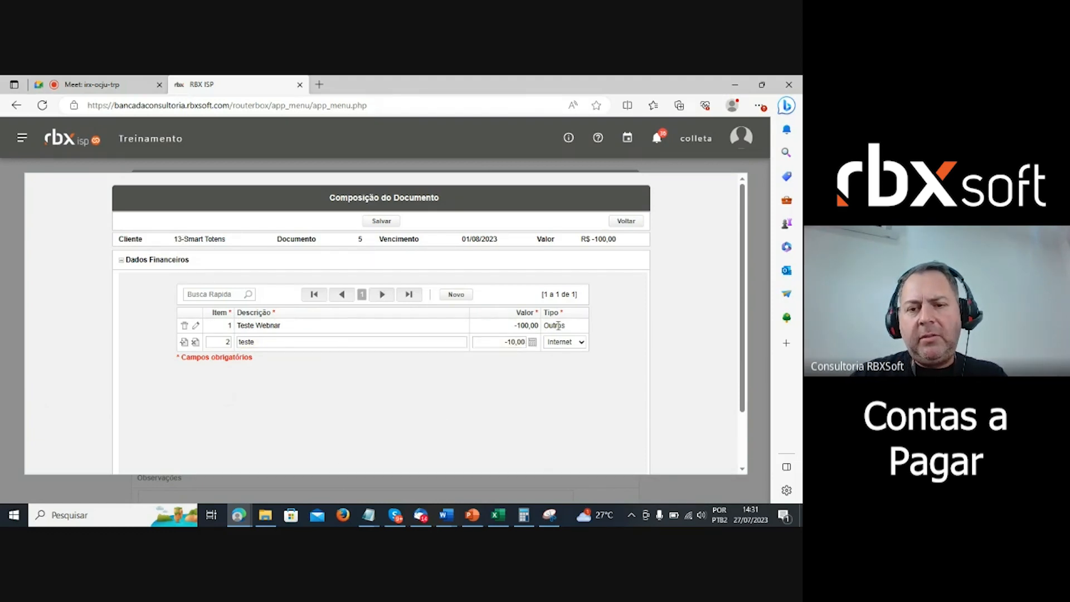
click(573, 343)
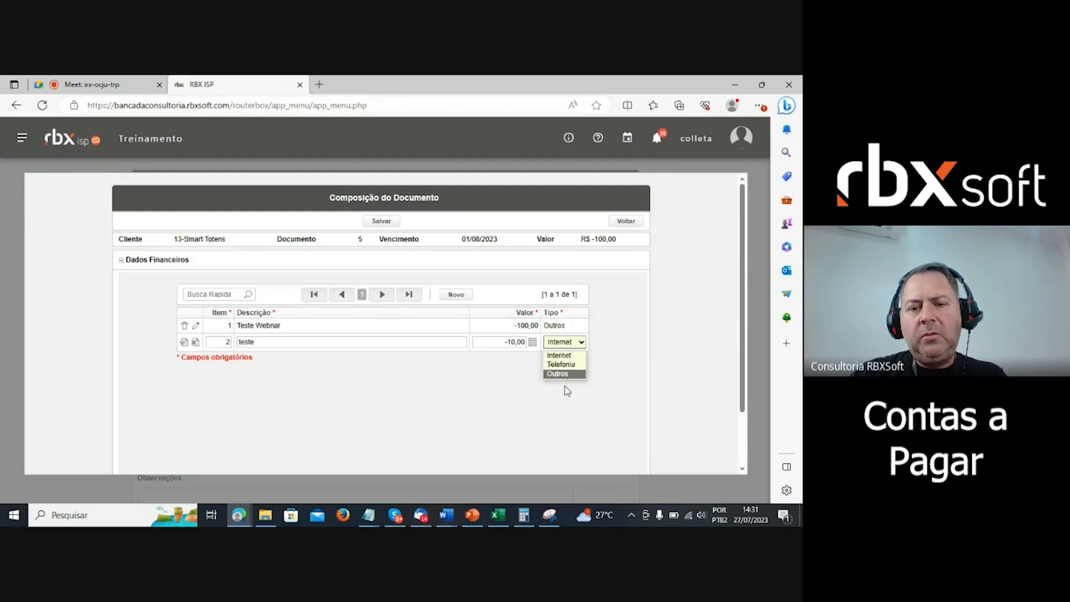
click(563, 374)
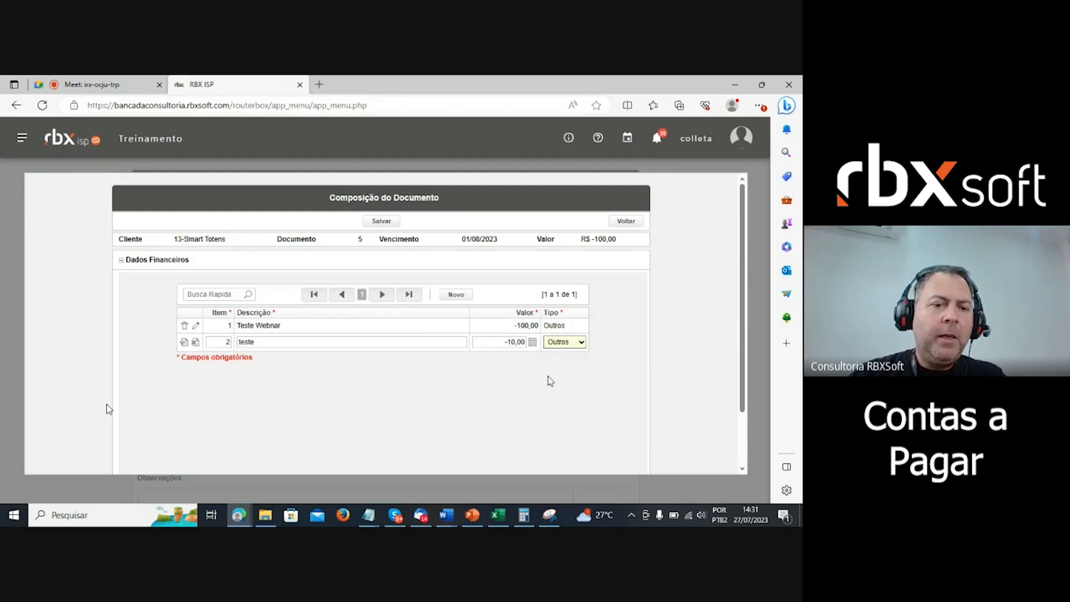
click(184, 342)
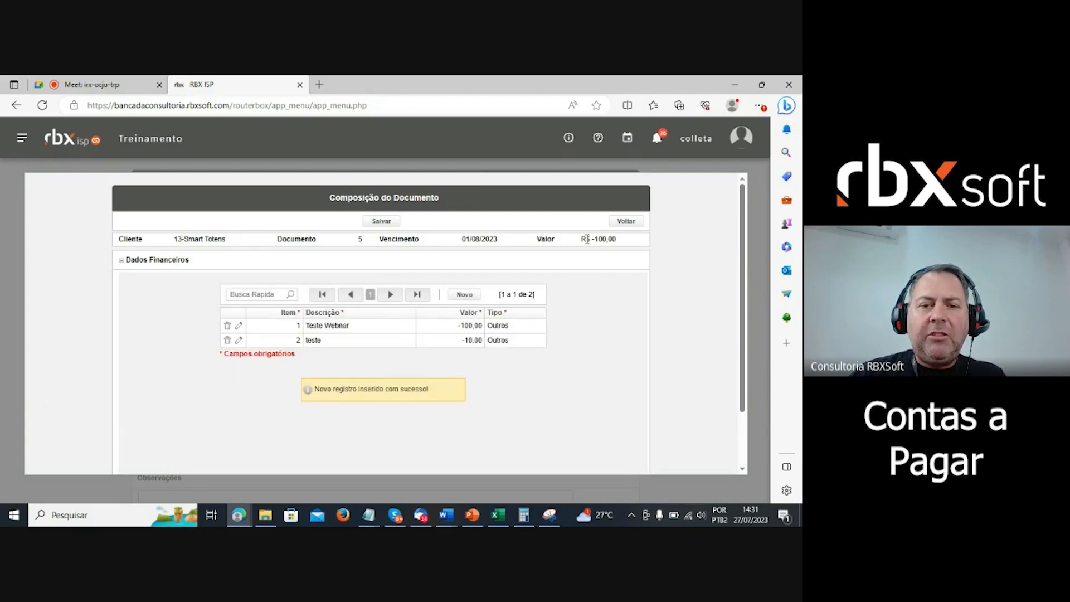
click(389, 223)
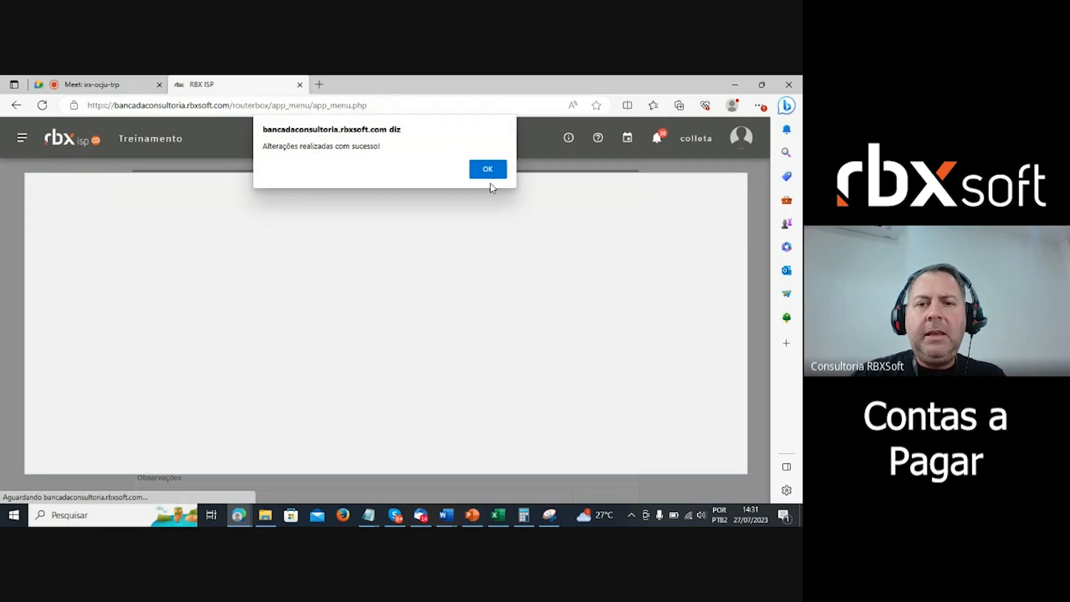
click(488, 170)
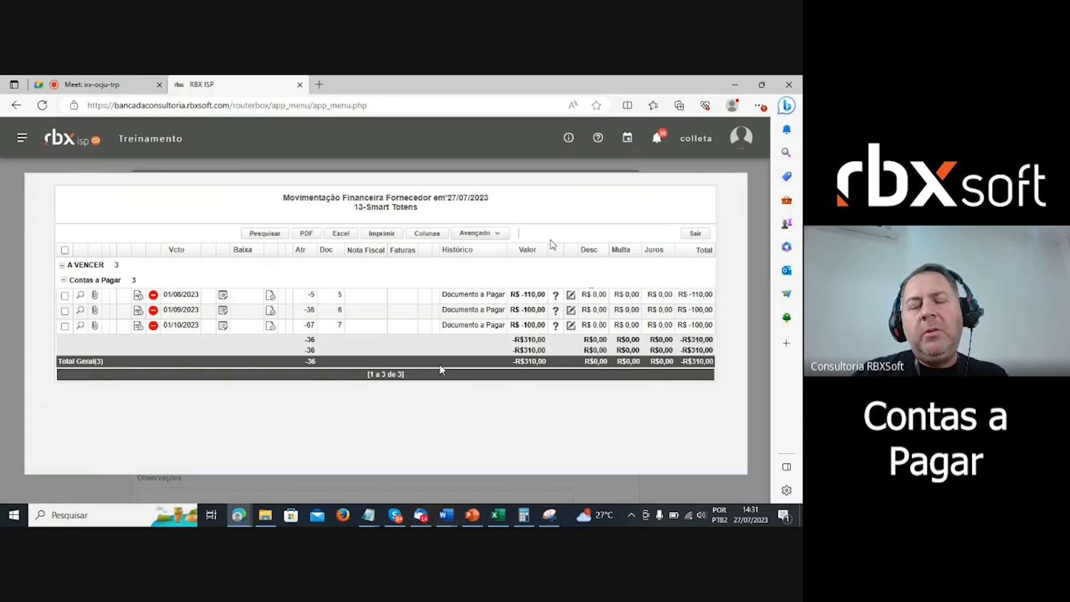
mouse_move(556, 296)
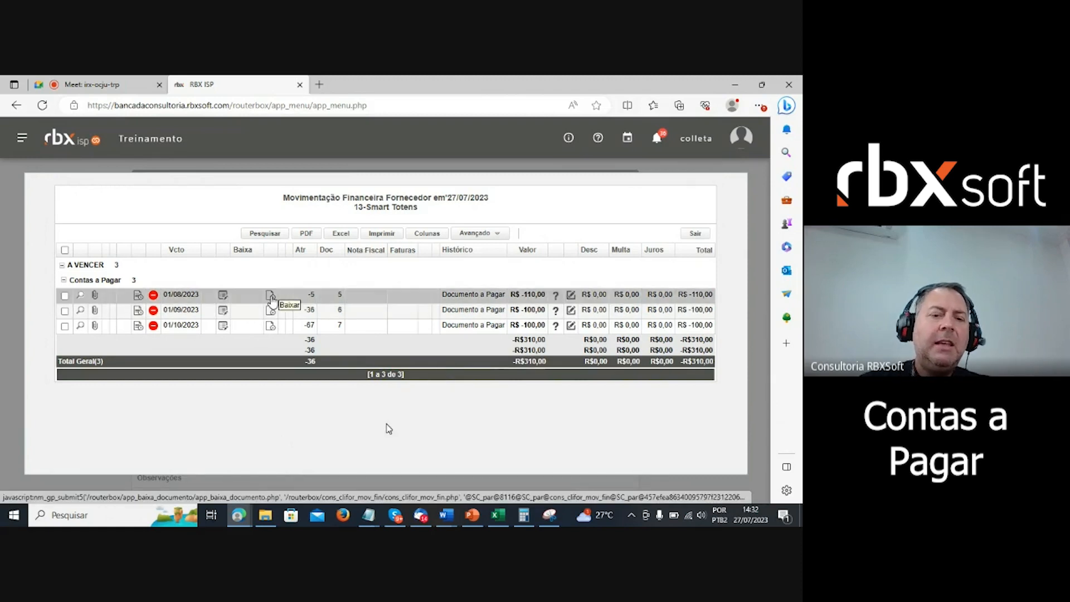
- Open the write-off form for the first installment and point out document 5 and its supplier
click(271, 296)
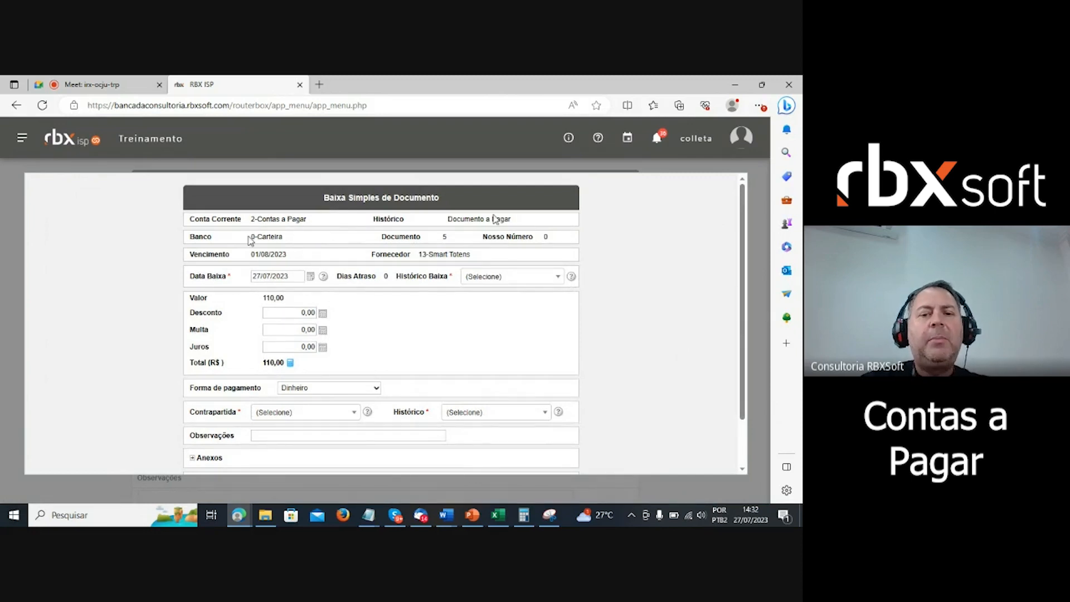
double_click(444, 237)
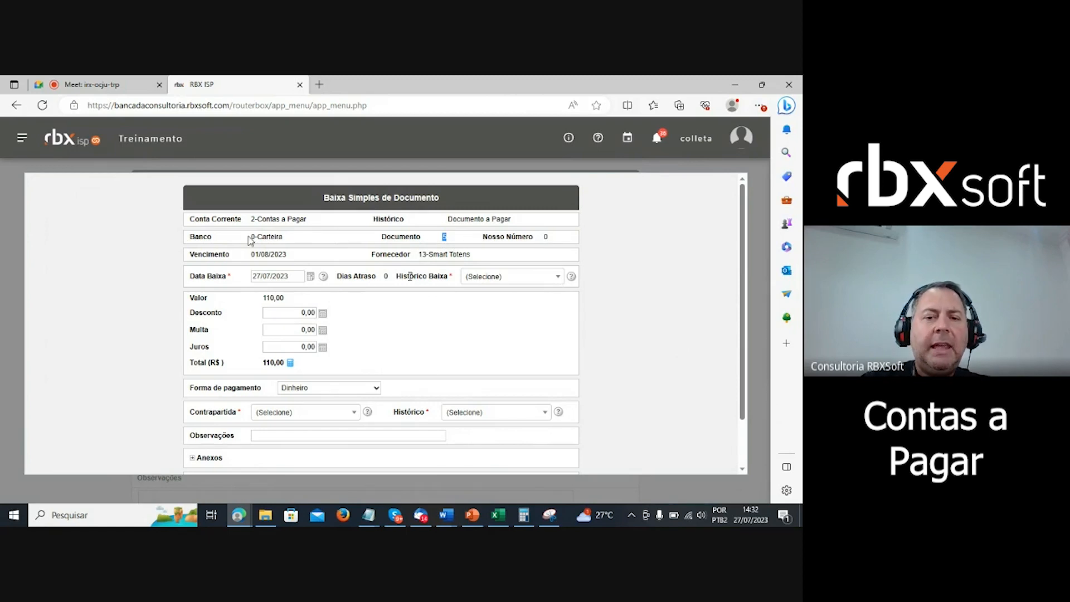
drag(419, 255, 448, 256)
click(353, 309)
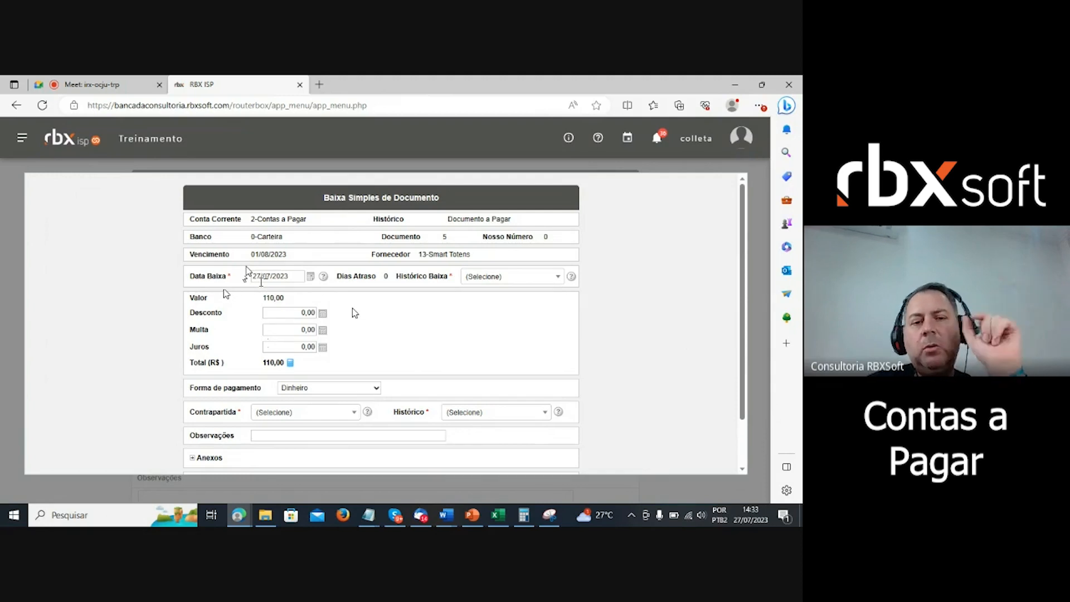
- Enter a 3,00 discount so the total becomes 107,00
click(291, 312)
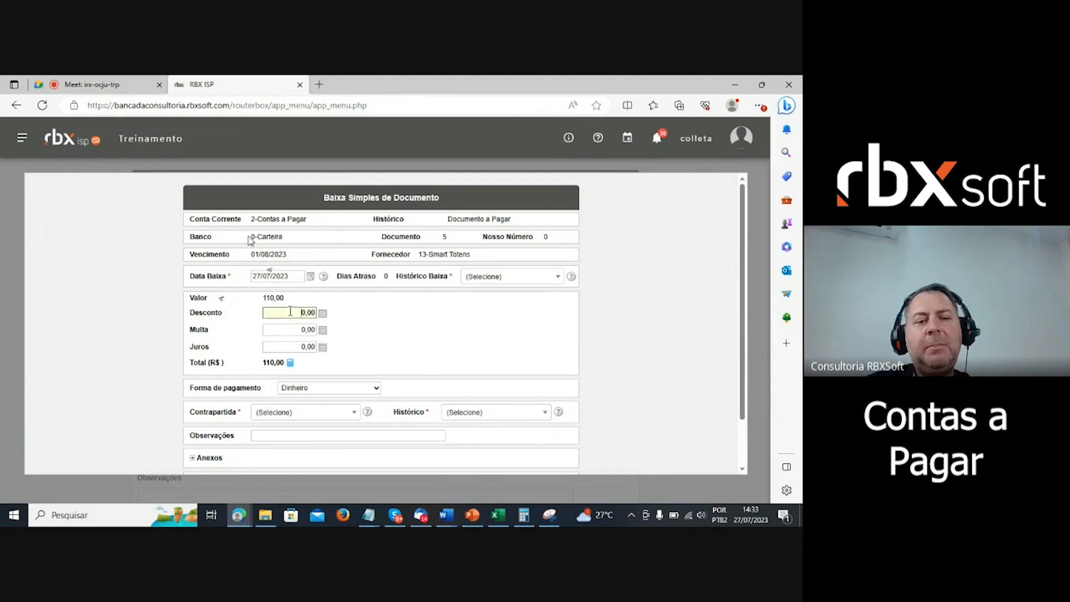
text(3)
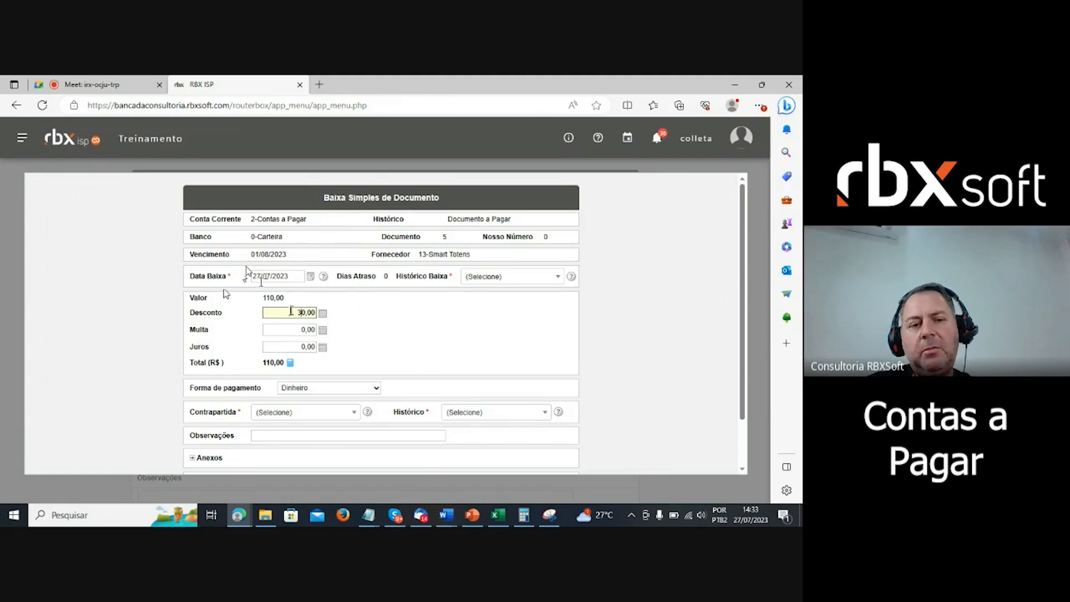
key(BackSpace)
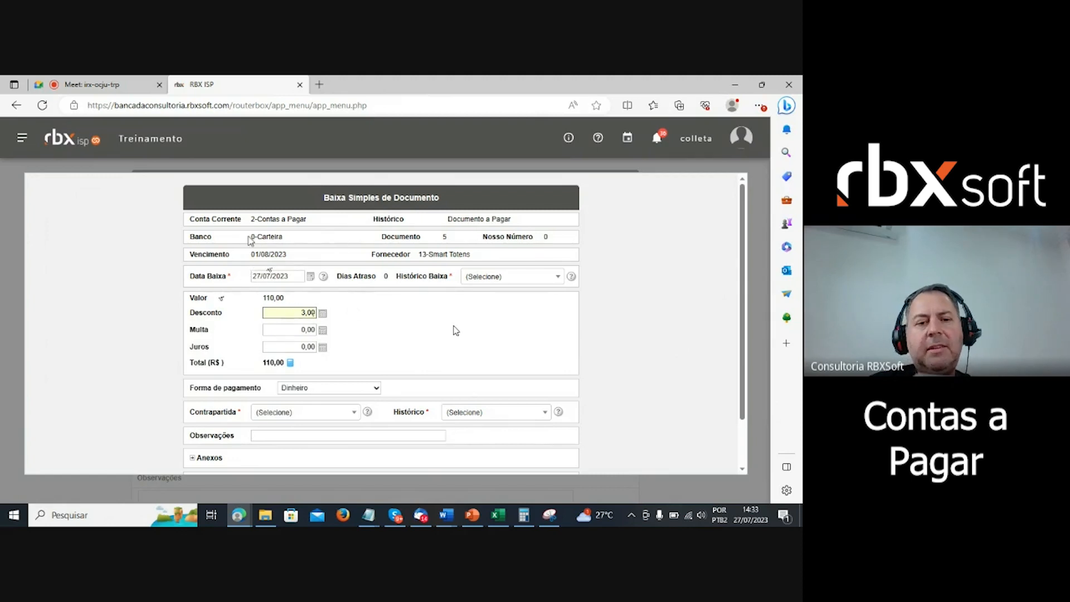
click(457, 331)
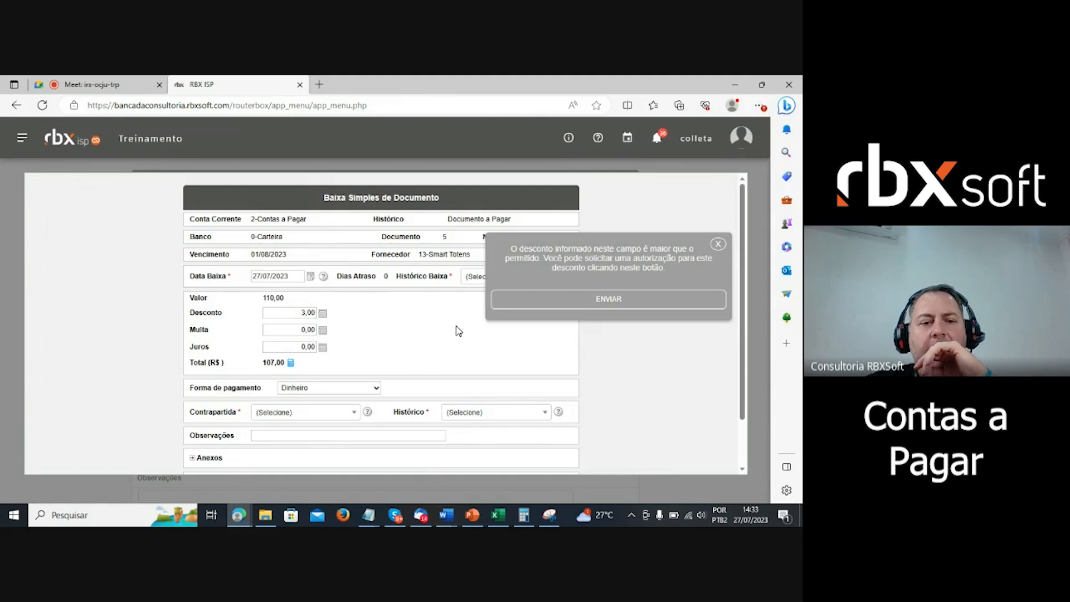
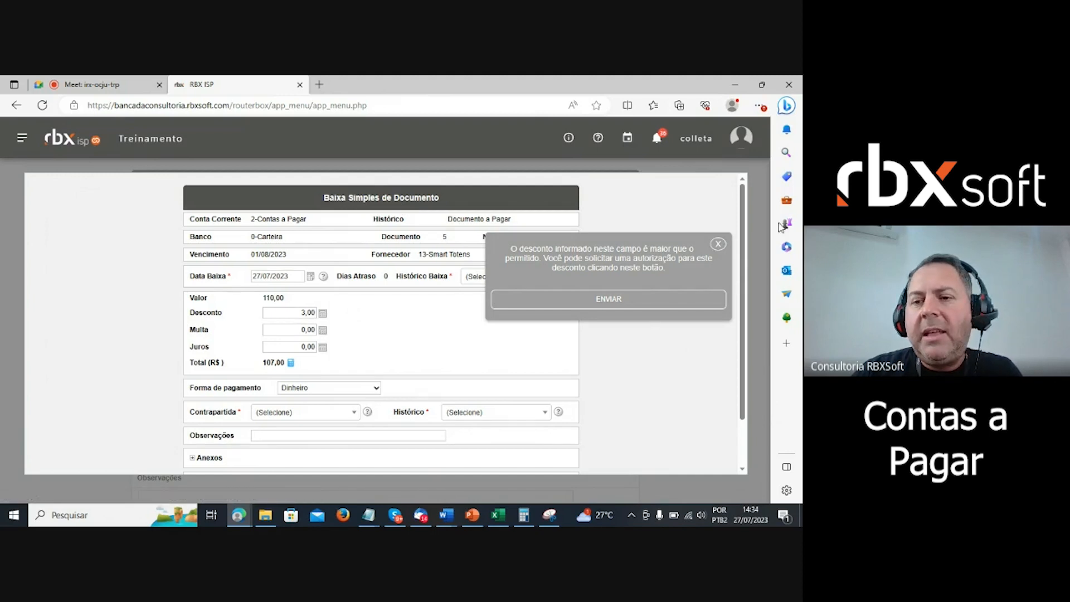
- Dismiss the discount warning and reset Desconto to 0 so the total returns to 110,00
click(720, 247)
click(301, 313)
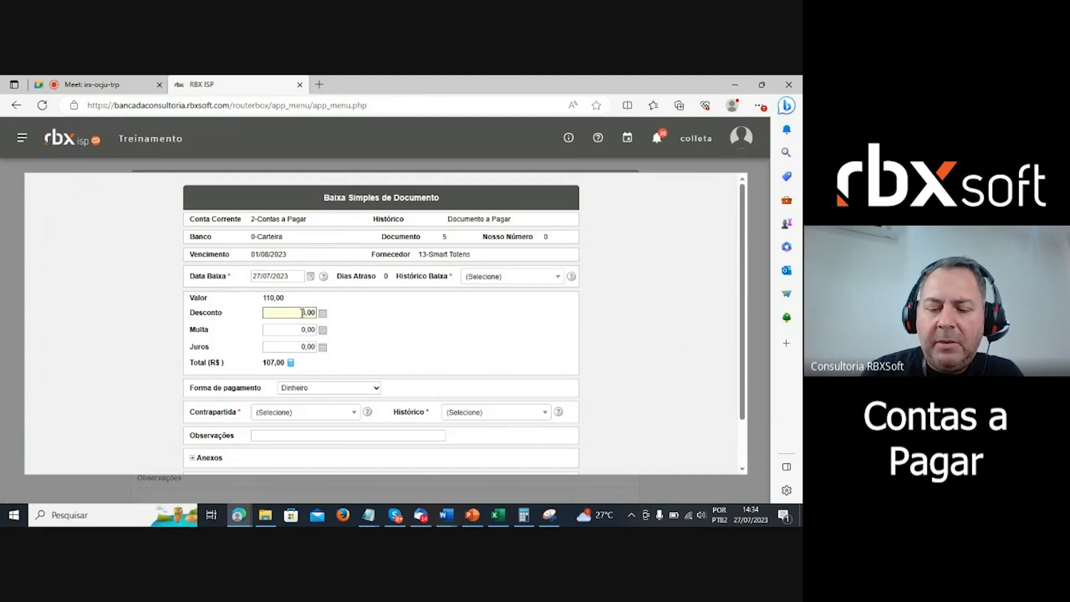
key(ctrl+a)
text(0)
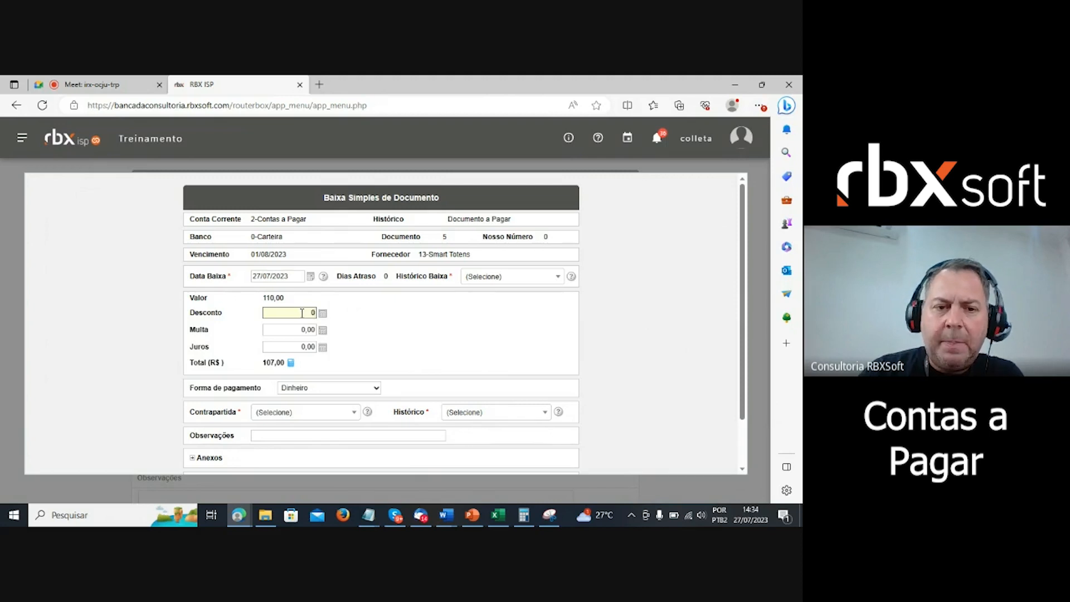
click(405, 324)
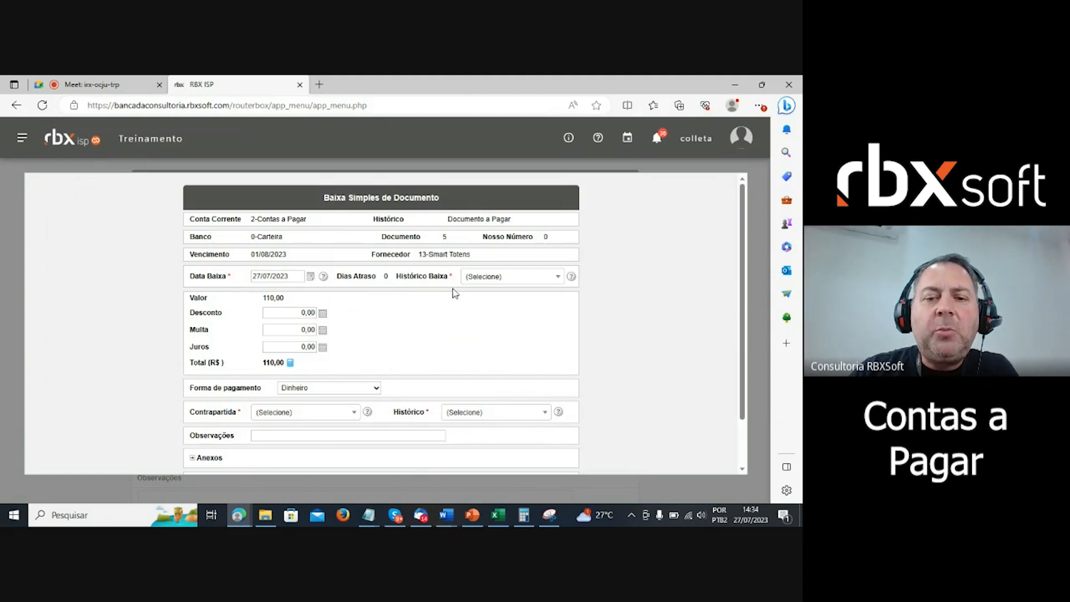
click(521, 277)
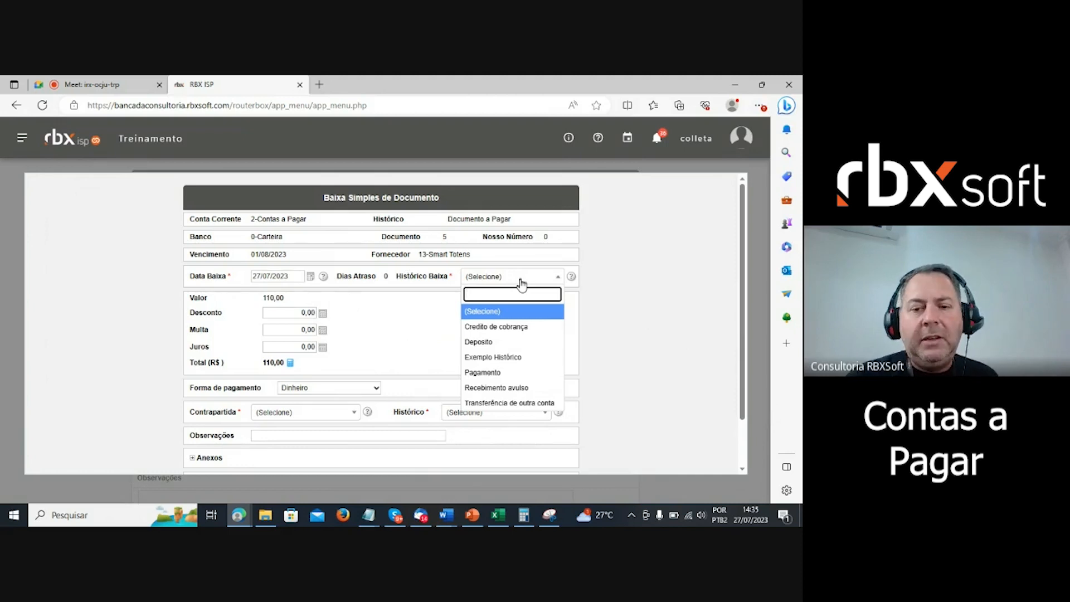
- Set Histórico Baixa to Pagamento, leaving the payment method as Dinheiro
click(498, 372)
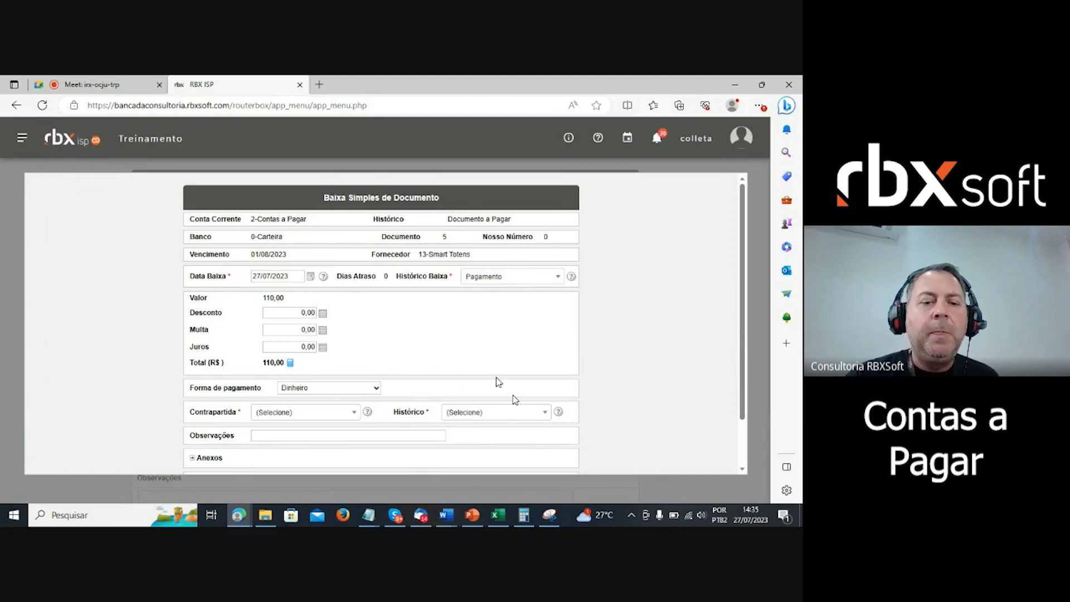
scroll(488, 330, down, 1)
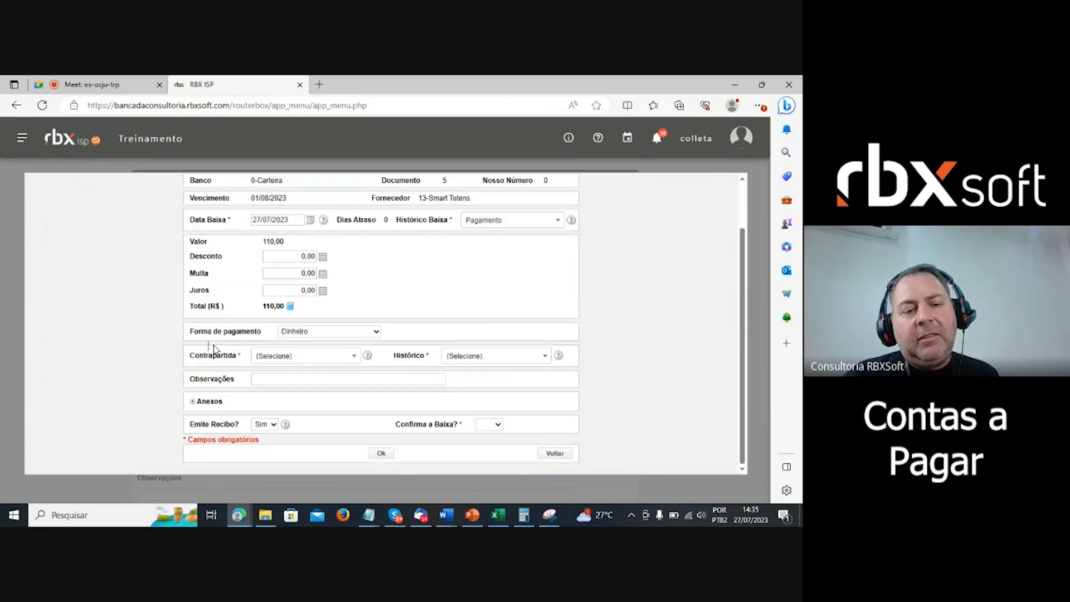
mouse_move(367, 355)
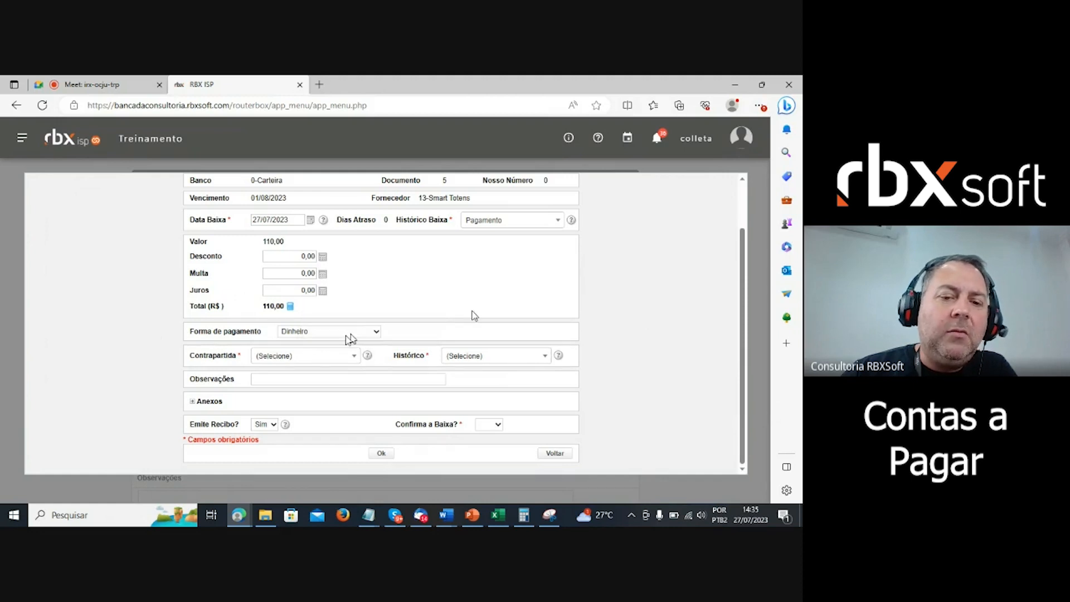
click(347, 334)
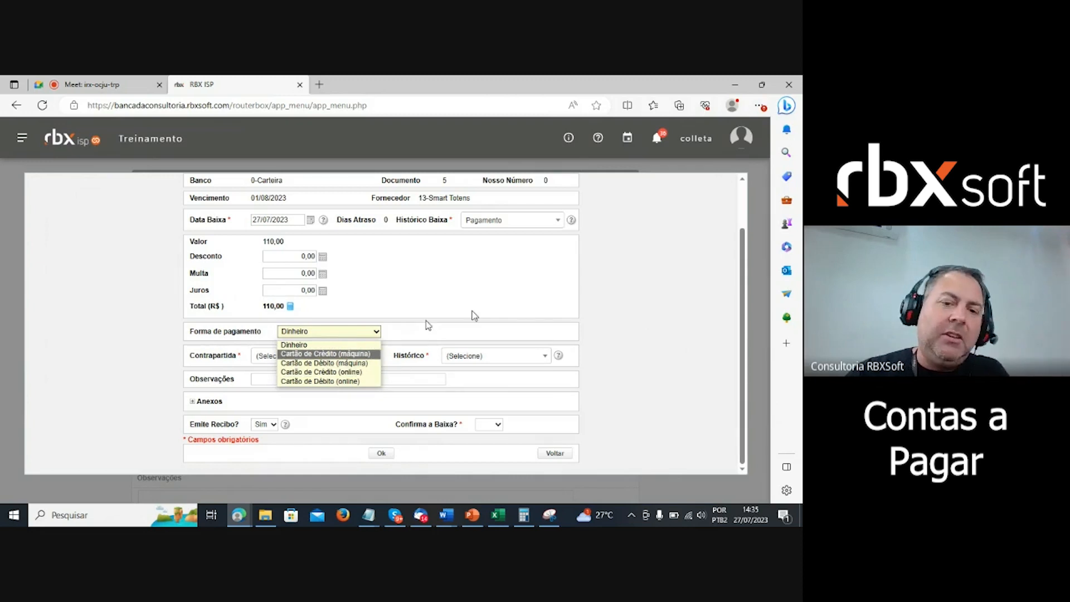
click(454, 285)
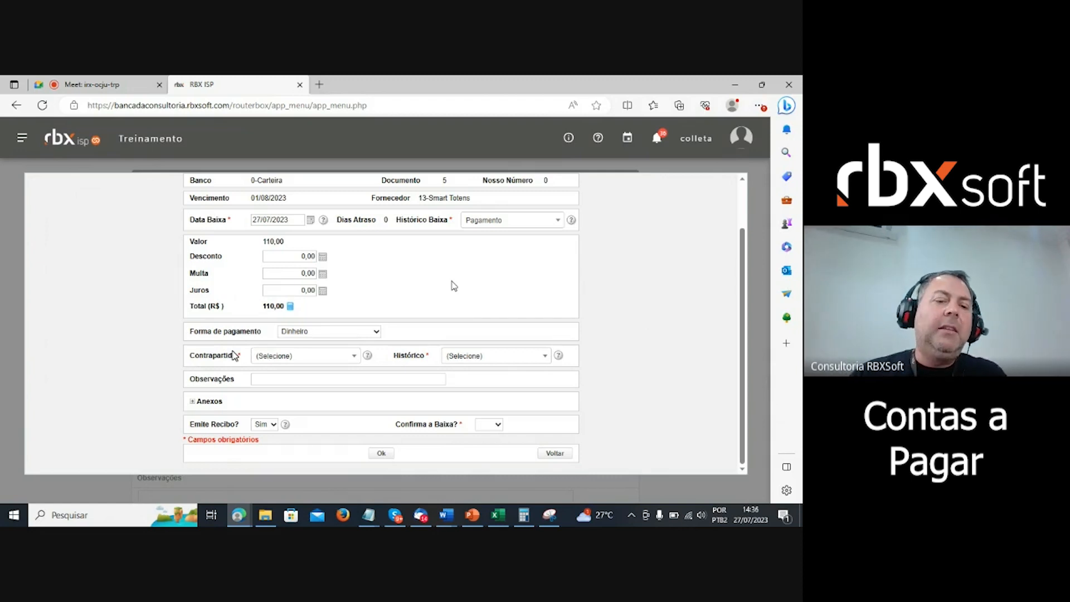
- Pick 1-Caixa Geral from the Contrapartida account list
click(300, 360)
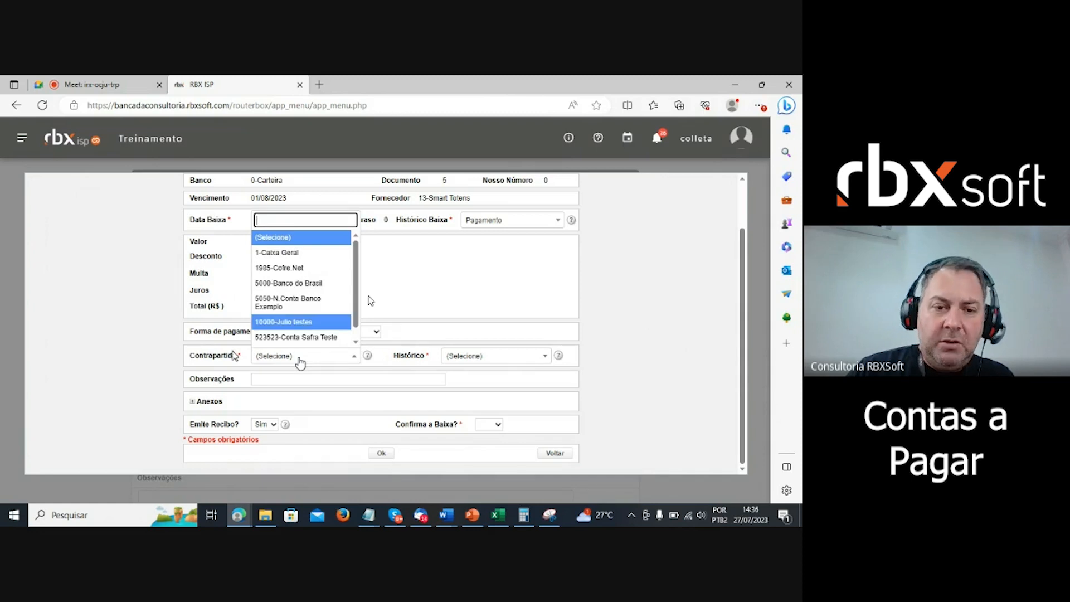
scroll(356, 312, down, 1)
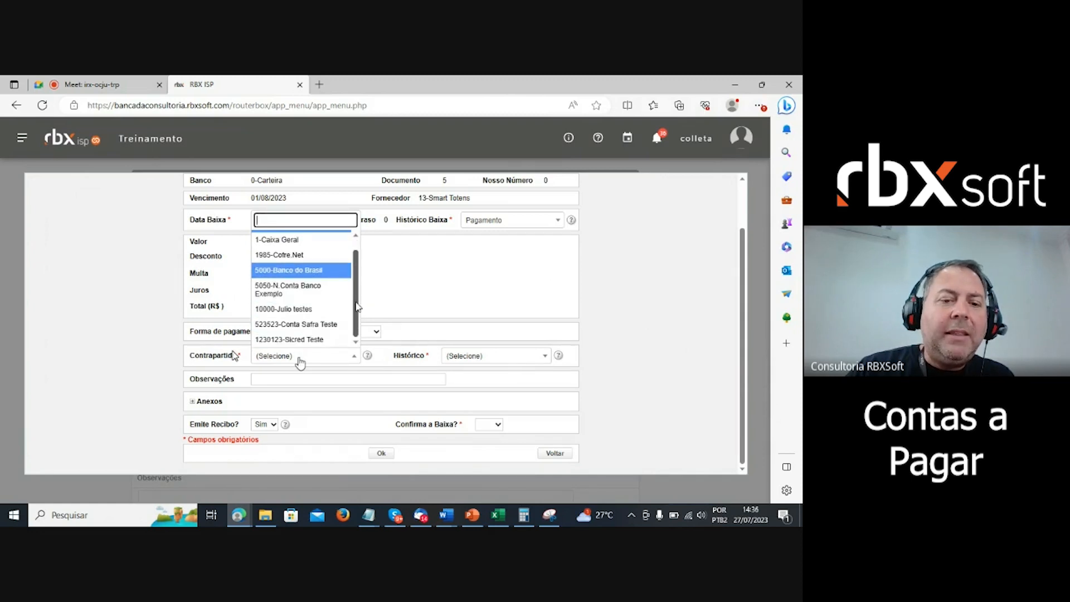
scroll(356, 312, up, 1)
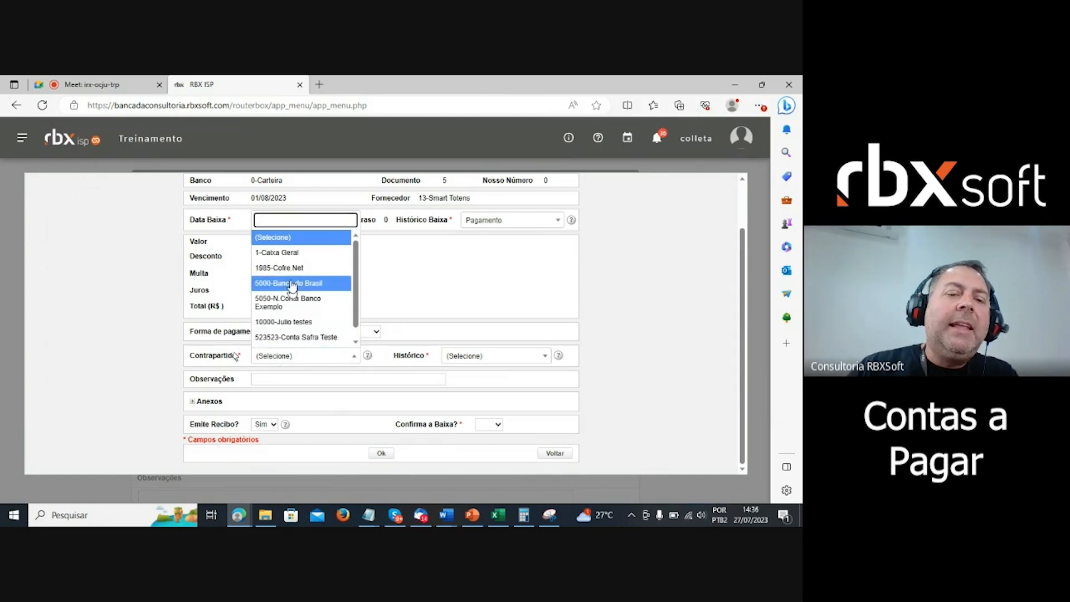
click(296, 253)
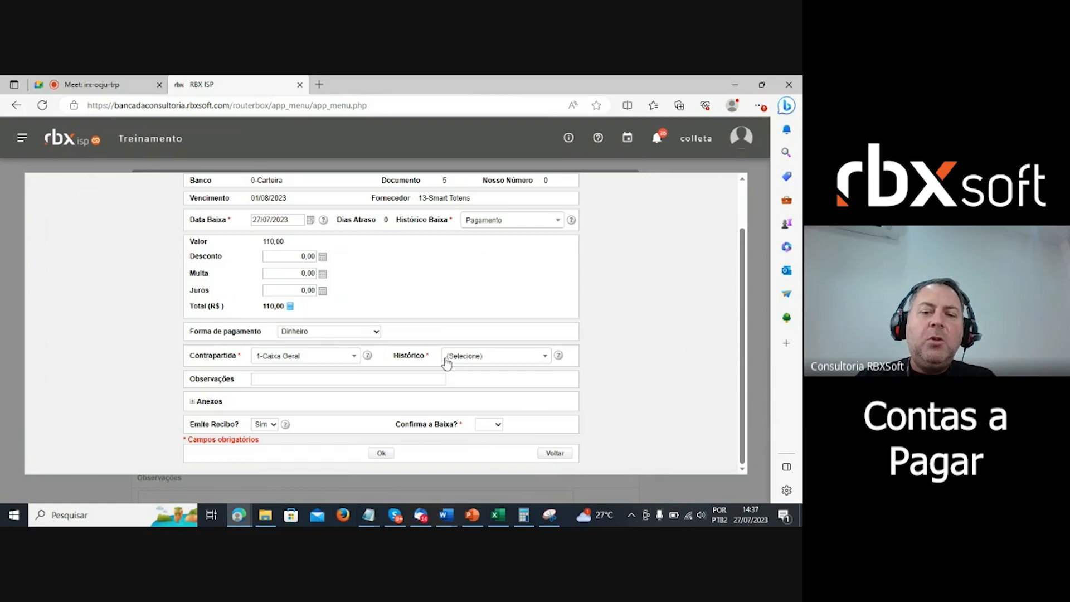
- Set the accounting Histórico to Pagamento avulso
click(524, 357)
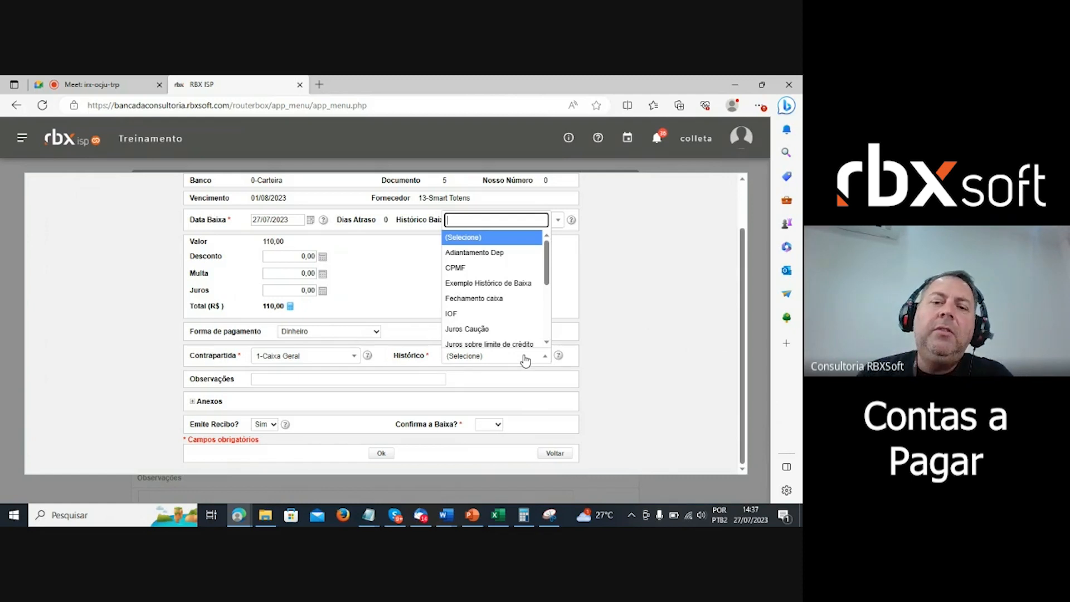
click(641, 297)
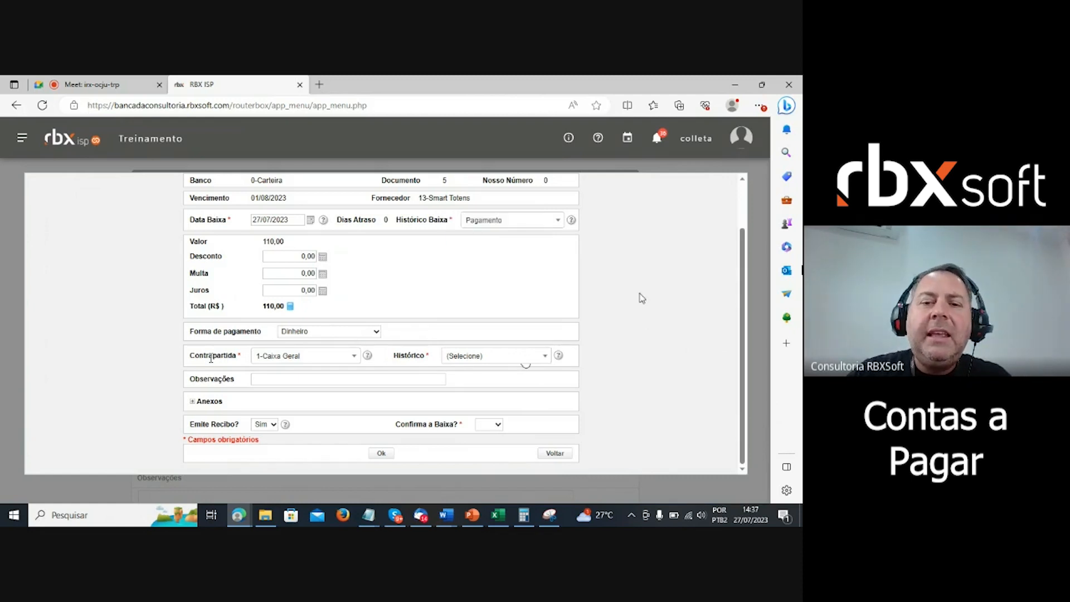
click(491, 357)
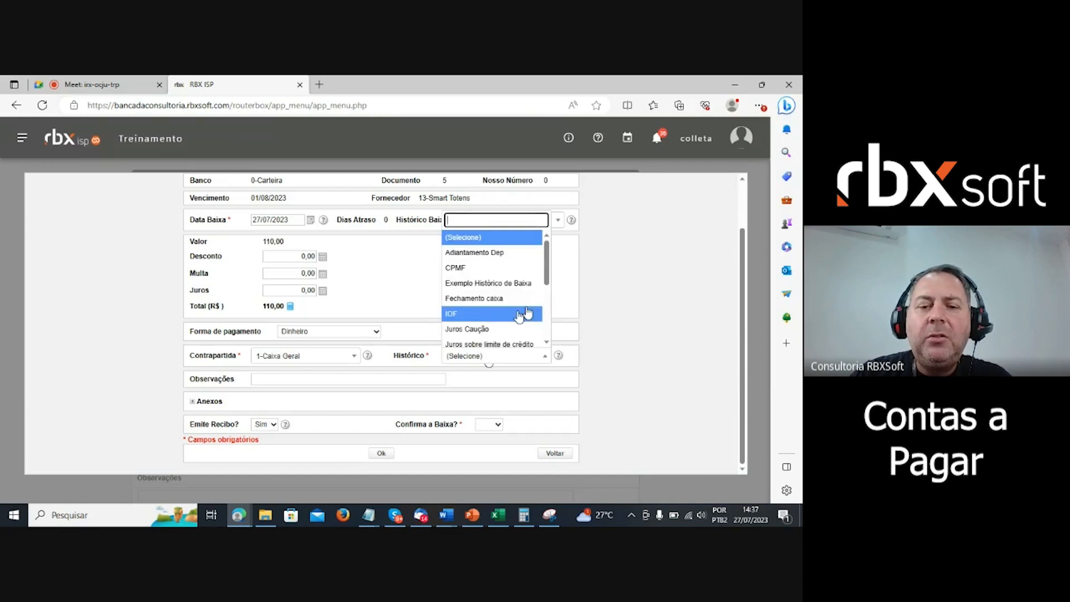
scroll(521, 315, down, 1)
scroll(518, 315, down, 1)
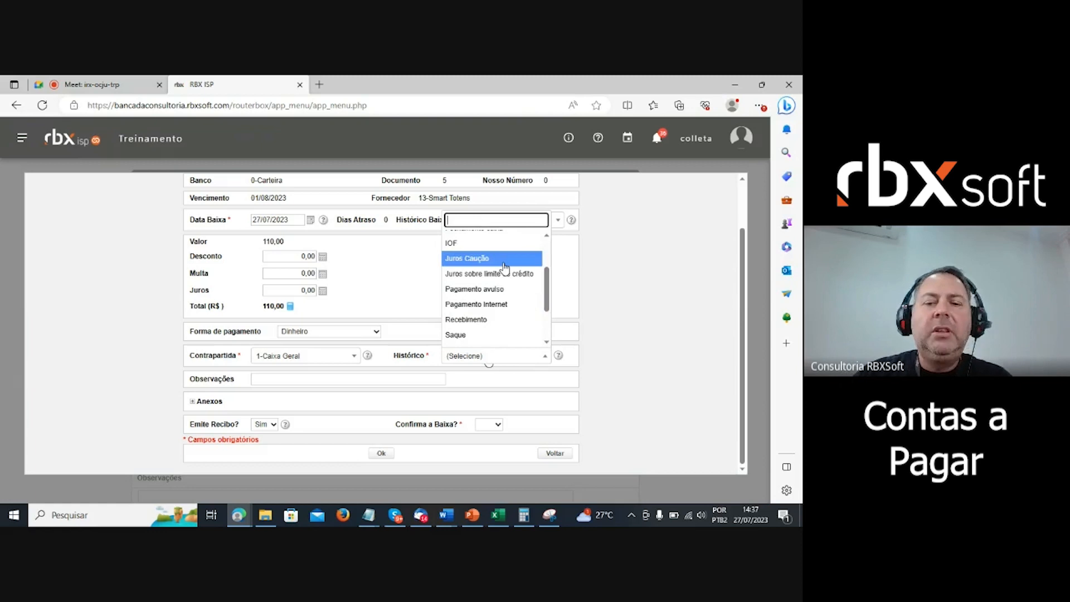
click(473, 289)
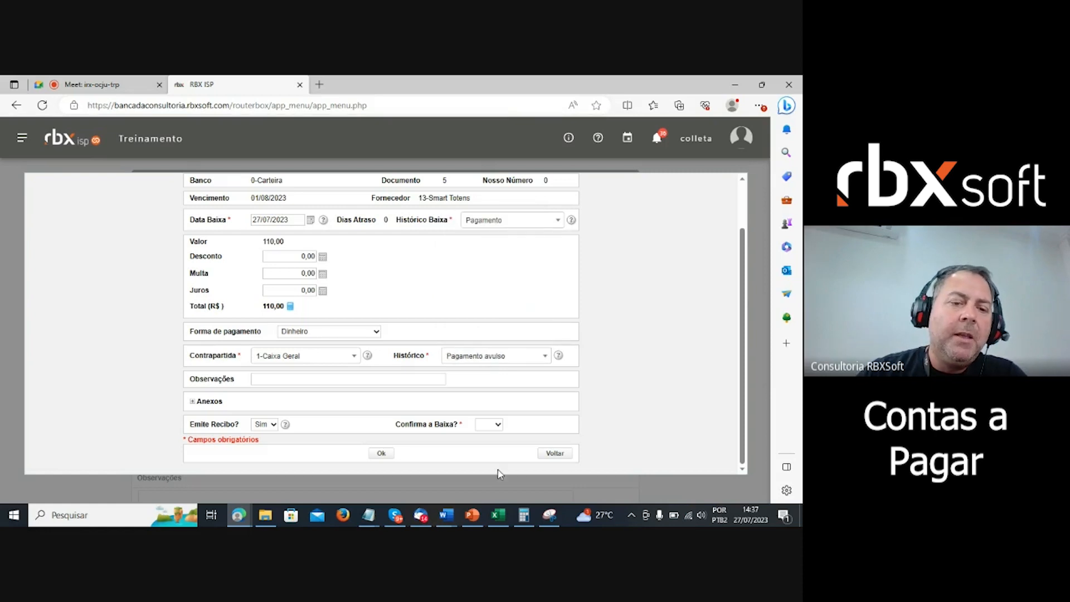
click(299, 382)
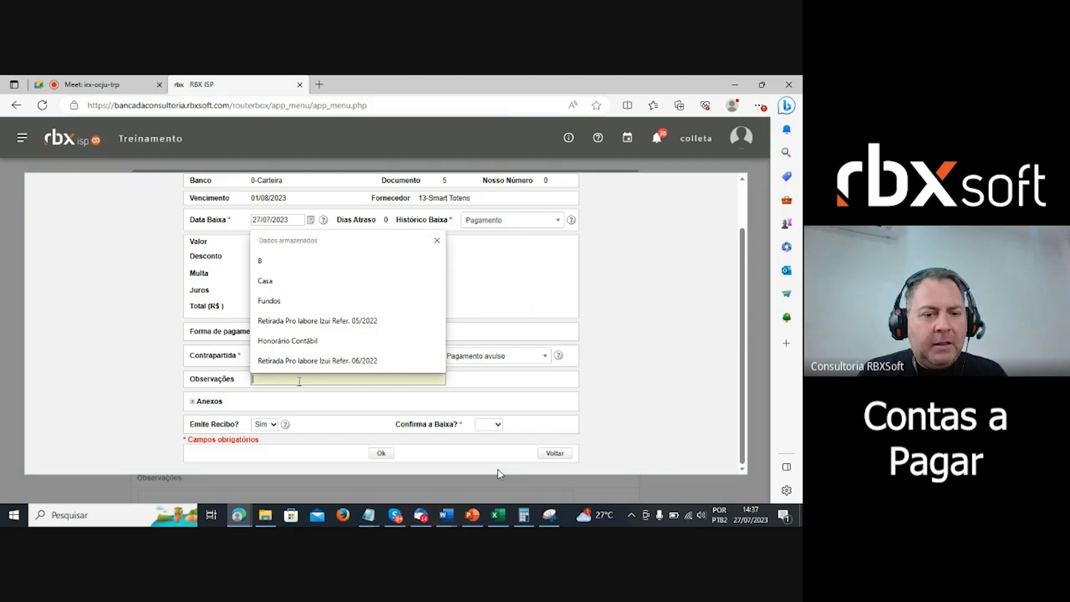
- Enter the observation 'Teste', then review the invoice PDF under Anexos and collapse it
text(Teste)
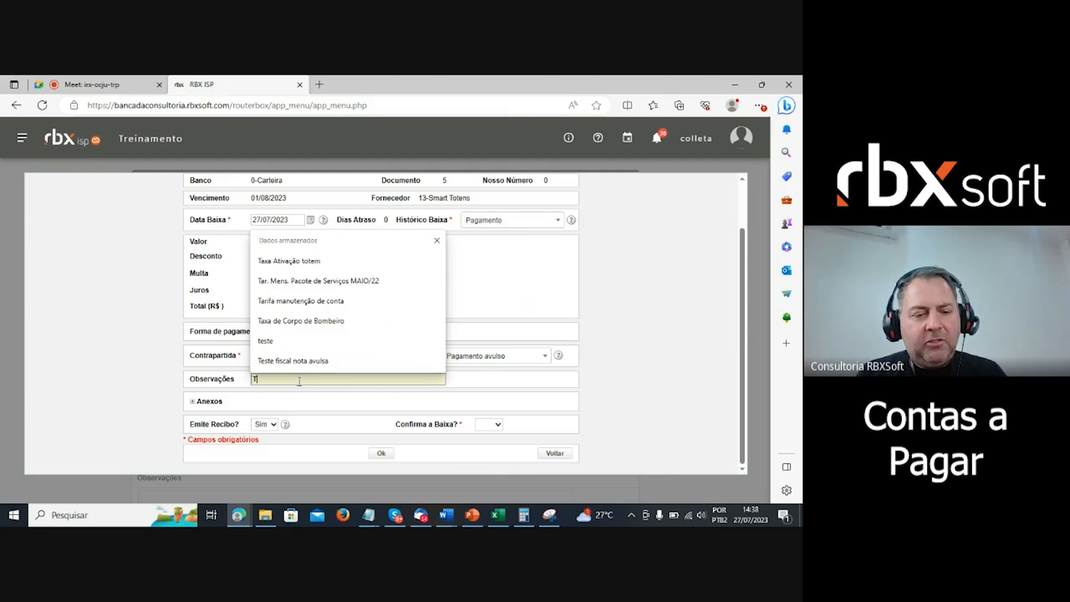
click(184, 375)
click(193, 402)
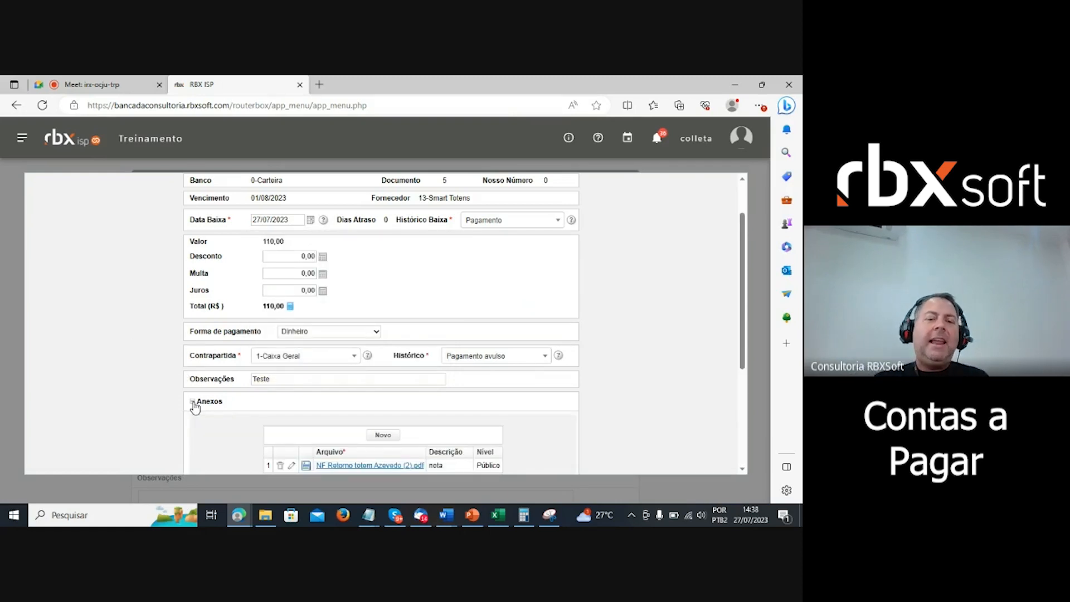
scroll(106, 441, down, 2)
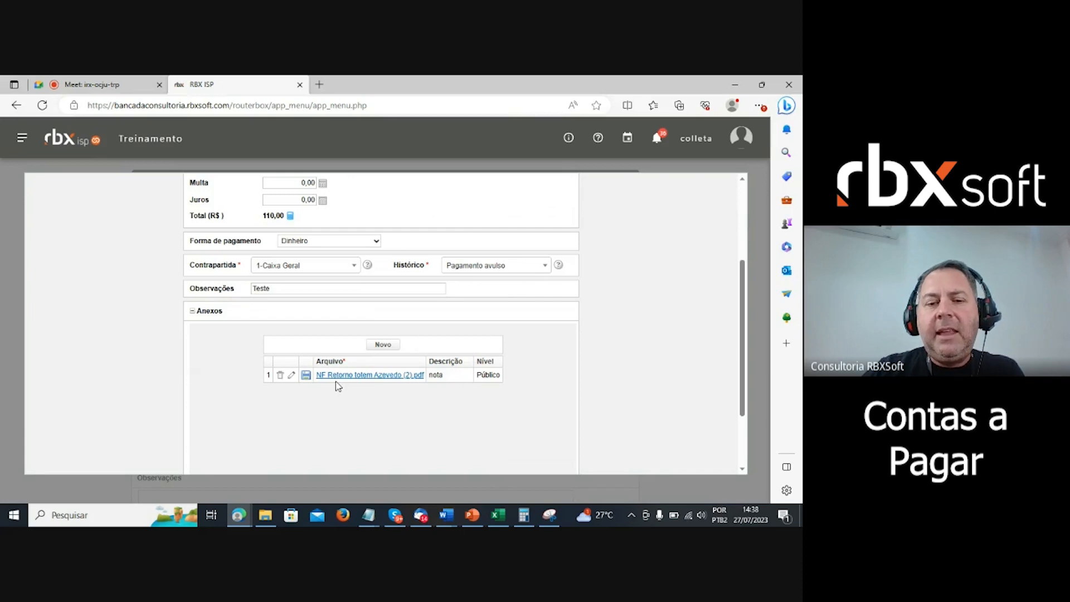
scroll(337, 387, up, 3)
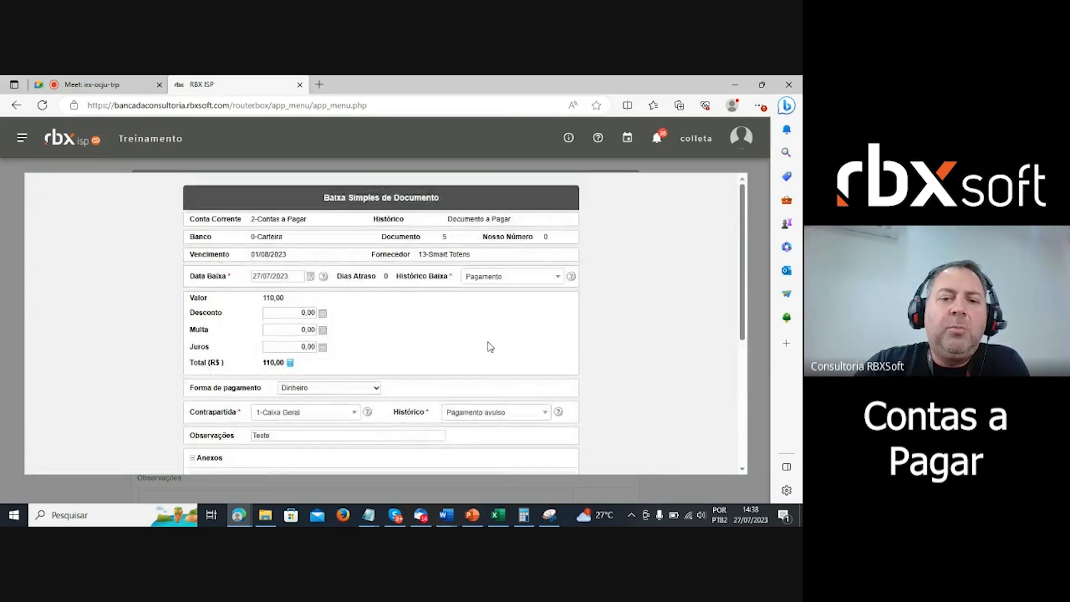
scroll(487, 342, down, 3)
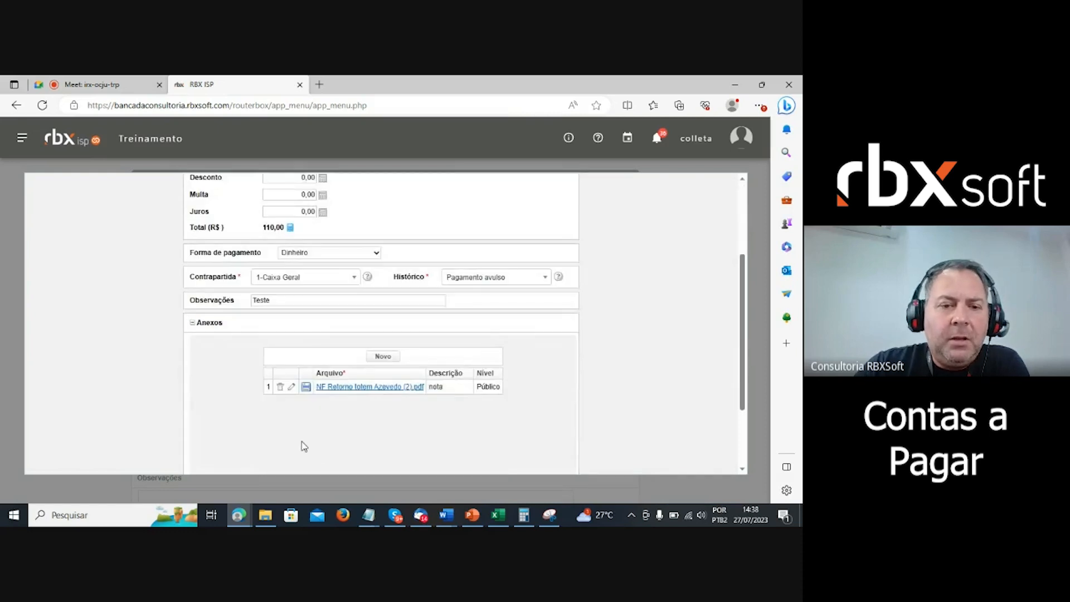
scroll(283, 445, up, 1)
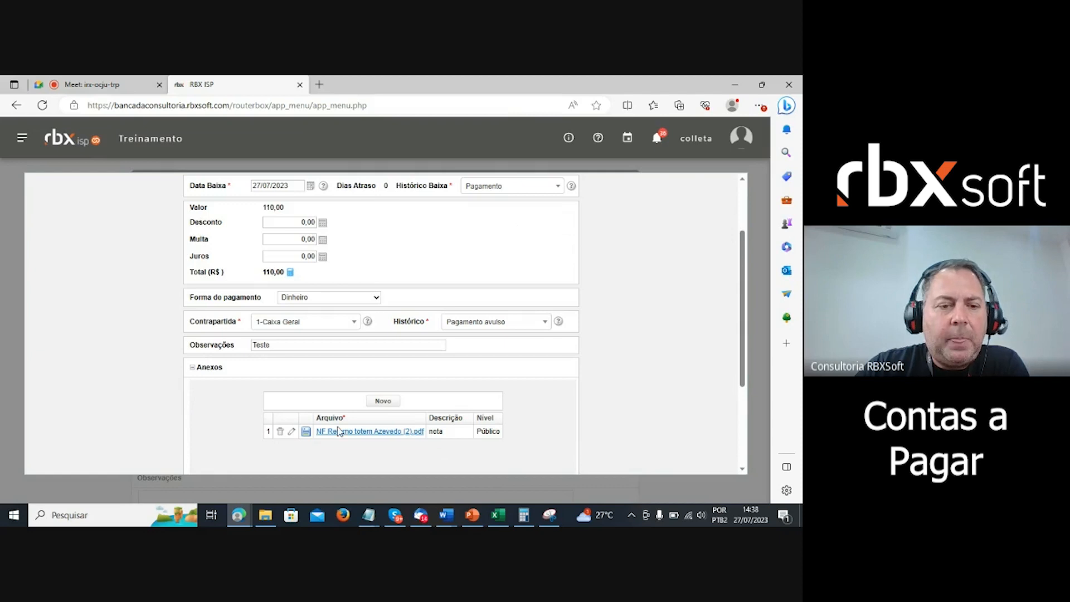
scroll(338, 430, up, 2)
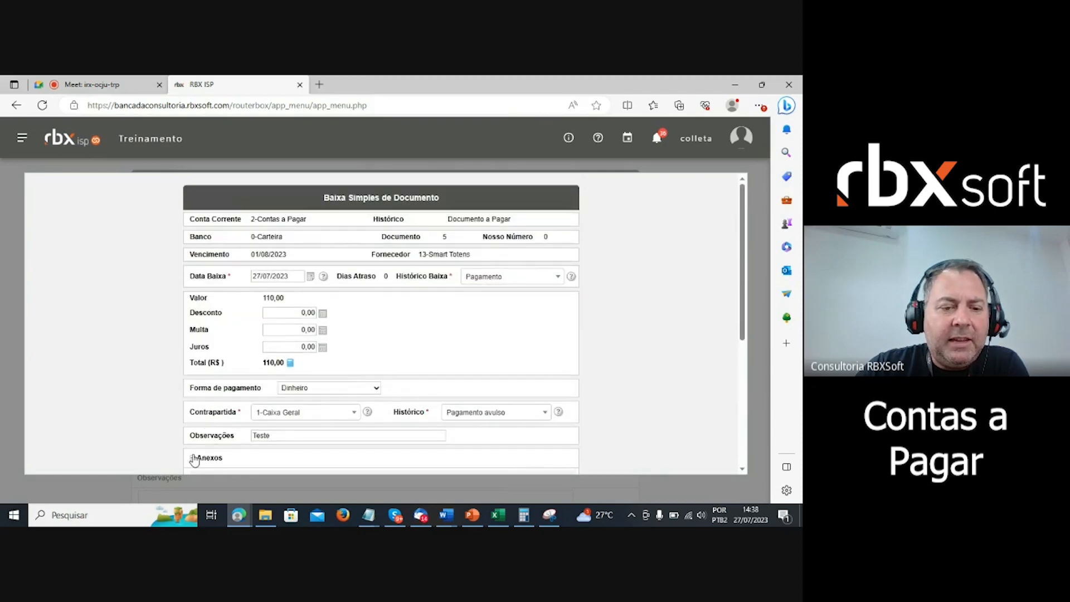
click(194, 460)
scroll(362, 376, down, 1)
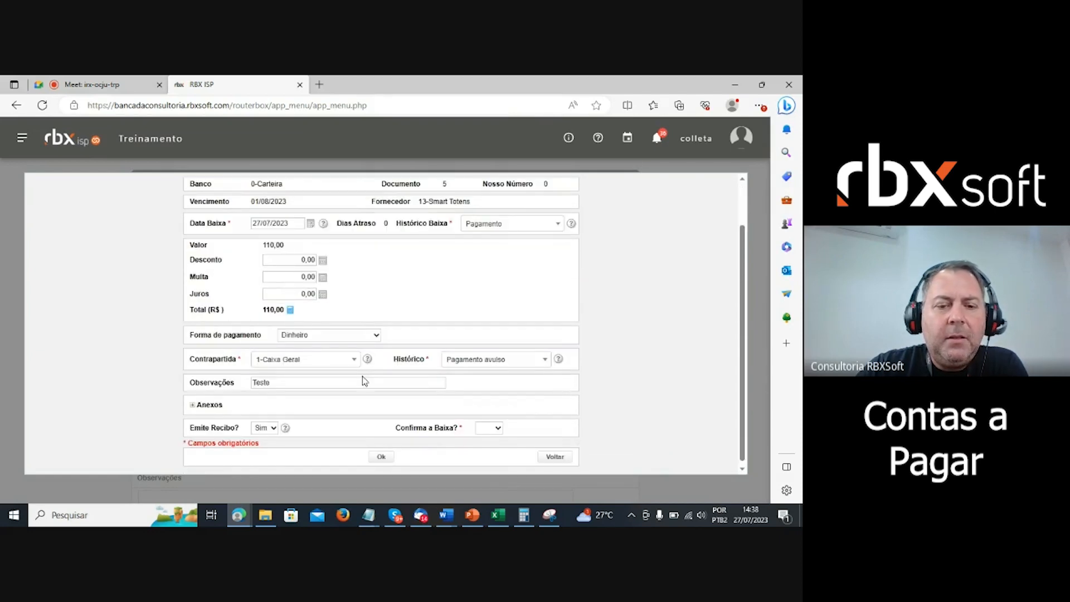
- Turn off receipt issuing, set Confirma a Baixa to Sim, and submit document 5's settlement
click(272, 425)
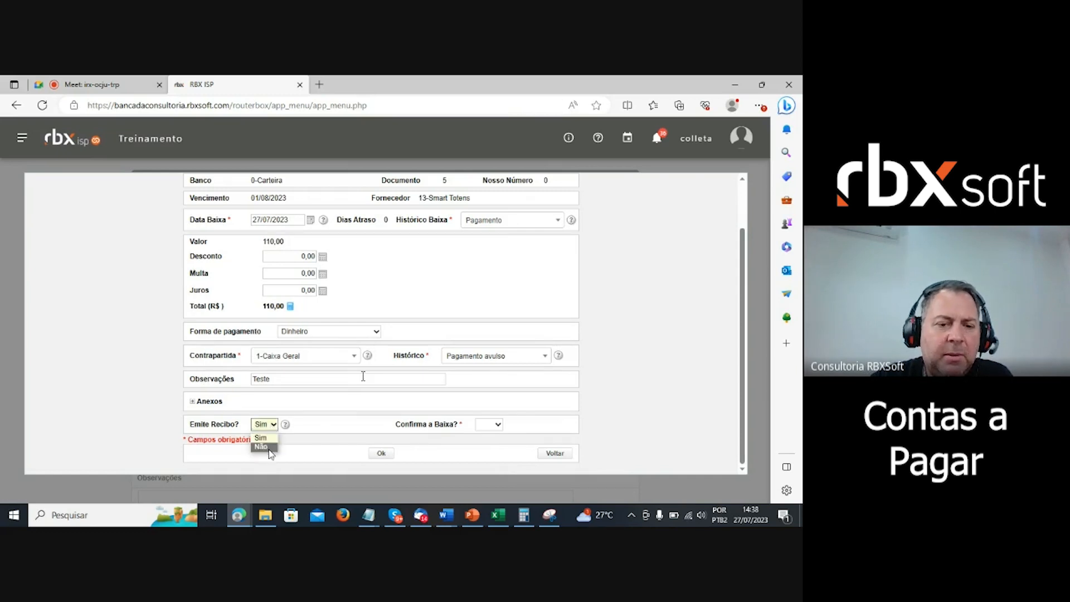
click(269, 448)
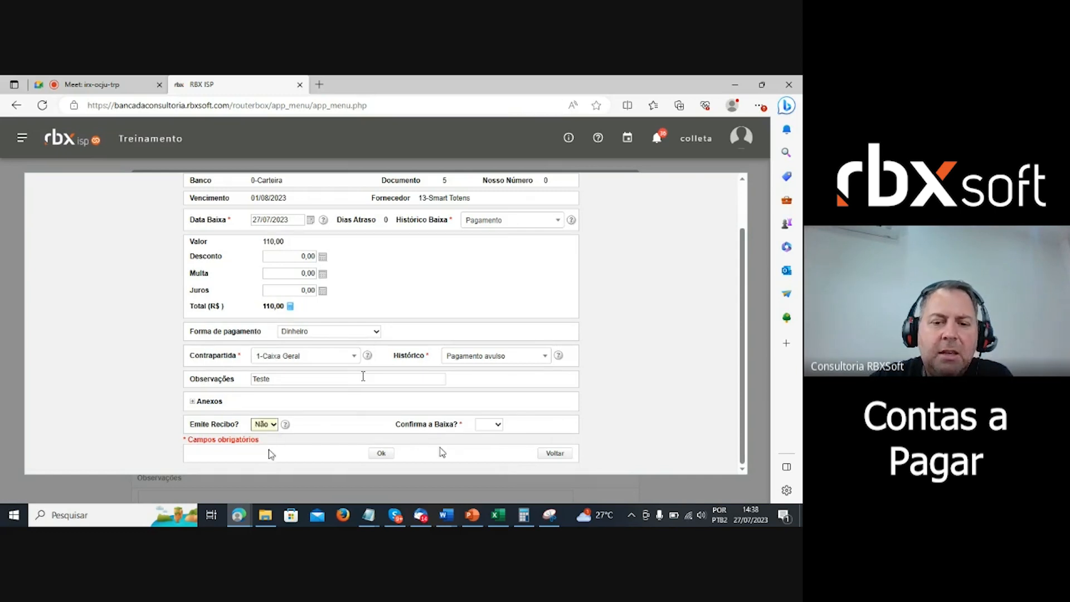
click(492, 426)
click(491, 445)
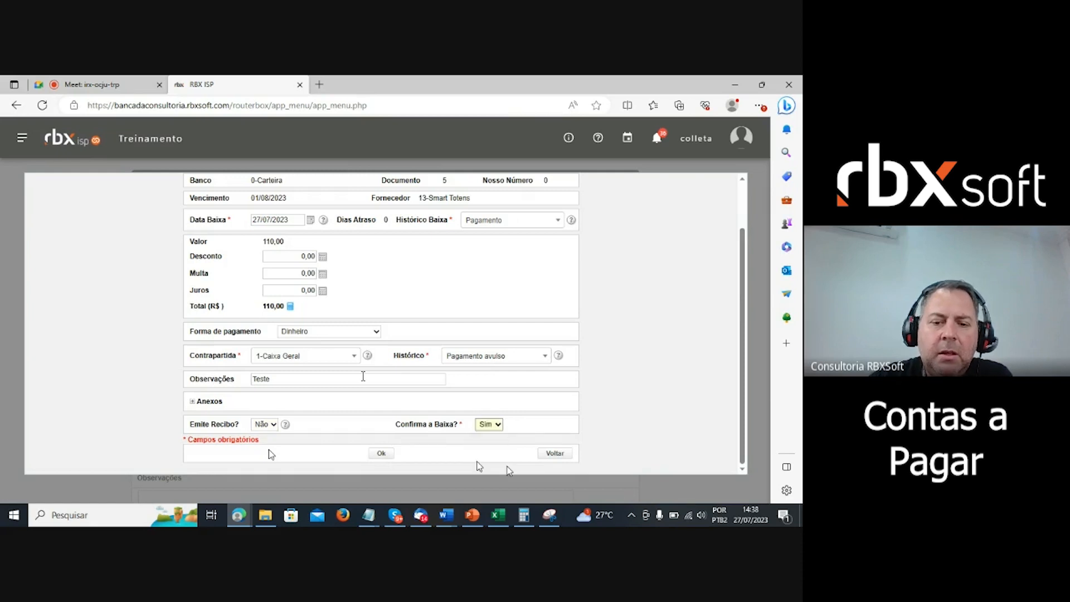
click(378, 452)
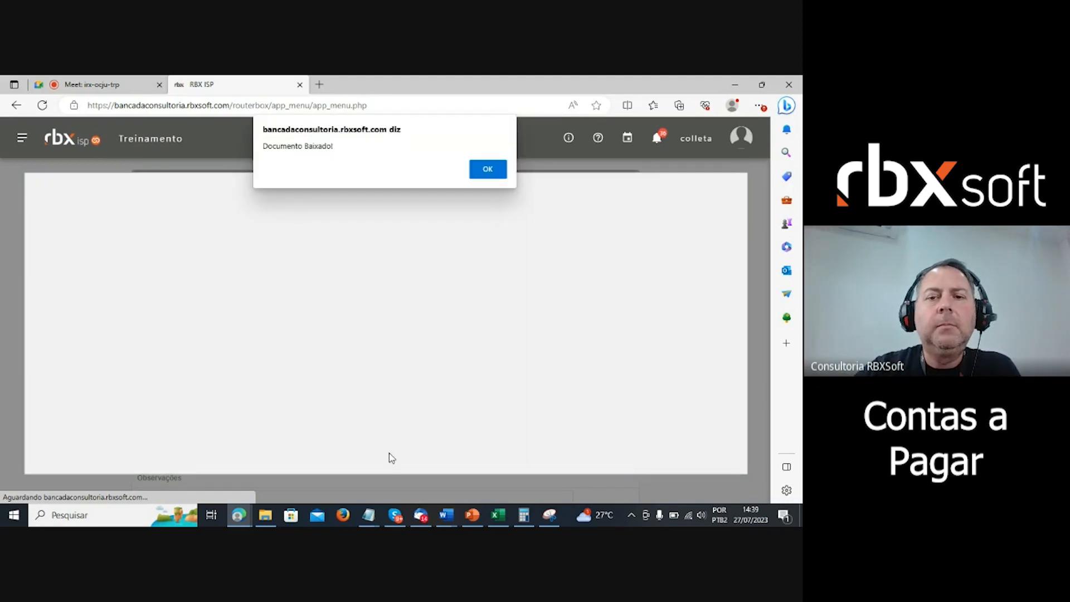
click(487, 169)
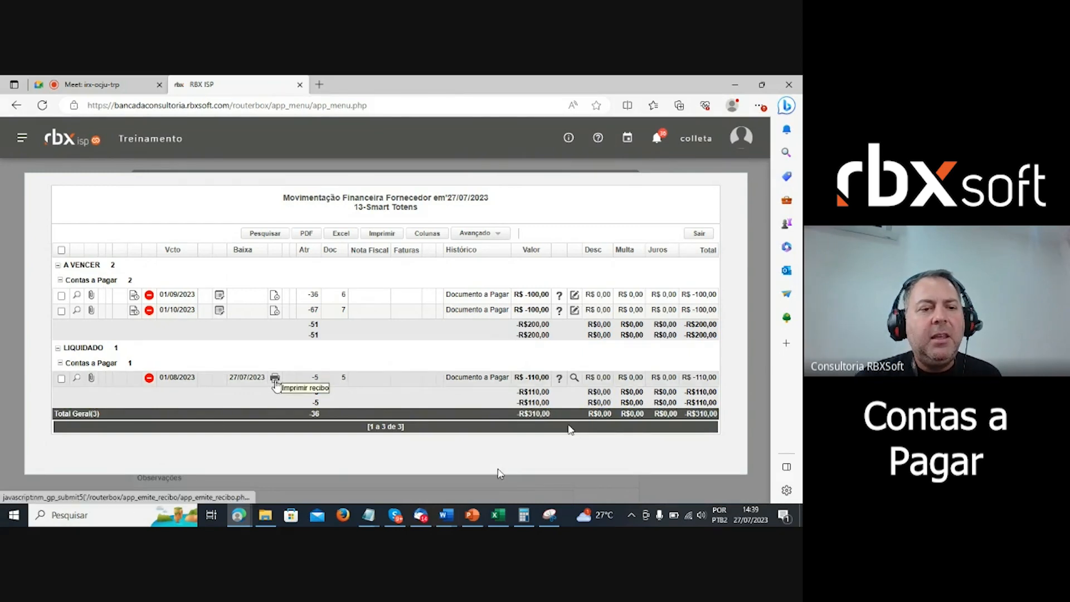
- Generate the R$ 110,00 payment receipt PDF for document 5, review it, and close it
click(275, 379)
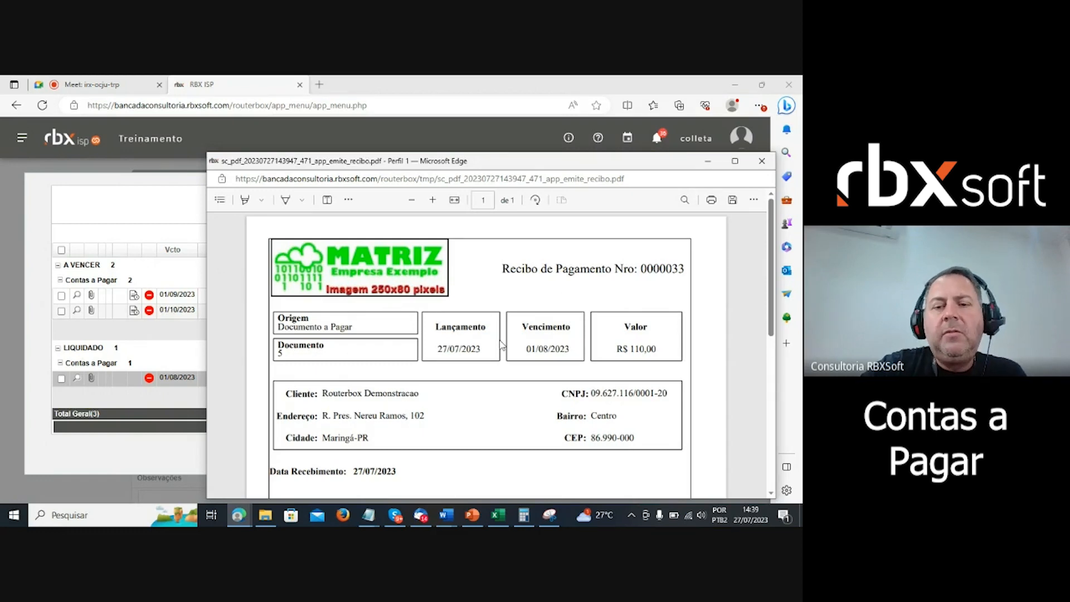
scroll(529, 347, down, 6)
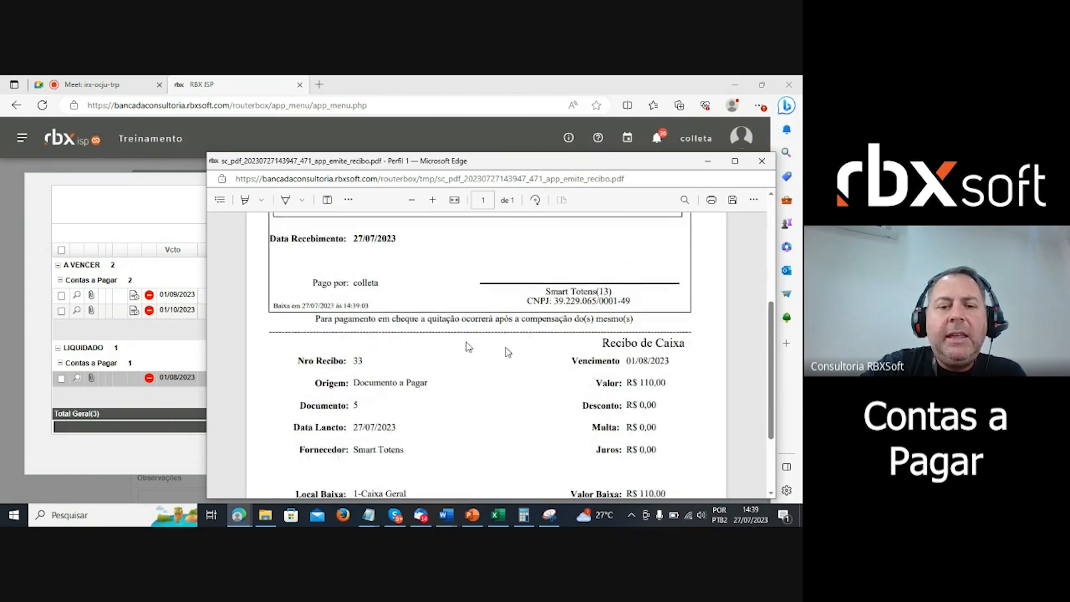
scroll(462, 350, down, 1)
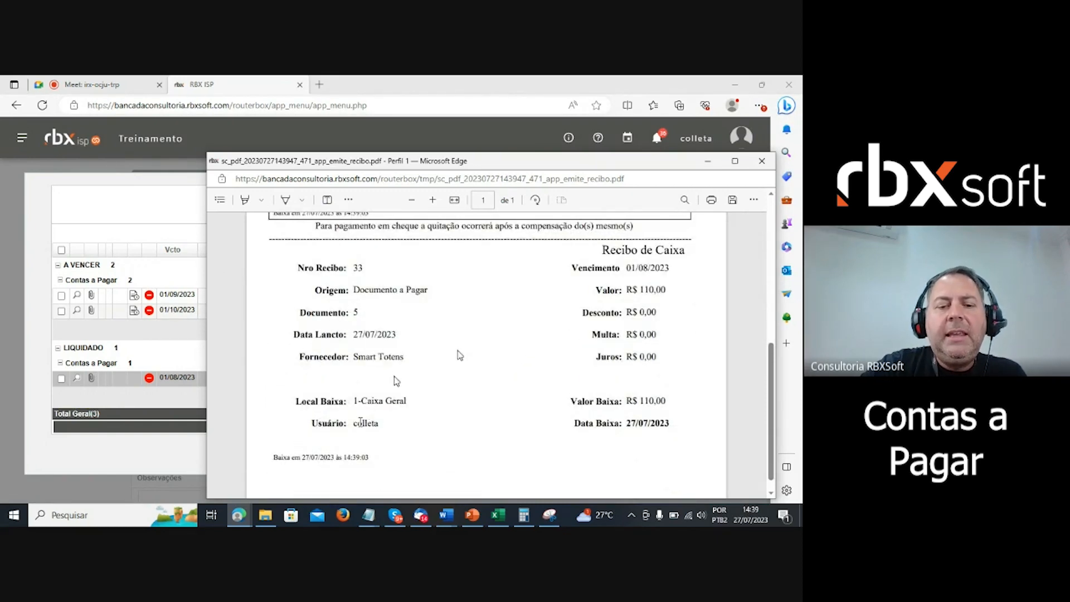
double_click(356, 425)
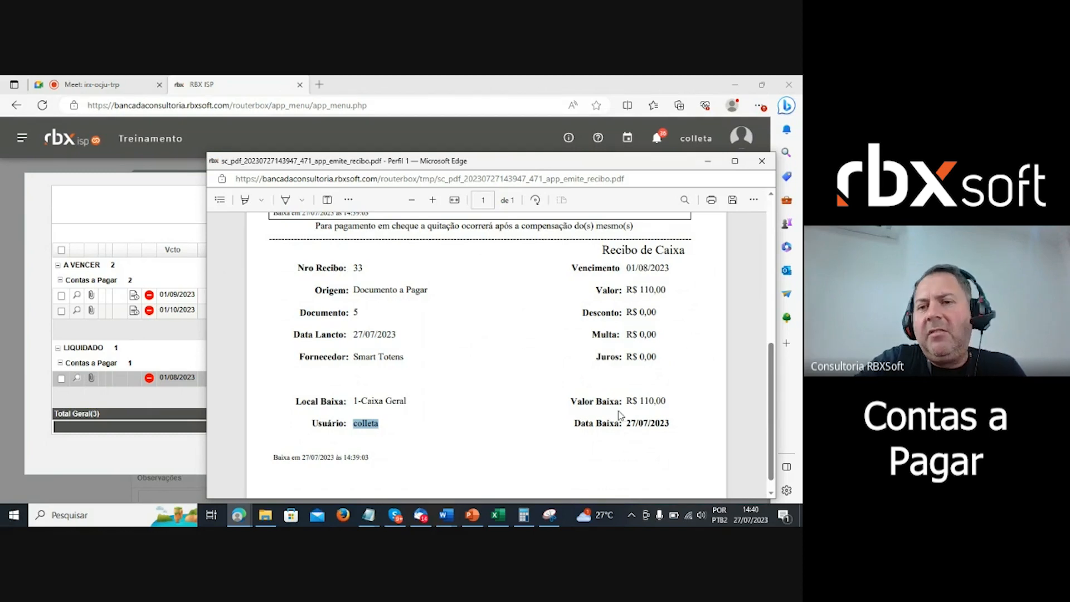
scroll(622, 416, up, 2)
drag(622, 164, 564, 169)
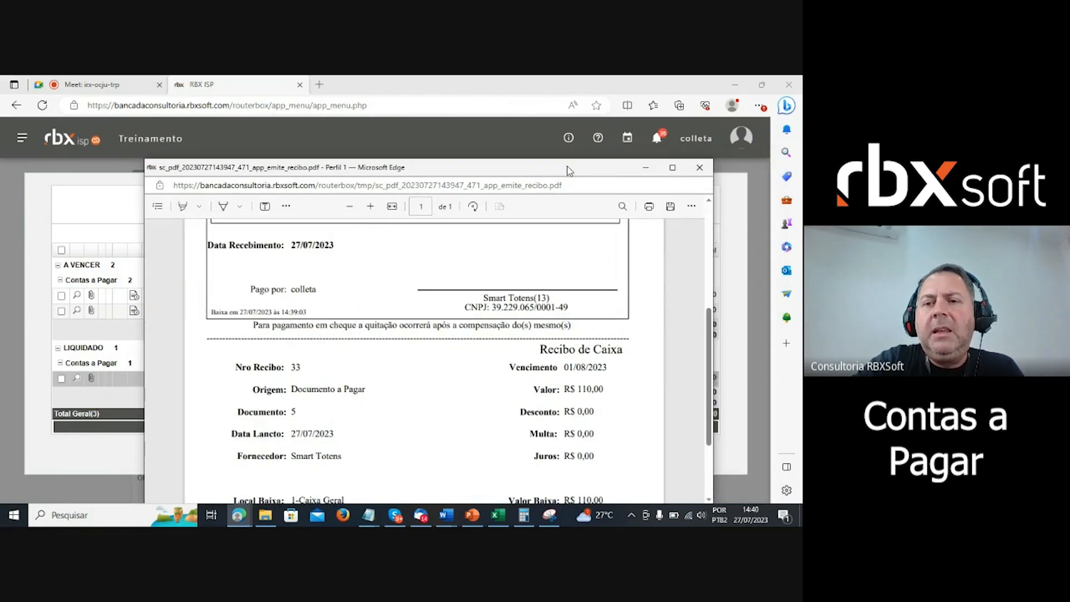
click(698, 168)
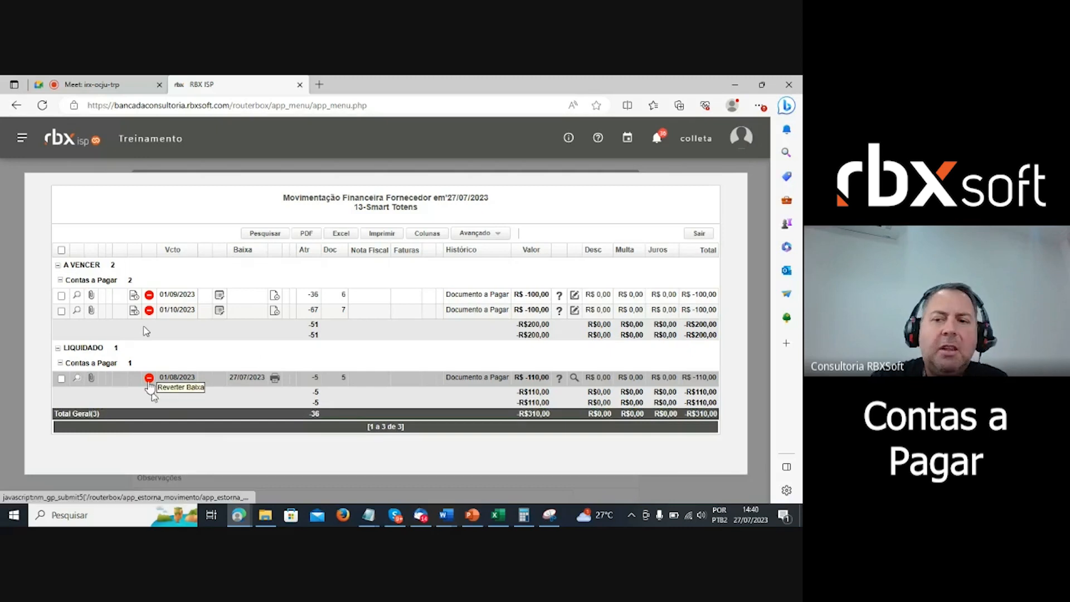
- Exit the movement report and supplier form, returning to the 13-supplier Cadastro de Fornecedores list
click(699, 233)
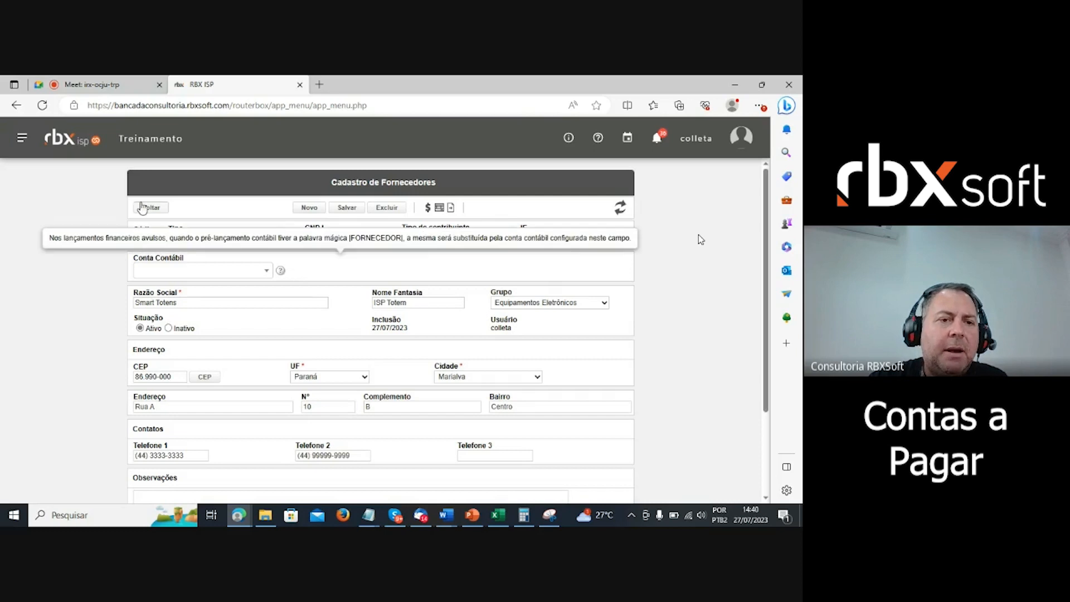
click(149, 209)
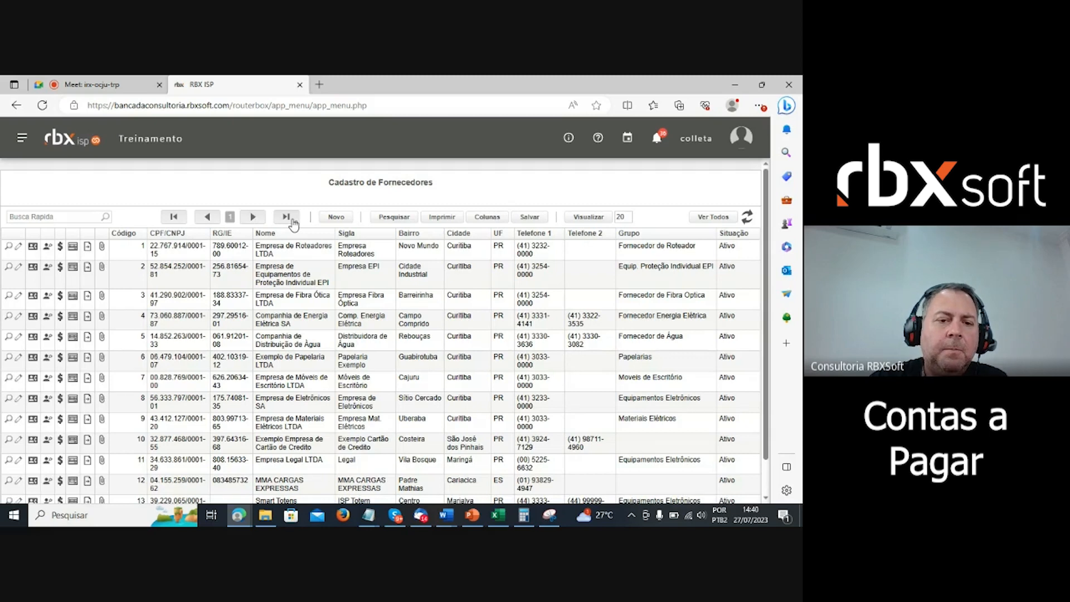
scroll(383, 335, down, 2)
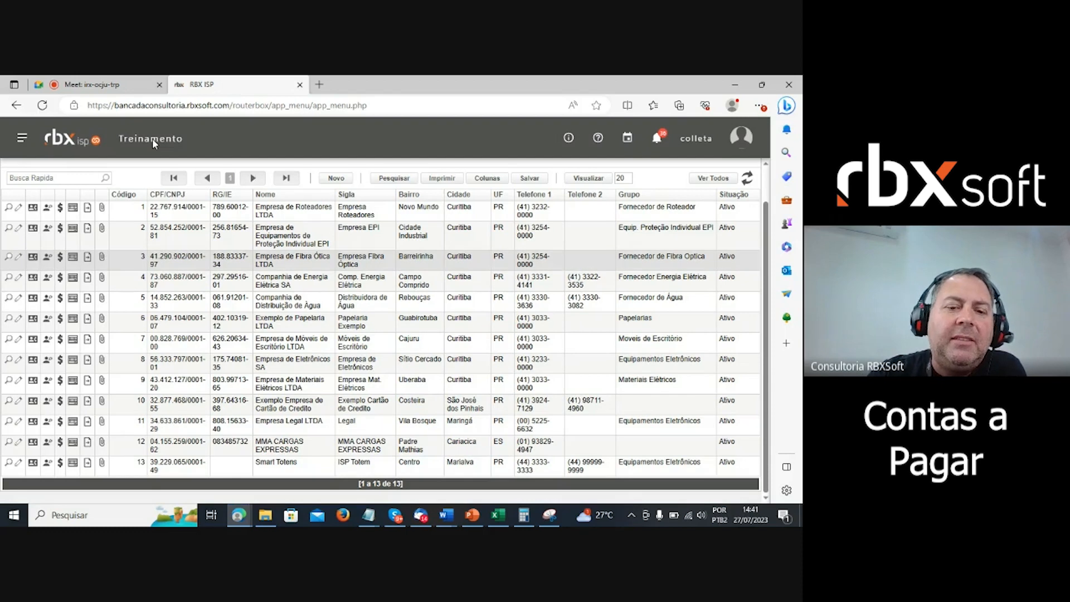
scroll(484, 439, up, 1)
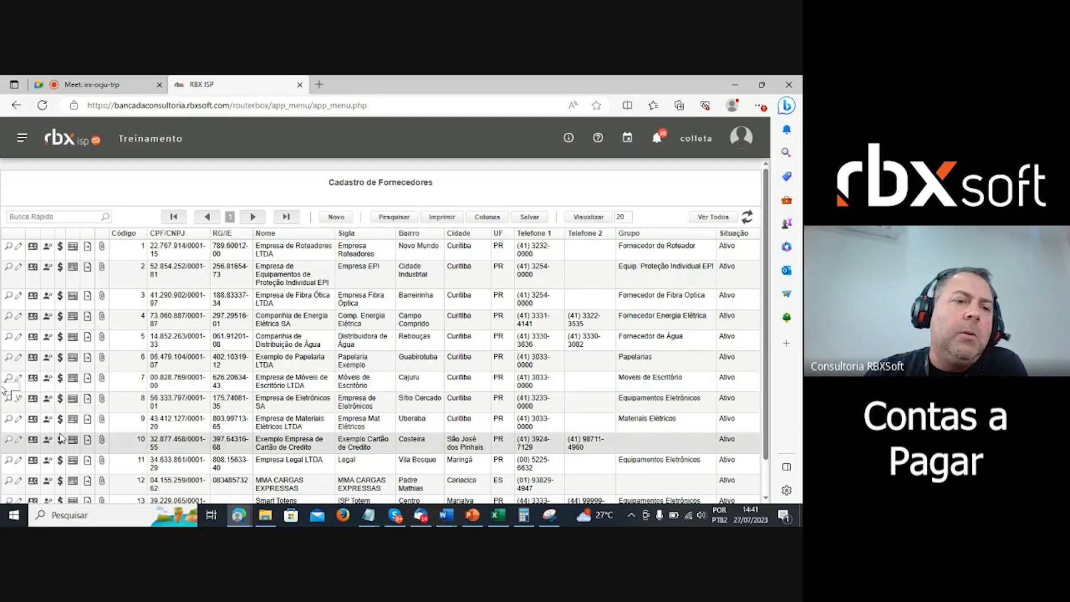
- Go to Financeiro > Movimento C/C from the side menu
click(22, 138)
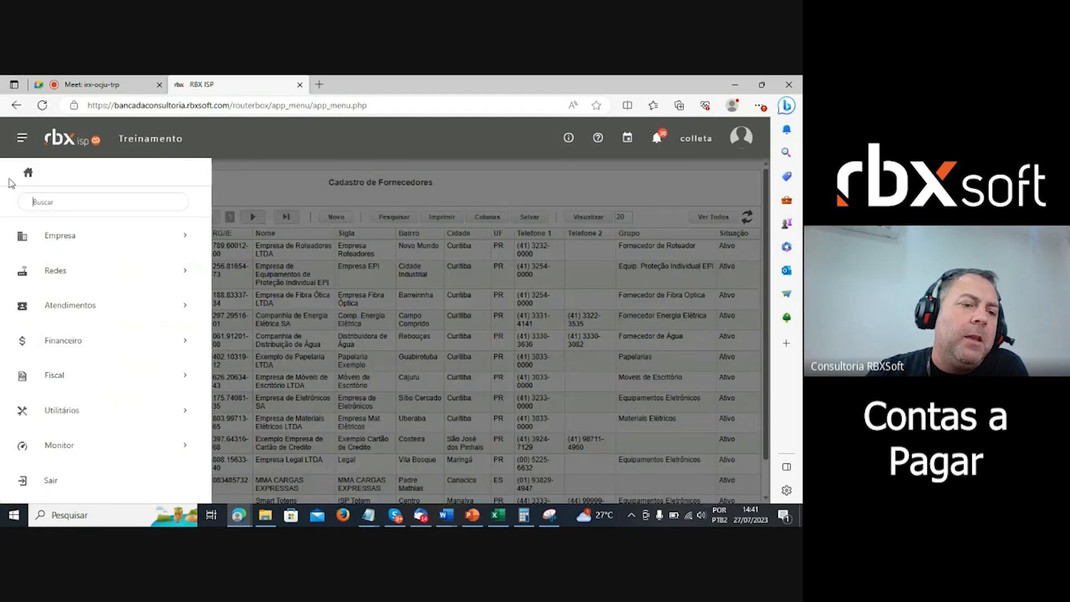
click(76, 350)
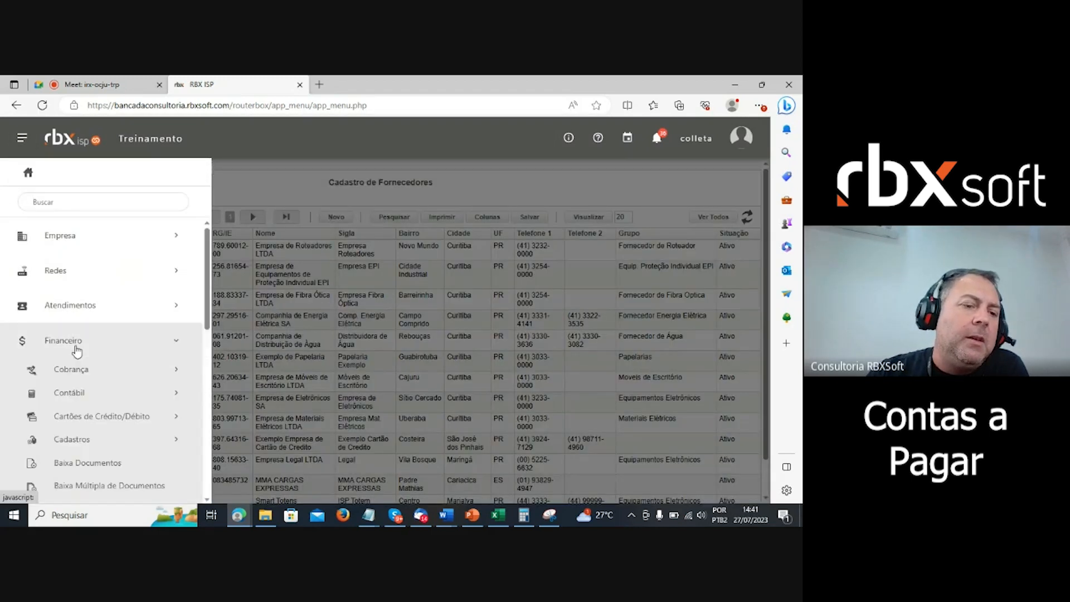
scroll(77, 350, down, 2)
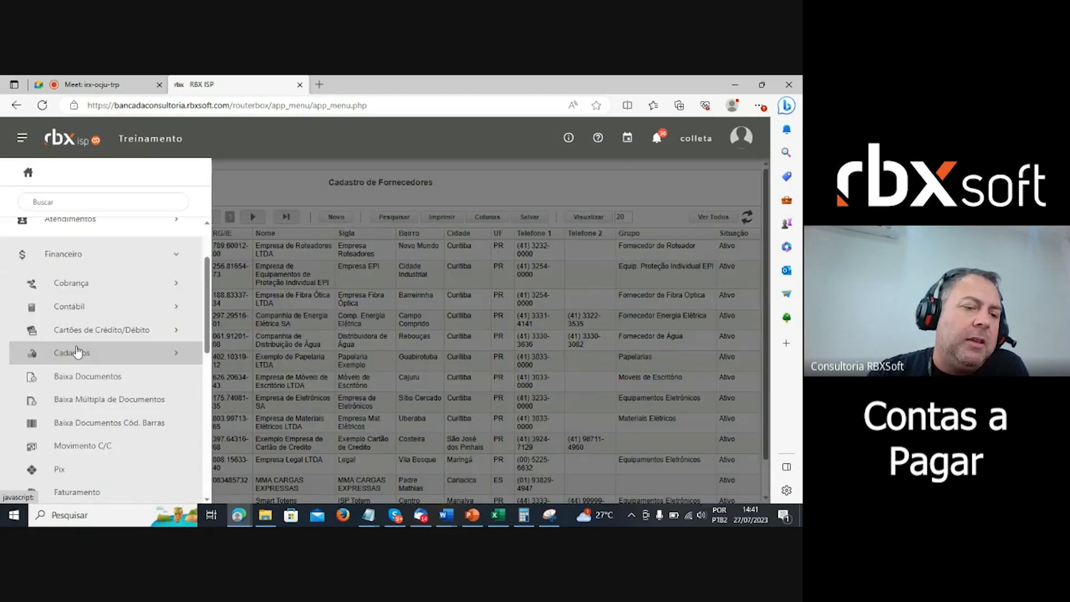
click(88, 454)
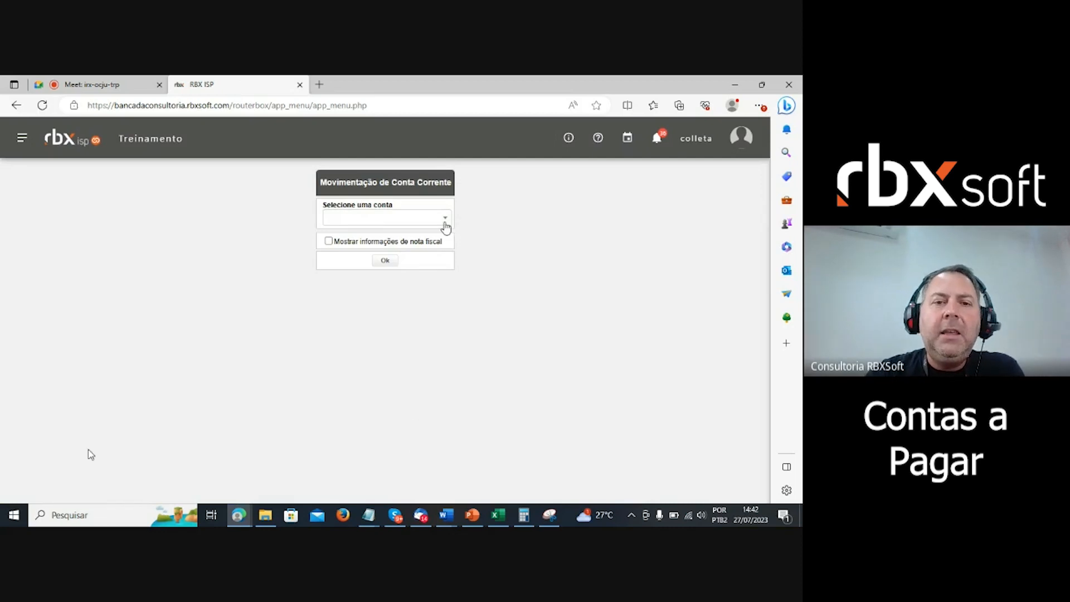
- Load the movements of account 2 (Contas a Pagar), showing a R$ -270,00 balance
click(447, 221)
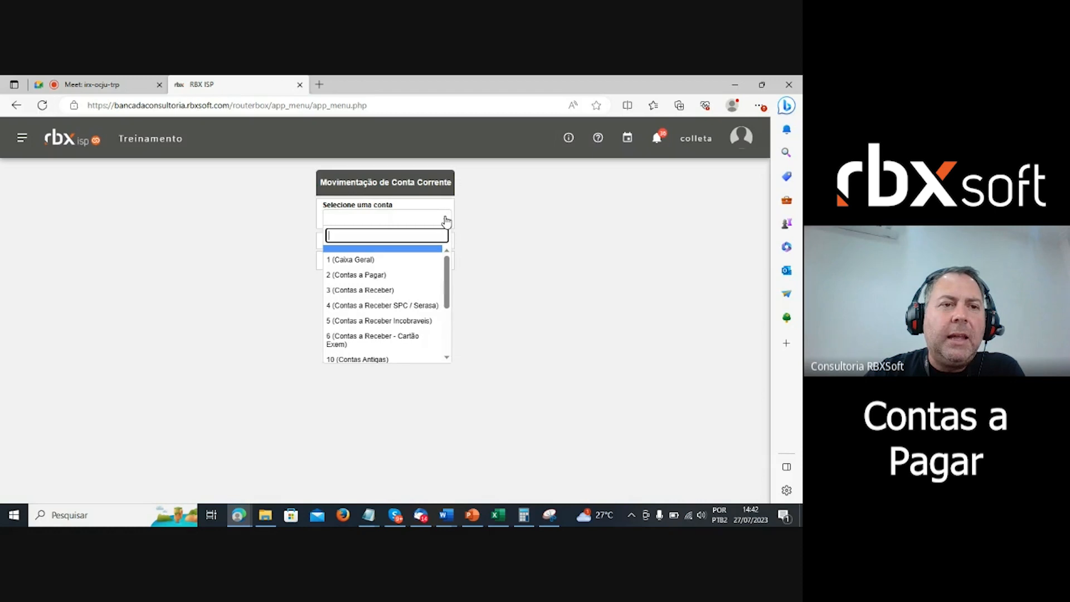
click(383, 275)
click(386, 261)
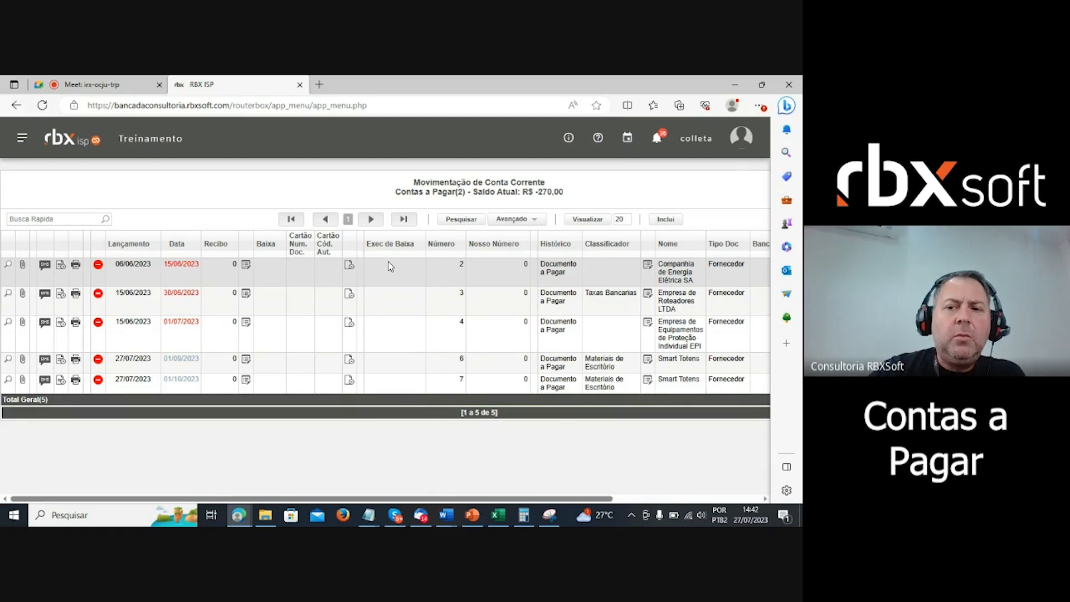
click(672, 222)
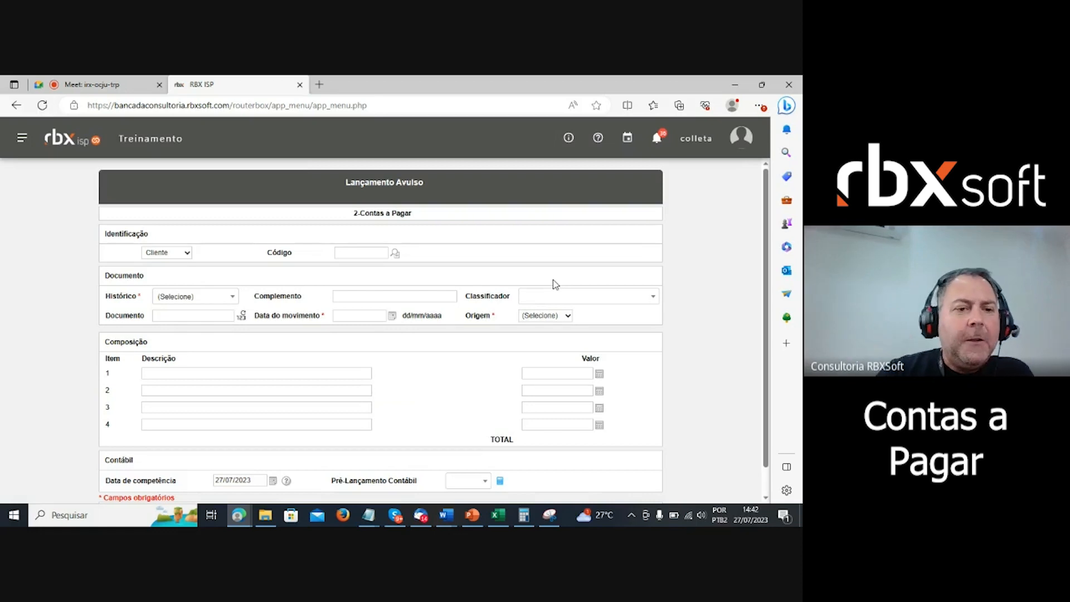
- Set the entry's party to Fornecedor and search 'sma' to pick the Smart Totens supplier
click(185, 253)
click(167, 275)
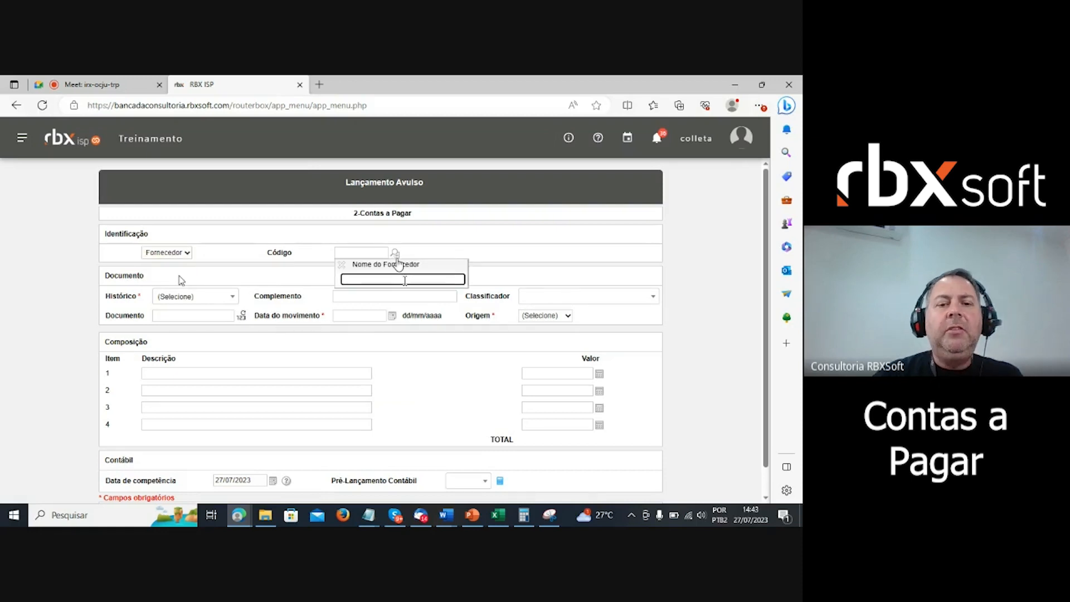
click(418, 279)
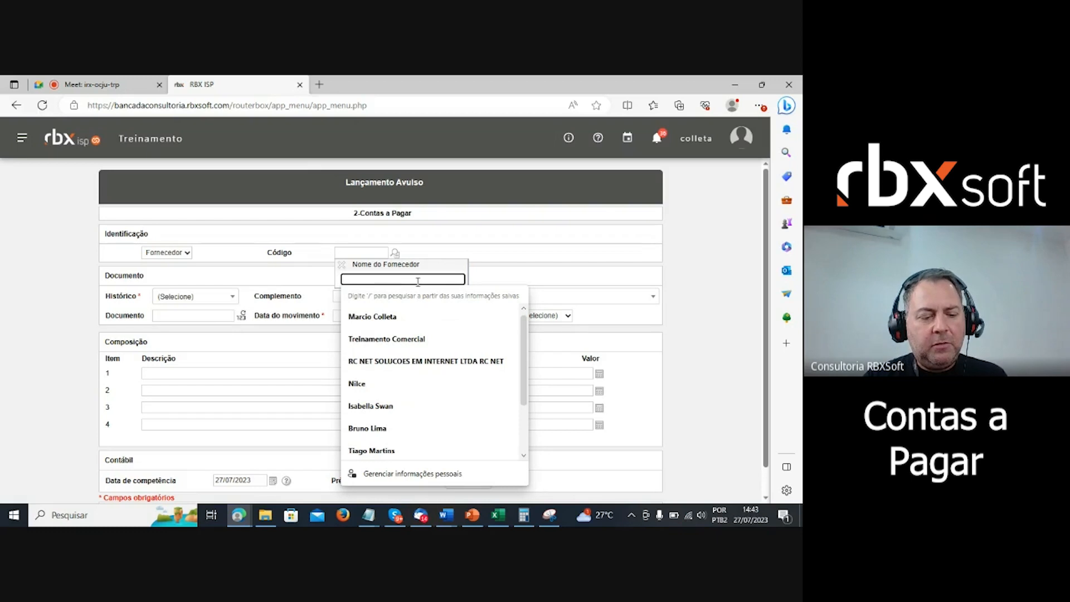
text(sma)
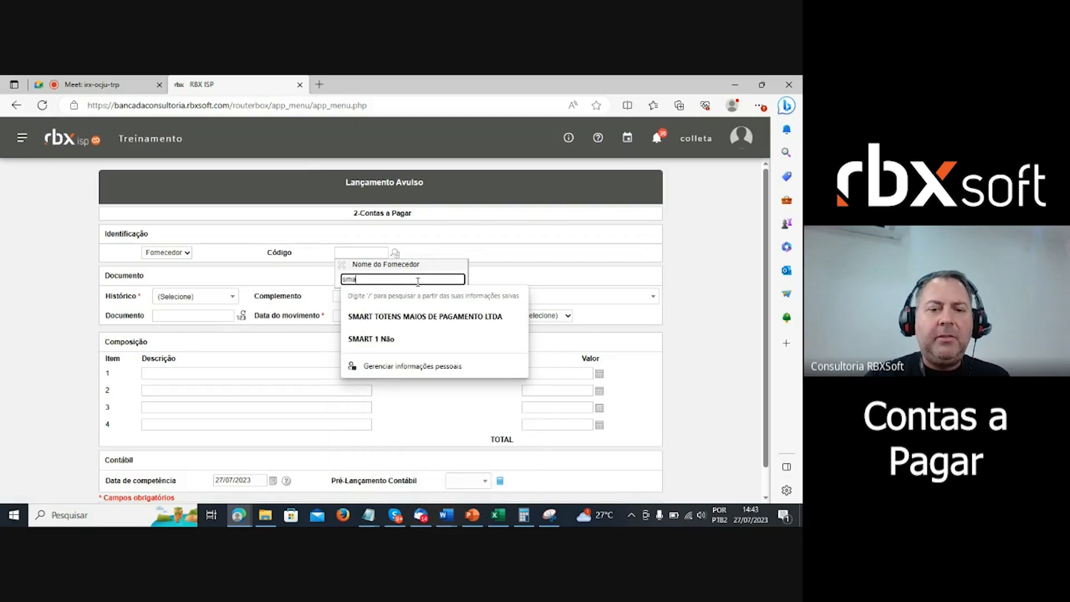
click(423, 317)
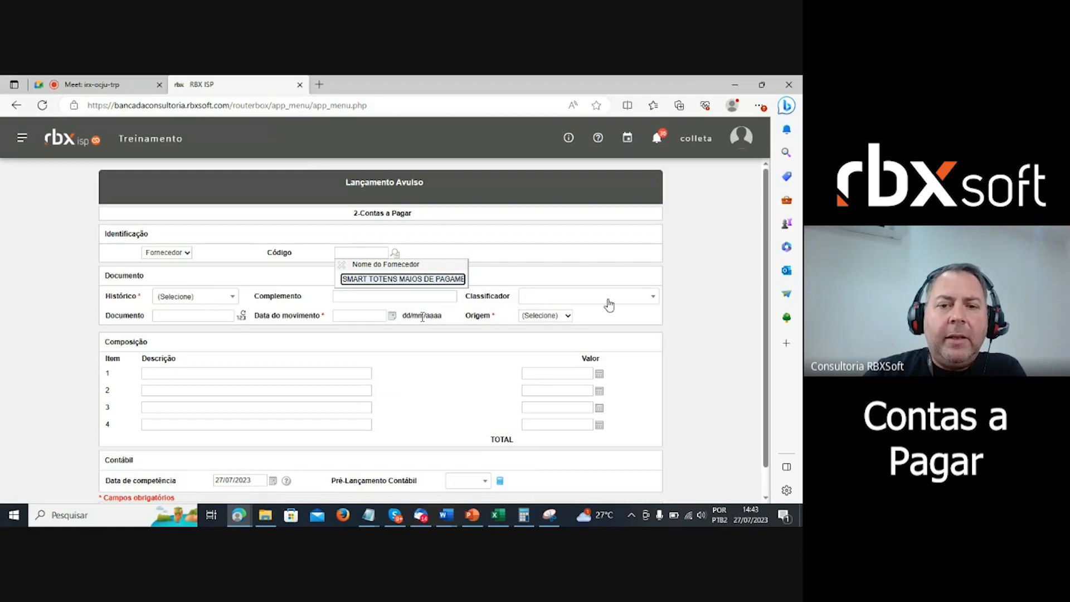
click(565, 251)
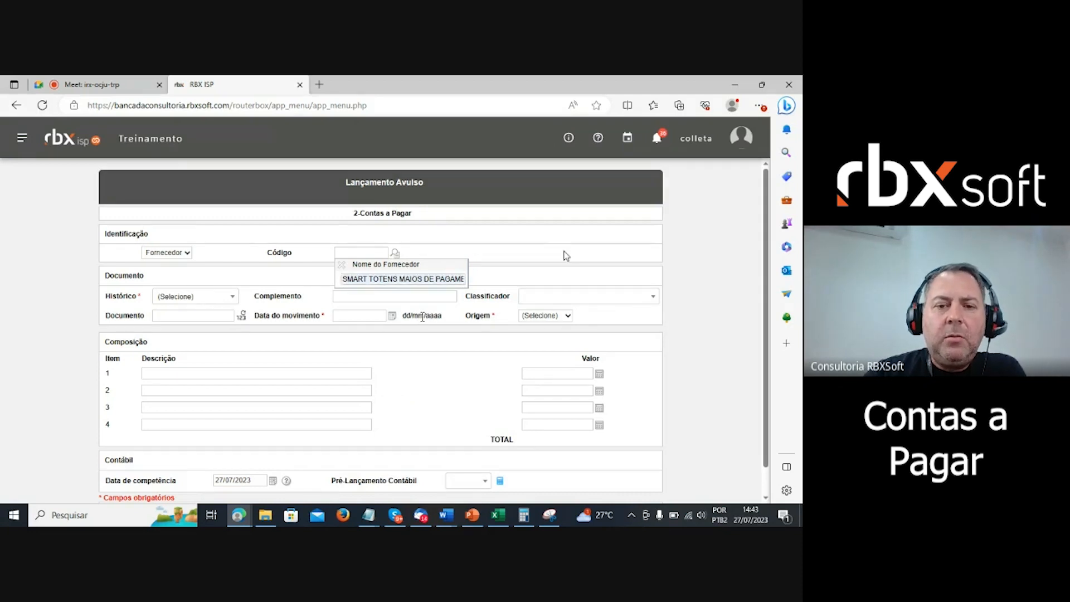
click(343, 277)
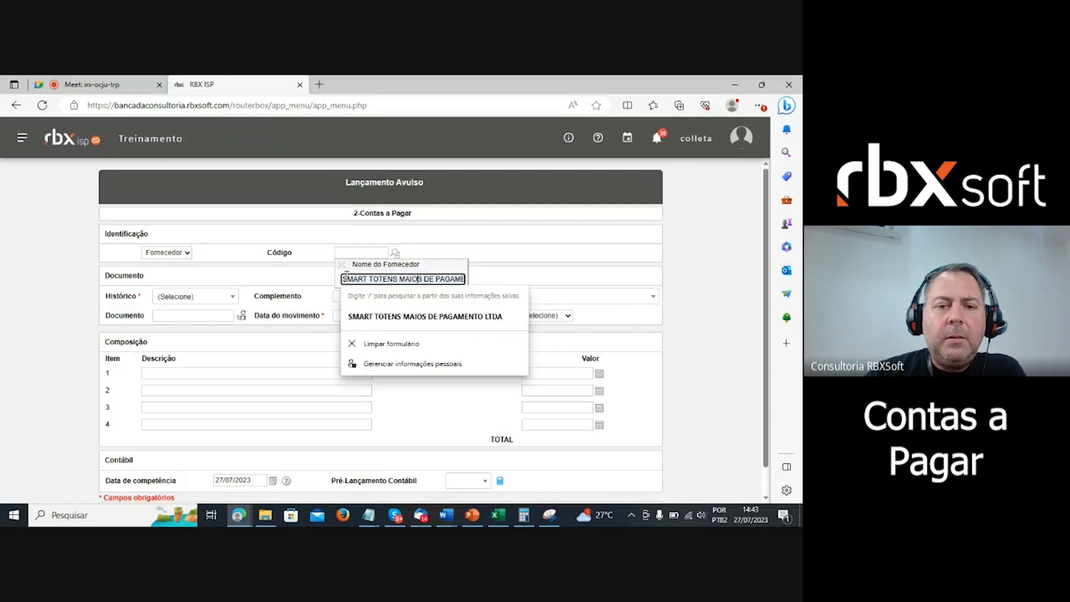
click(472, 311)
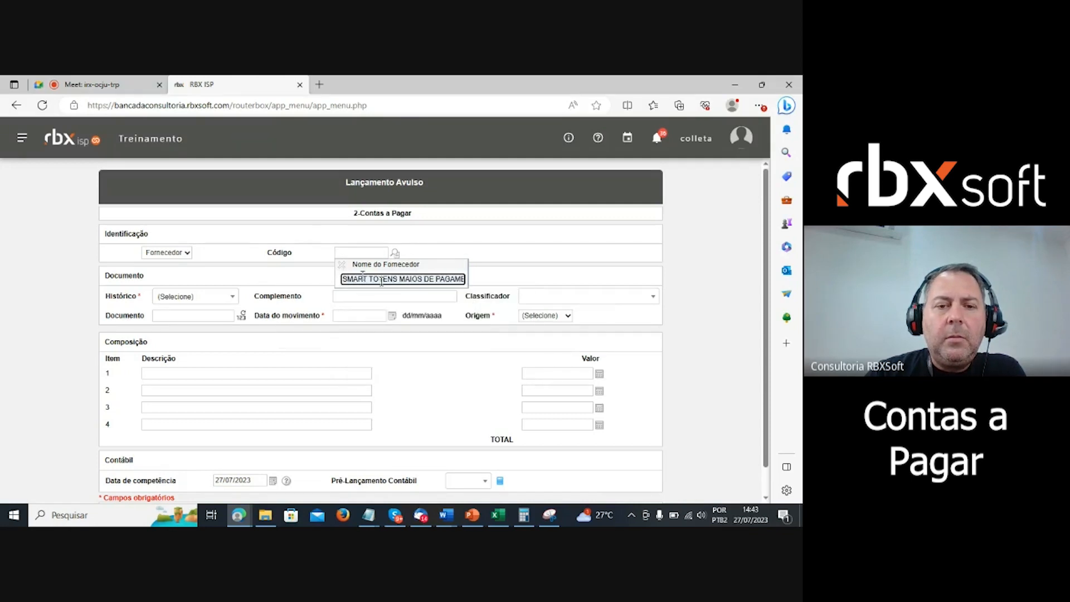
- Redo the supplier search with 'smar', close it, and bring up the Histórico options
click(340, 266)
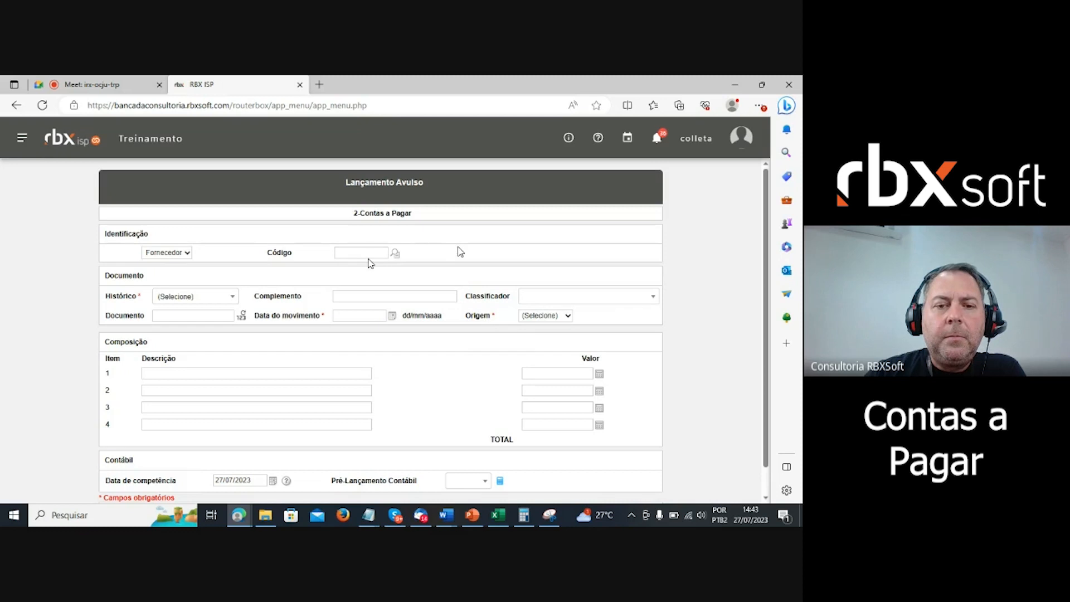
click(396, 253)
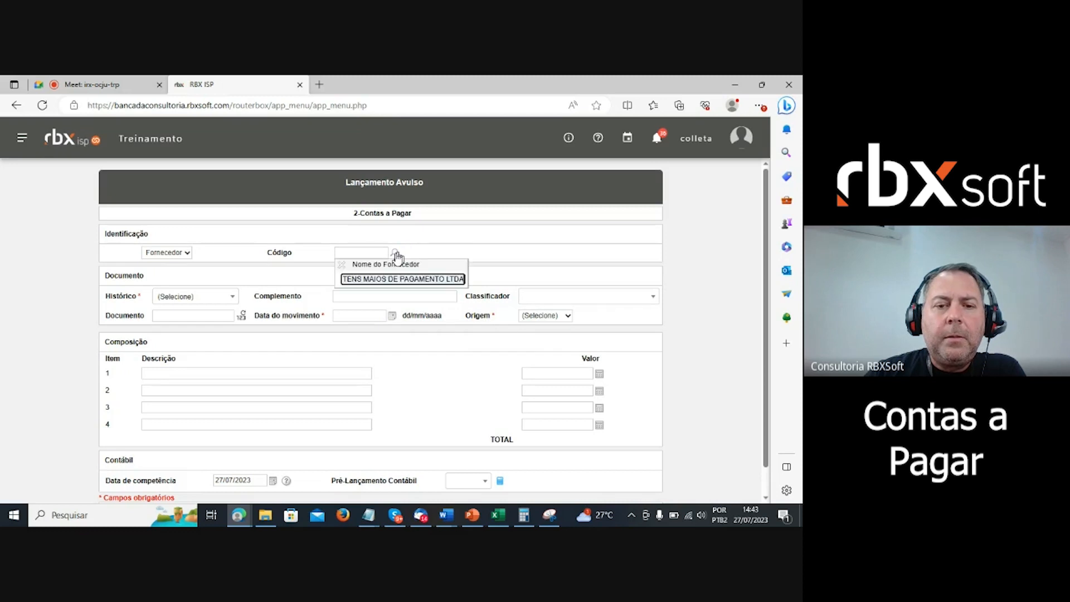
click(444, 278)
key(ctrl+a)
key(BackSpace)
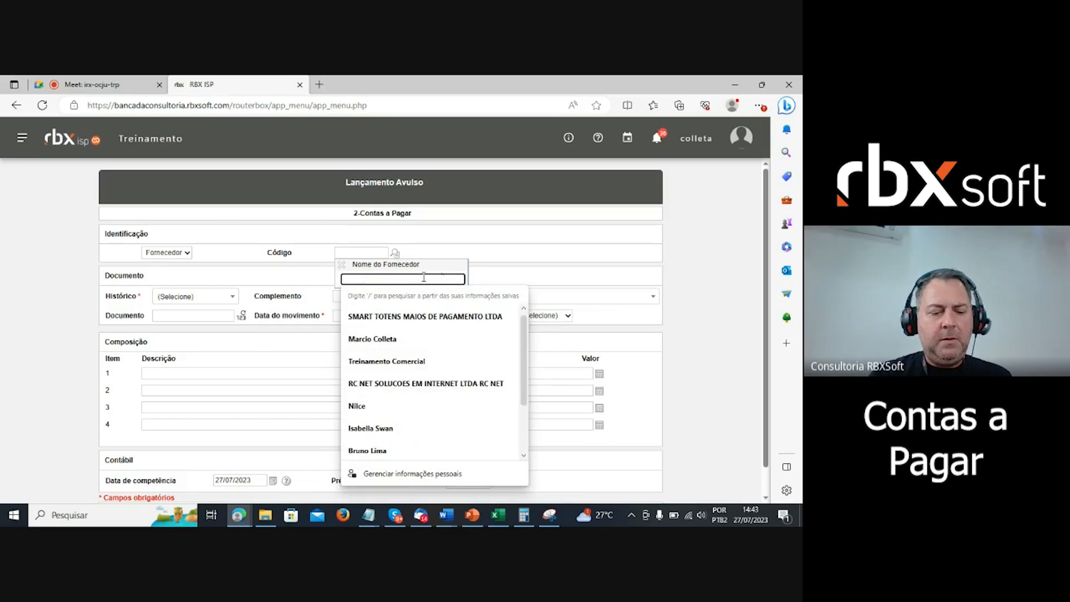
text(smar)
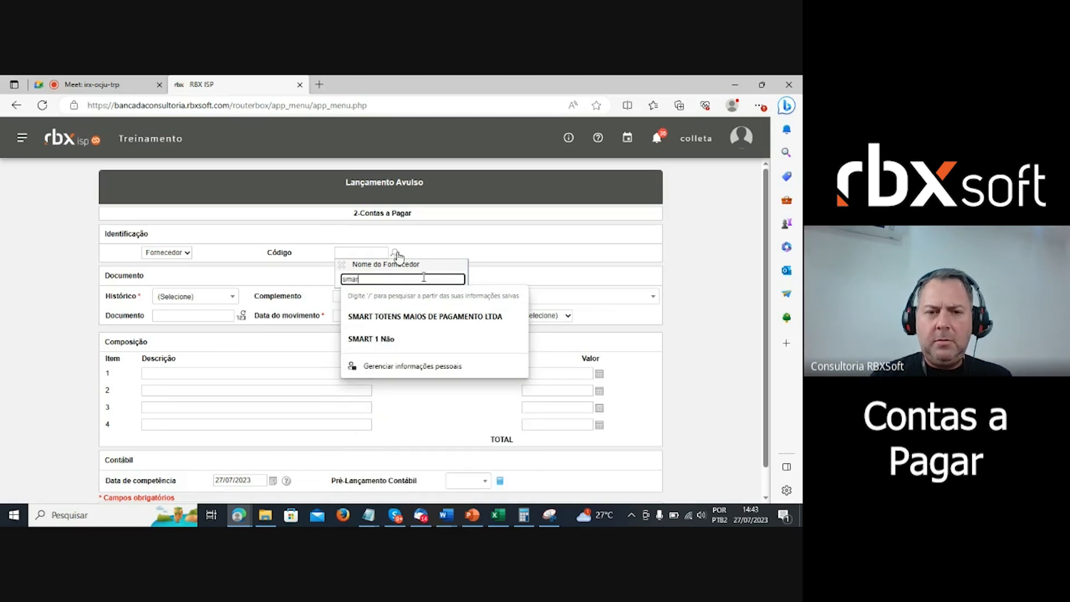
click(425, 317)
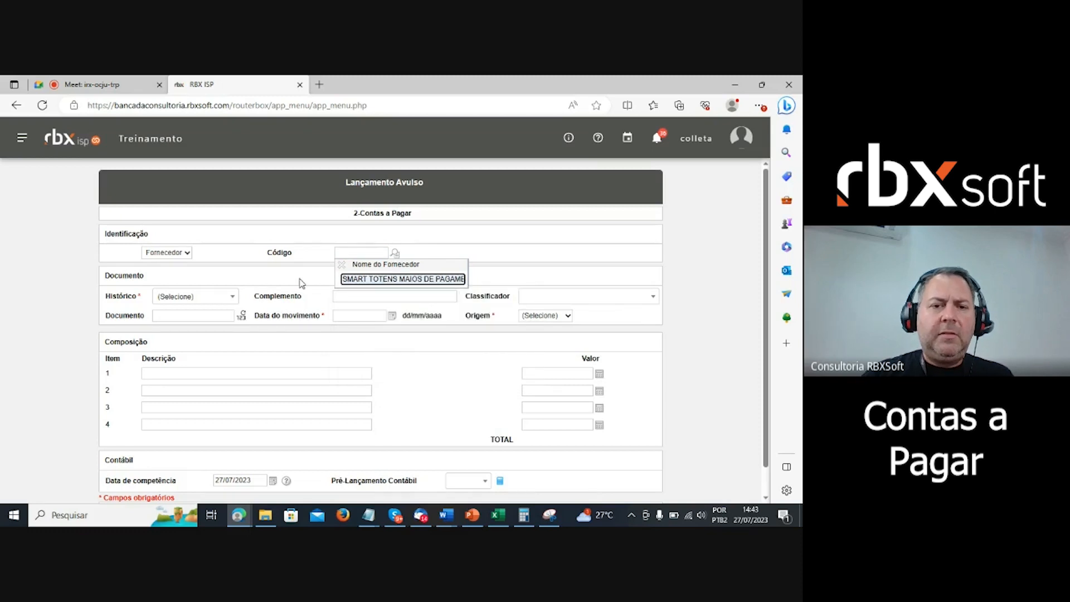
click(341, 265)
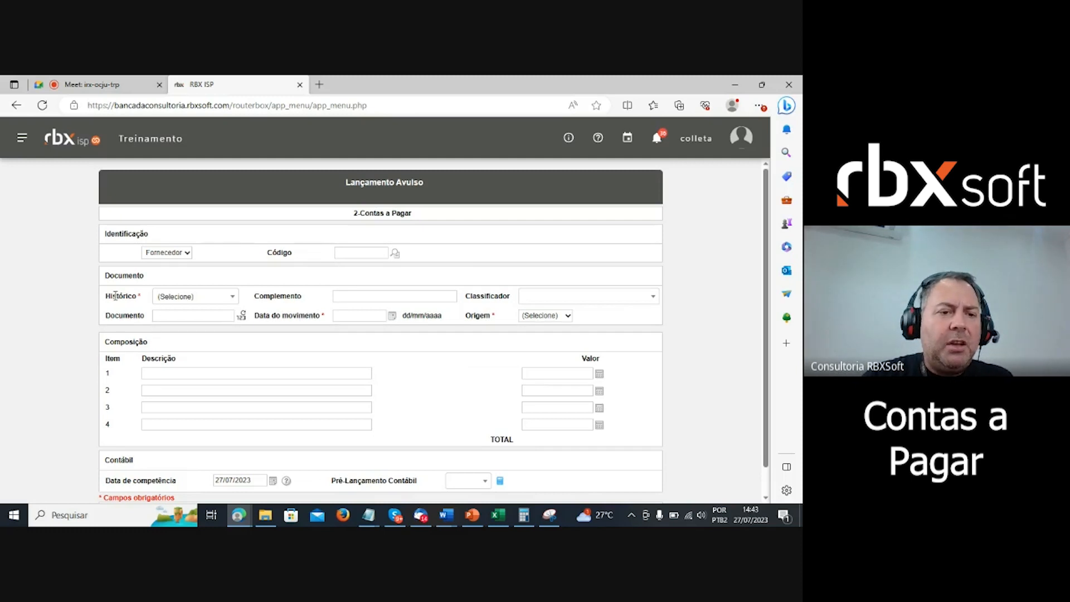
click(193, 296)
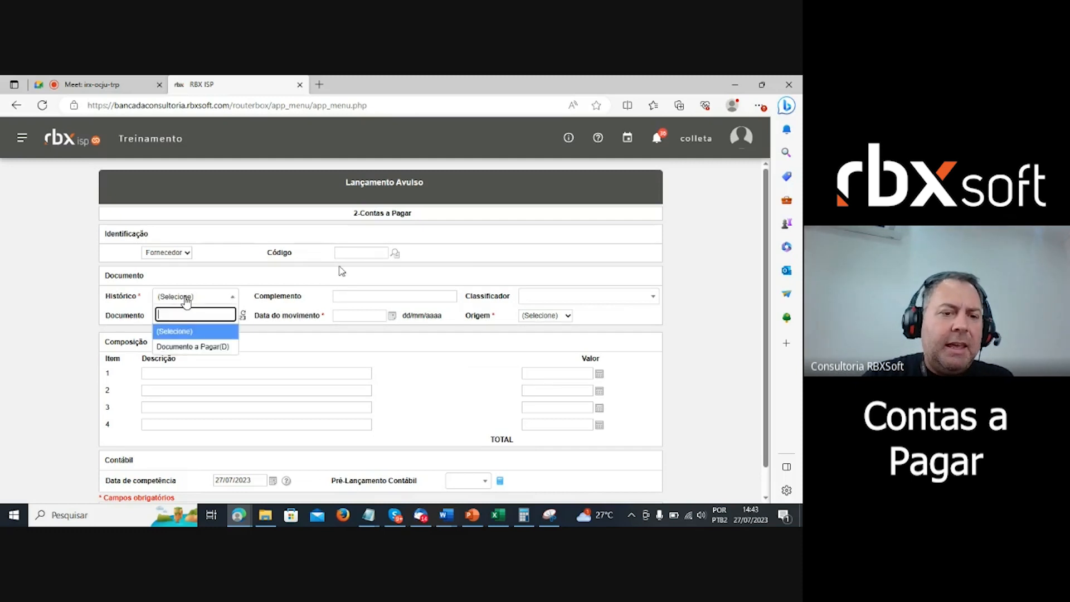
- Set Histórico to Documento a Pagar(D) and reselect SMART TOTENS MAIOS DE PAGAMENTO LTDA via 'sm'
click(198, 347)
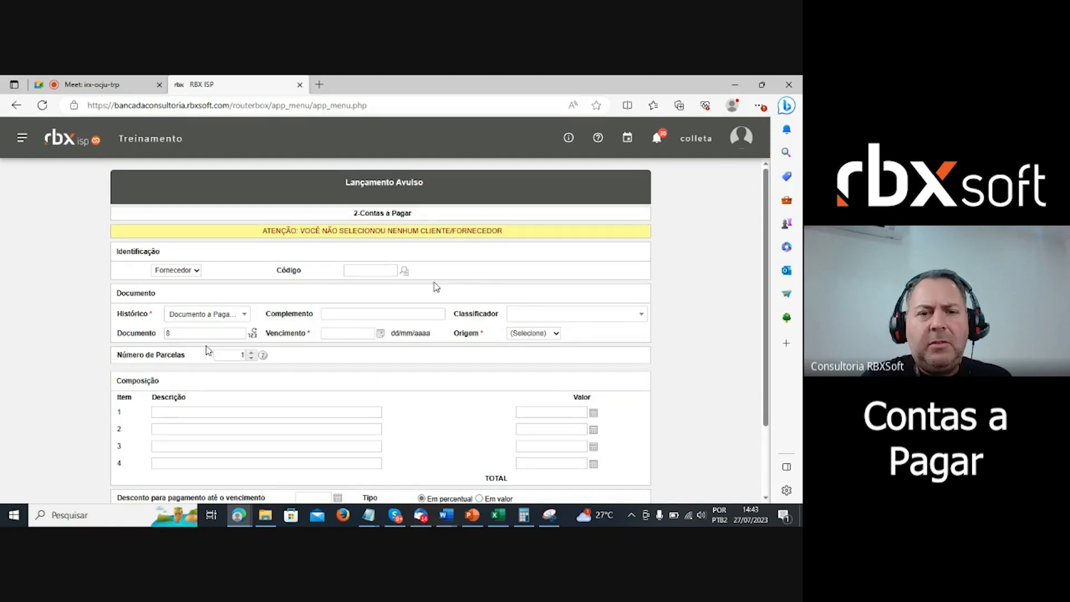
click(404, 271)
click(410, 296)
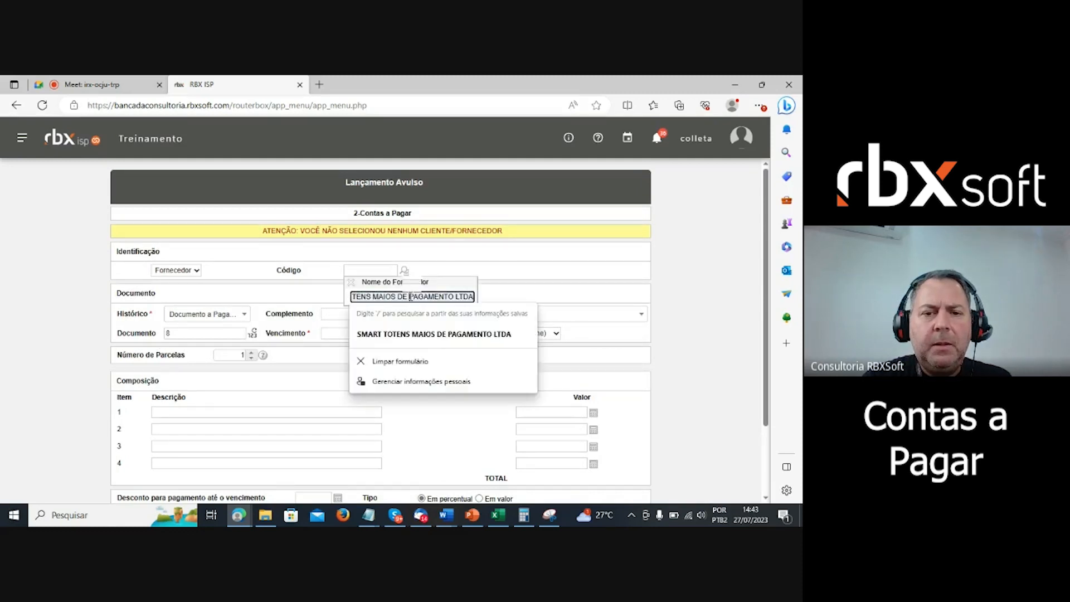
key(BackSpace)
key(BackSpace)
key(BackSpace)
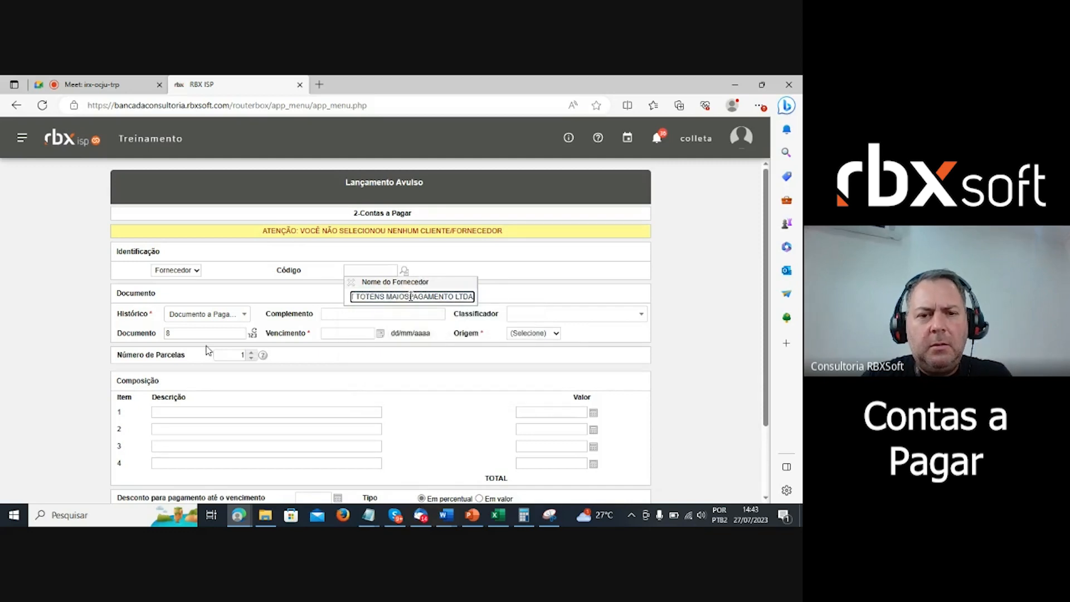
key(BackSpace)
key(BackSpace)
key(BackSpace)
key(BackSpace)
key(BackSpace)
key(BackSpace)
key(BackSpace)
key(BackSpace)
key(BackSpace)
key(BackSpace)
key(BackSpace)
key(BackSpace)
key(BackSpace)
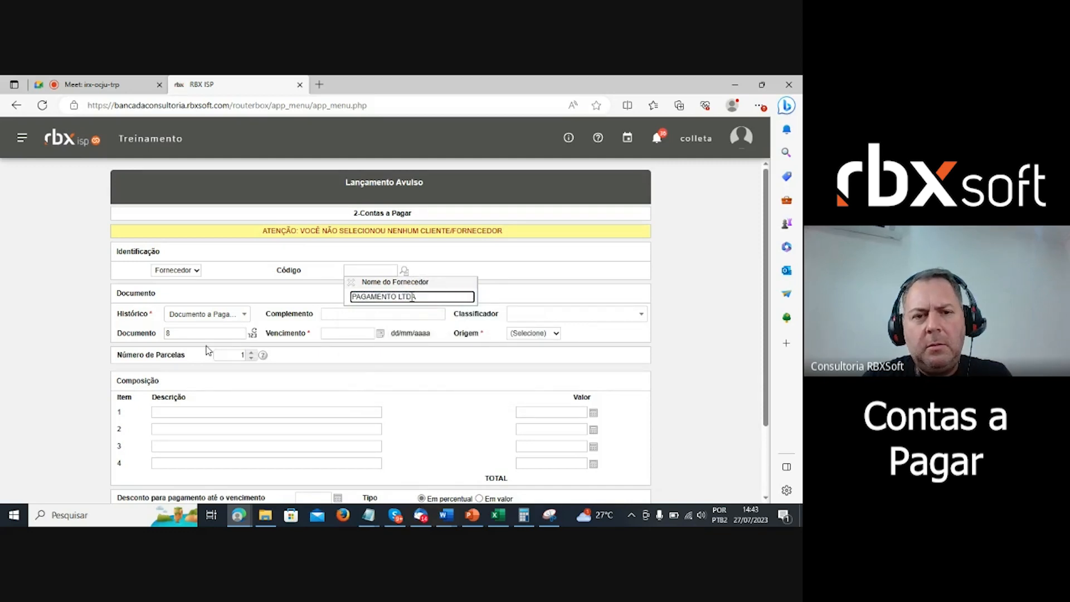
key(BackSpace)
key(BackSpace)
key(BackSpace)
key(BackSpace)
key(BackSpace)
key(BackSpace)
key(BackSpace)
key(BackSpace)
key(BackSpace)
key(BackSpace)
key(BackSpace)
key(BackSpace)
key(BackSpace)
key(BackSpace)
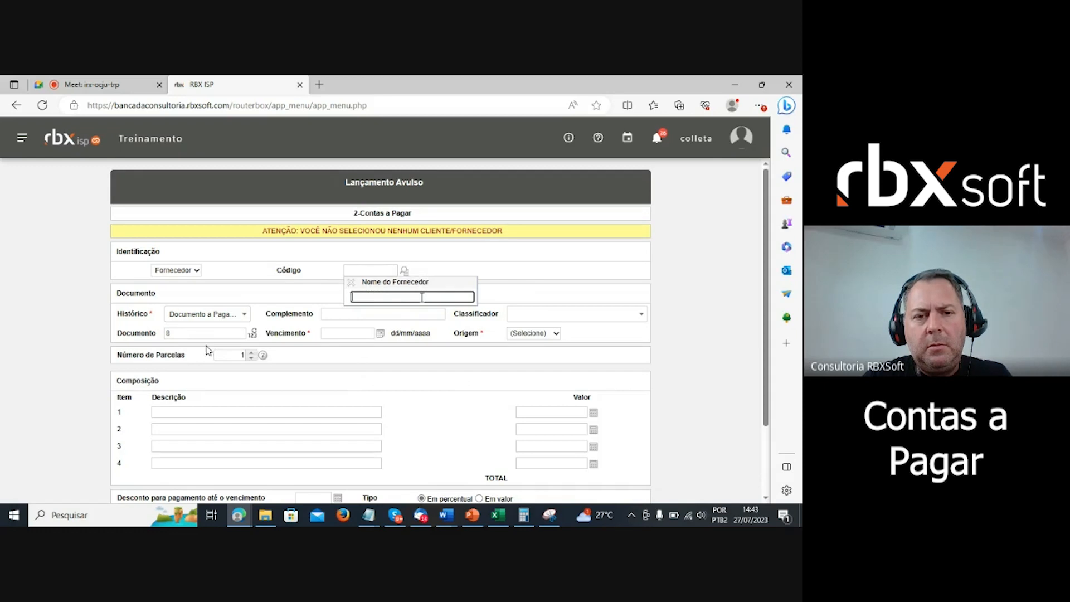
text(sm)
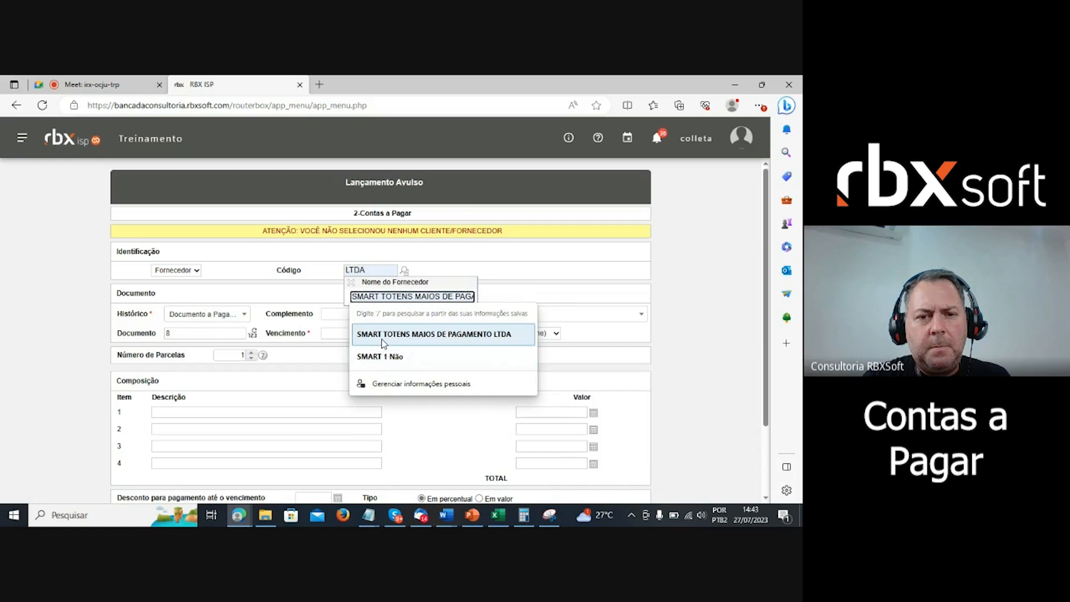
click(382, 337)
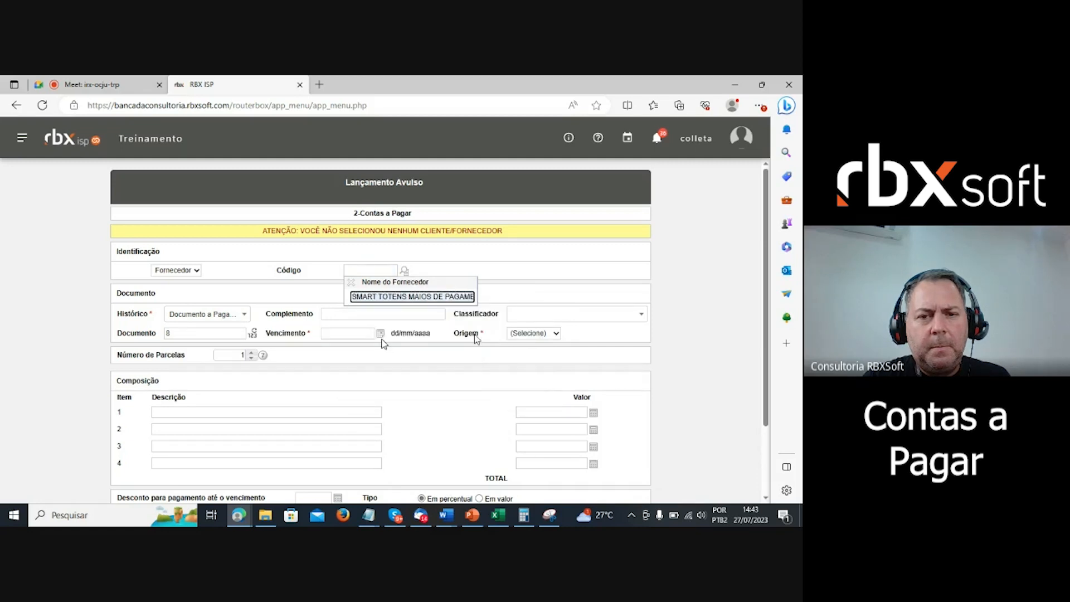
- Enter supplier Código 1 and close the supplier name popup
click(693, 330)
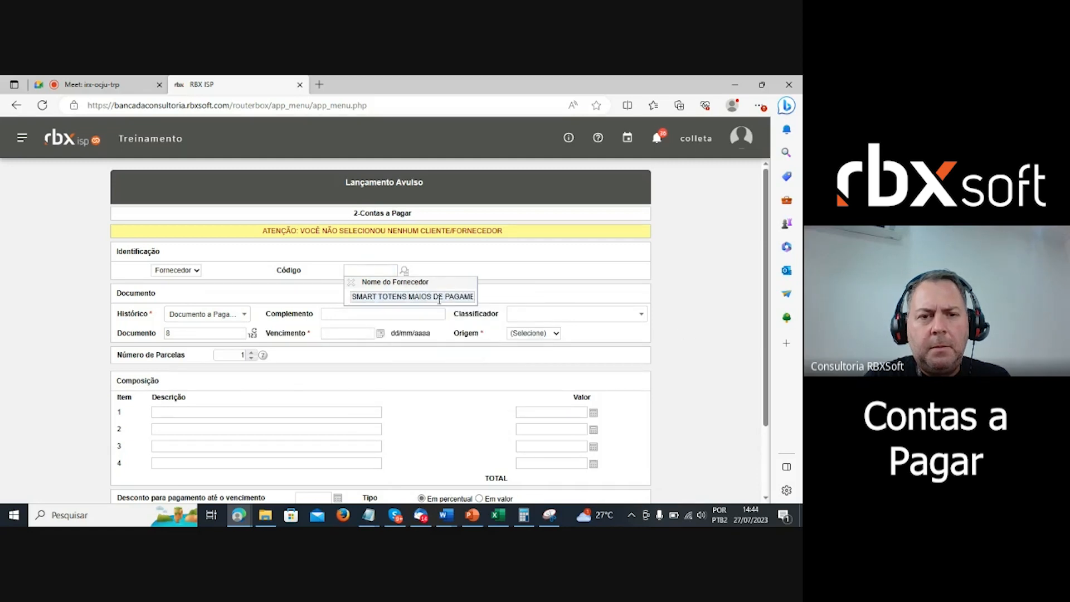
click(367, 270)
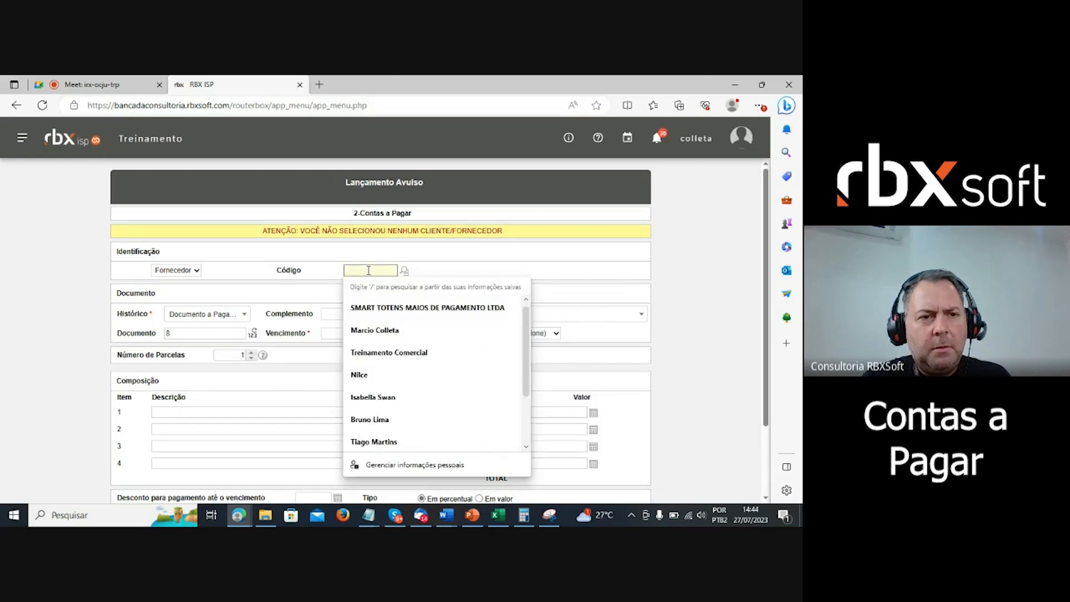
text(1)
click(446, 260)
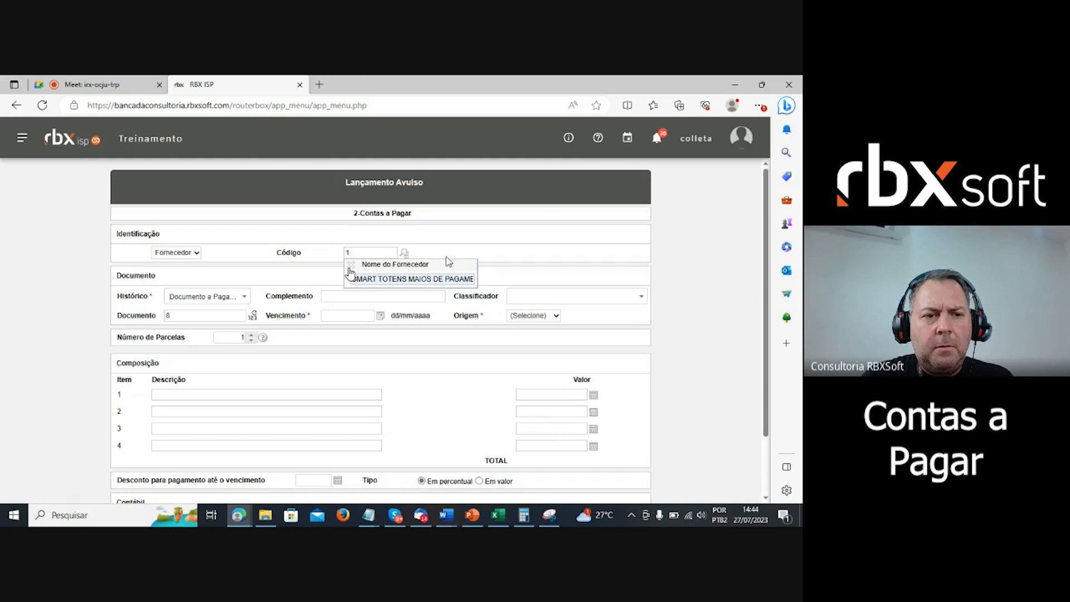
click(350, 266)
scroll(379, 349, down, 2)
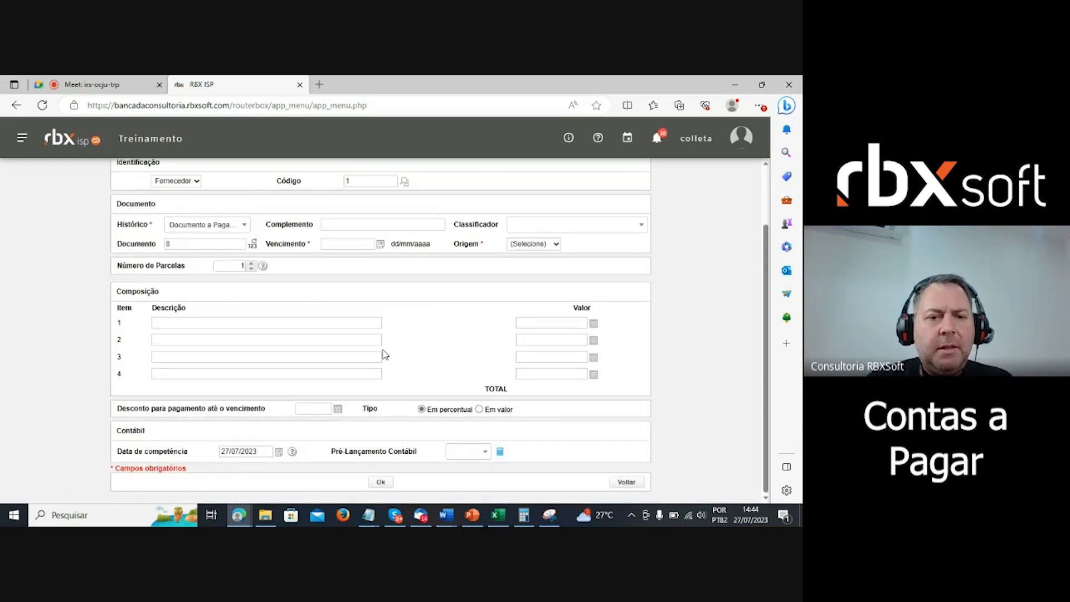
- Enter Complemento 'teste 2' and classify the payable as Materiais de Escritório
scroll(267, 348, up, 2)
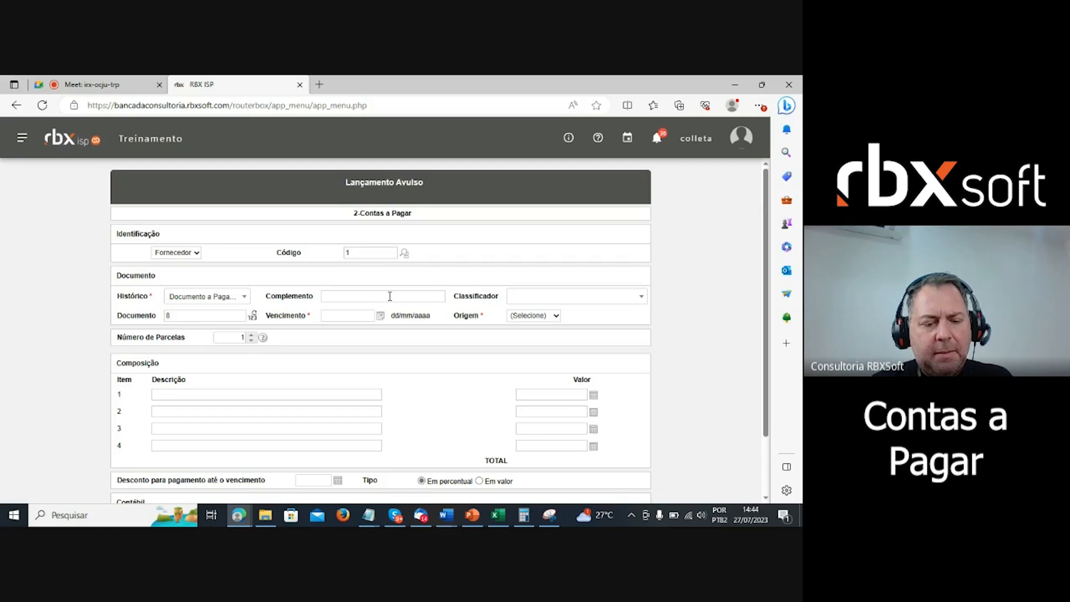
scroll(390, 296, down, 2)
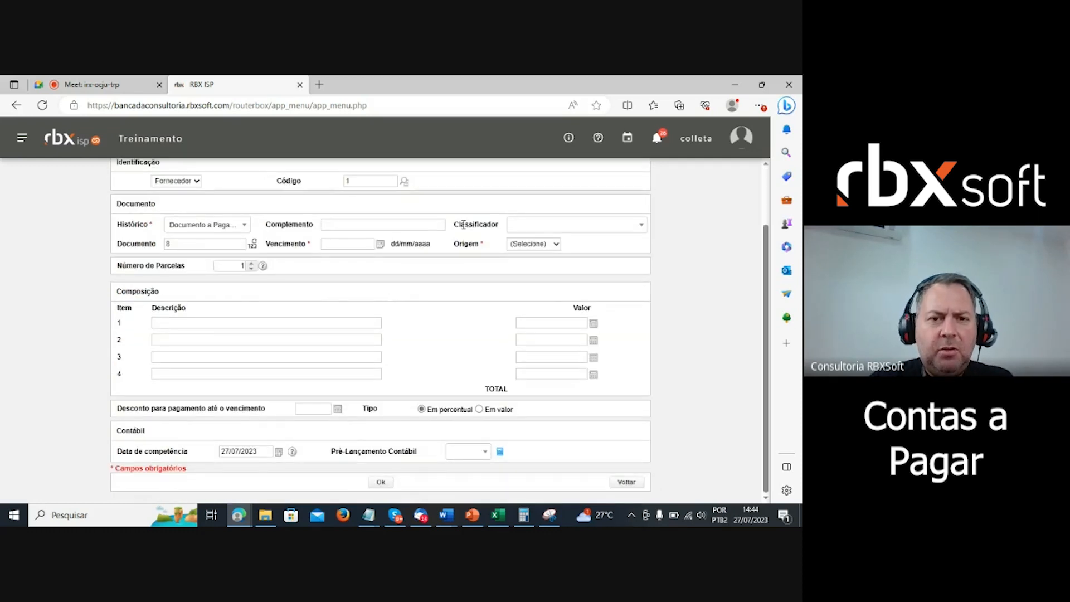
click(353, 223)
text(teste)
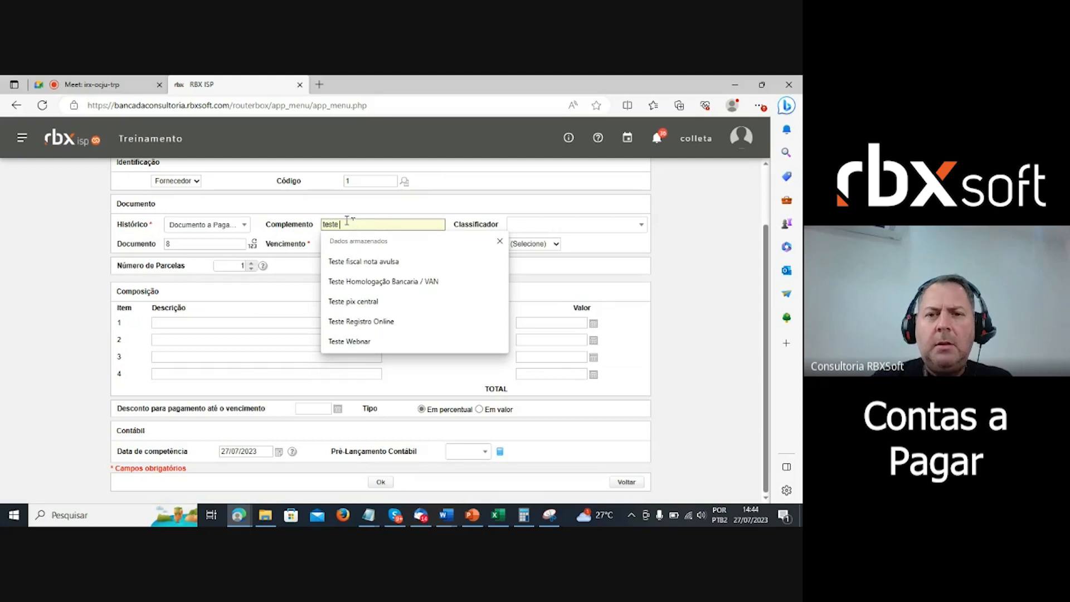
text( 2)
click(582, 229)
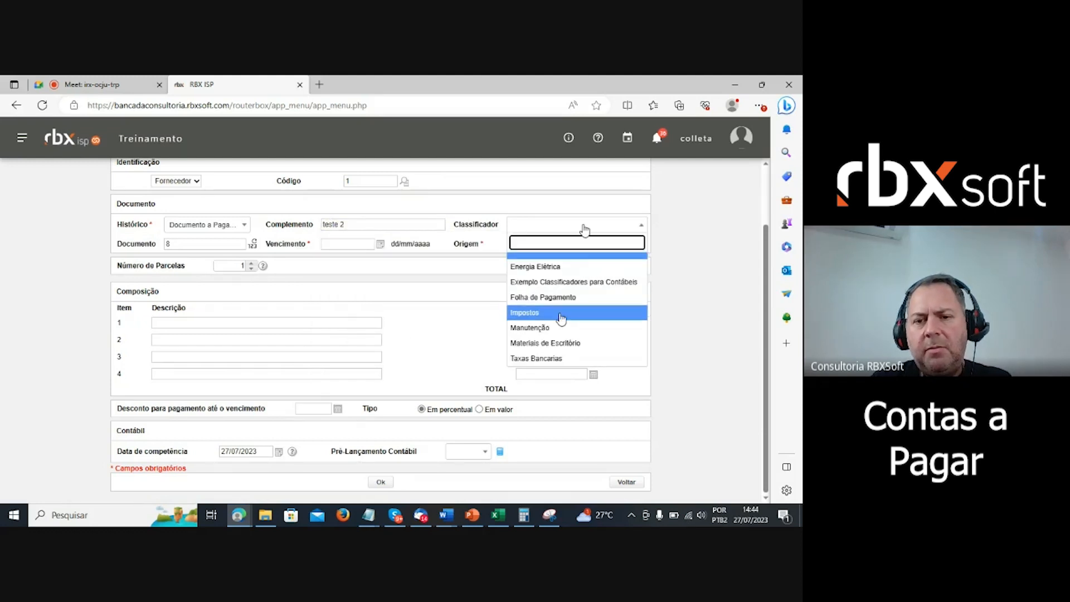
click(567, 343)
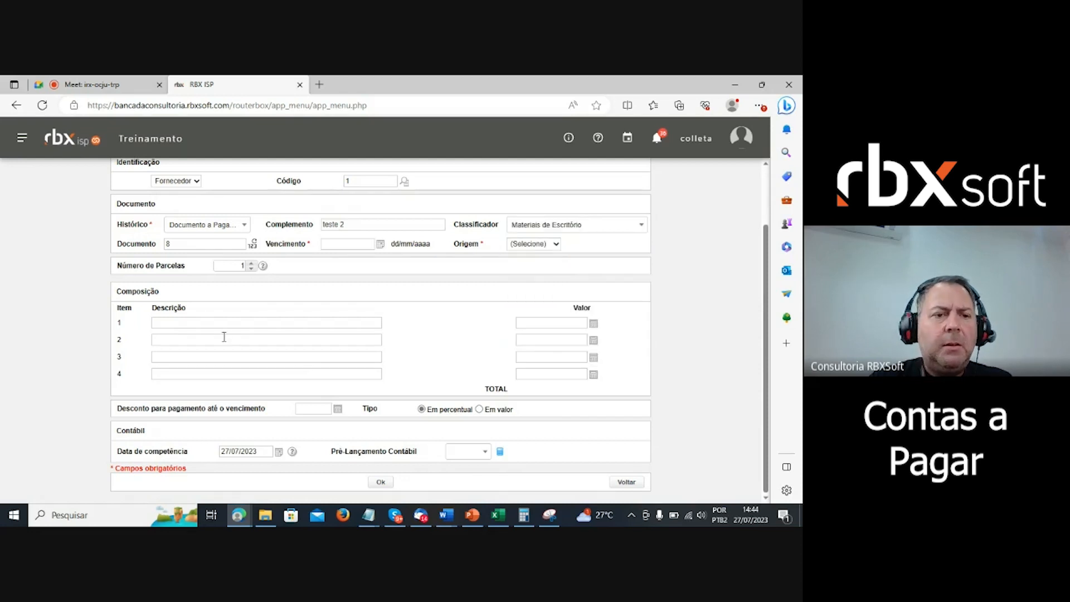
- Set the due date to 27/07/2023 and Origem to Outros
click(380, 245)
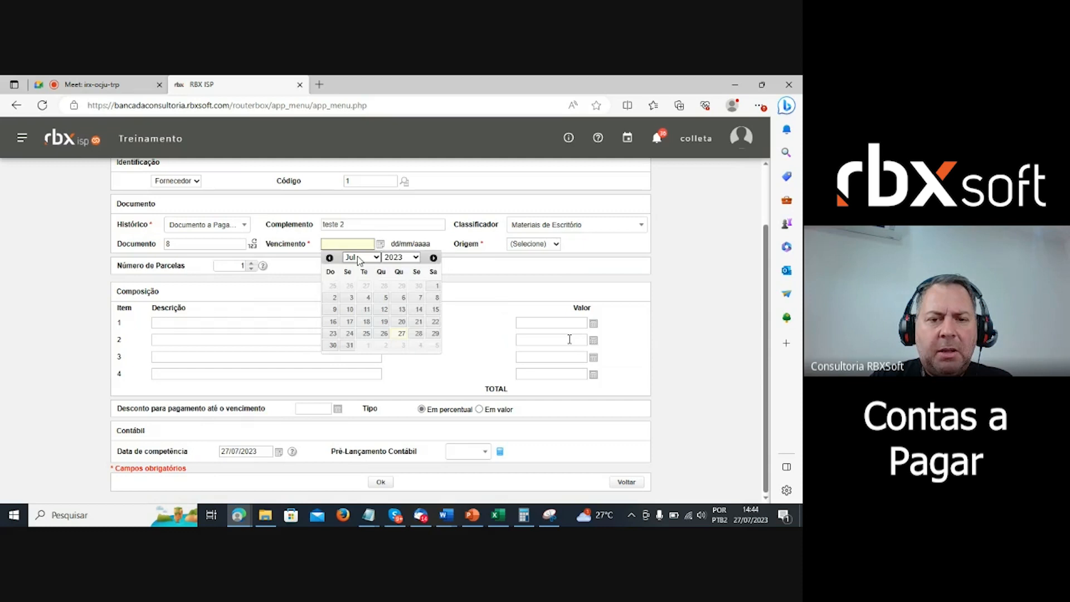
click(393, 334)
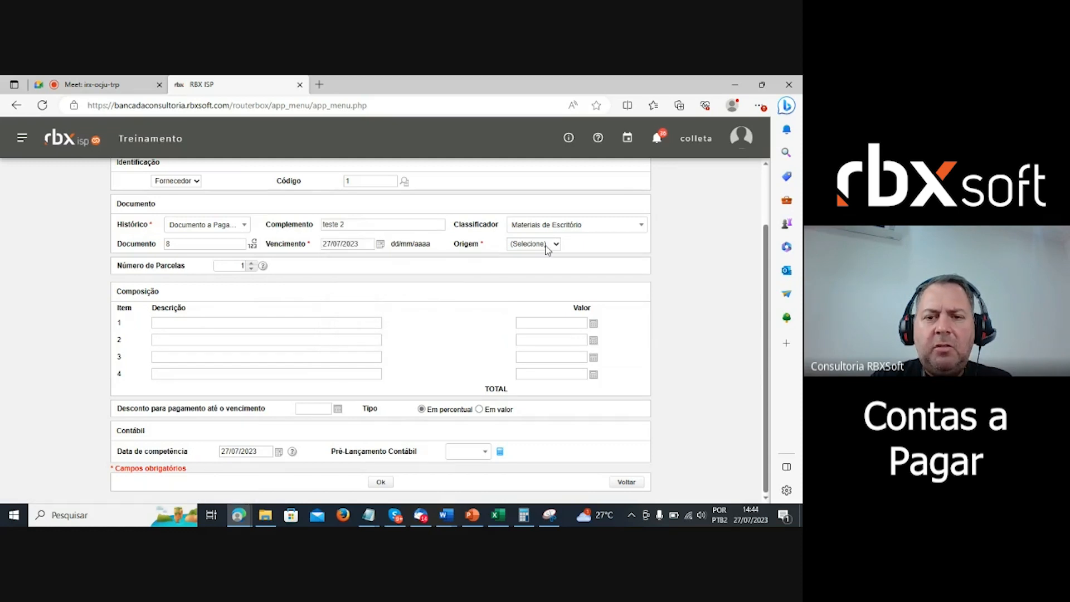
click(551, 243)
click(545, 304)
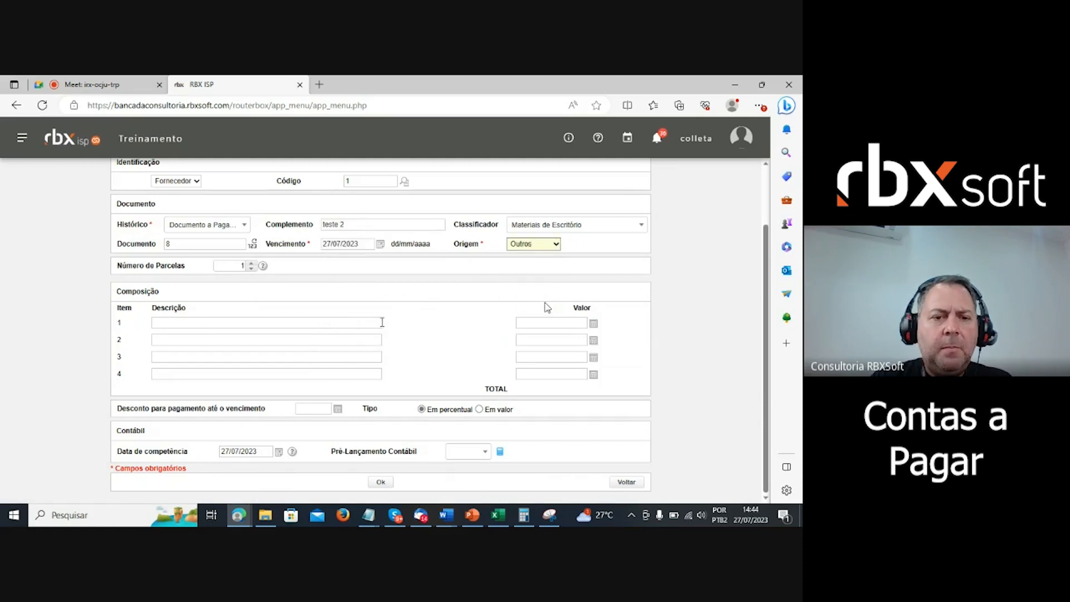
- Add an item described 'Teste' with value 50,00
click(278, 324)
text(T)
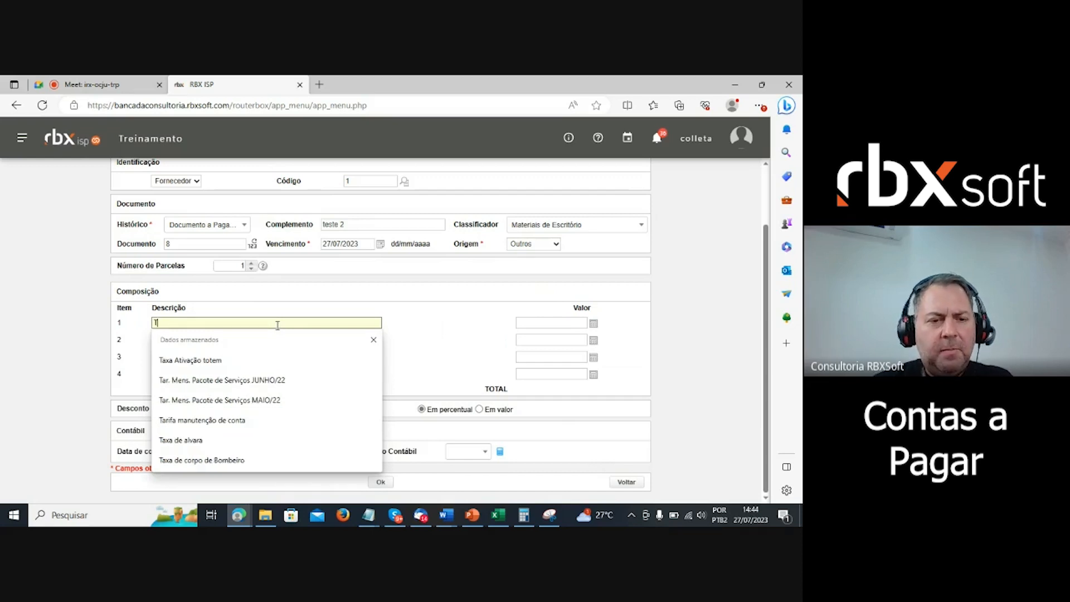
text(este)
click(552, 322)
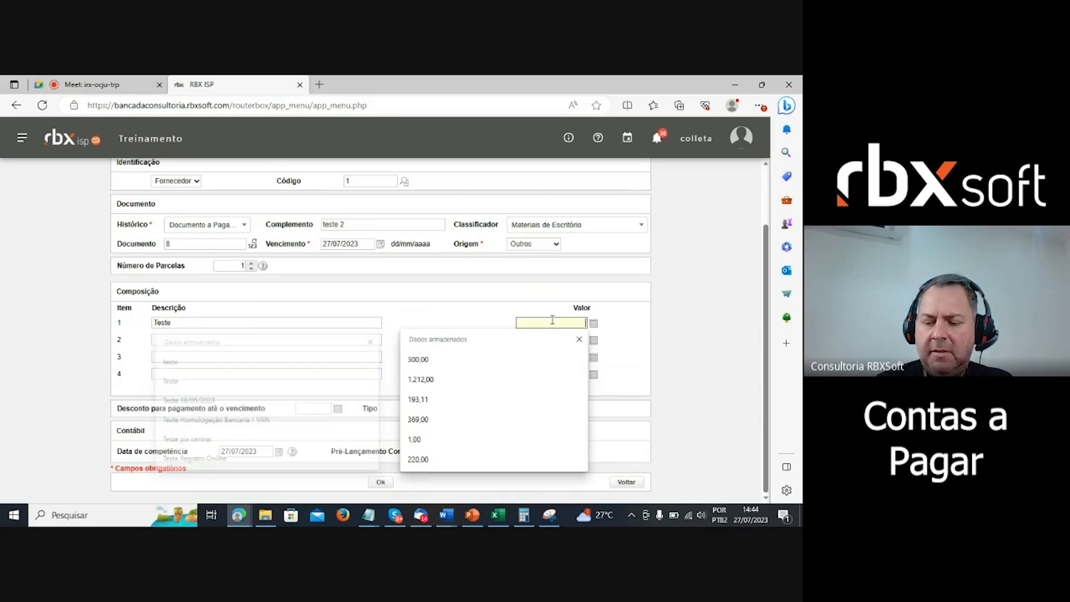
text(50,00)
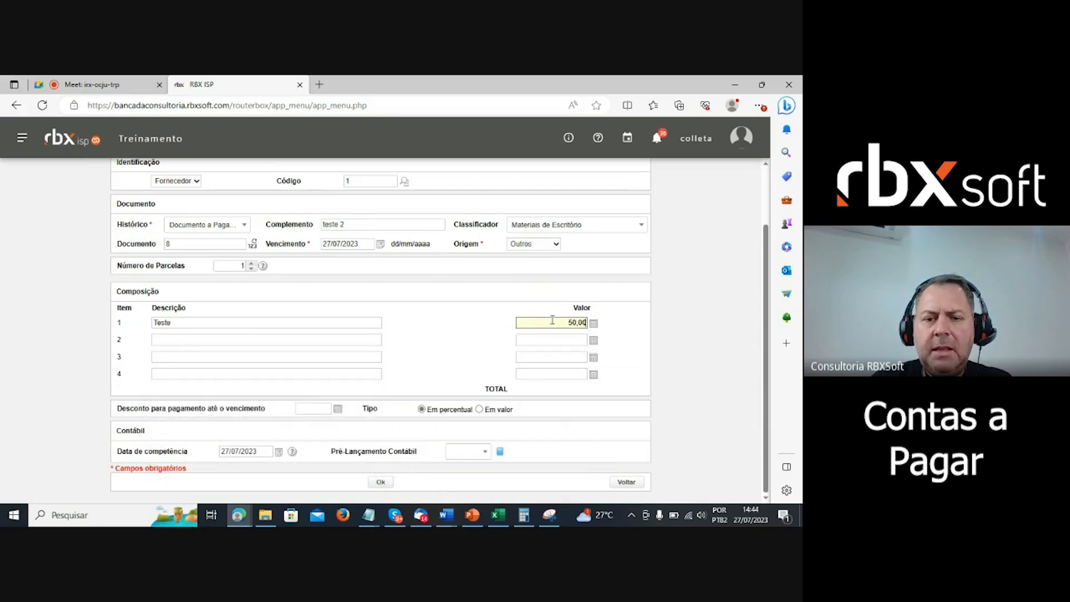
click(676, 322)
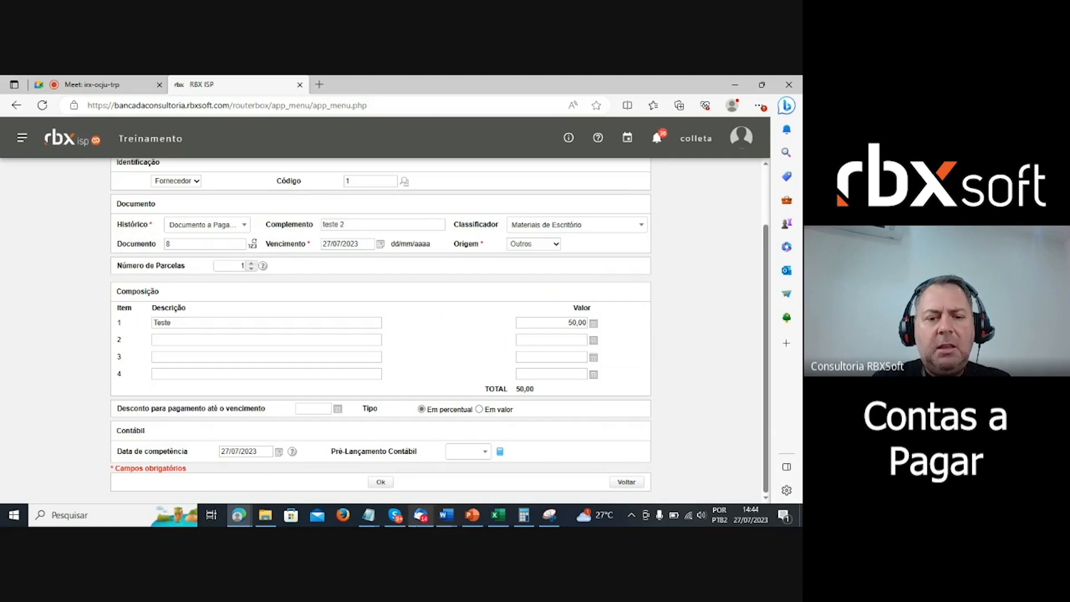
click(379, 482)
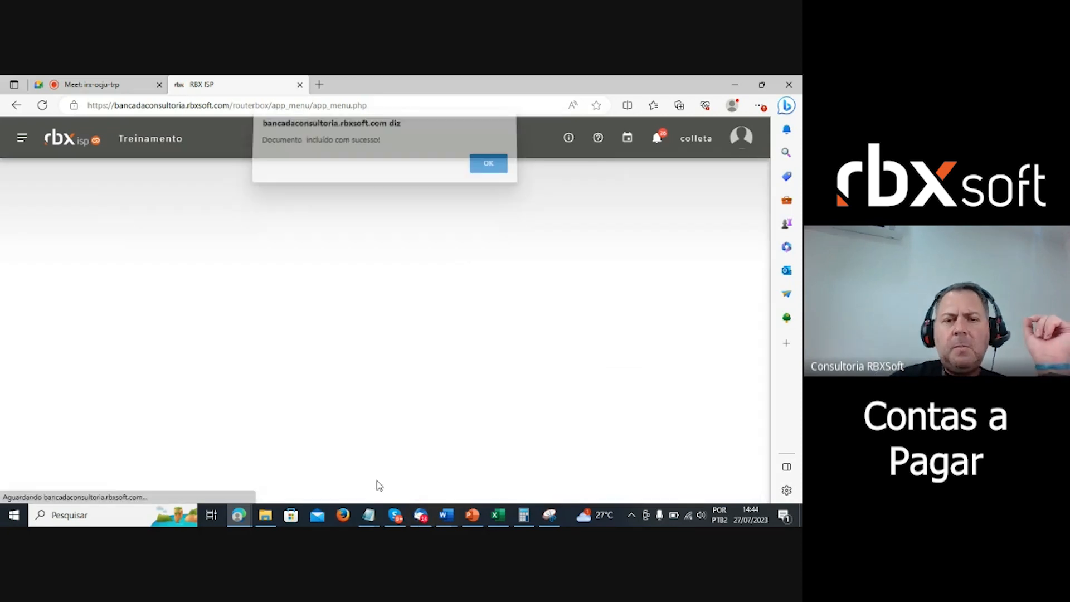
click(500, 166)
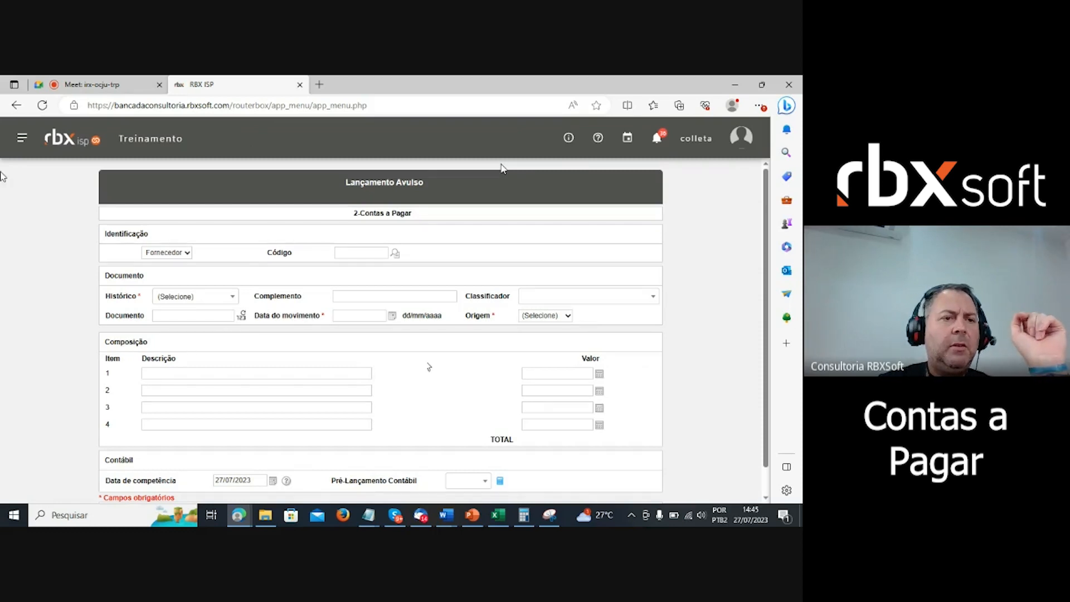
click(22, 138)
click(56, 237)
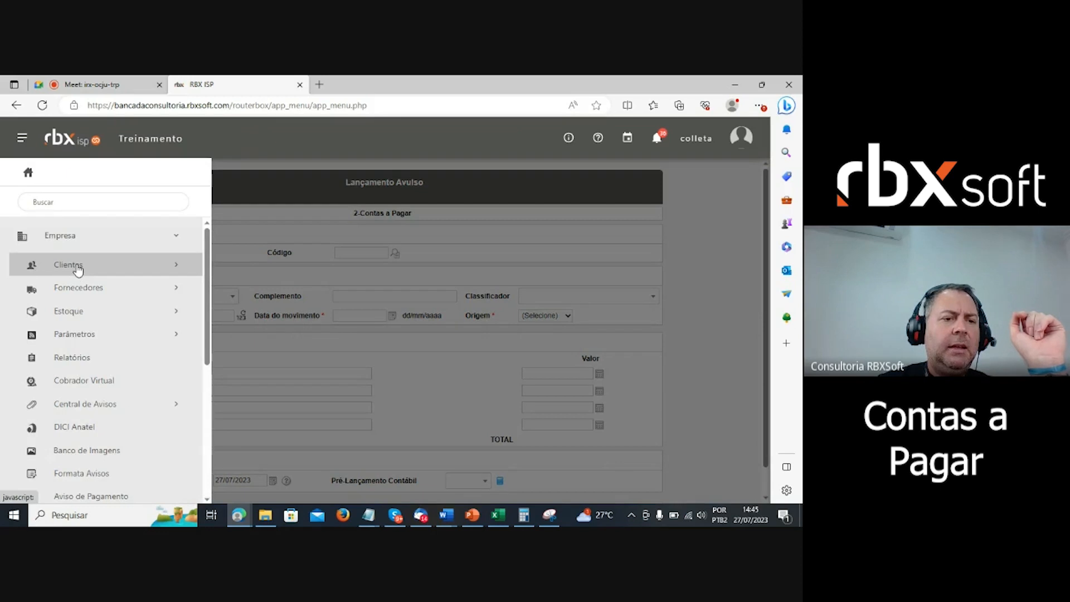
click(87, 289)
click(89, 311)
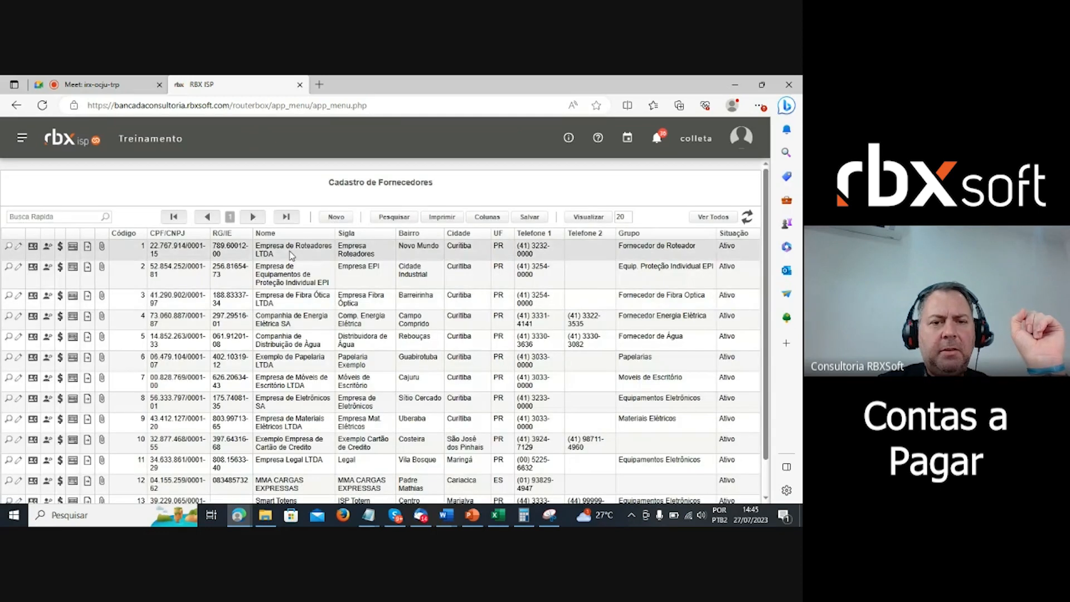
click(60, 247)
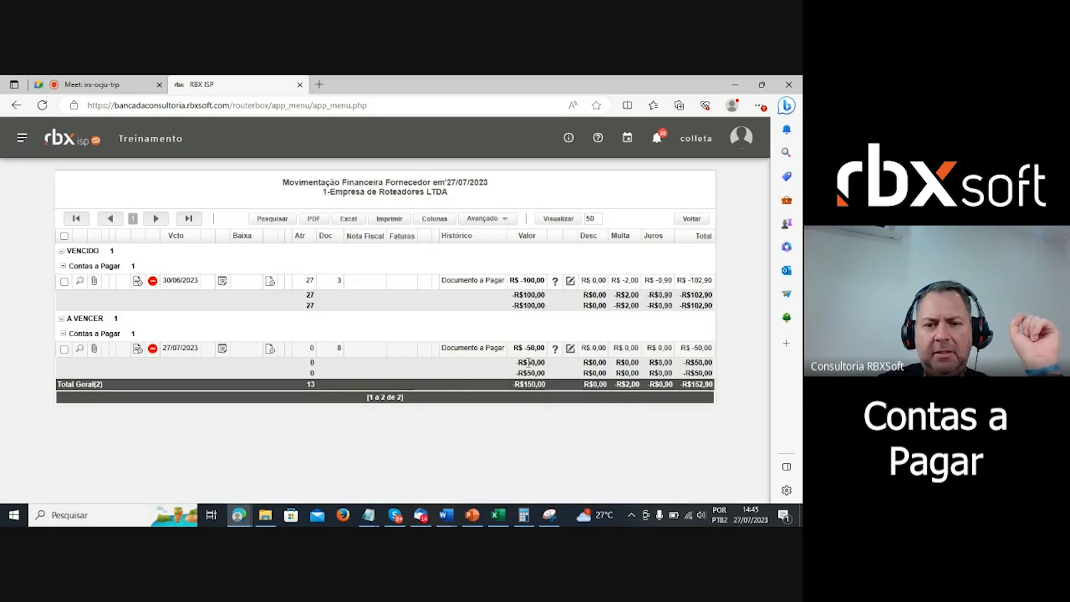
drag(523, 348, 536, 349)
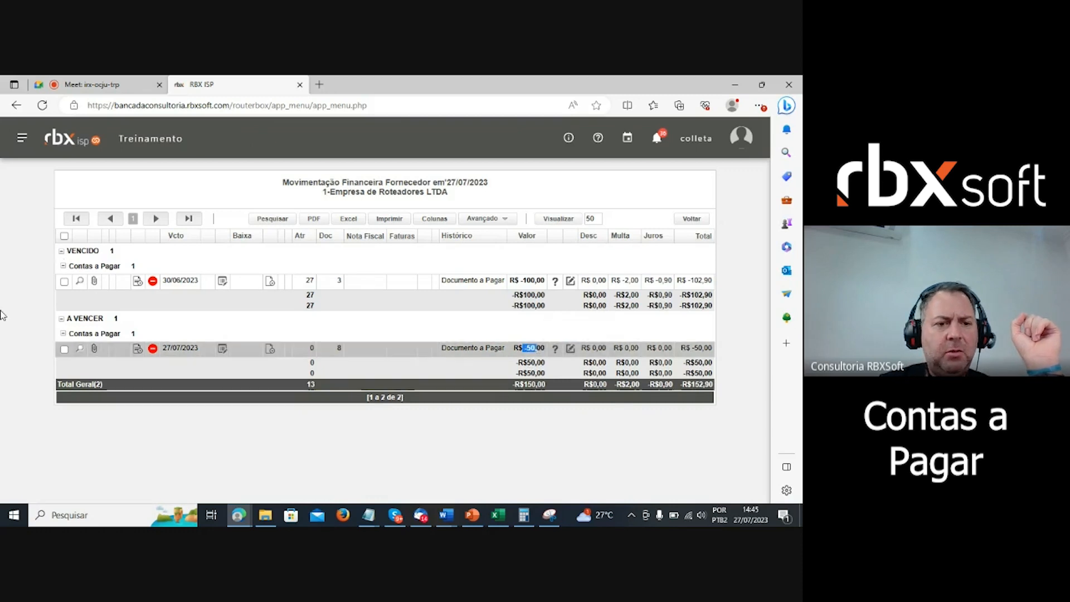
click(480, 312)
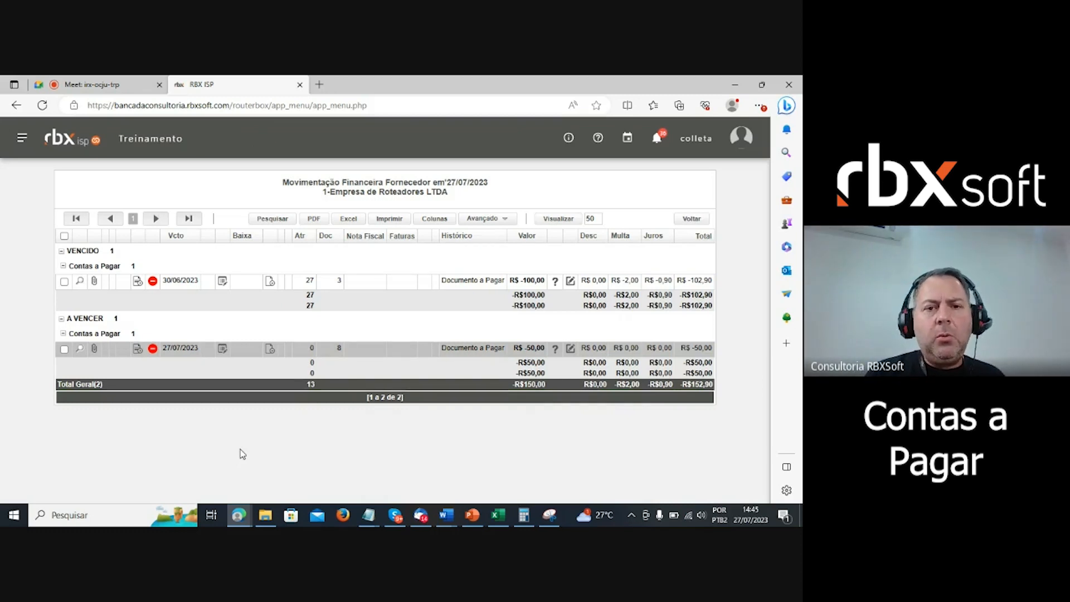
click(691, 219)
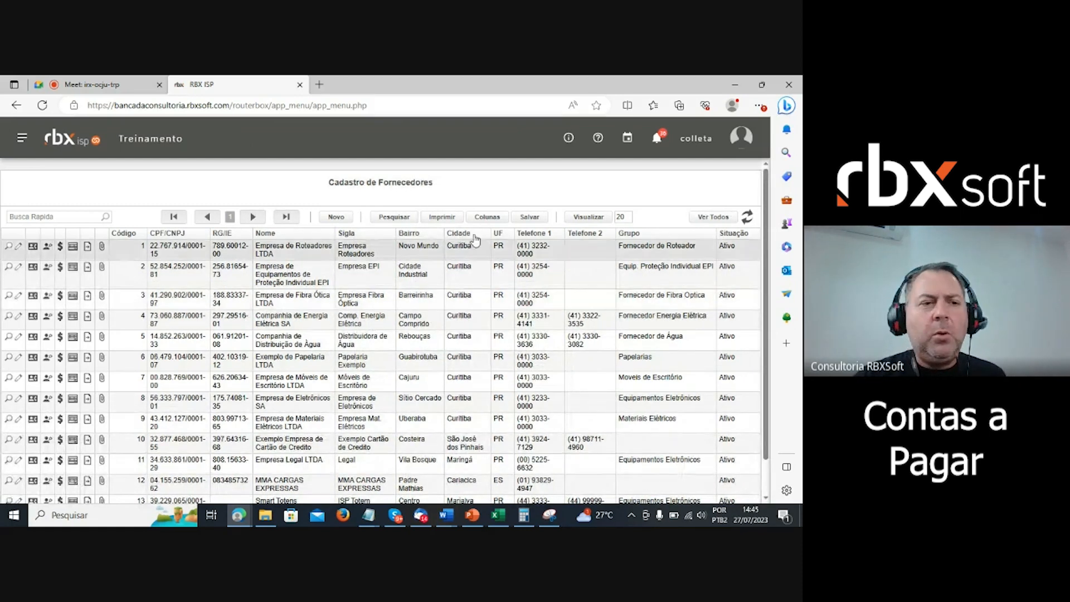
- Go to Financeiro > Movimento C/C and load movements for account 2 (Contas a Pagar)
click(22, 140)
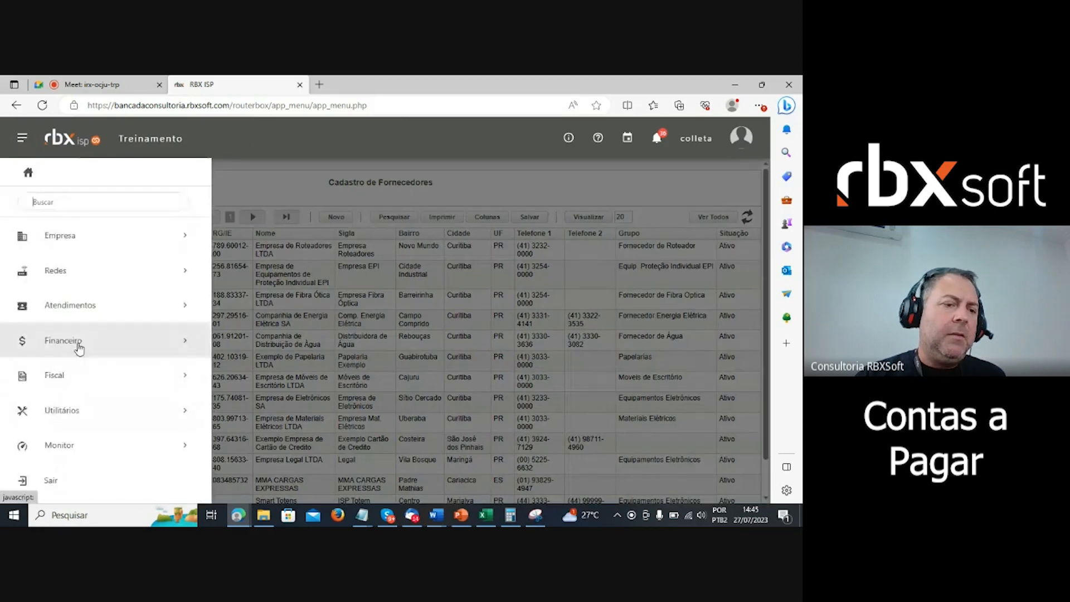
click(81, 347)
scroll(81, 348, down, 4)
click(78, 401)
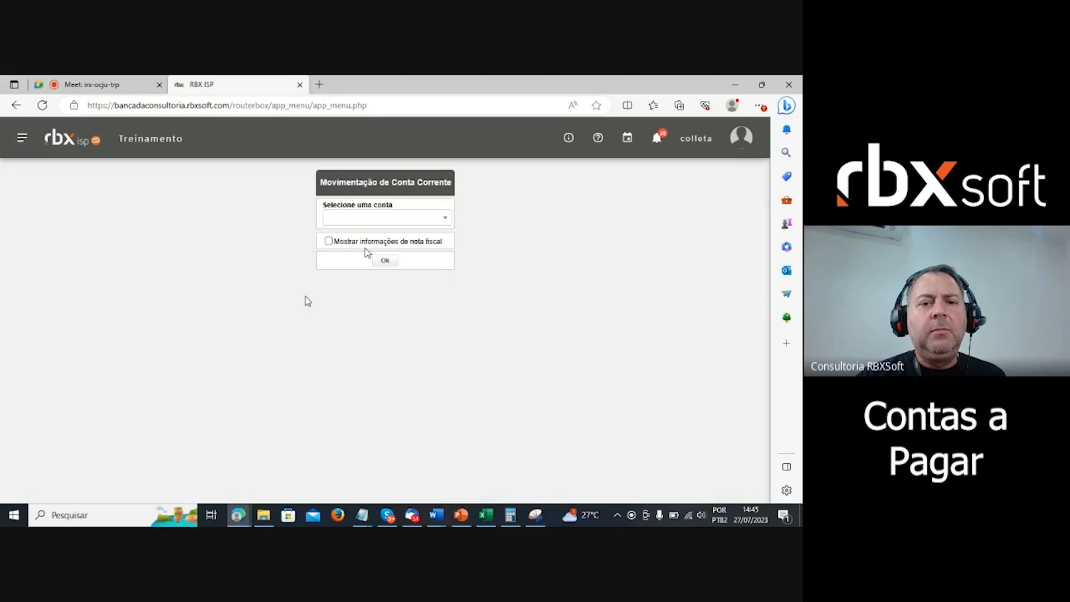
click(376, 221)
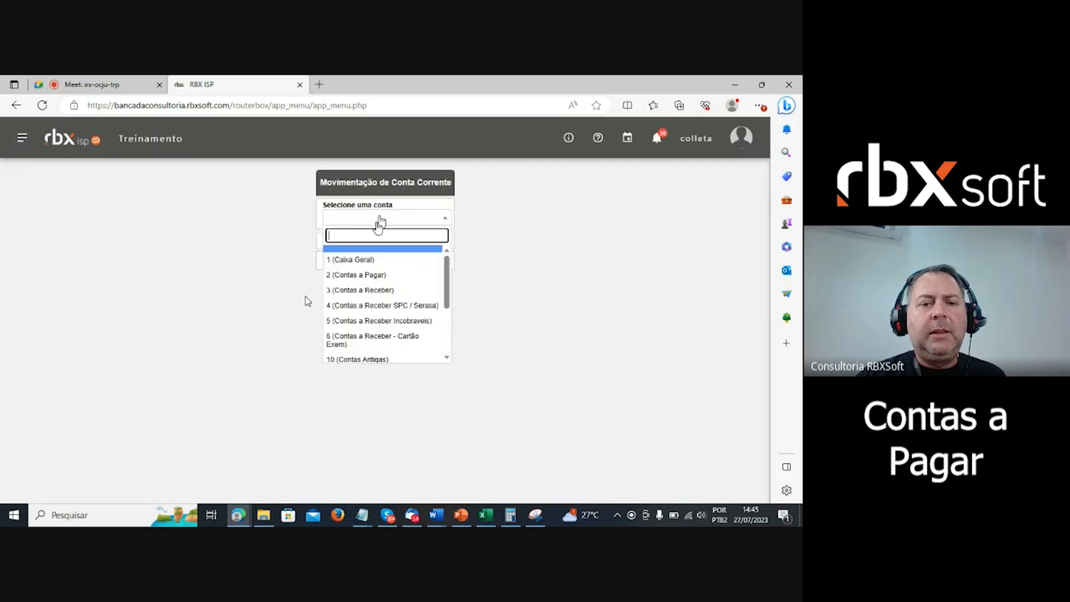
click(400, 276)
click(386, 262)
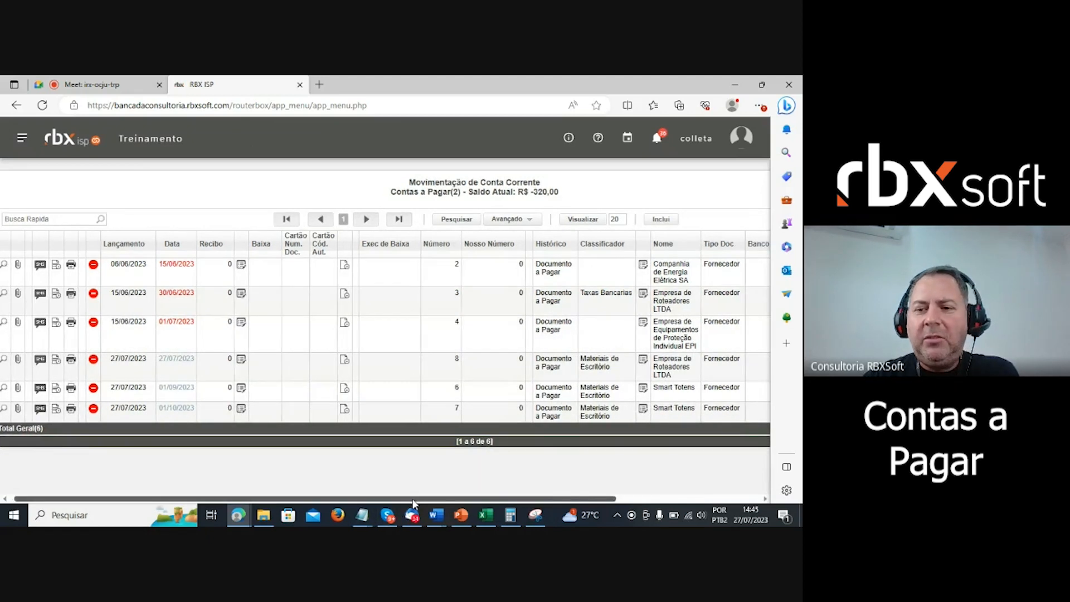
drag(419, 498, 566, 500)
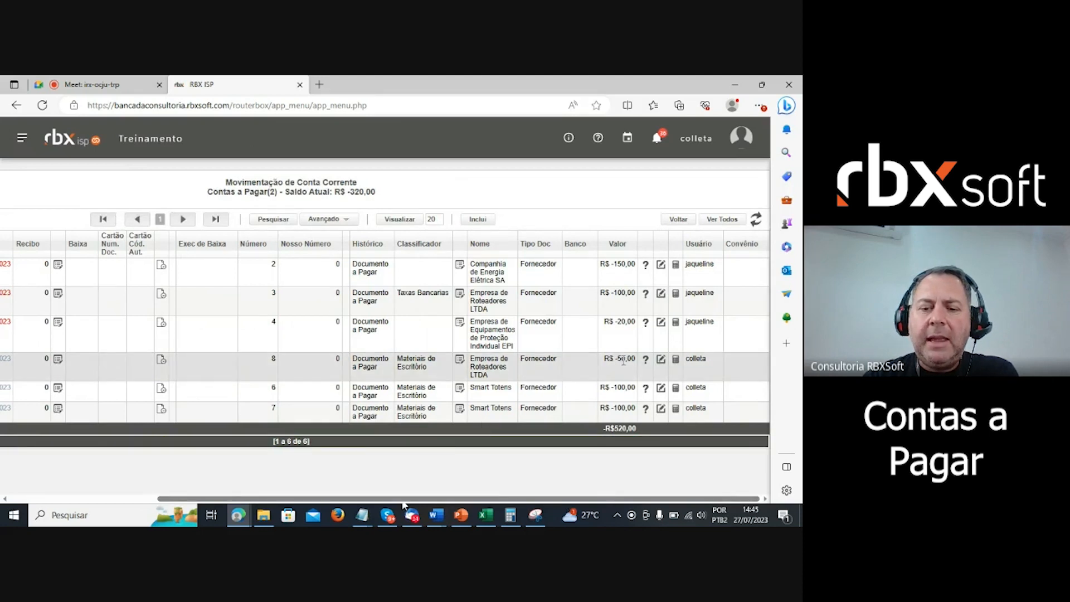
scroll(404, 501, left, 3)
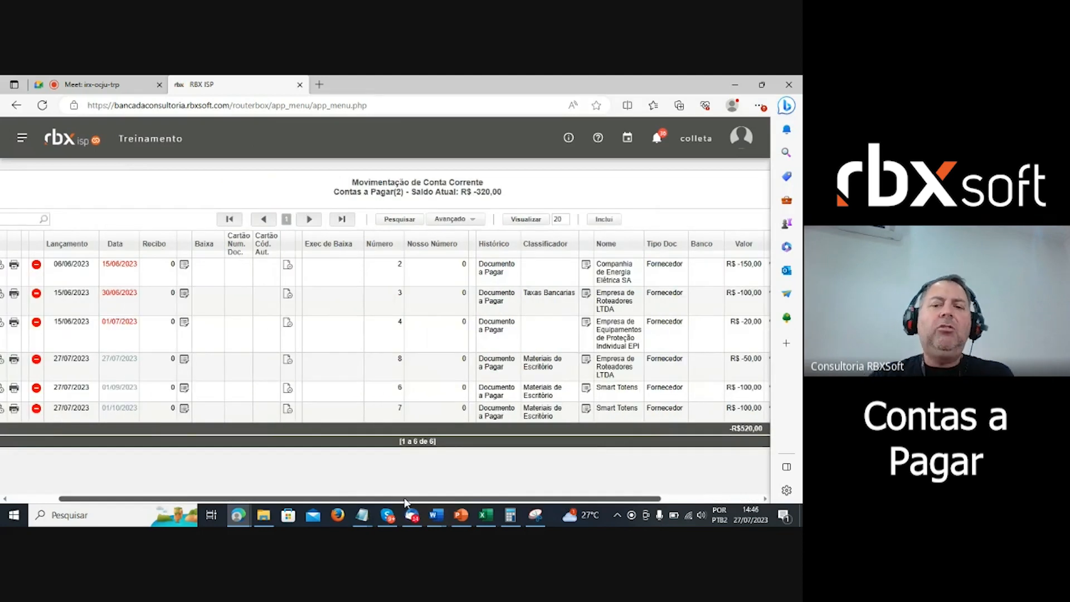
scroll(406, 500, left, 2)
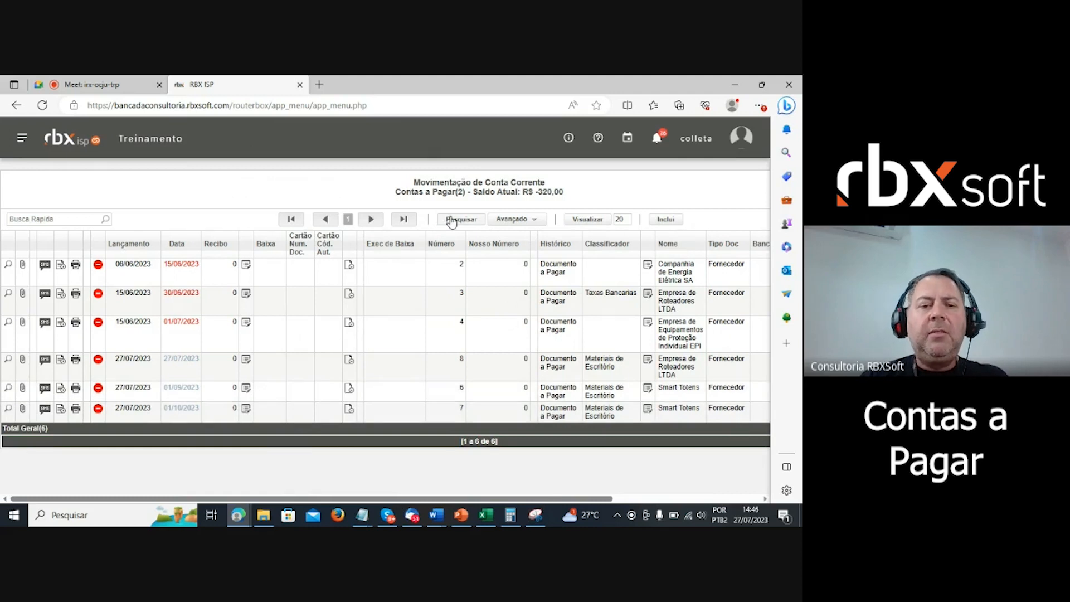
- Filter the movement search by supplier Código 1 and Histórico Documento a Pagar
click(452, 220)
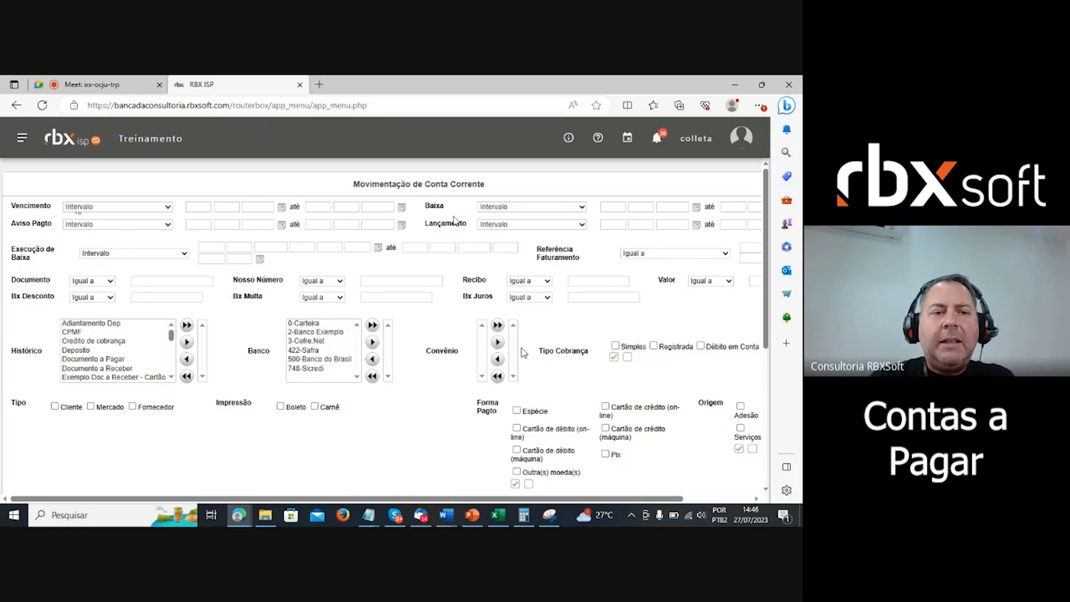
scroll(514, 353, down, 4)
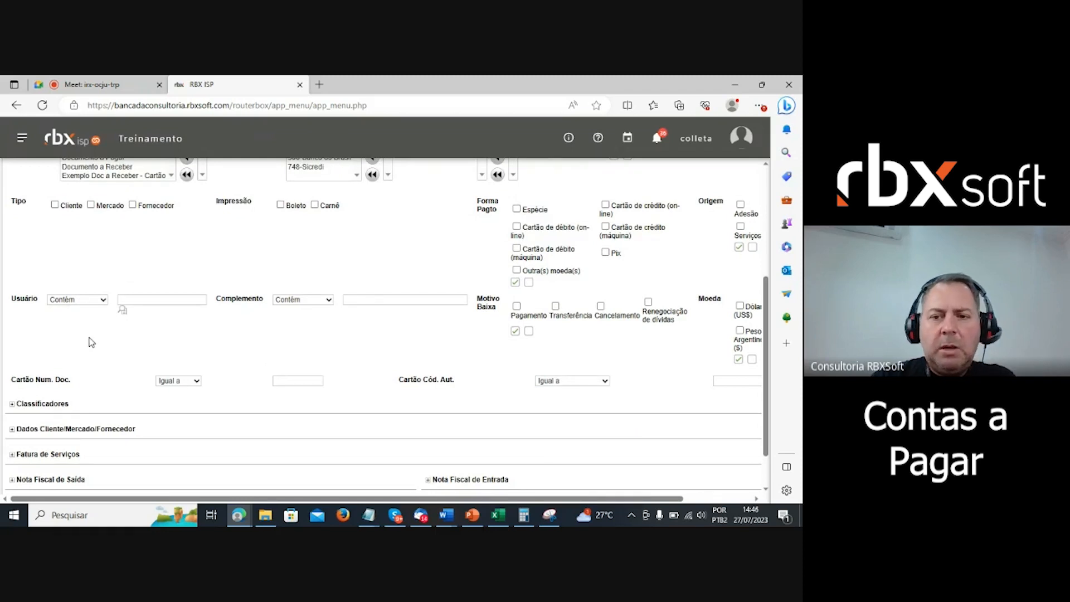
scroll(92, 342, up, 3)
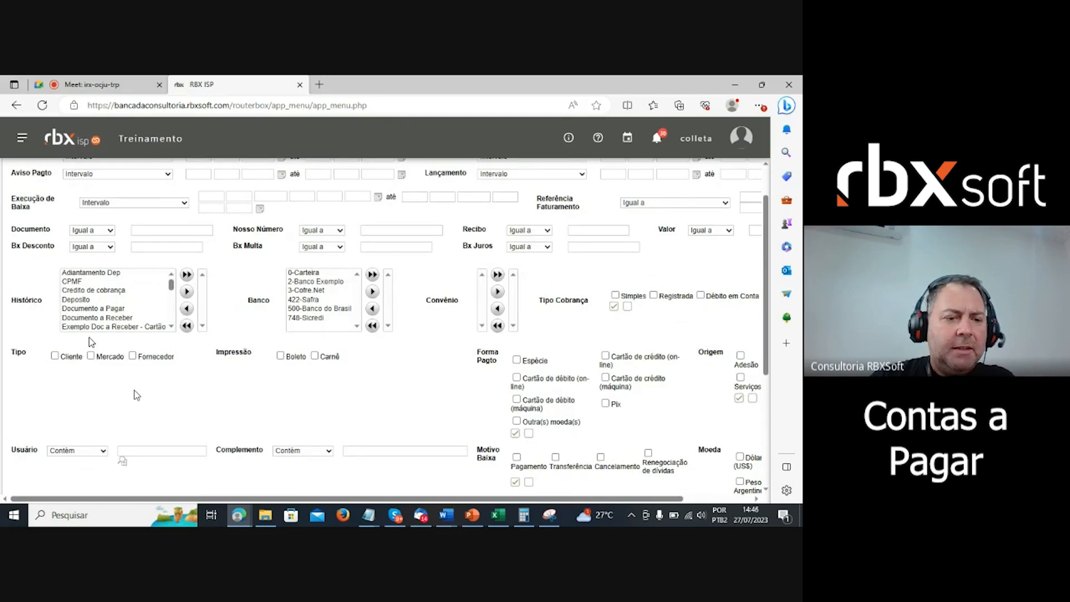
scroll(135, 396, down, 1)
scroll(135, 395, down, 3)
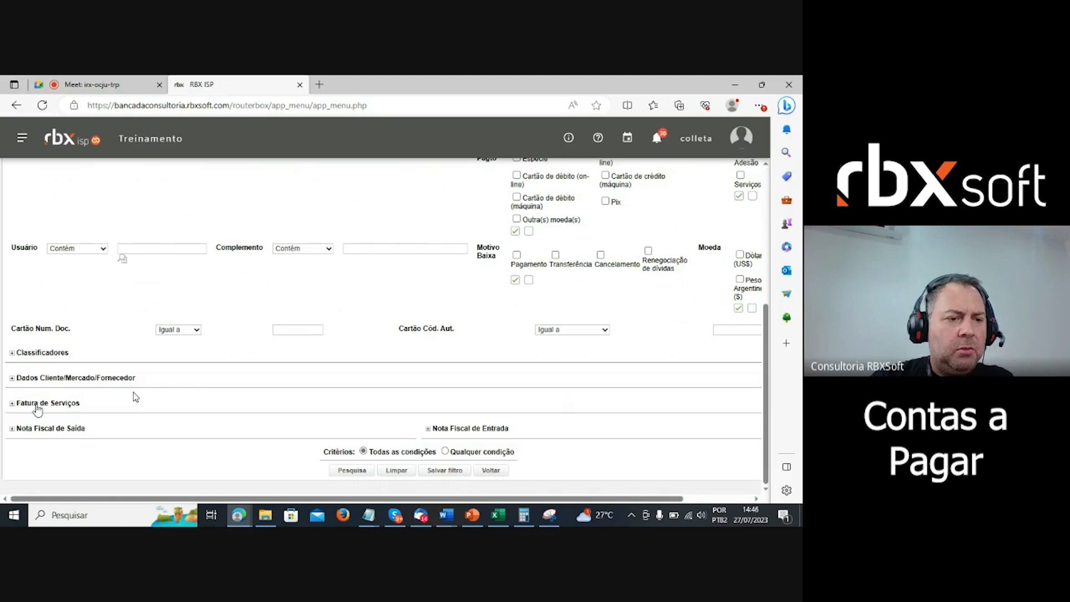
click(12, 378)
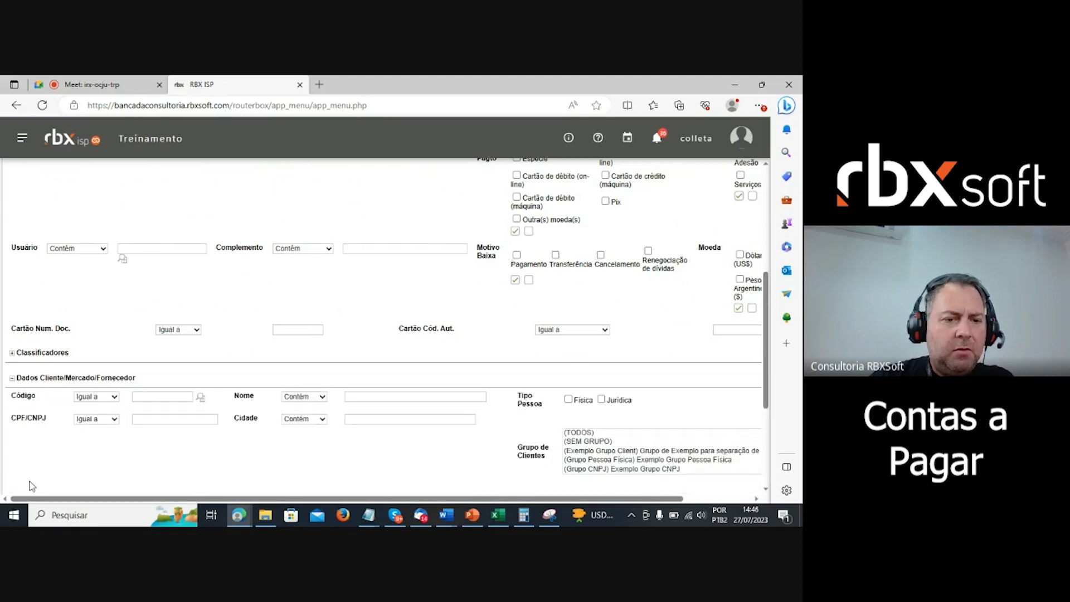
click(178, 395)
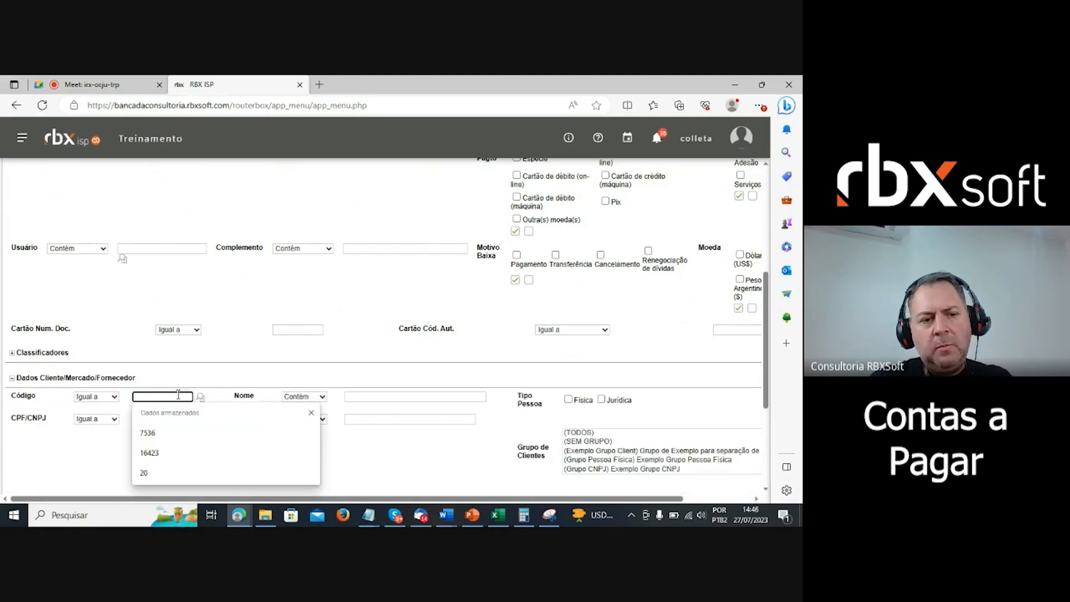
scroll(210, 353, up, 4)
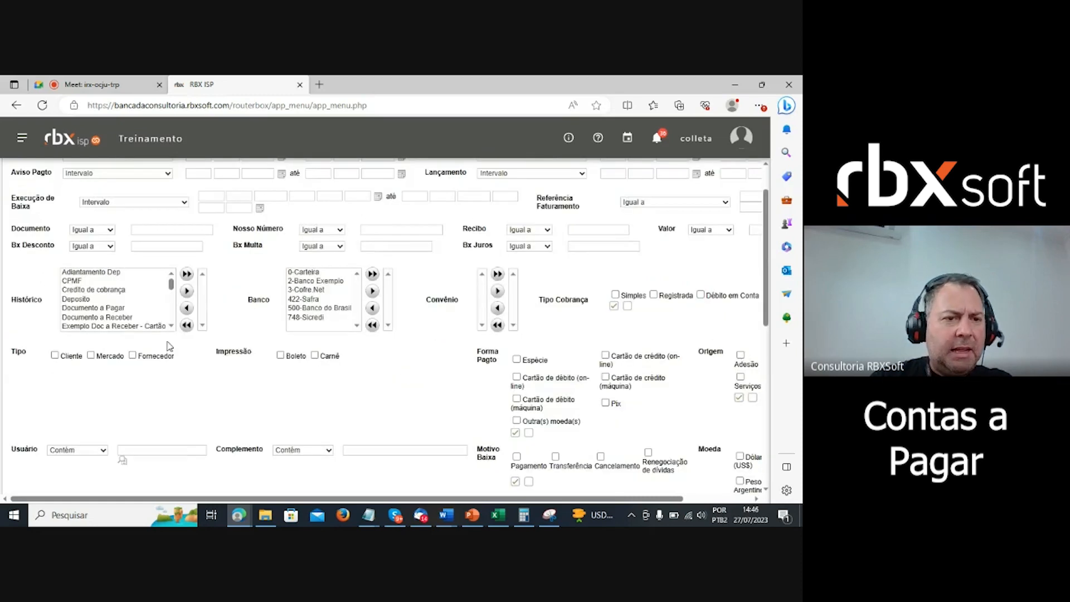
scroll(160, 310, down, 2)
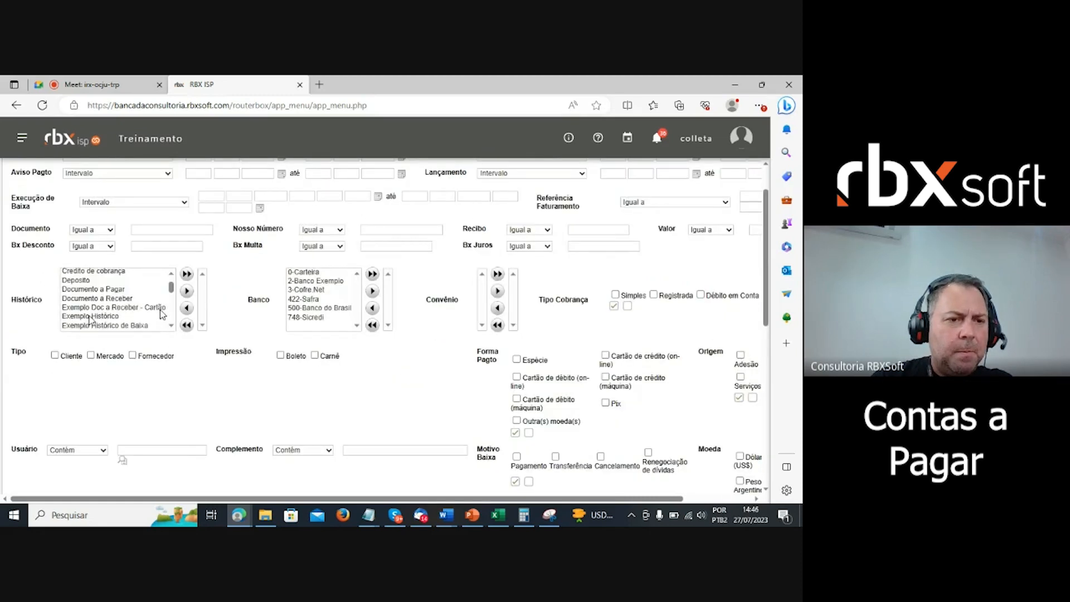
double_click(95, 289)
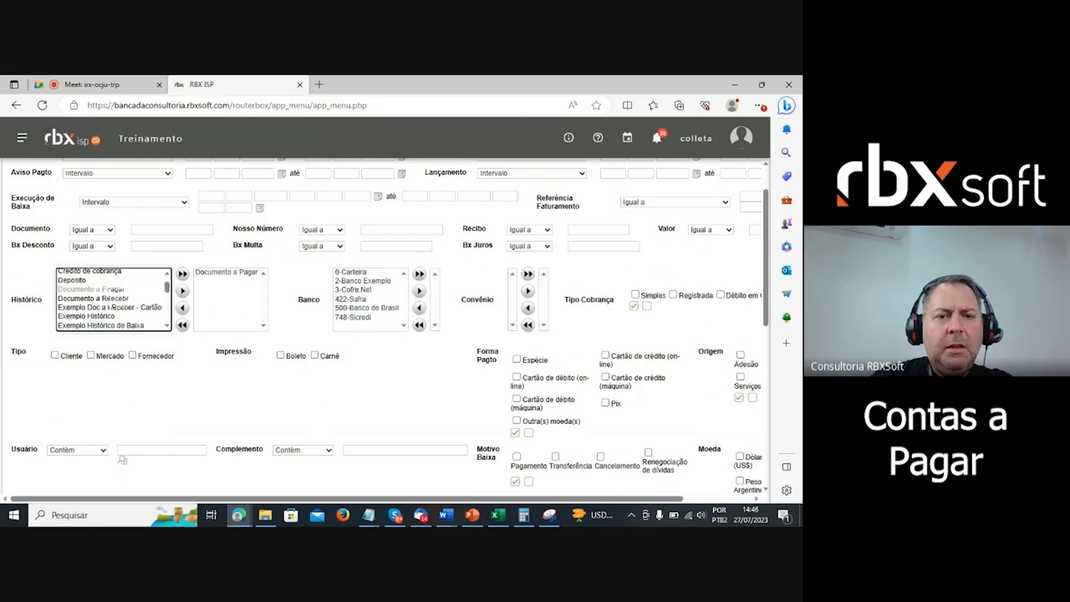
scroll(280, 310, up, 1)
scroll(279, 313, down, 6)
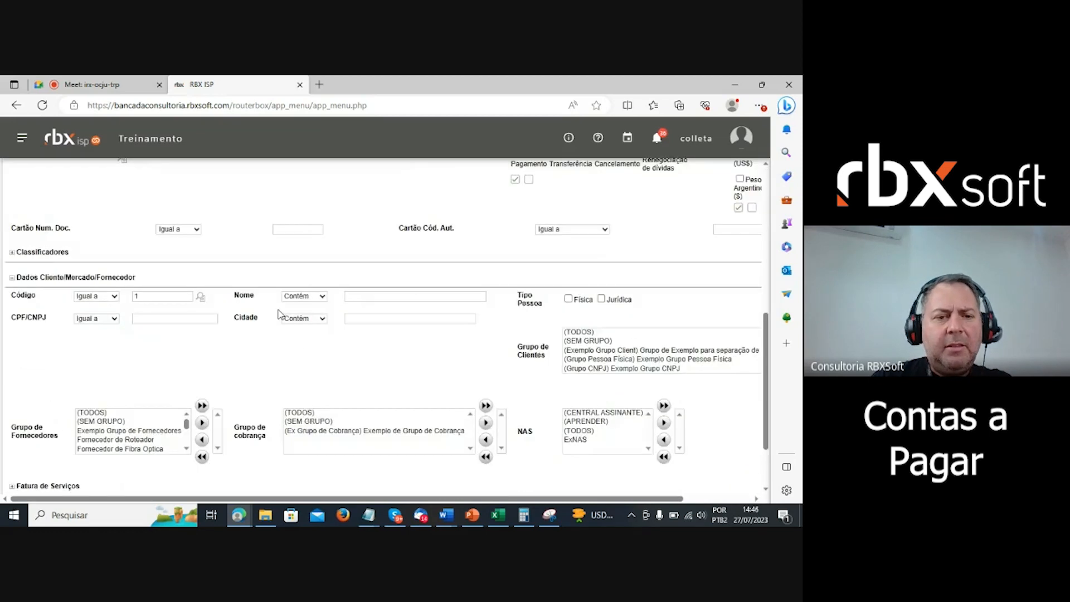
scroll(279, 313, down, 2)
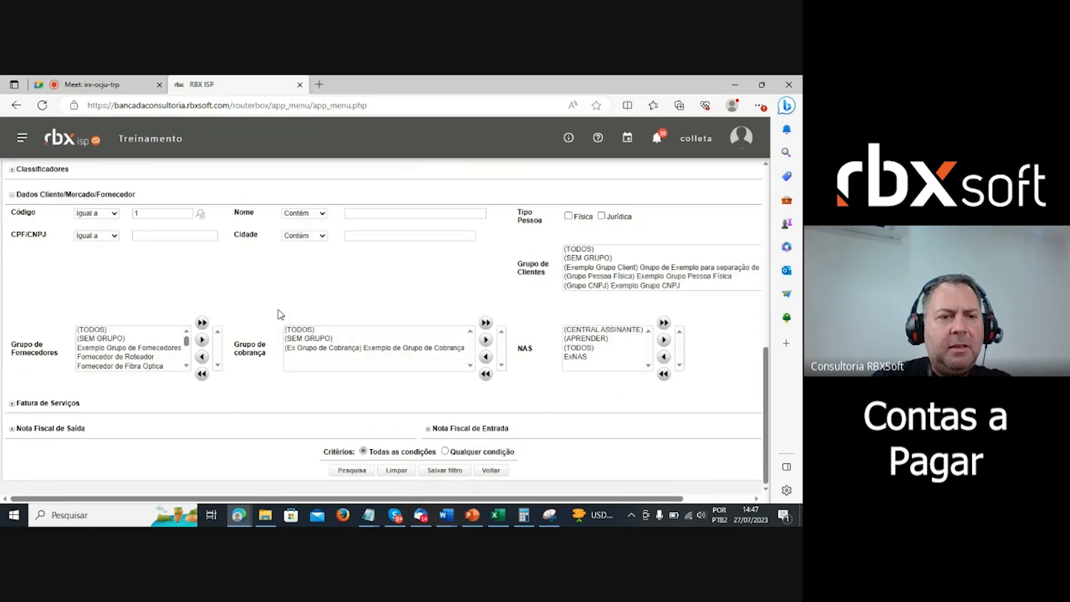
- Run the filtered search and start a Baixa Simples on document 3 dated 30/06/2023
click(347, 471)
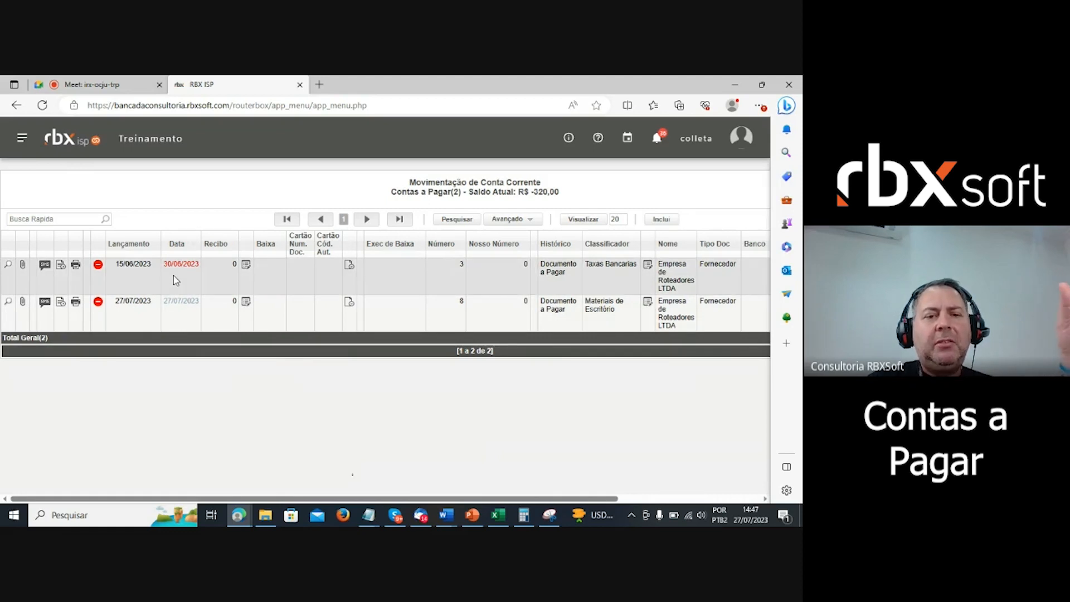
click(349, 266)
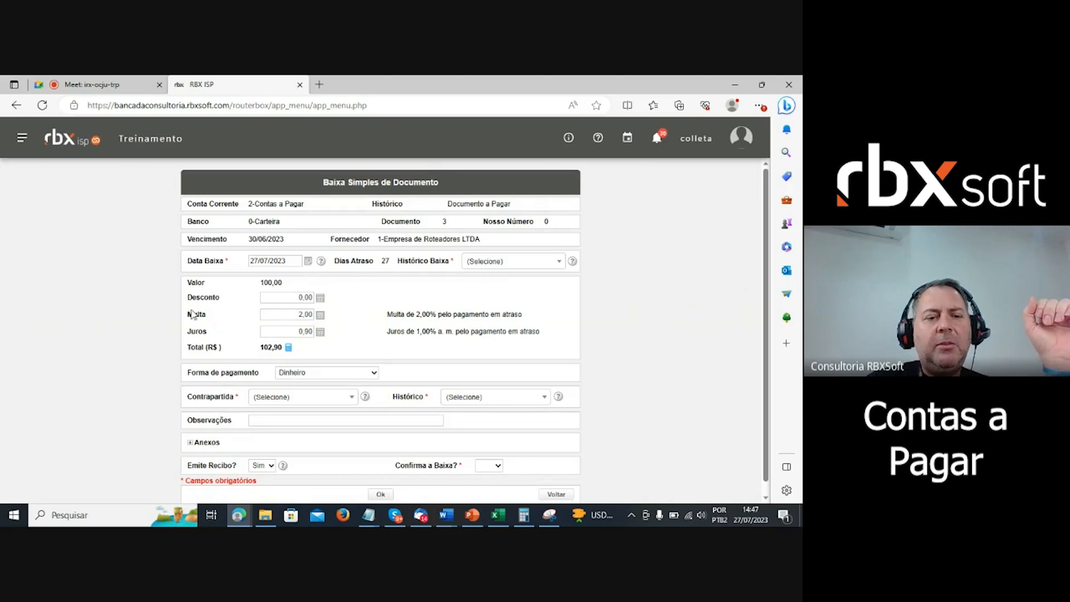
- Set settlement history Pagamento, counterpart 1-Caixa Geral, and description Pagamento avulso
drag(186, 315, 207, 331)
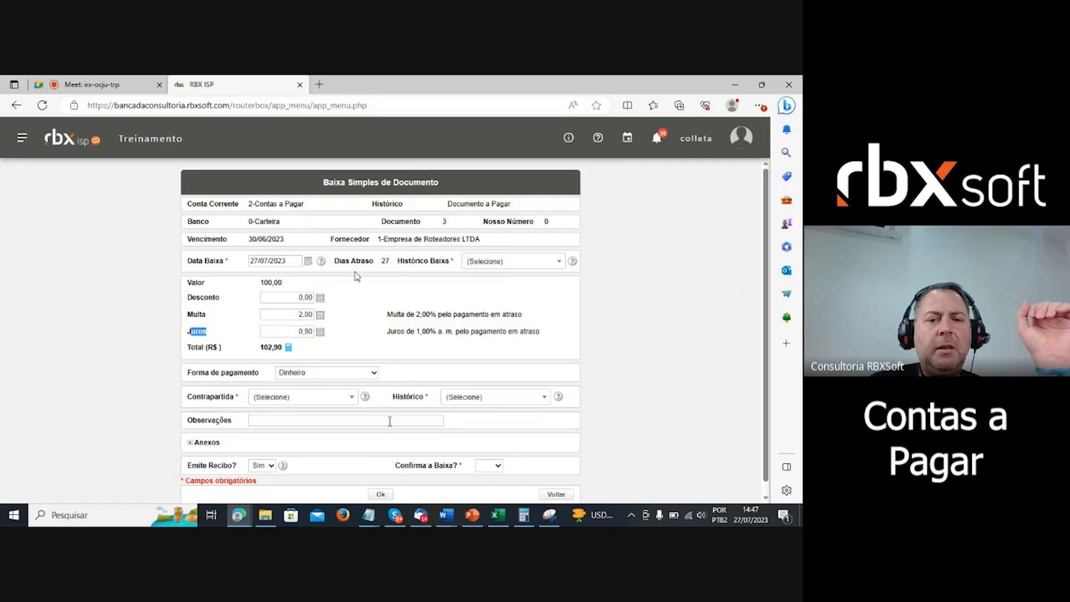
click(513, 266)
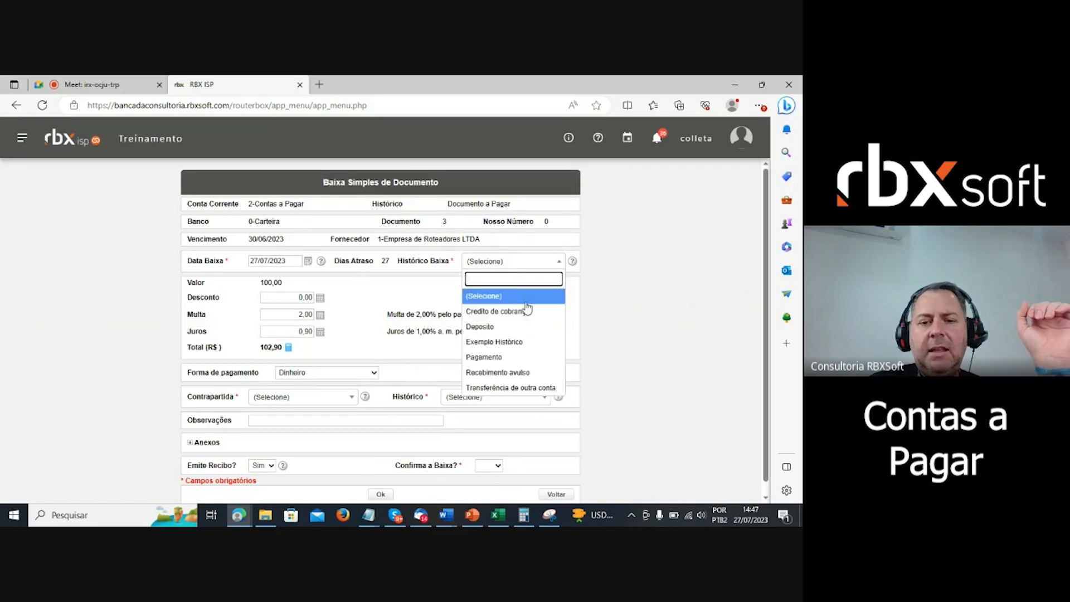
click(501, 357)
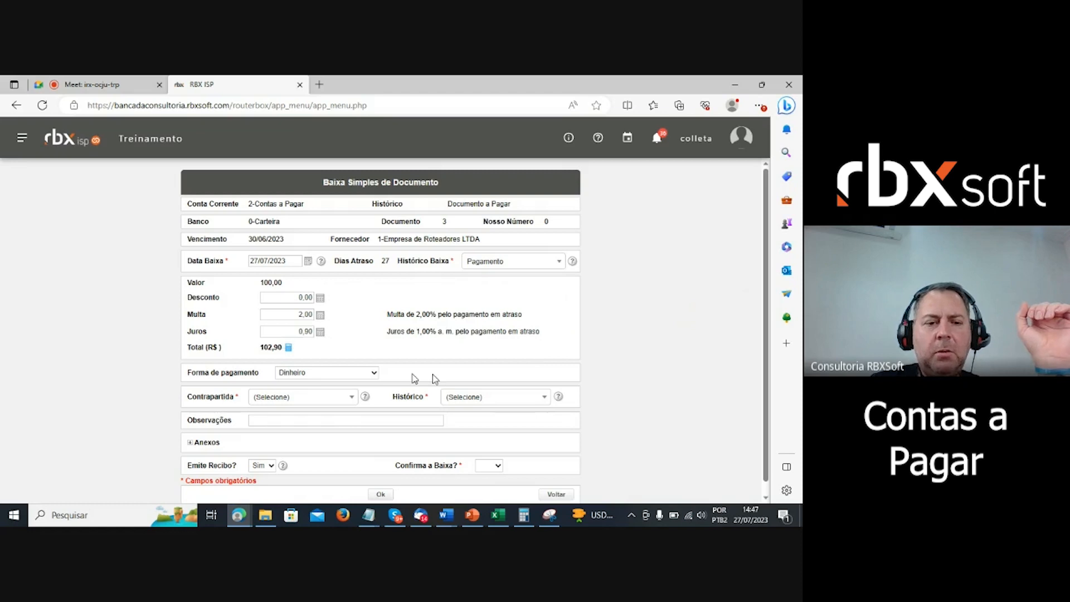
click(342, 398)
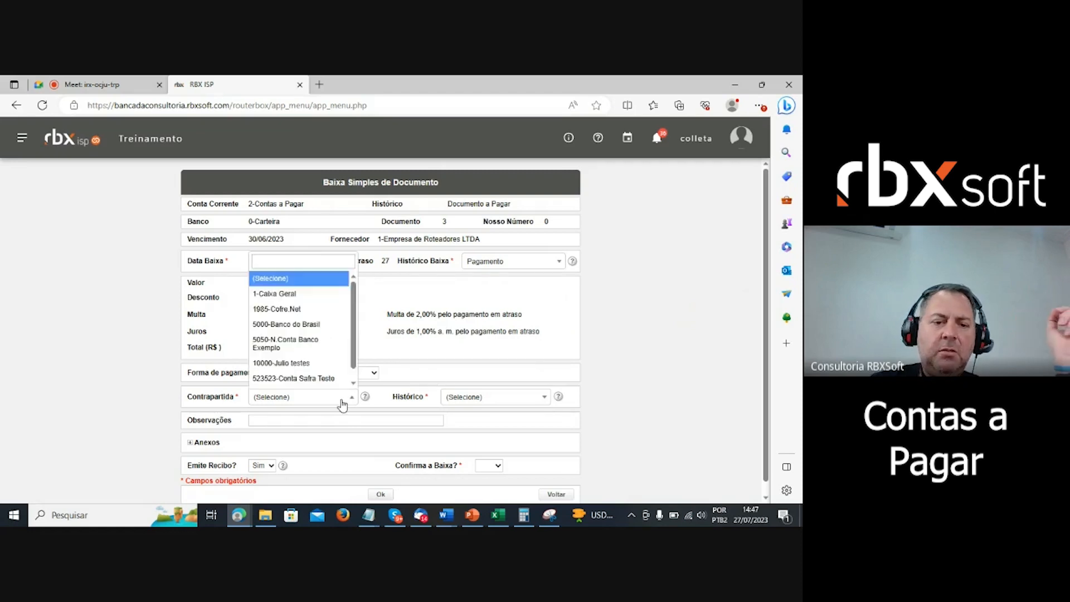
key(Down)
key(Down)
key(Down)
key(Down)
key(Down)
key(Up)
key(Up)
key(Up)
key(Up)
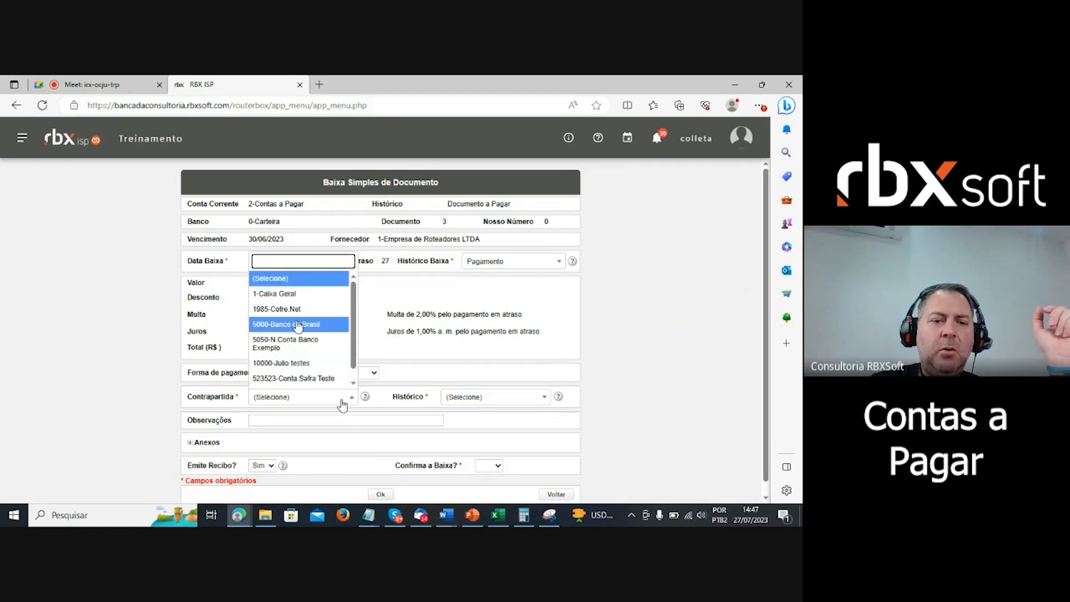
key(Return)
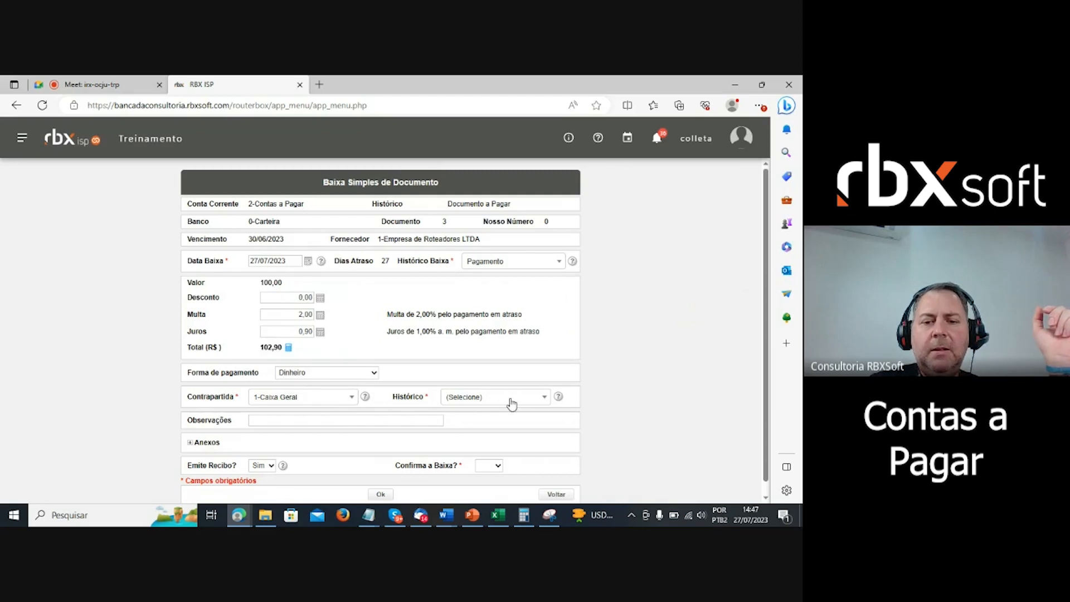
click(509, 400)
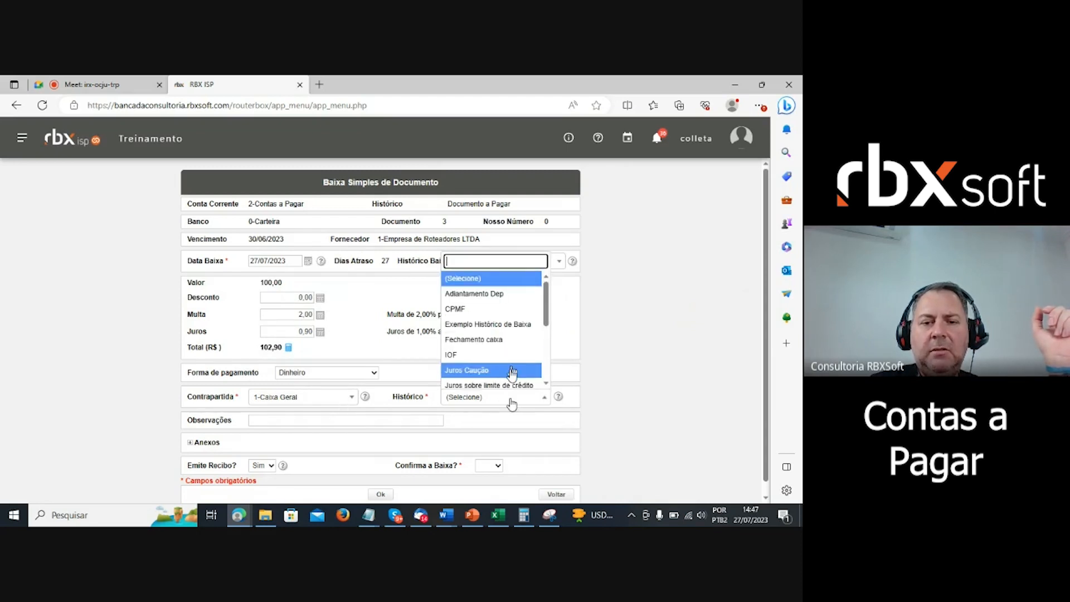
scroll(511, 362, down, 1)
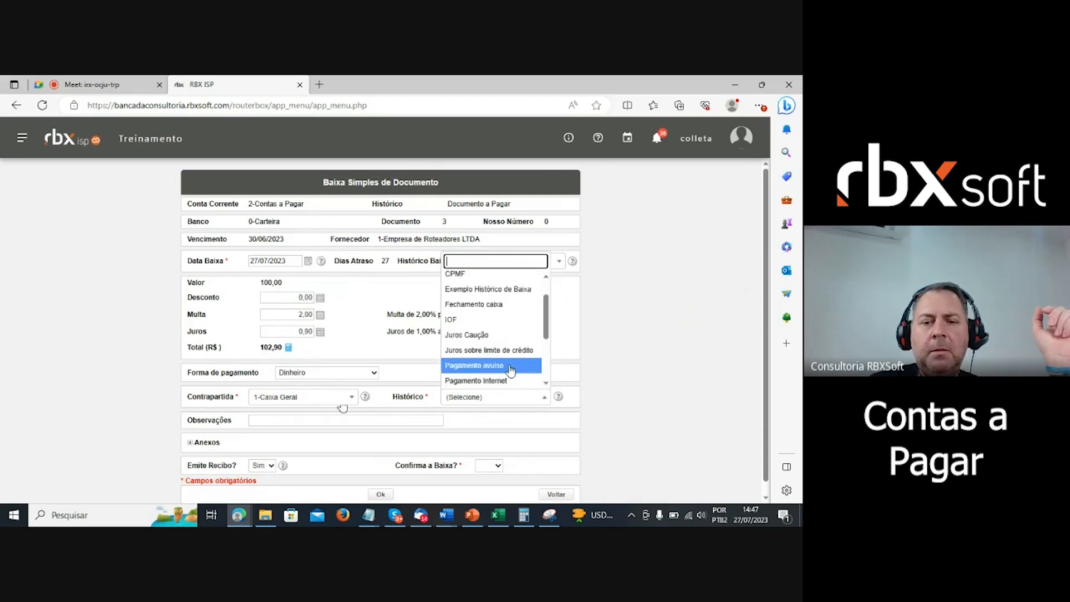
click(511, 366)
scroll(633, 360, down, 1)
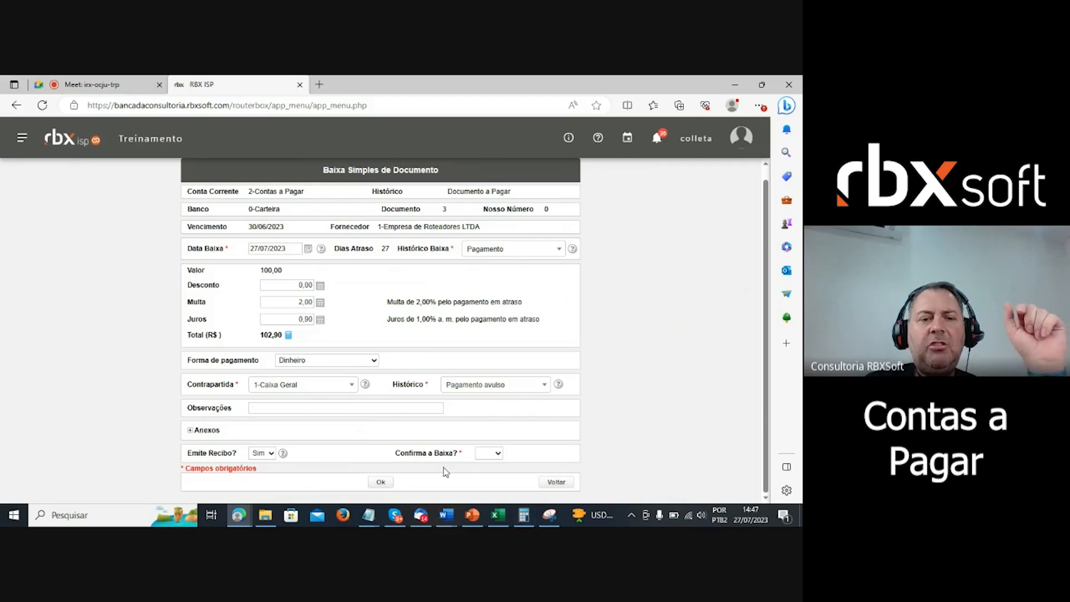
scroll(446, 472, up, 1)
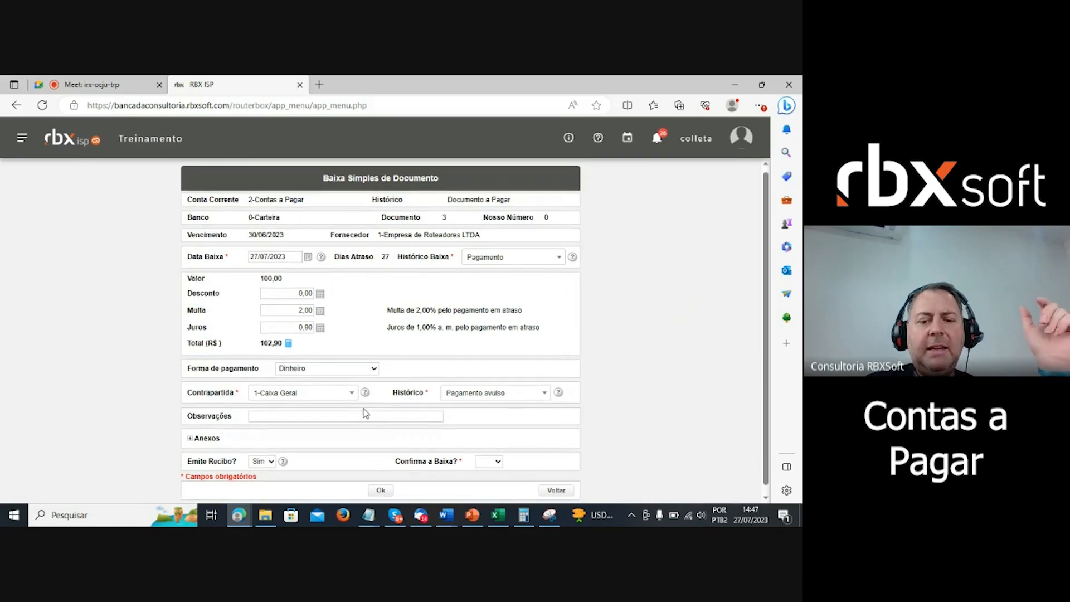
scroll(365, 409, down, 1)
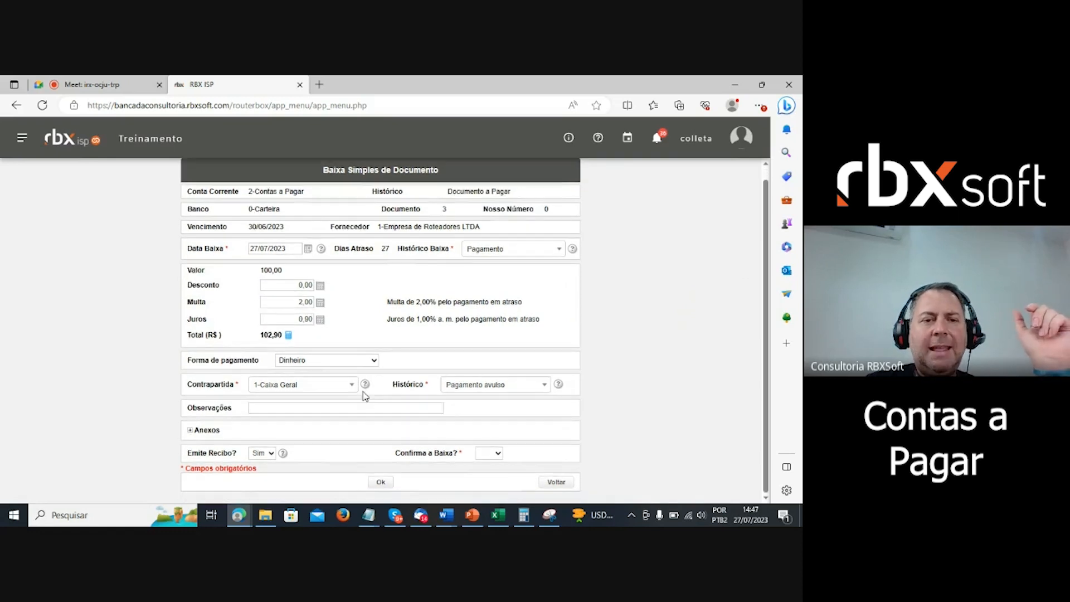
- Submit the write-off with Confirma a Baixa set to Sim, dismiss the error, and view accounting entries
click(382, 484)
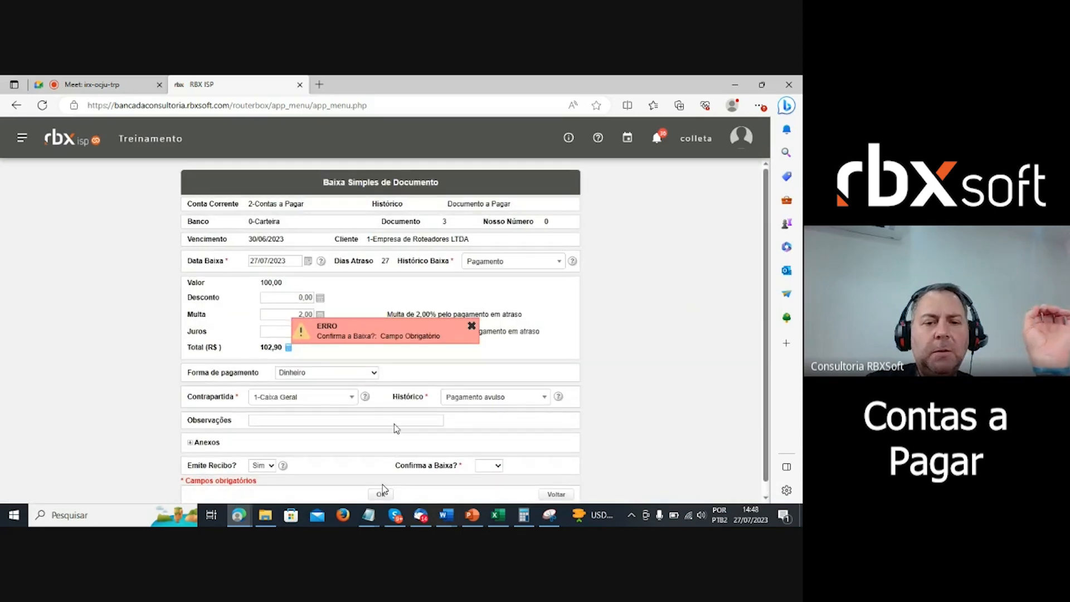
click(493, 466)
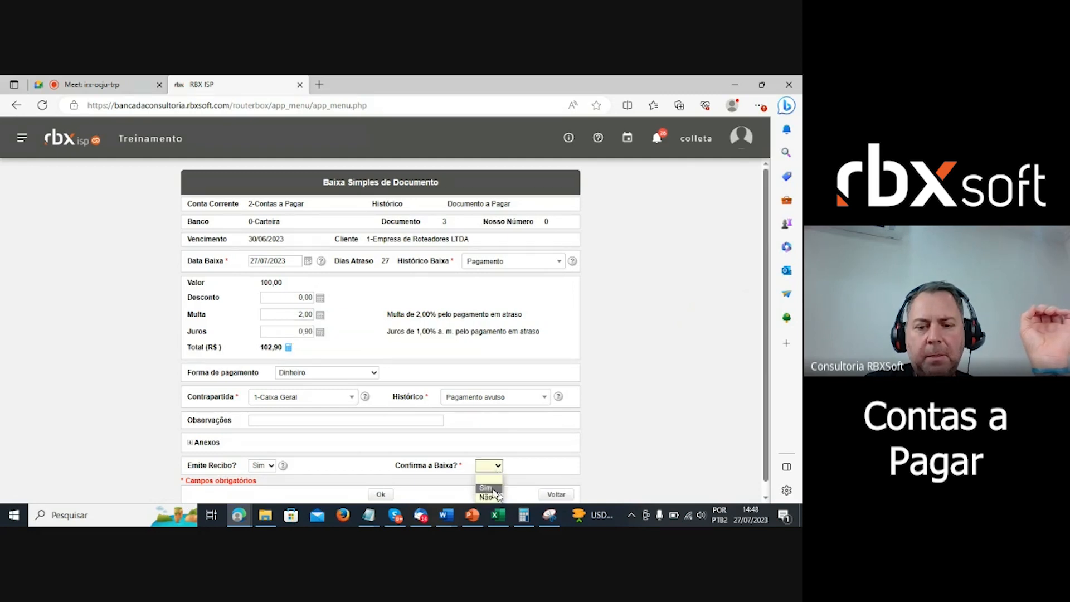
click(491, 492)
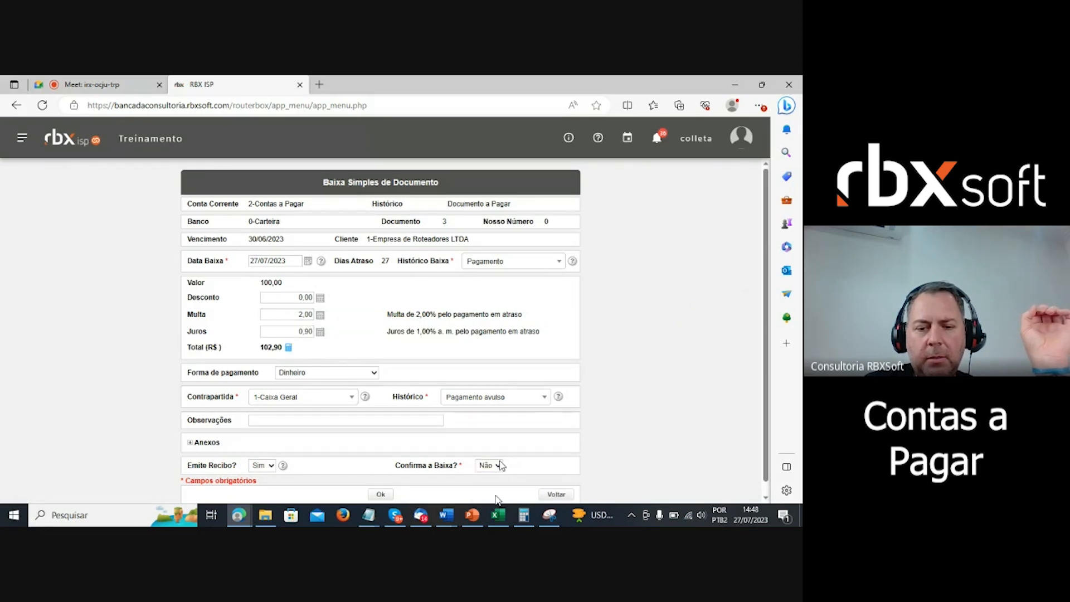
click(499, 465)
click(497, 478)
click(491, 465)
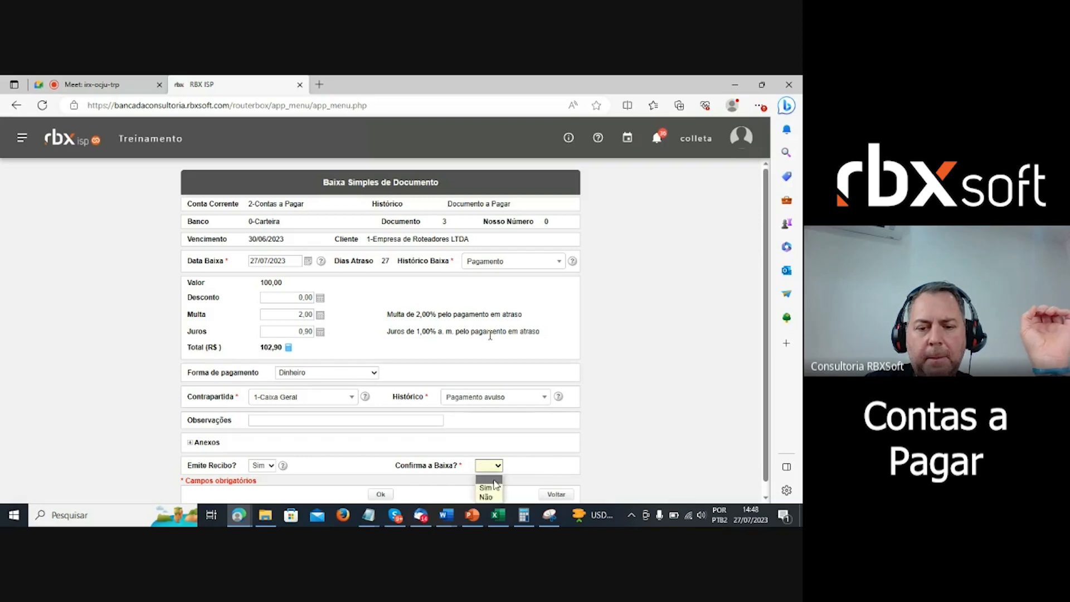
click(489, 485)
scroll(437, 446, down, 1)
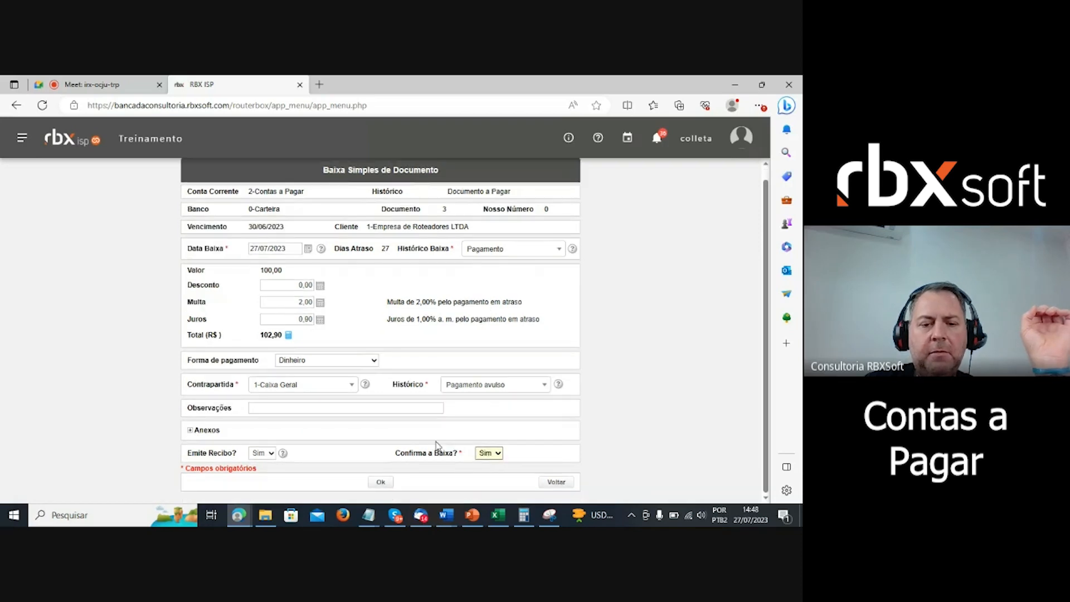
click(380, 482)
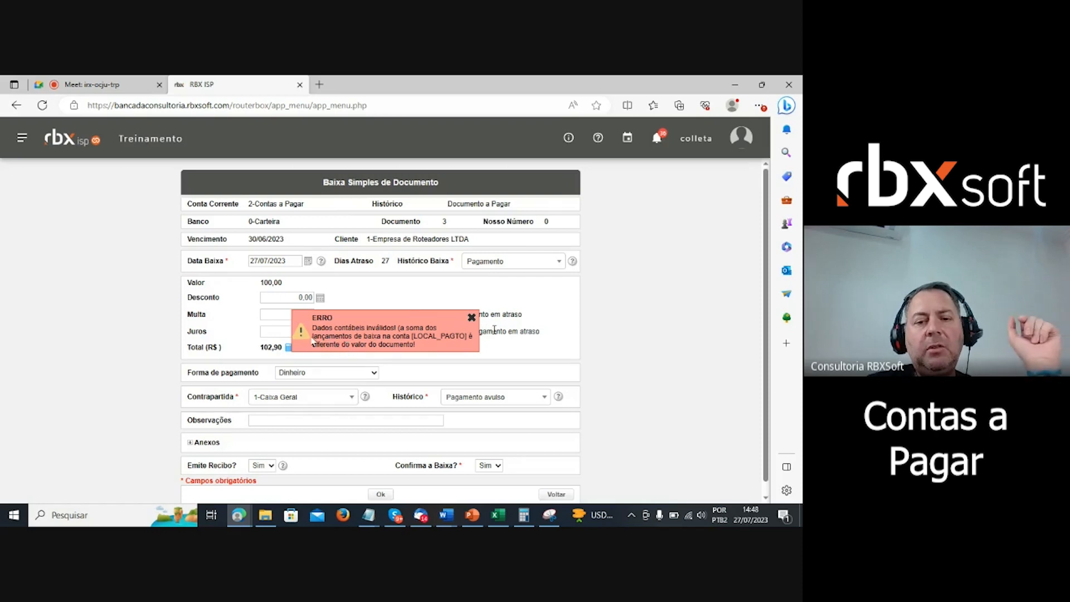
click(472, 318)
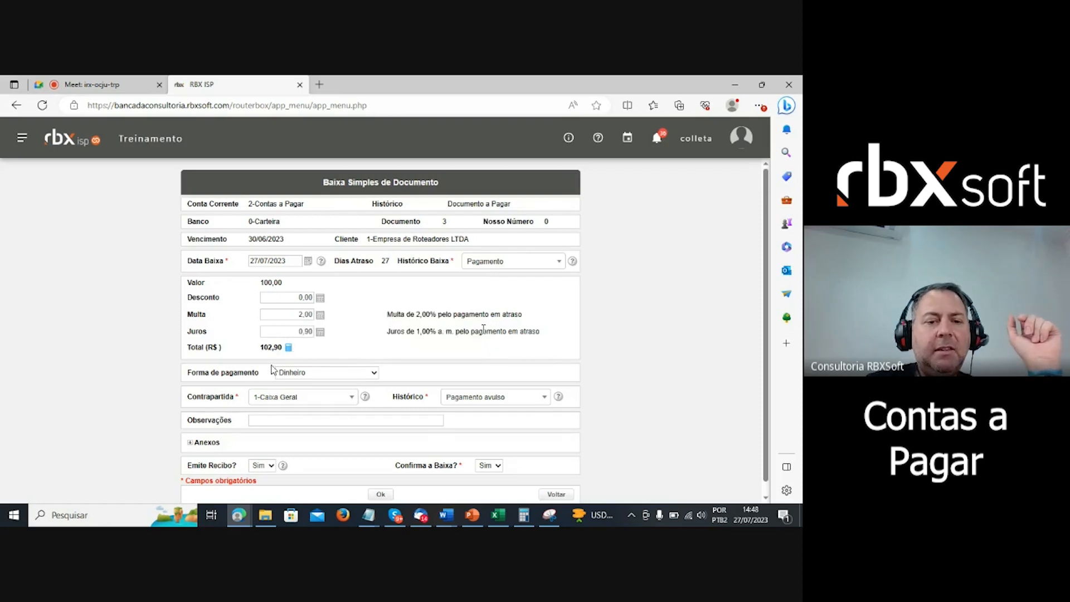
click(288, 348)
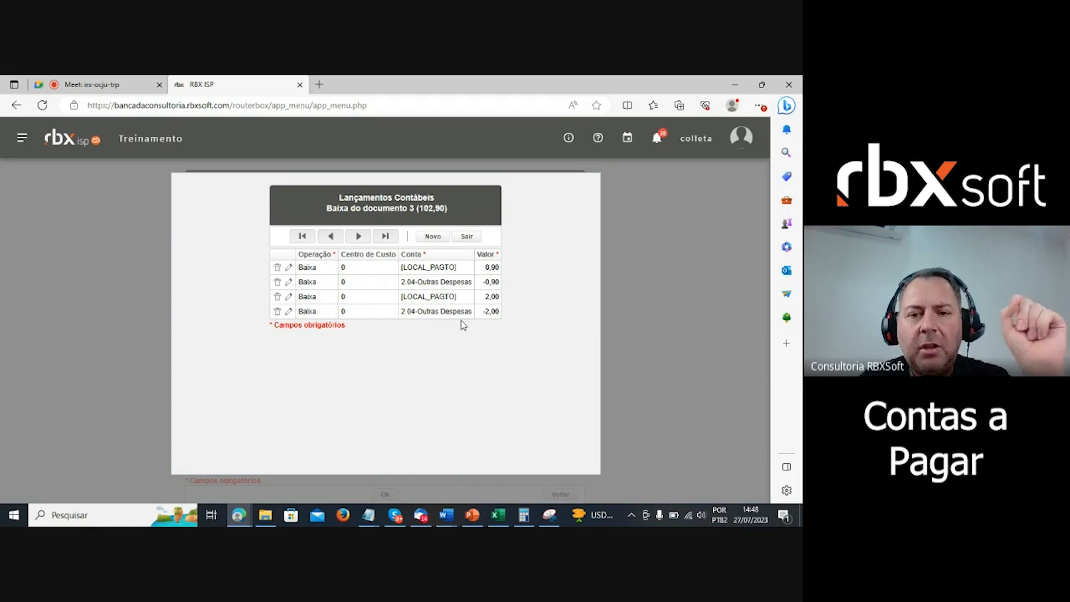
- Add and save a Baixa accounting entry on 2.02-Manutenção with value -100,00
click(468, 237)
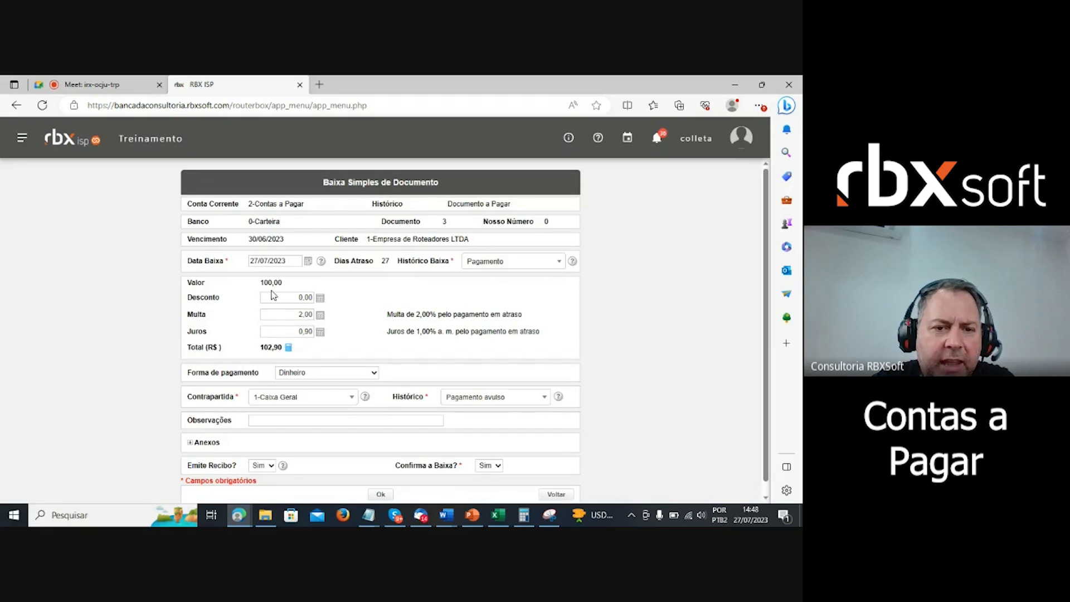
click(288, 348)
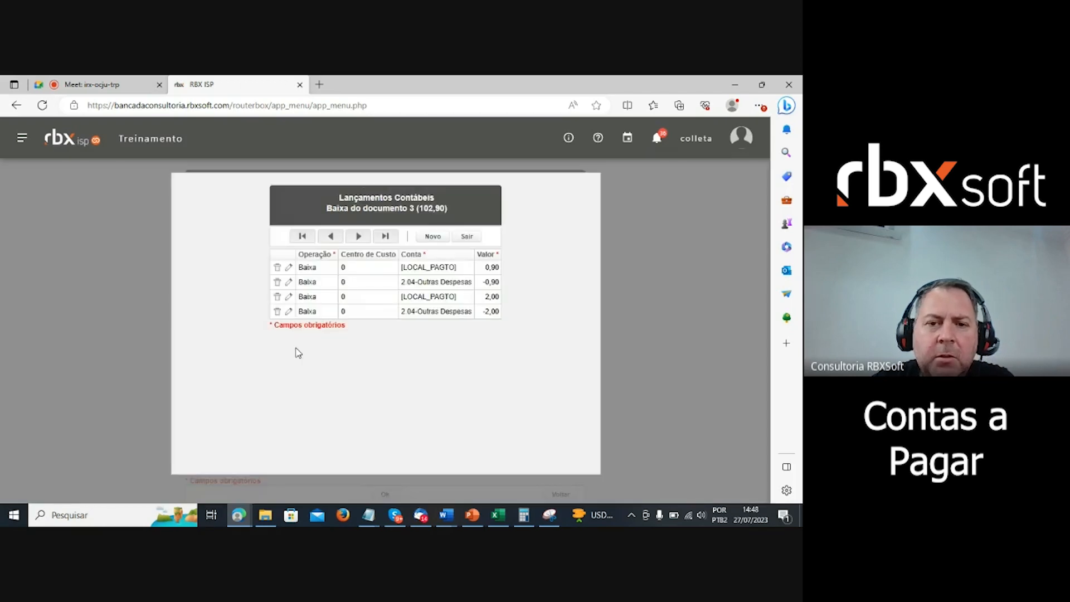
click(433, 238)
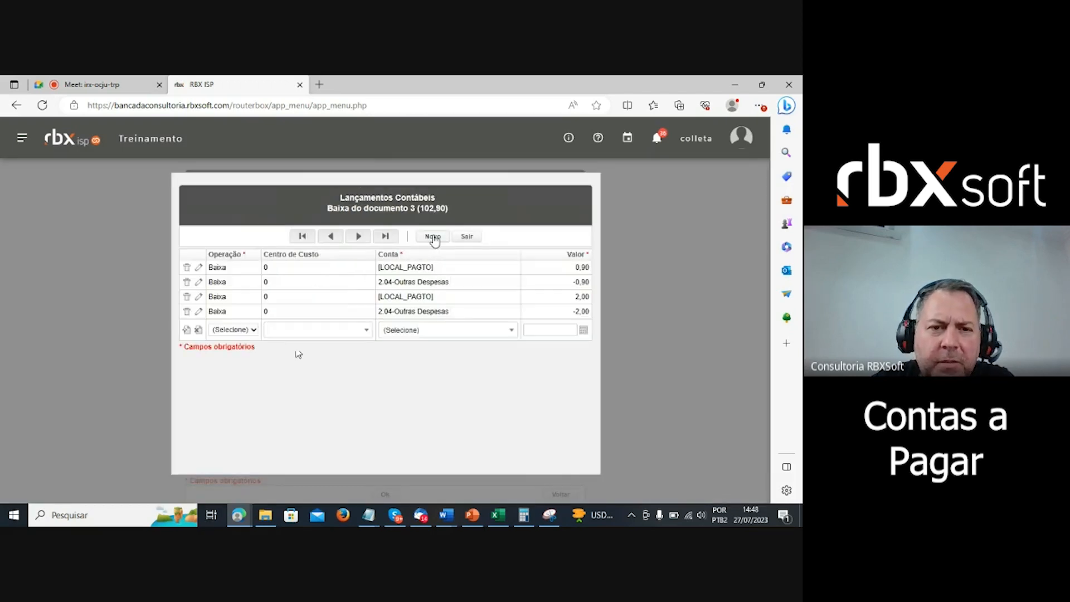
click(232, 330)
click(223, 351)
click(469, 334)
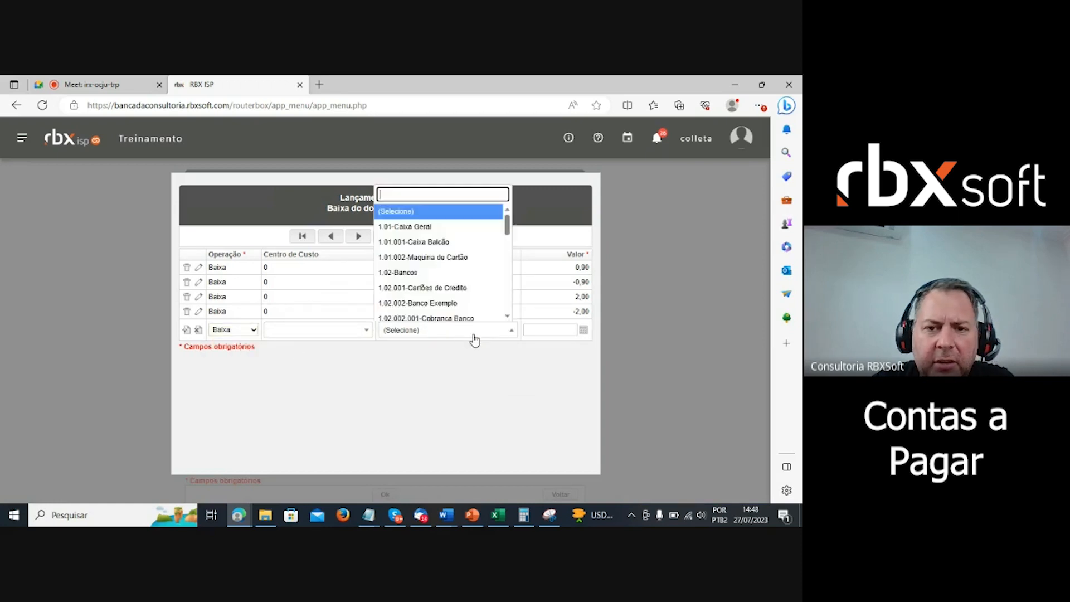
scroll(509, 236, down, 2)
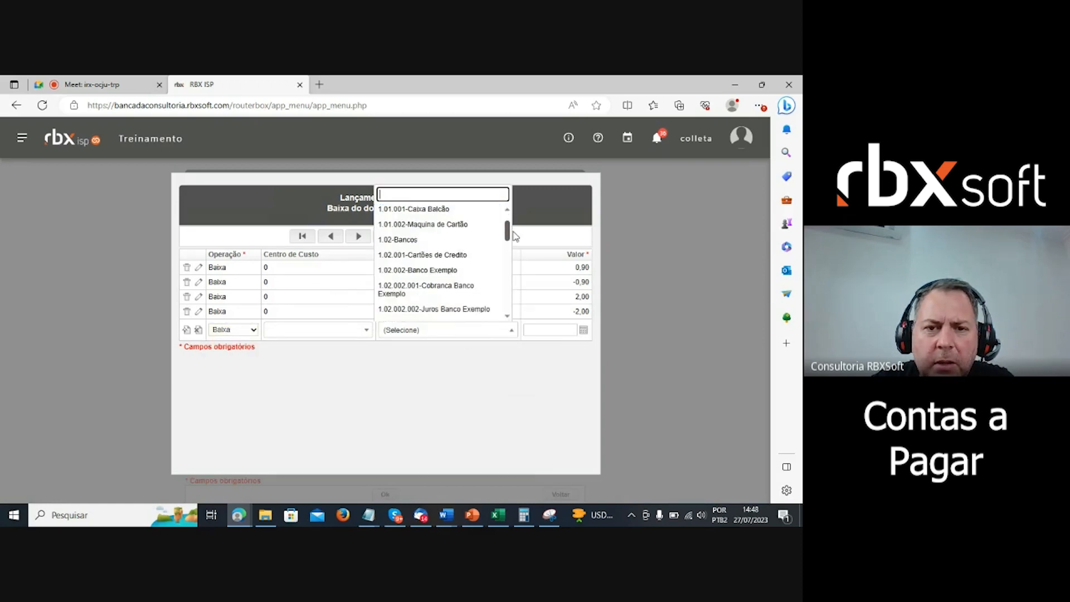
scroll(514, 236, down, 6)
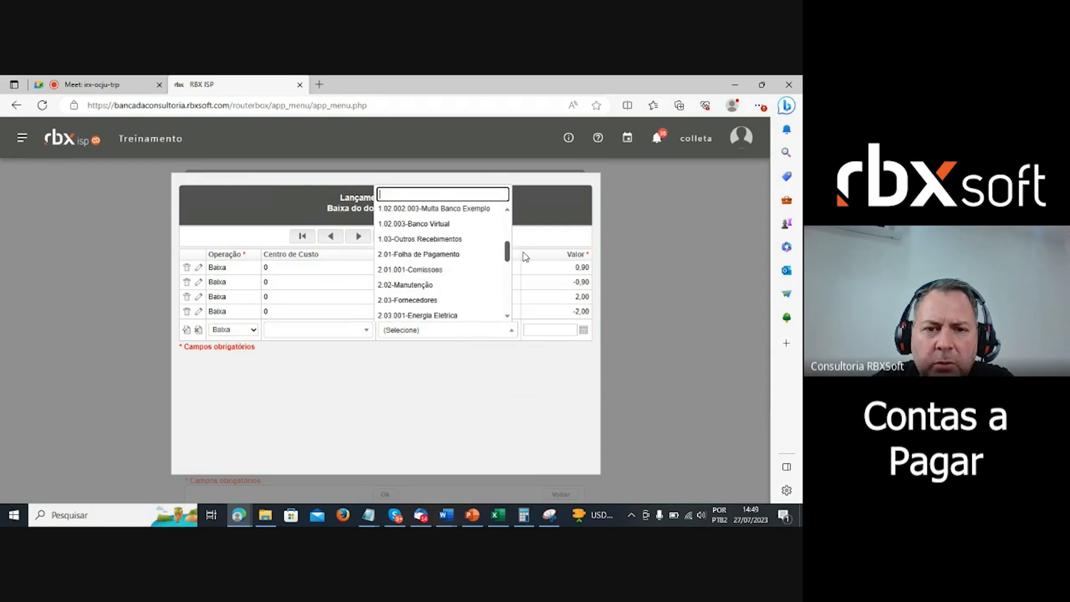
scroll(514, 236, down, 1)
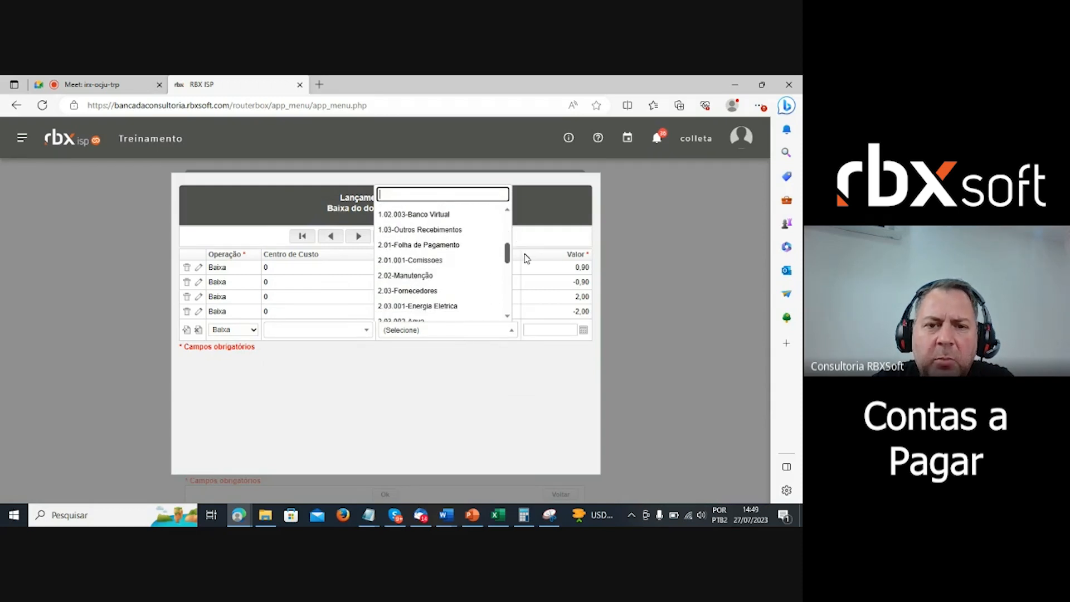
click(443, 273)
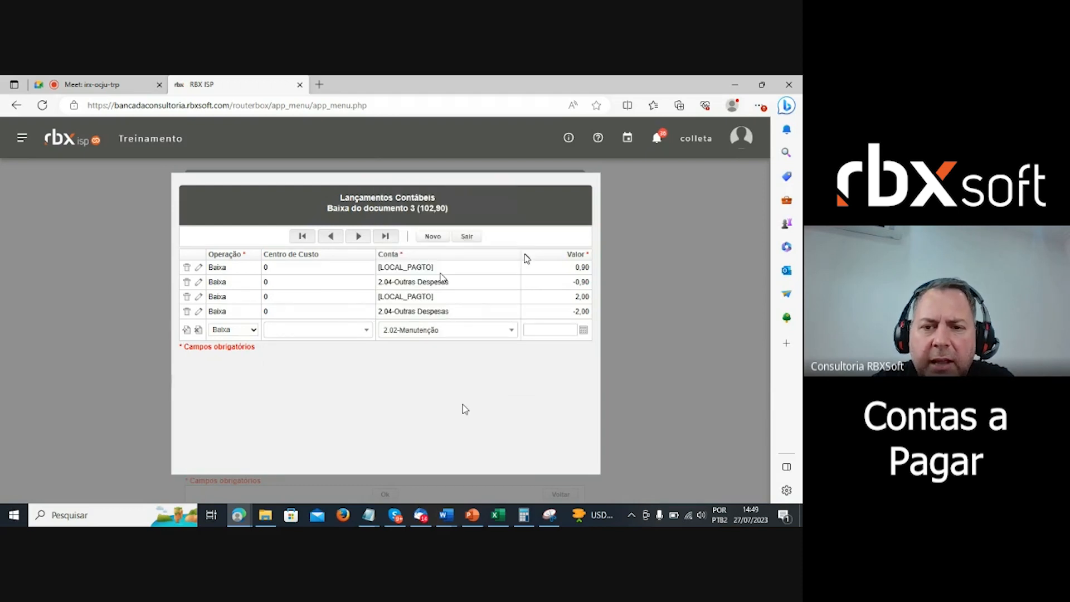
click(552, 329)
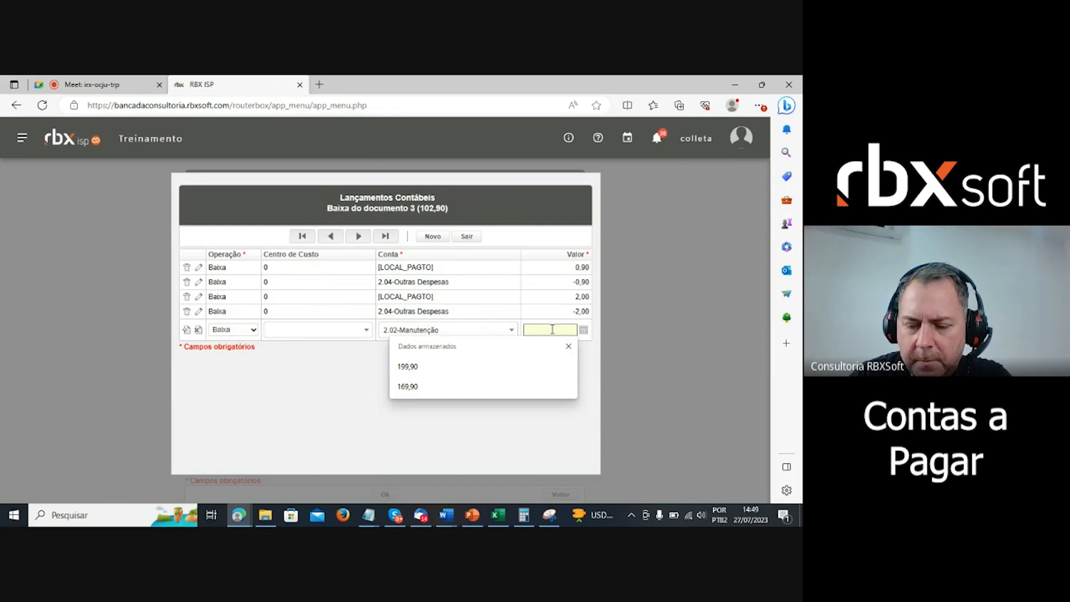
text(-)
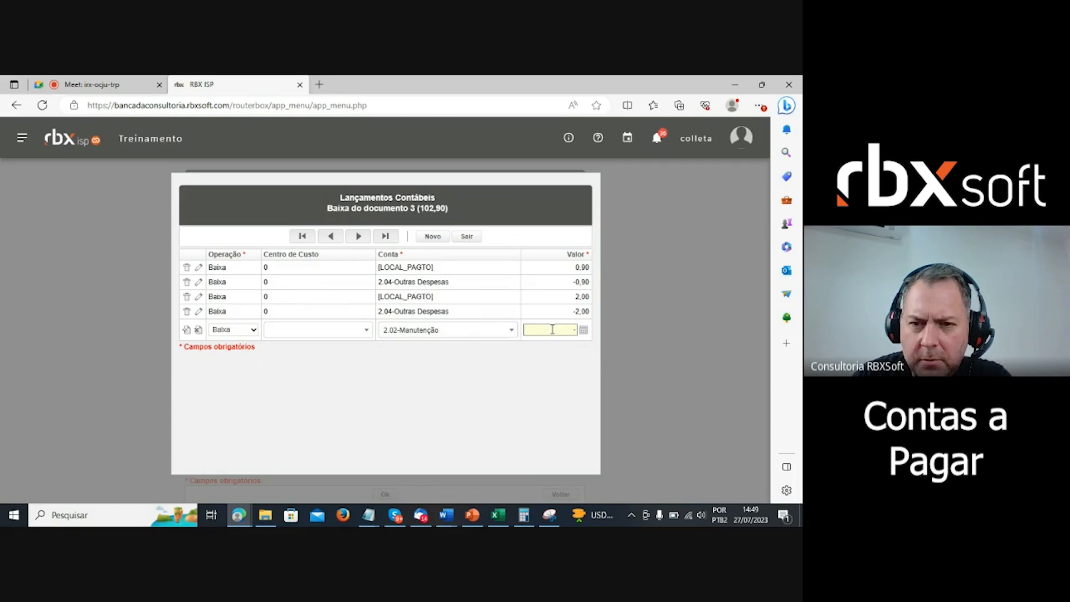
text(100,00)
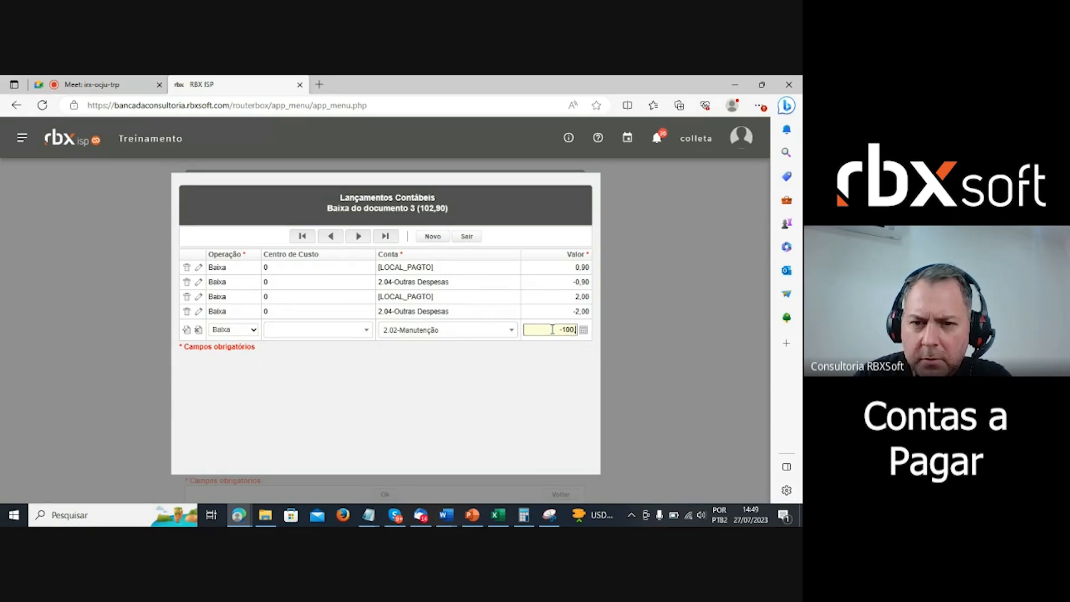
click(188, 332)
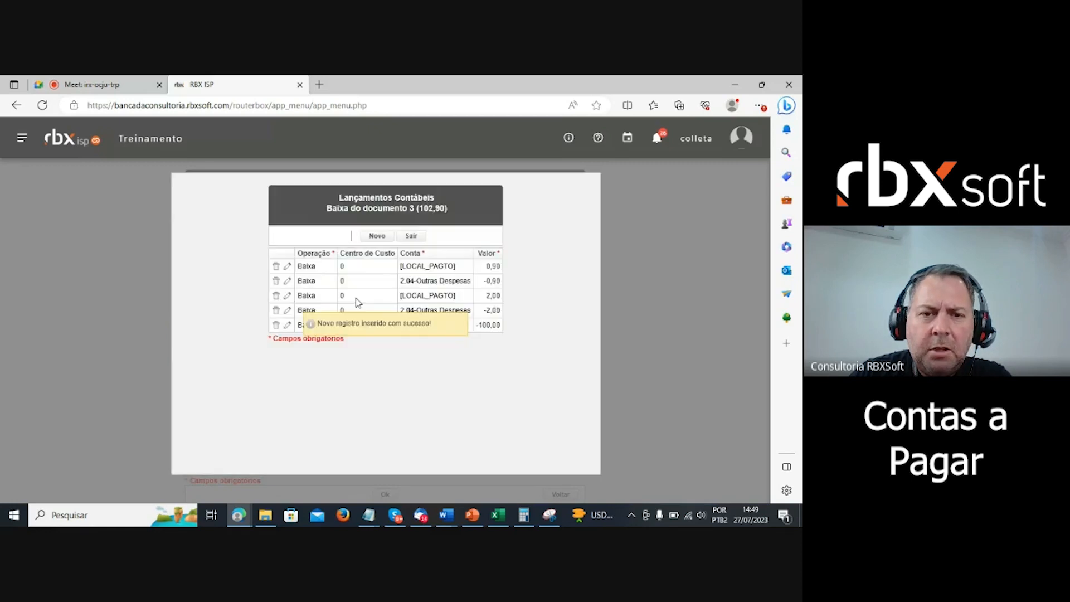
- Add and save a Baixa entry of 100,00 on [LOCAL_PAGTO], then close the accounting entries
click(377, 236)
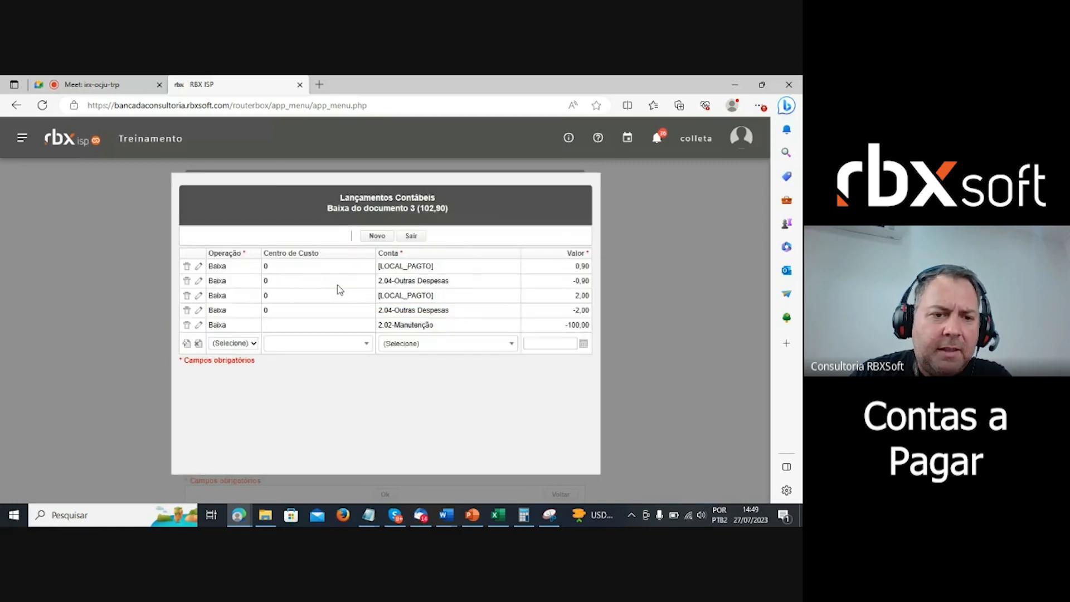
click(249, 343)
click(226, 367)
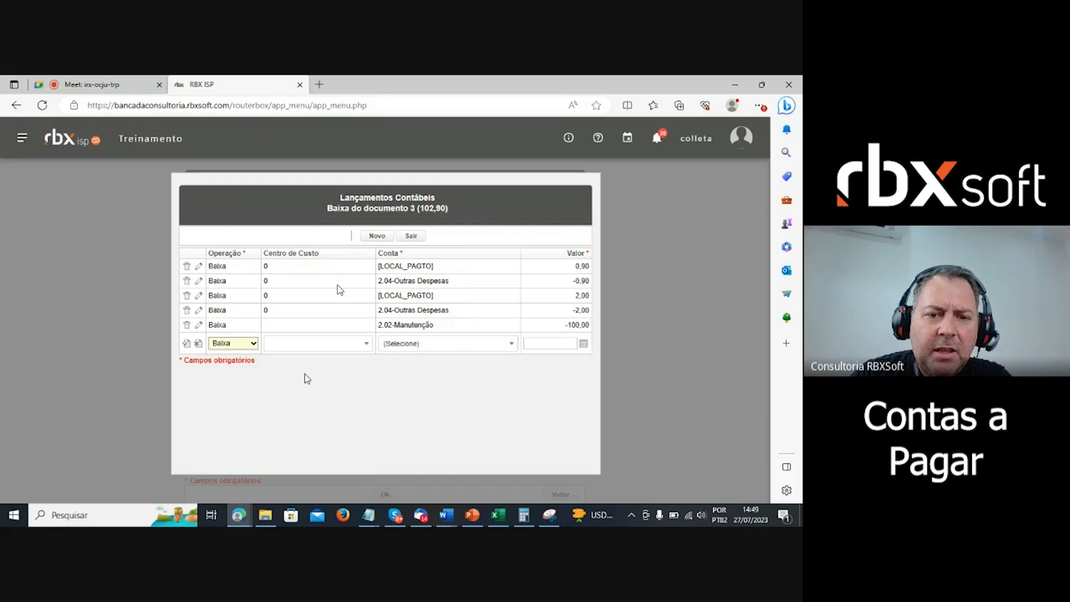
click(416, 345)
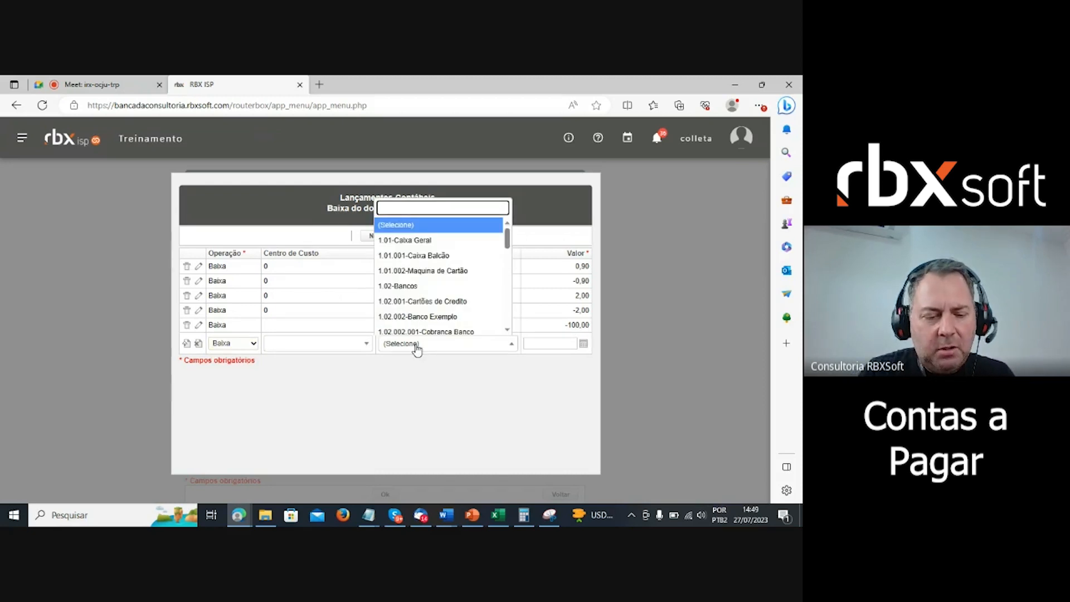
text(loc)
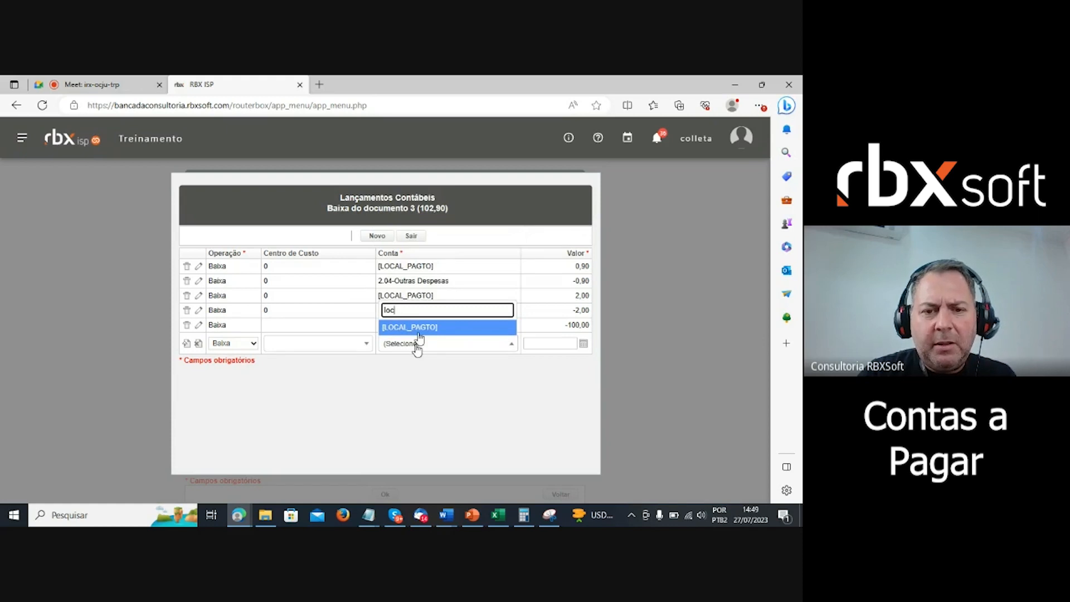
click(419, 328)
click(563, 344)
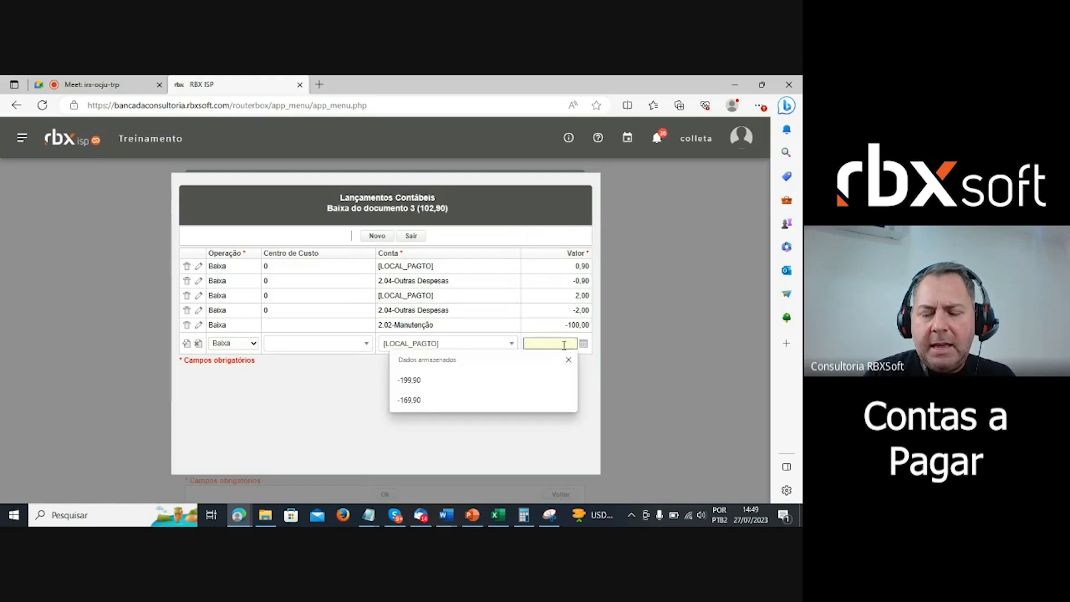
text(100,00)
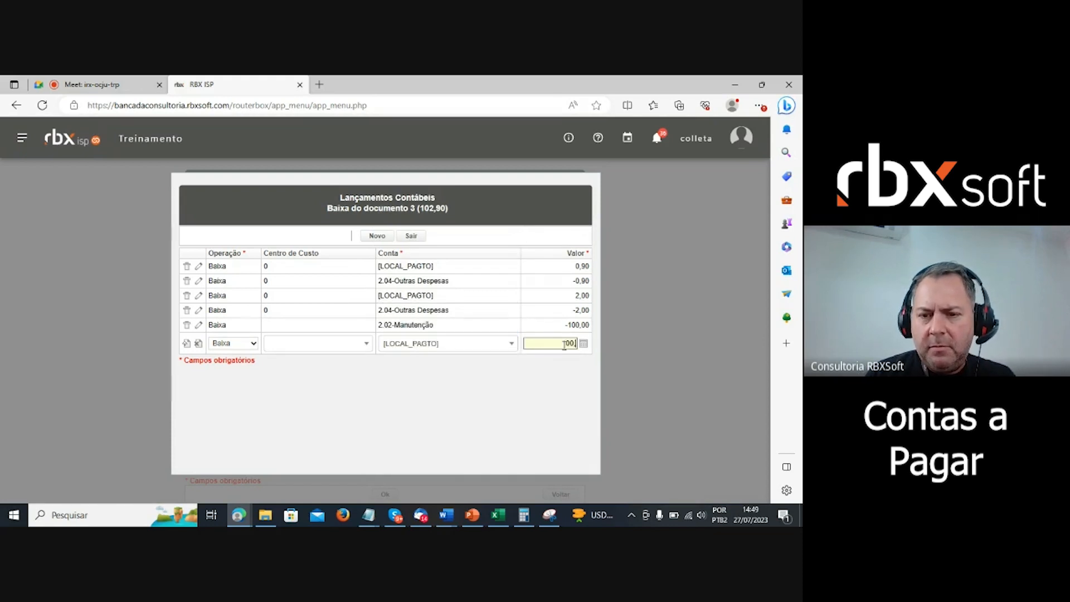
click(498, 404)
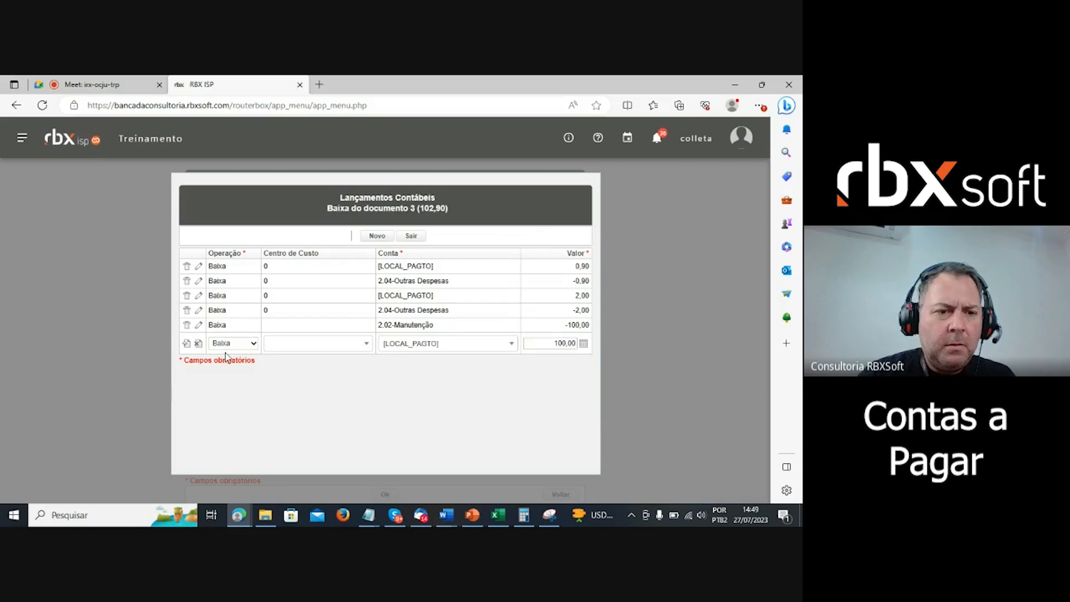
click(187, 343)
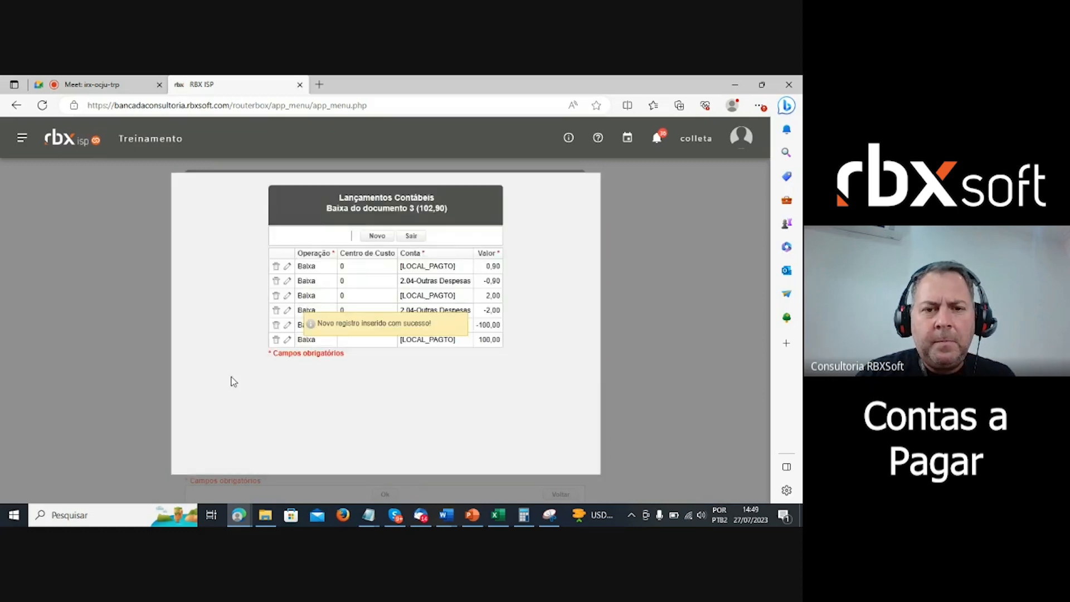
click(411, 235)
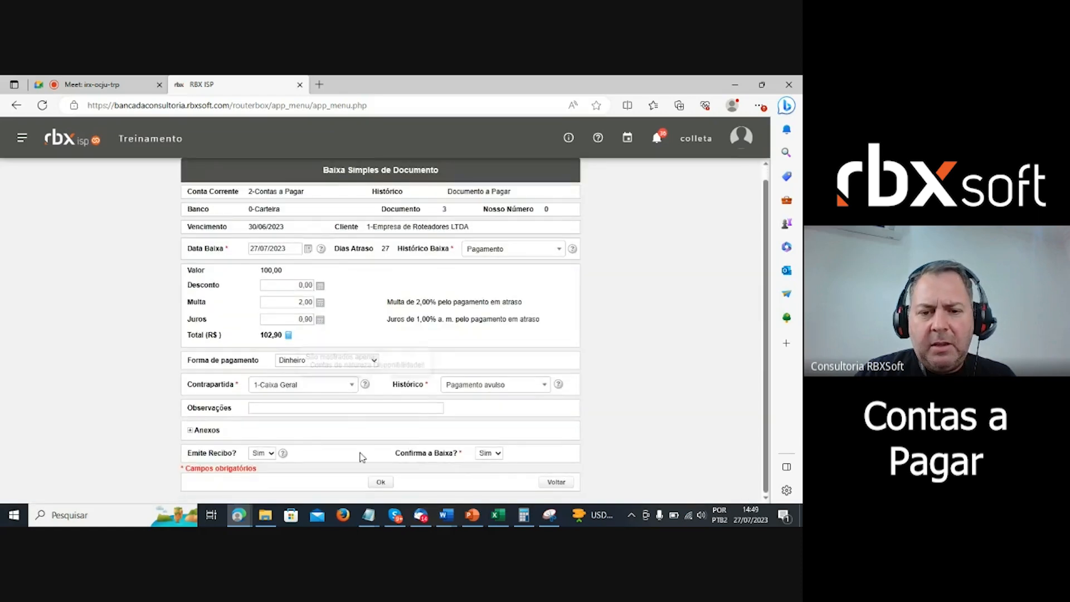
- After a rejected submit, keep Dinheiro and change Contrapartida to 5000-Banco do Brasil
click(384, 483)
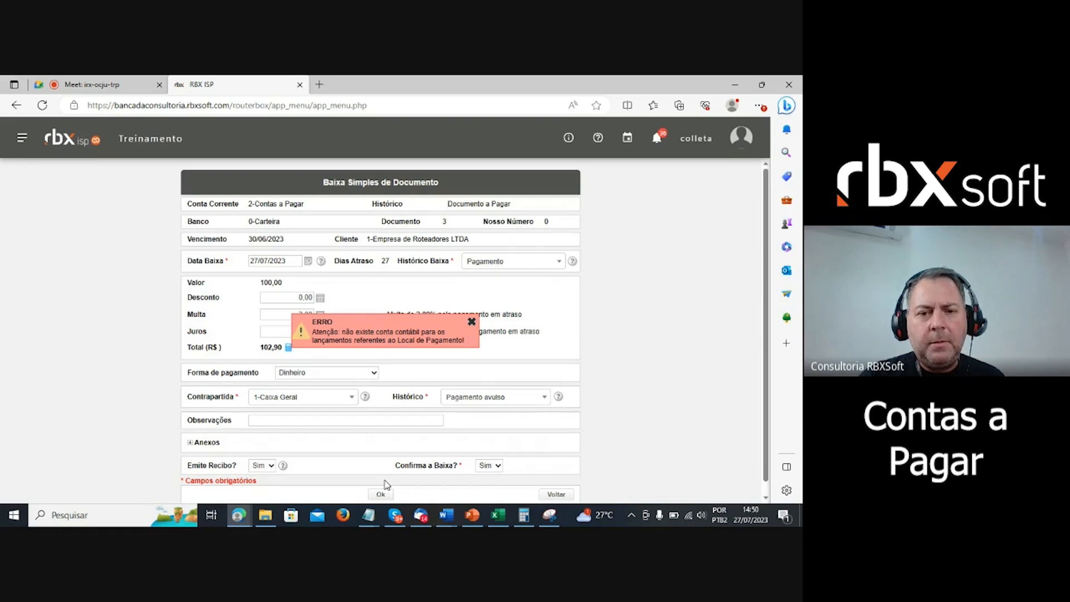
click(471, 322)
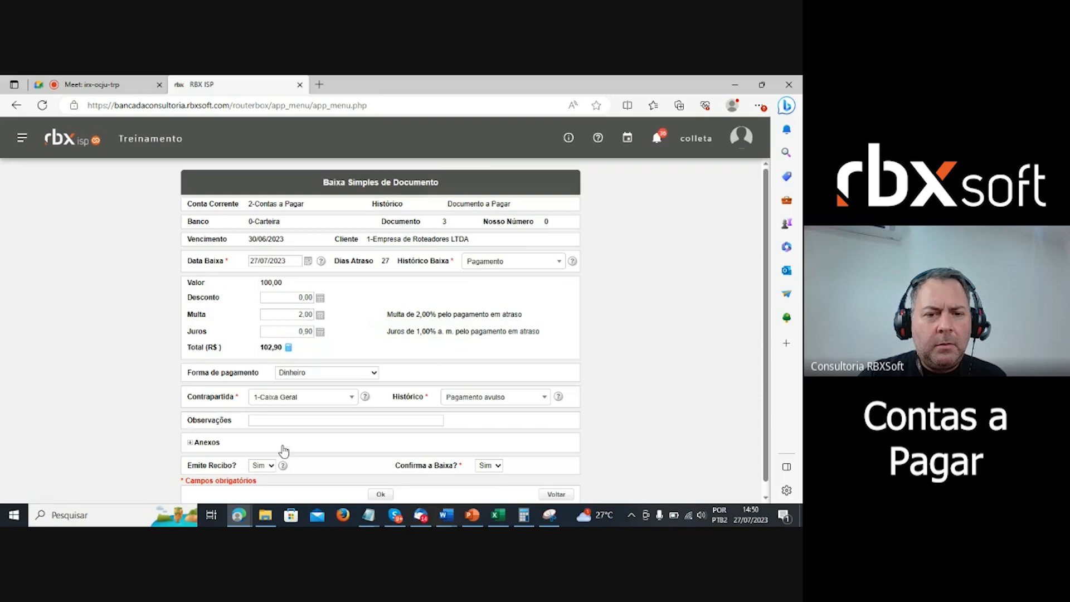
click(373, 373)
click(373, 376)
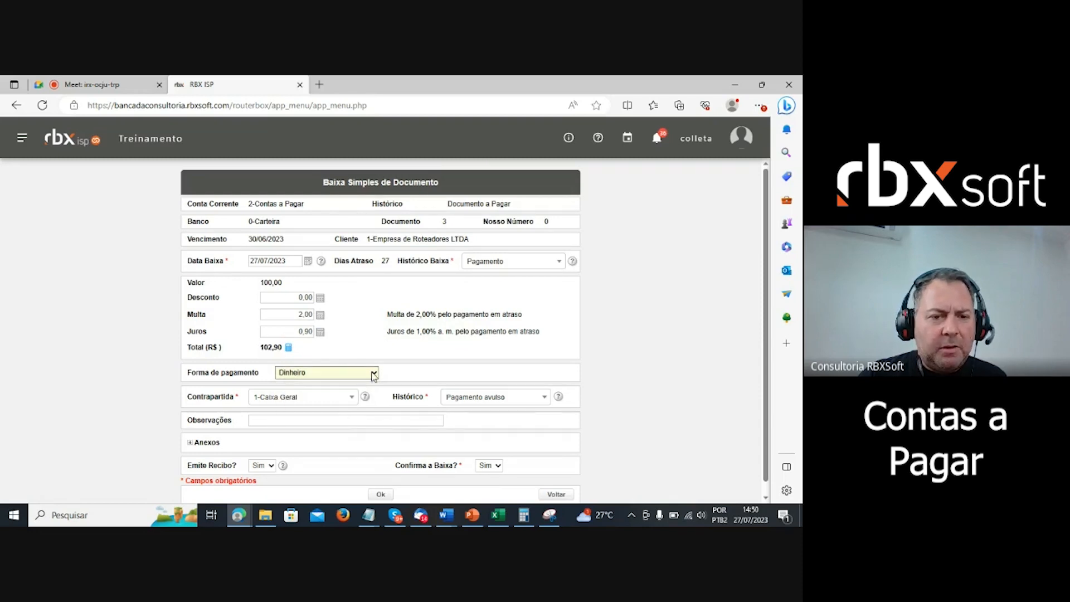
click(337, 400)
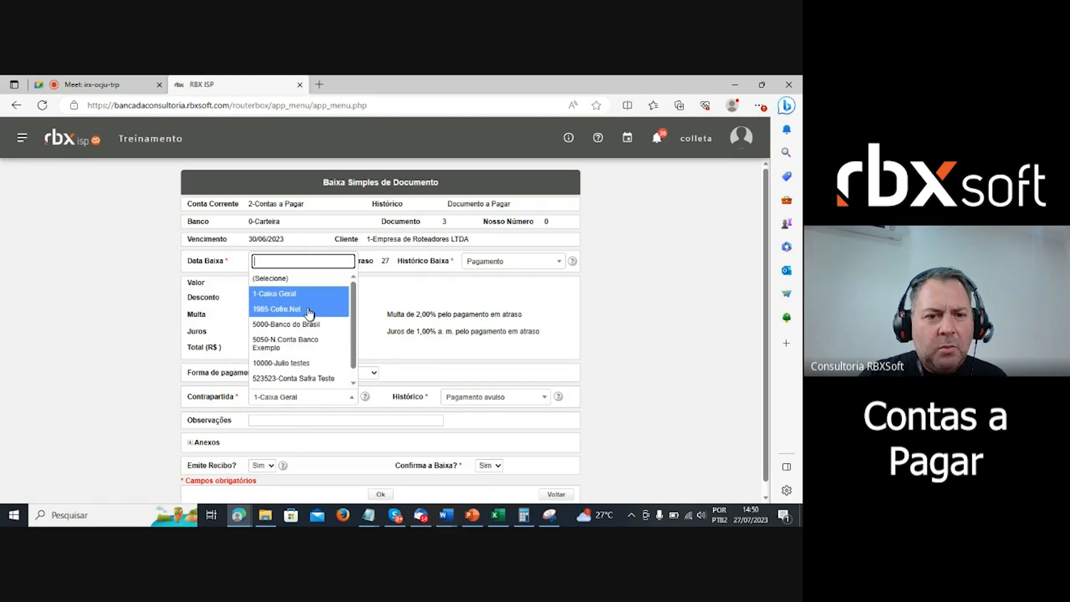
click(343, 404)
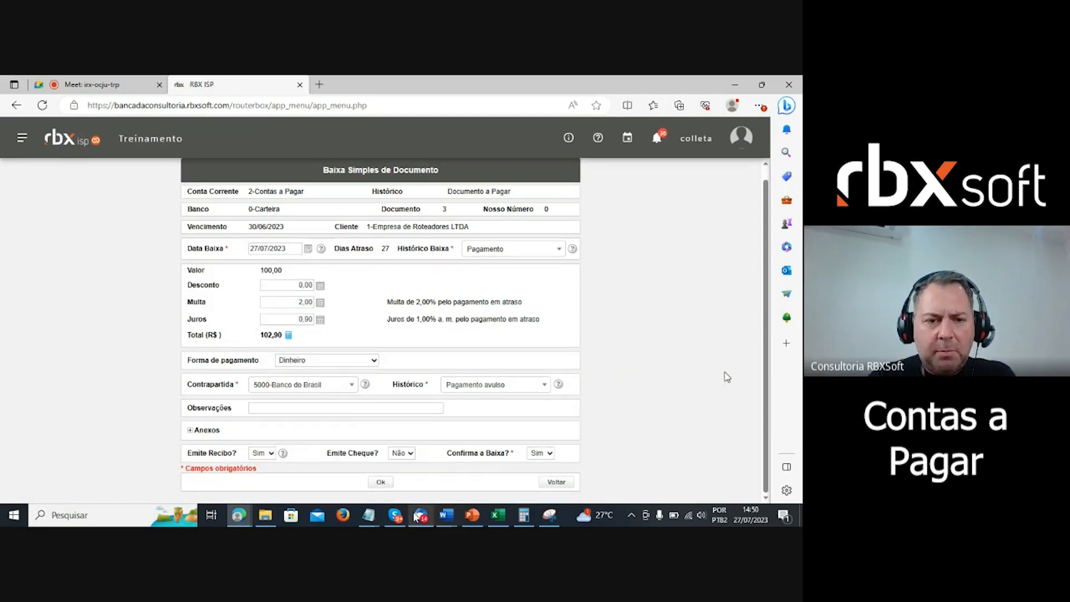
- Resubmit the settlement, dismiss the error again, and open the main navigation menu
click(380, 483)
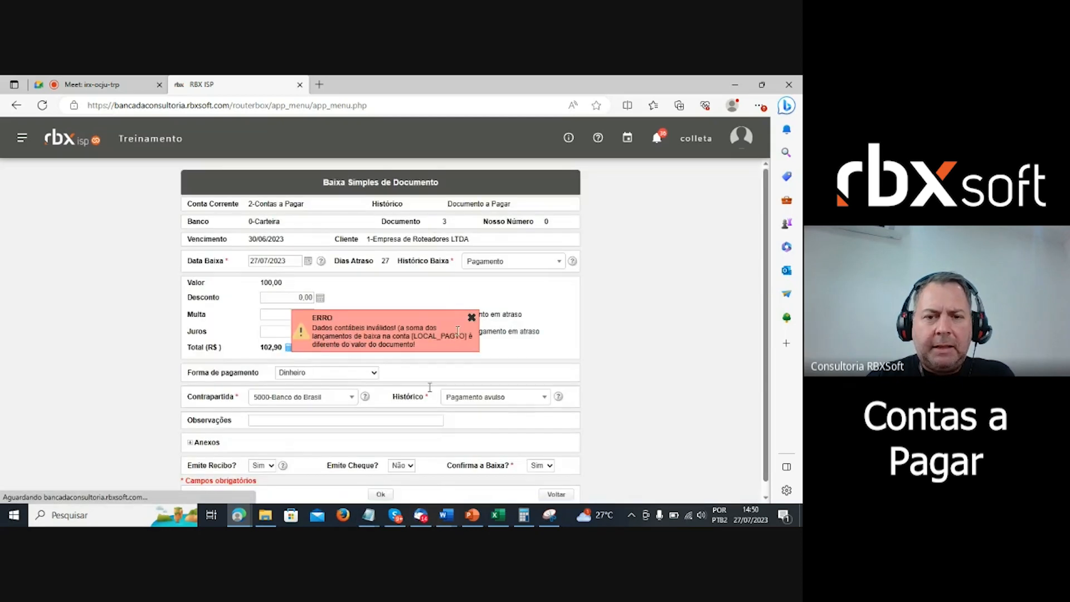
click(471, 318)
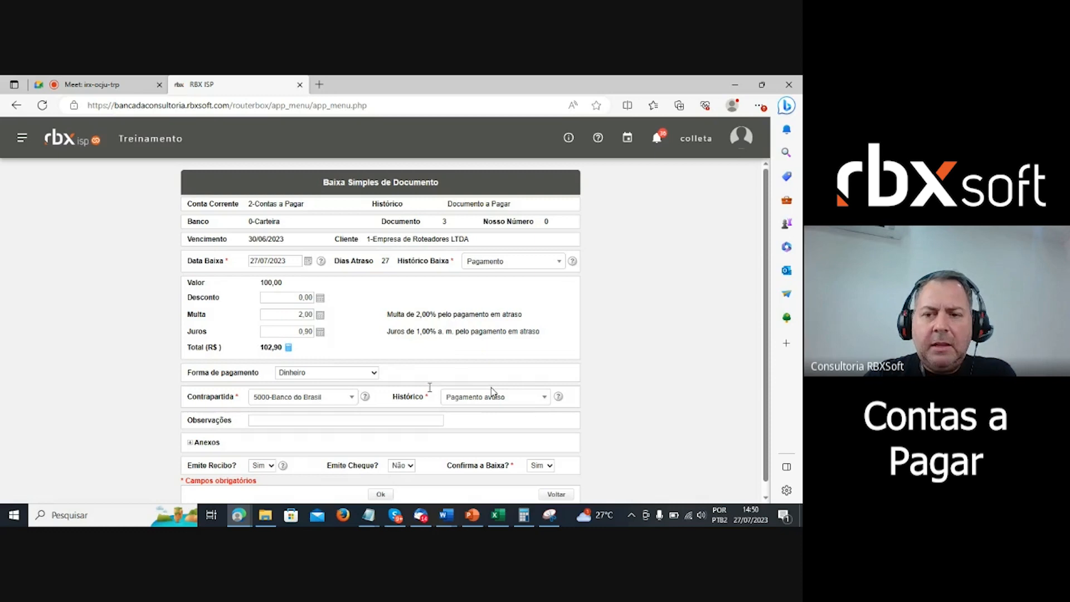
click(20, 142)
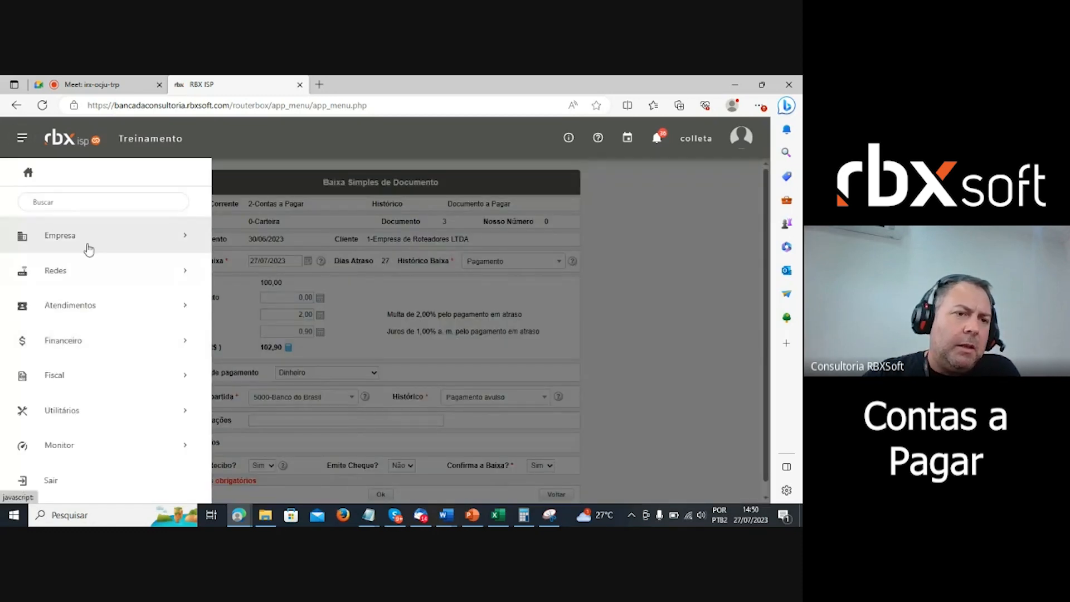
- Navigate to the Financeiro > Cadastros > Contas Correntes registry
click(75, 237)
click(75, 238)
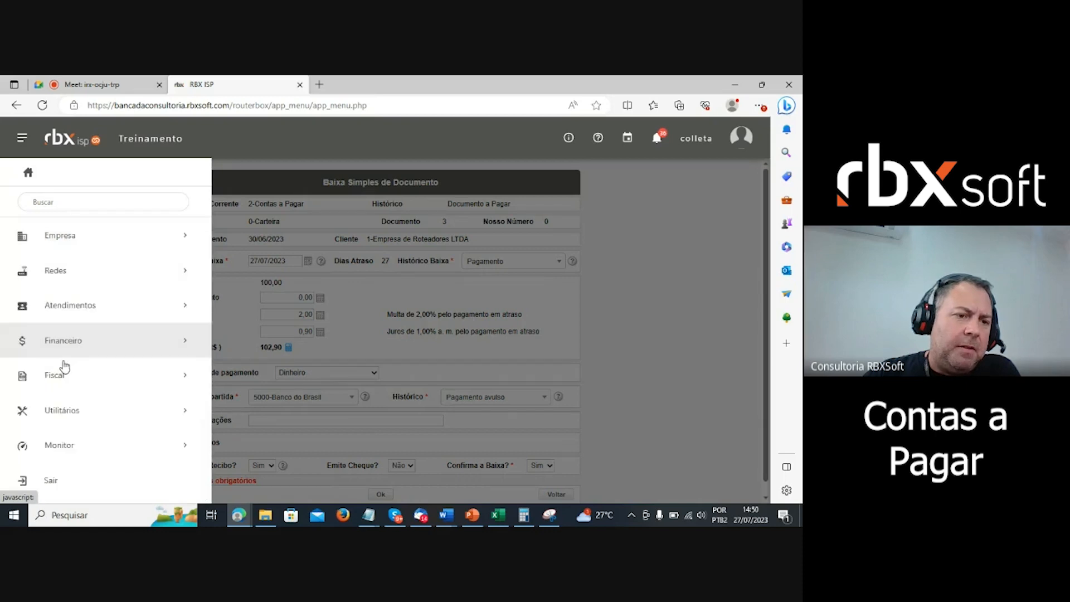
click(76, 348)
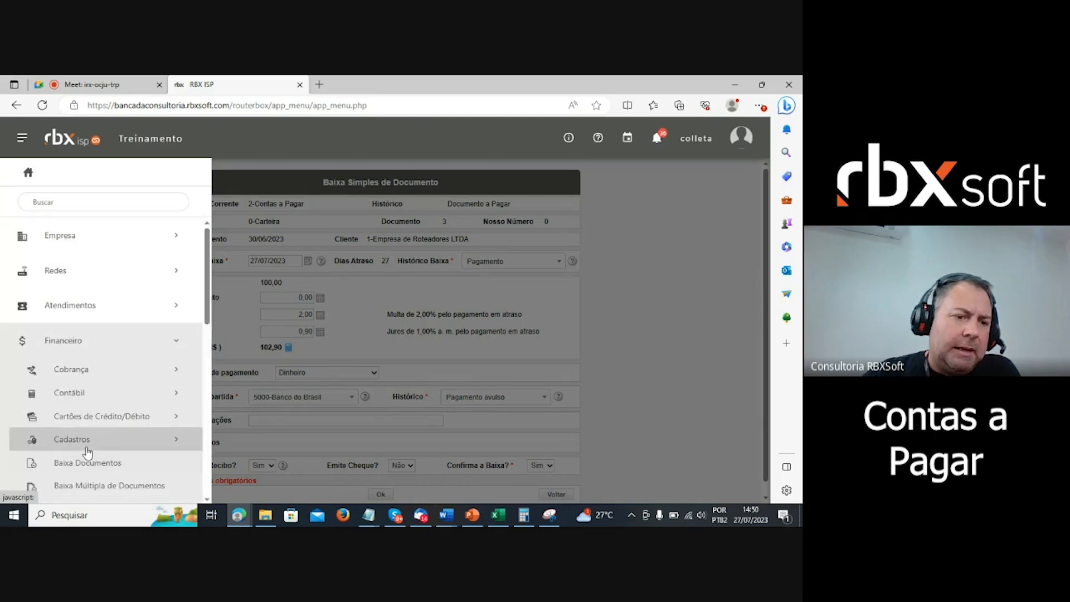
click(87, 445)
scroll(90, 452, down, 1)
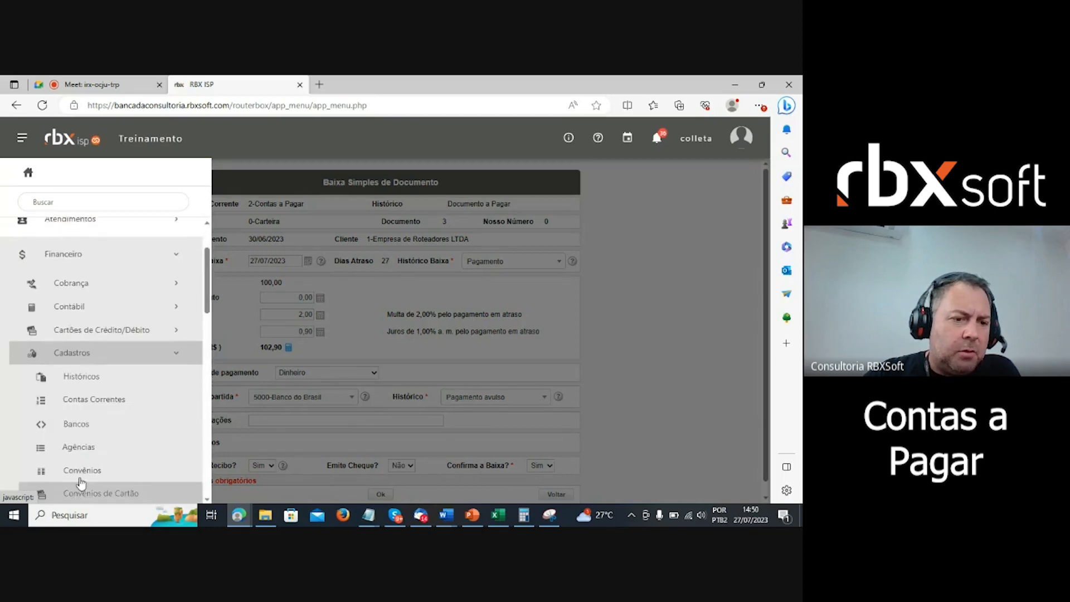
click(113, 405)
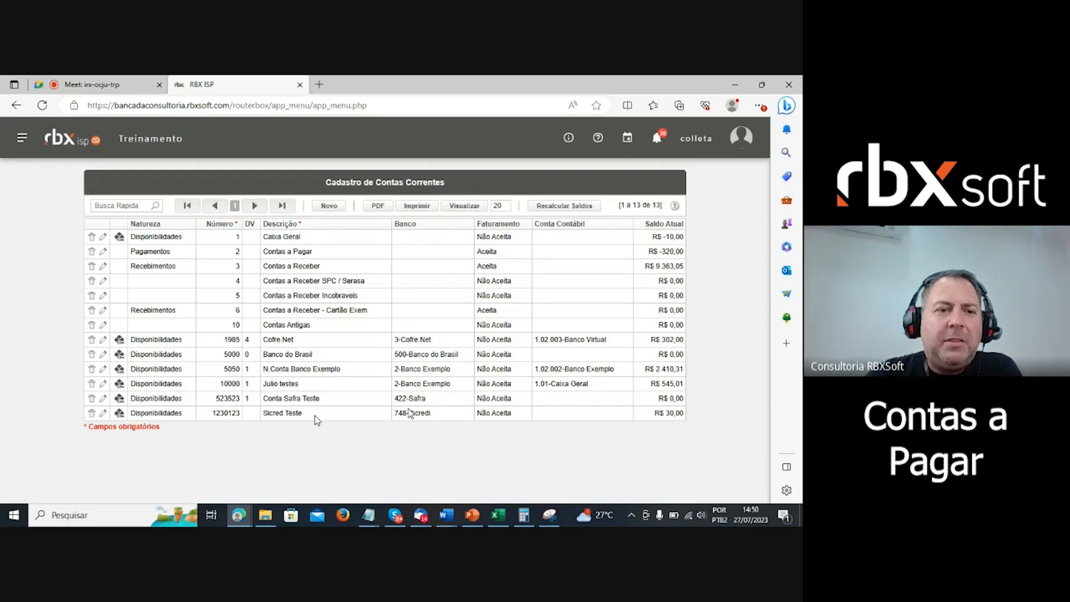
- Link the Caixa Geral current account to ledger account 1.01-Caixa Geral and save
click(103, 239)
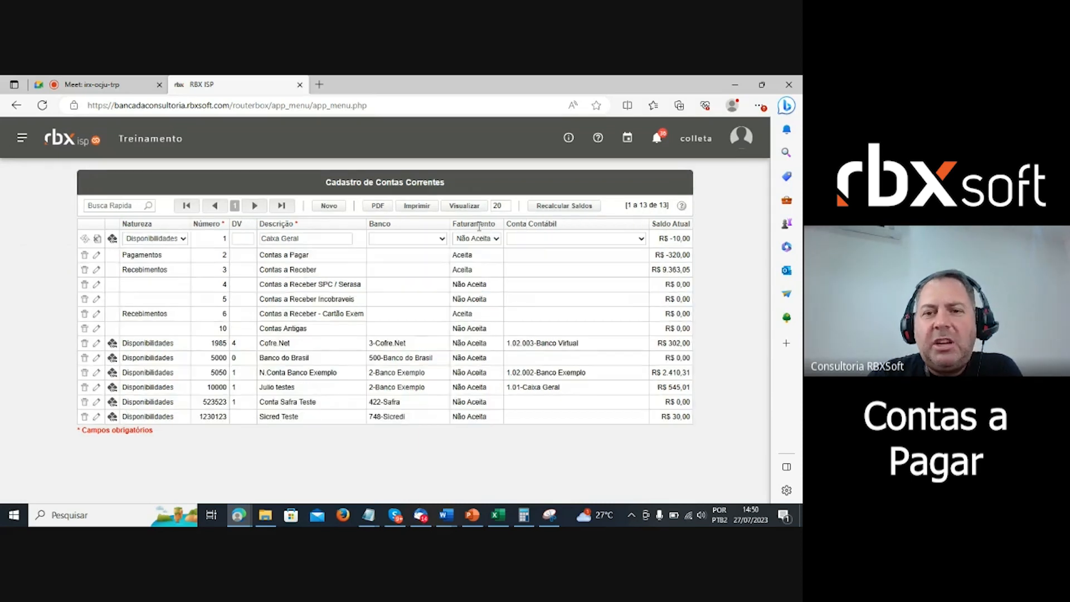
click(552, 239)
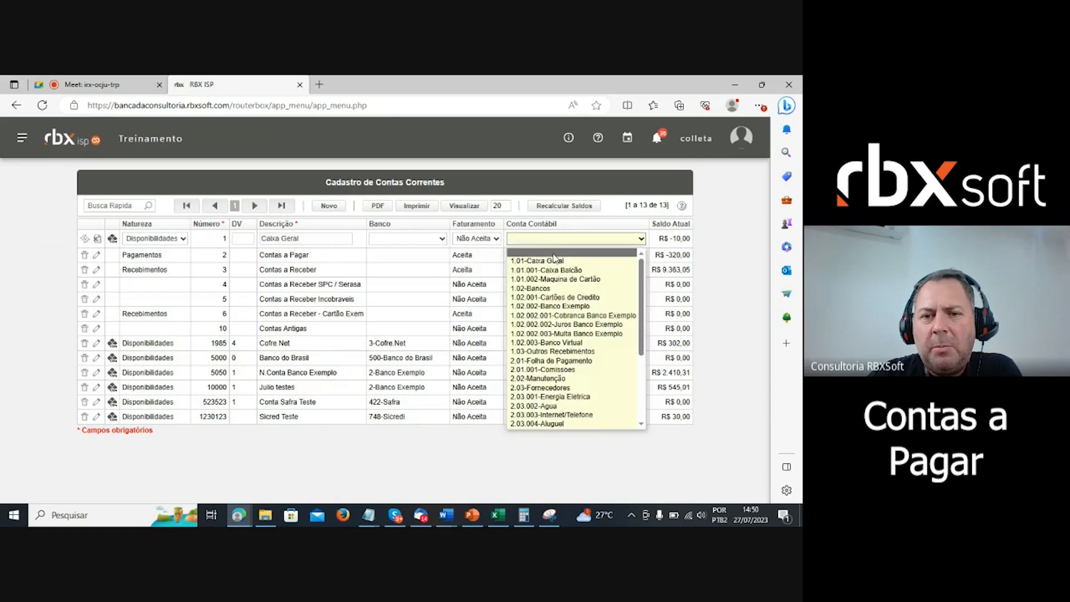
click(554, 259)
click(98, 239)
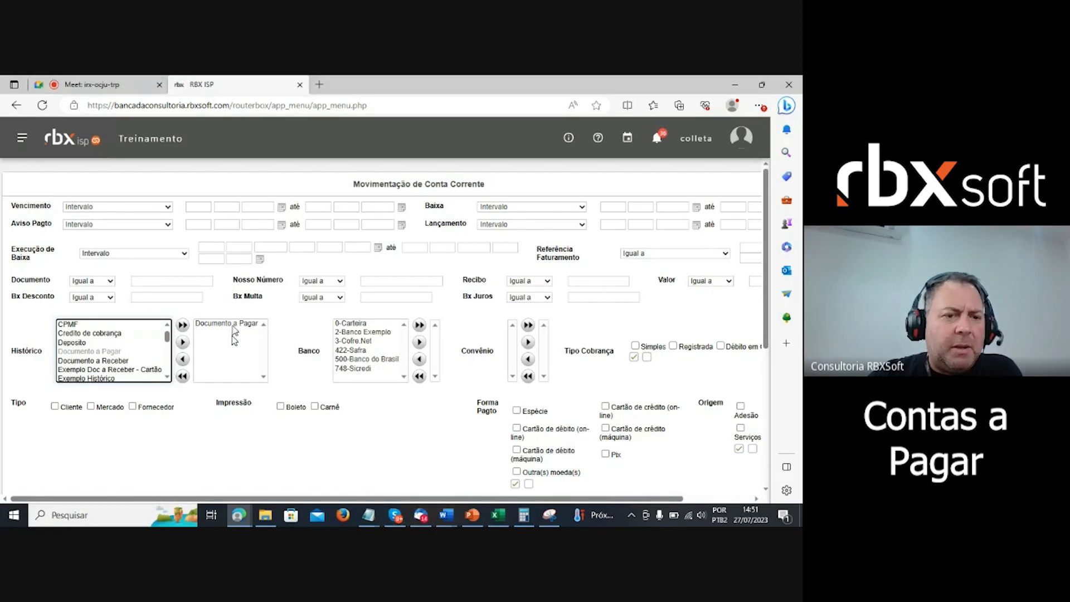
- Search payables for supplier code 1 and start the Baixa Simples for overdue document 3
scroll(295, 463, down, 5)
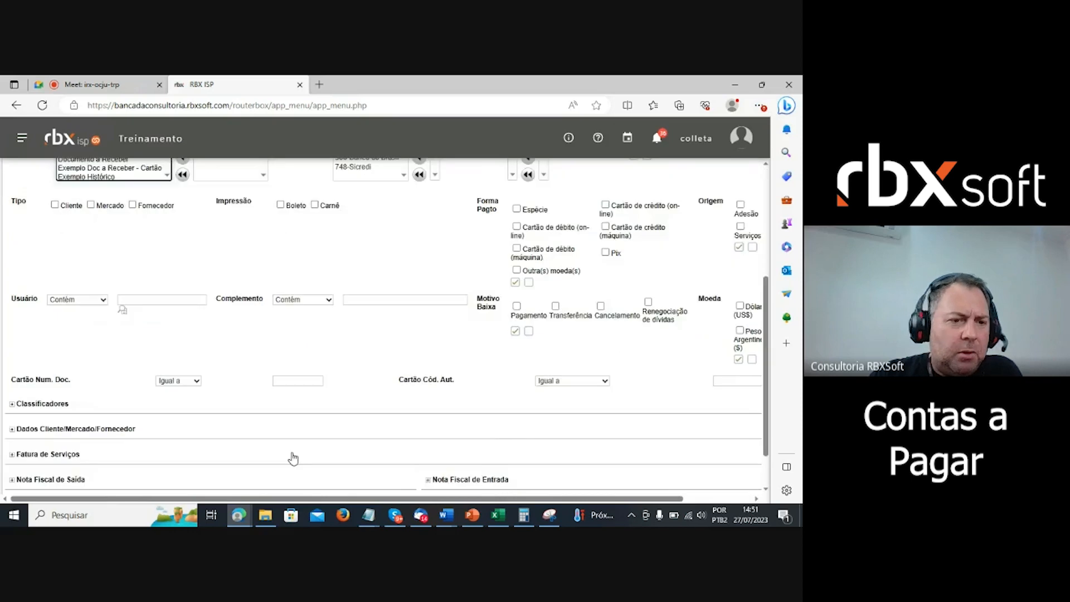
click(12, 378)
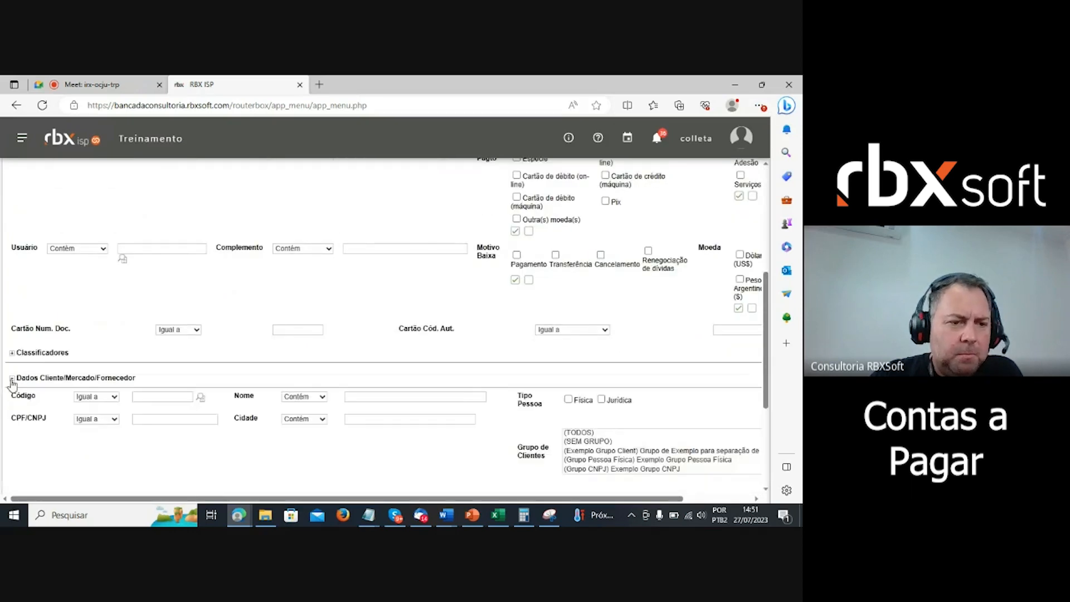
click(186, 400)
text(1)
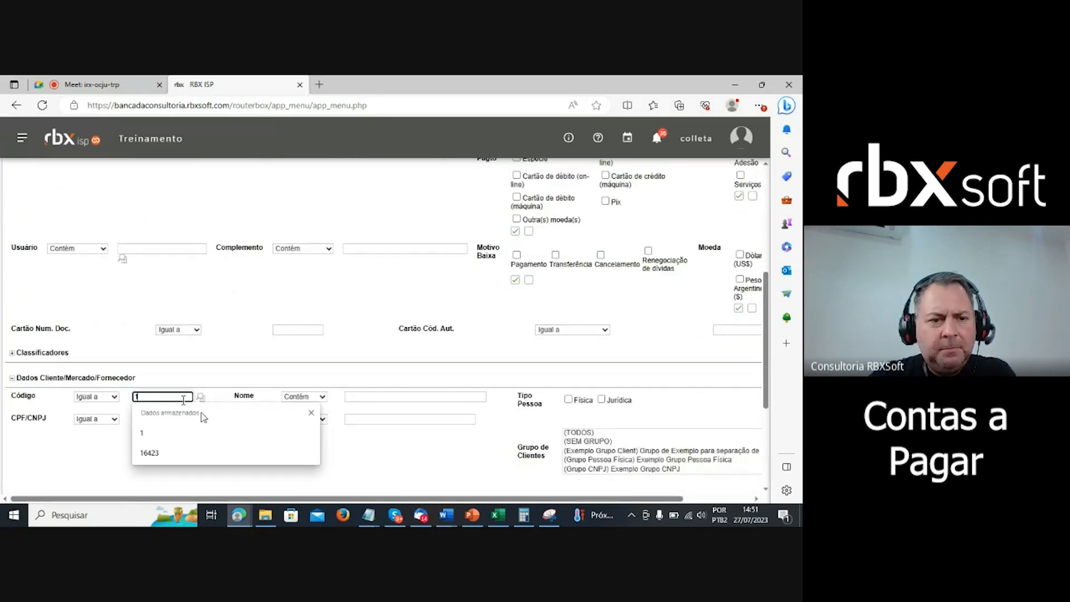
scroll(421, 443, down, 3)
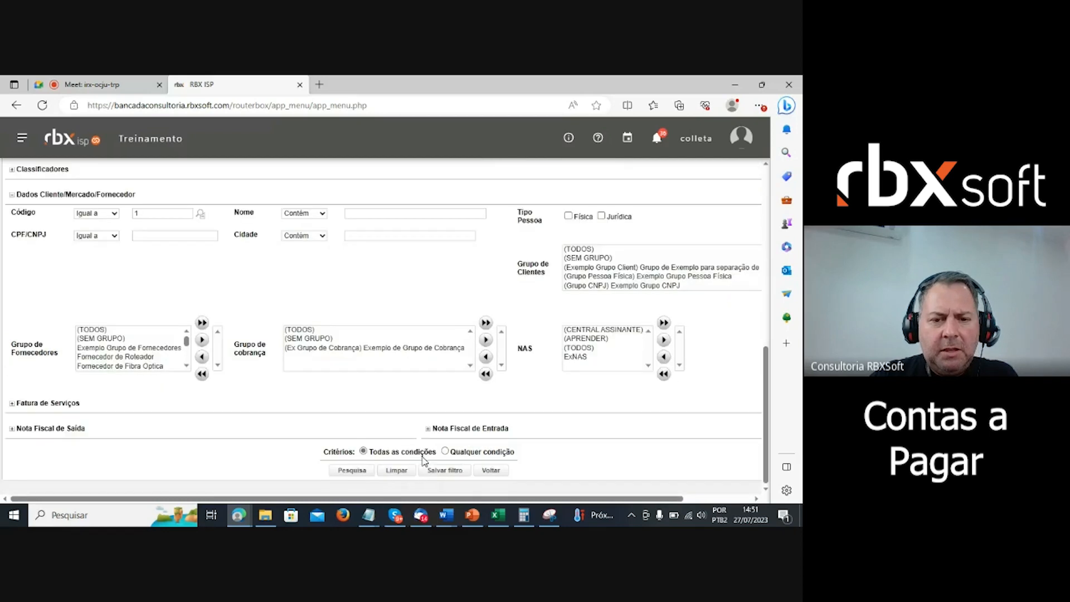
click(346, 471)
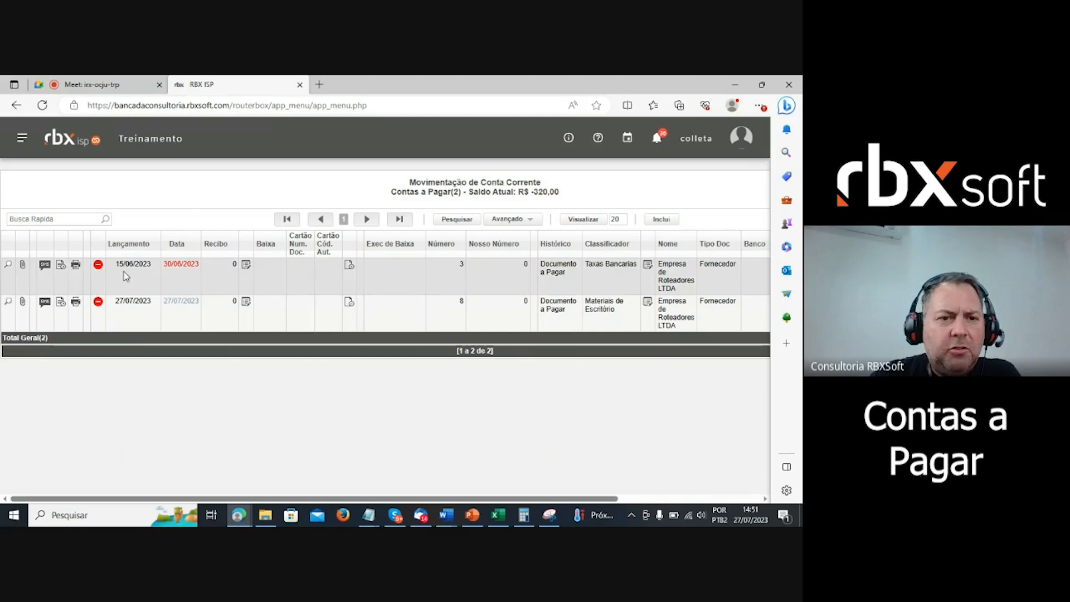
click(349, 267)
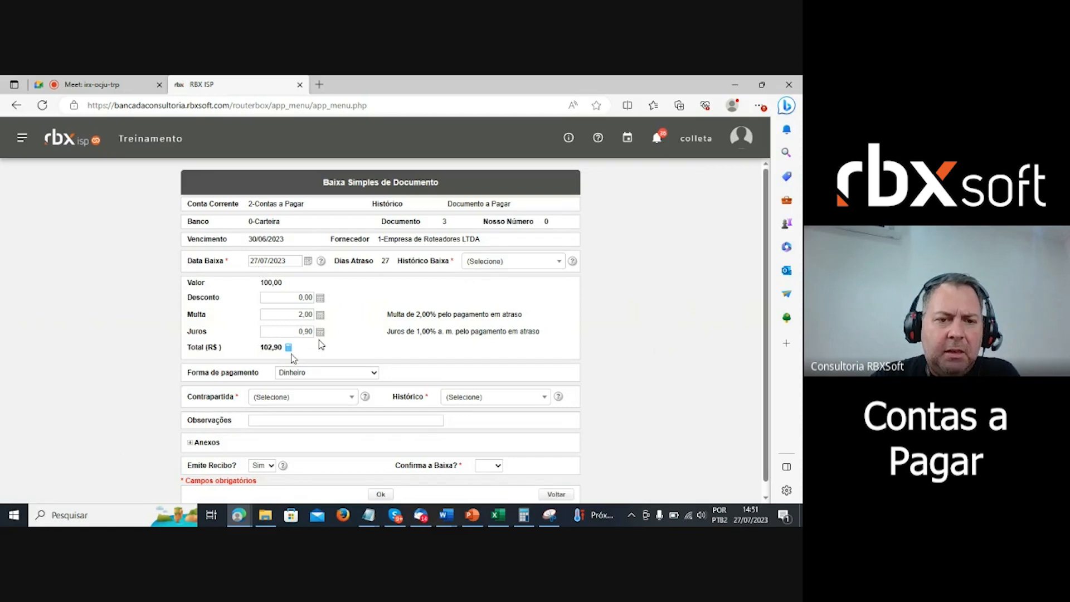
- Add a Baixa accounting entry of -100,00 to 2.03-Fornecedores and save it
click(289, 347)
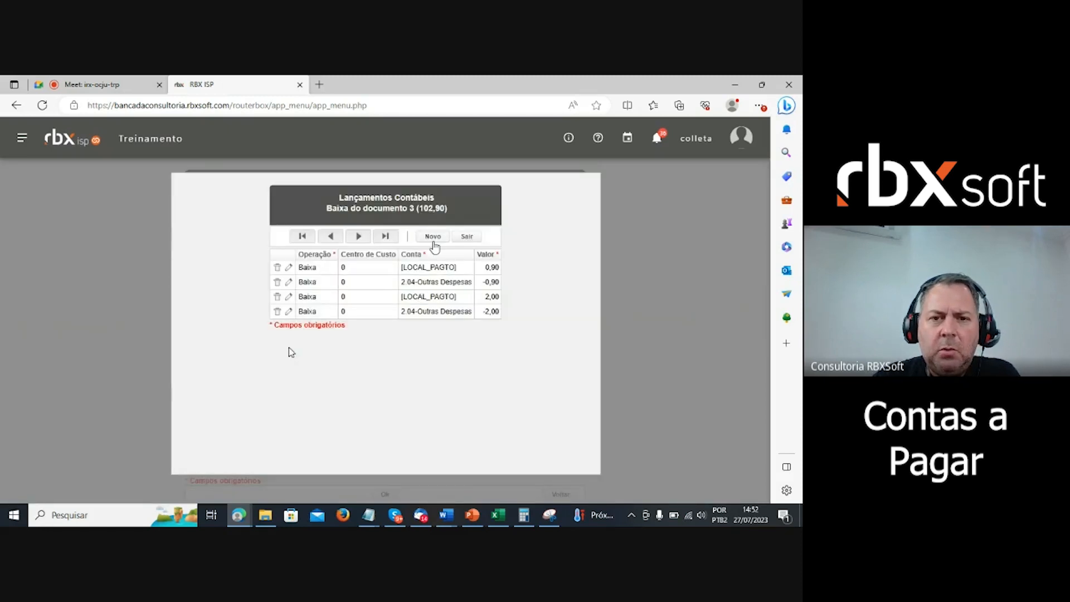
click(432, 237)
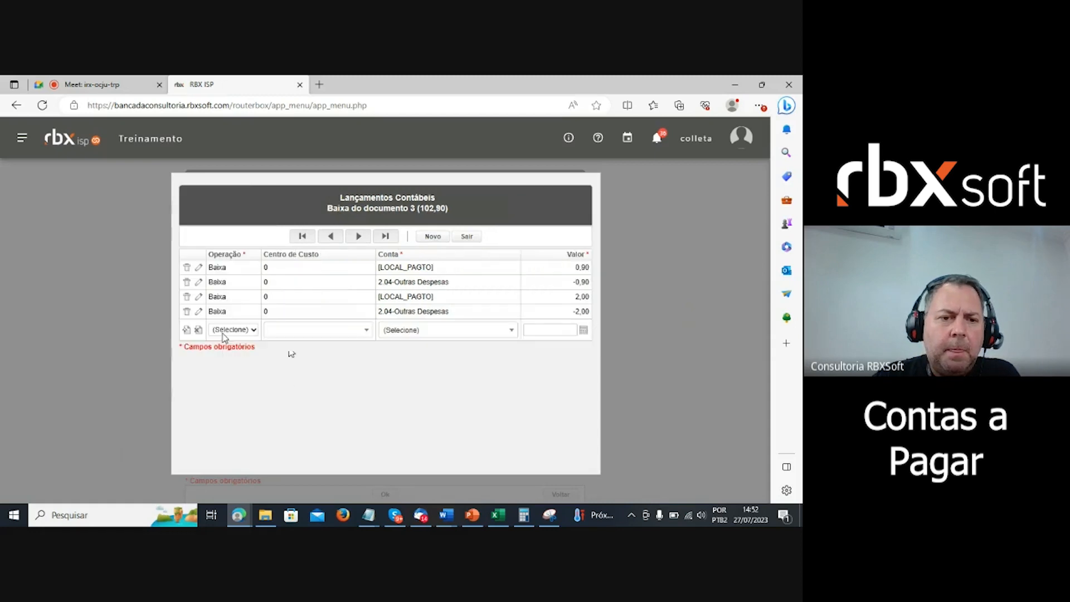
click(224, 333)
click(227, 354)
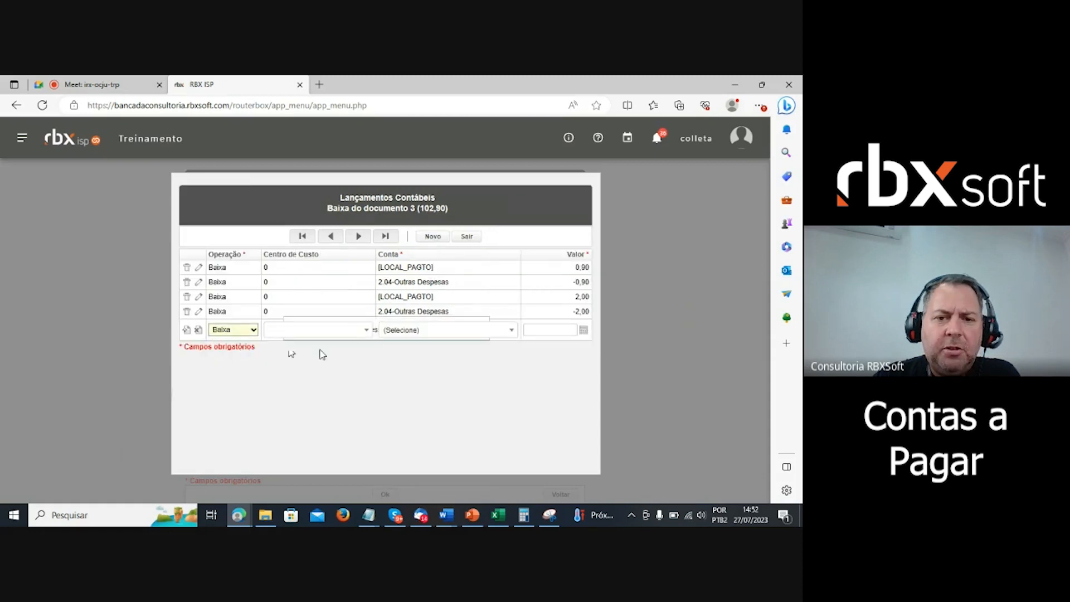
click(451, 334)
scroll(482, 278, down, 4)
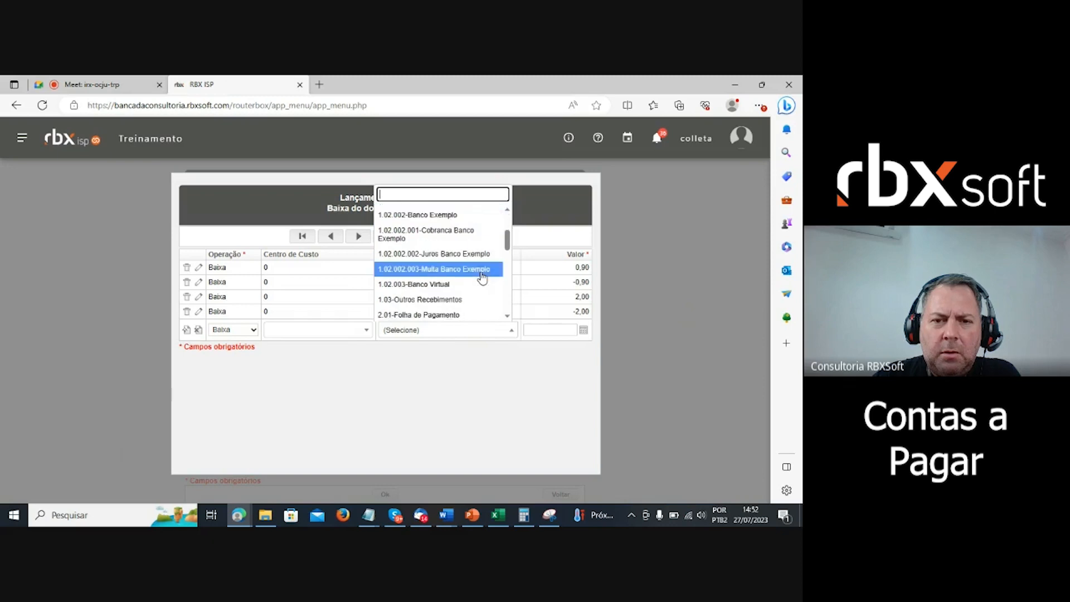
scroll(481, 288, down, 2)
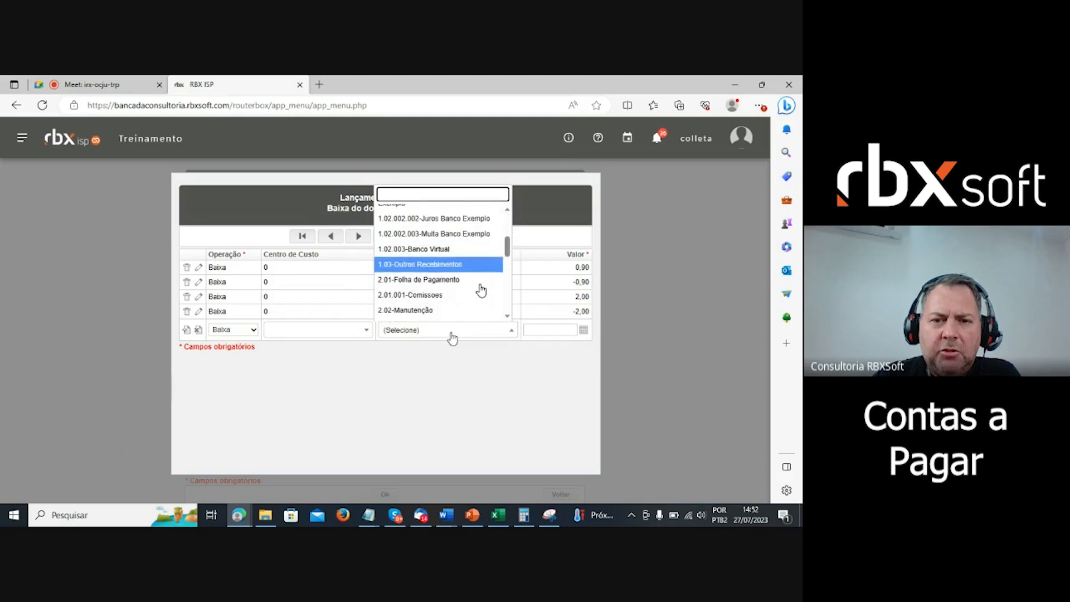
scroll(481, 290, down, 3)
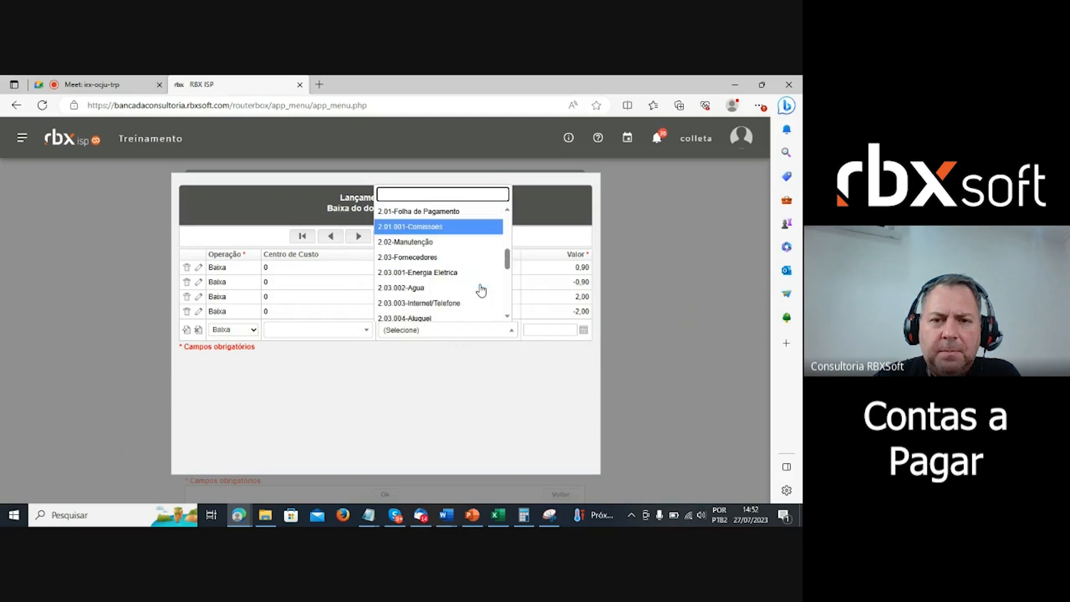
scroll(481, 290, up, 1)
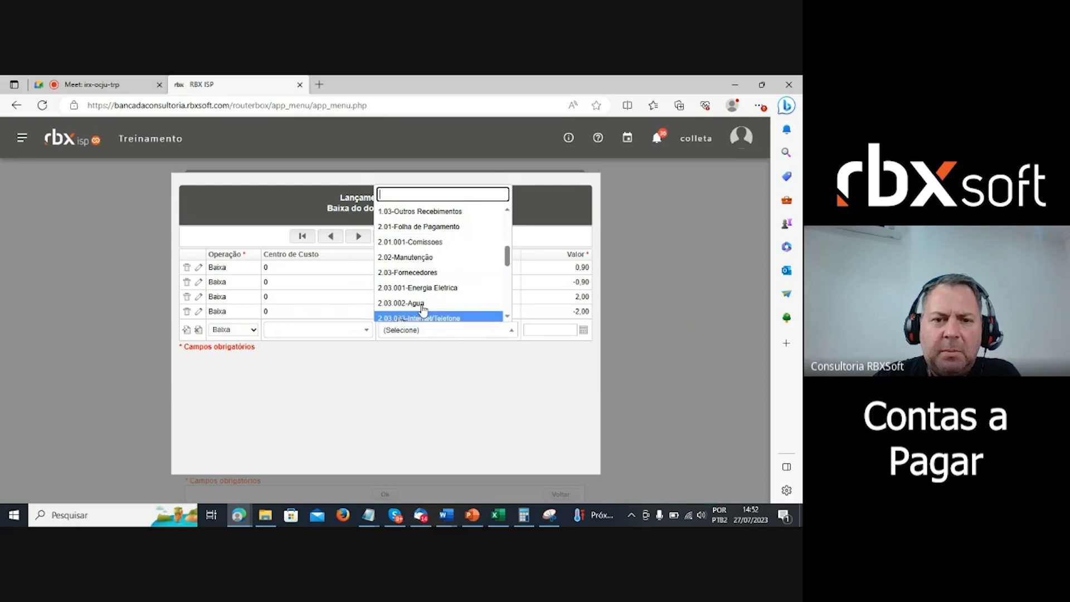
click(421, 272)
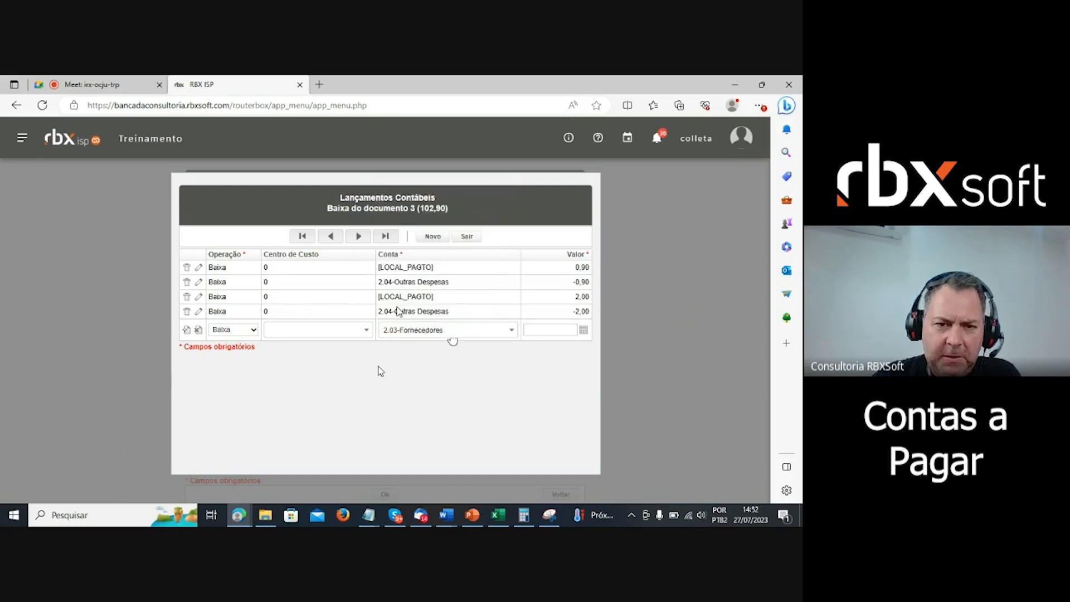
click(544, 329)
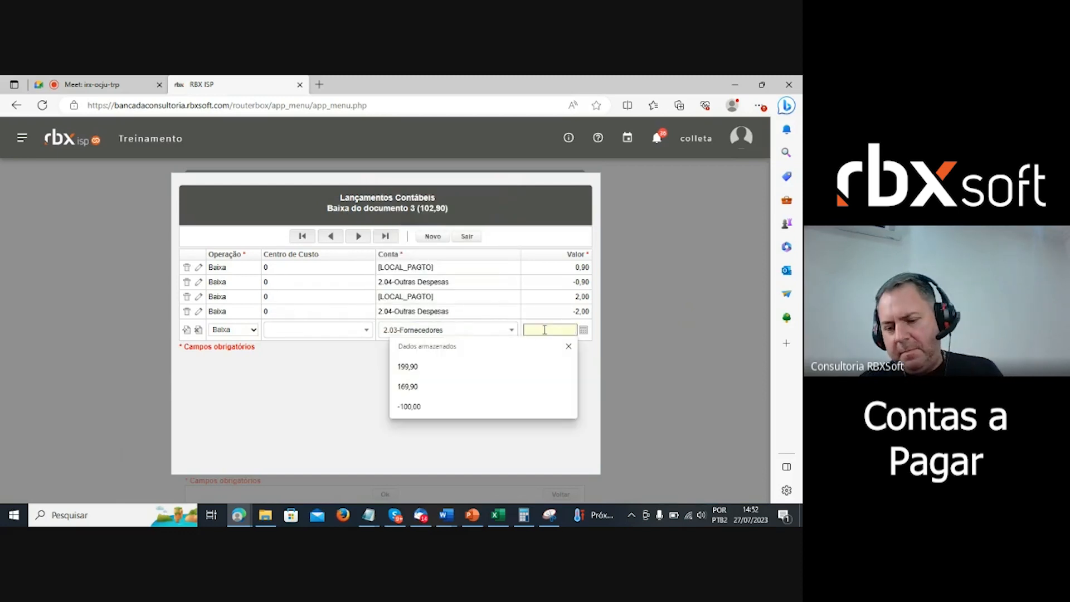
text(-1)
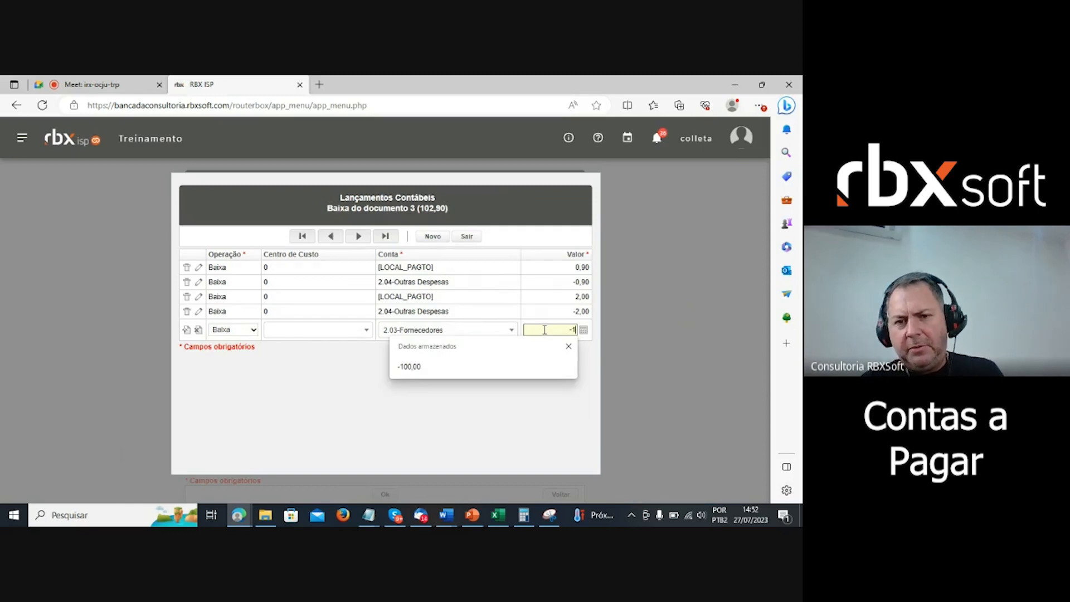
text(00)
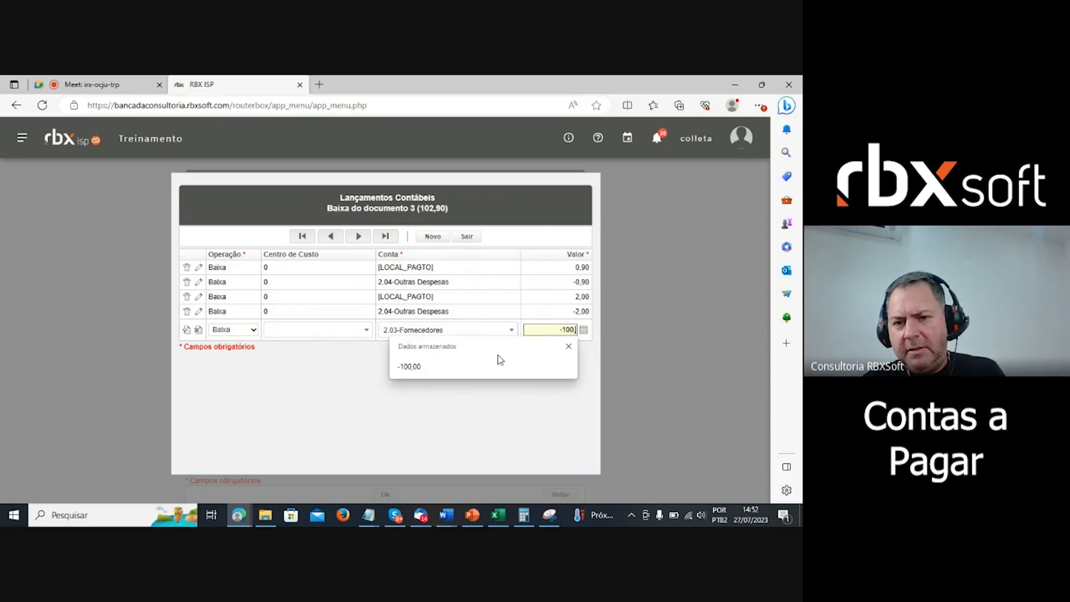
click(498, 365)
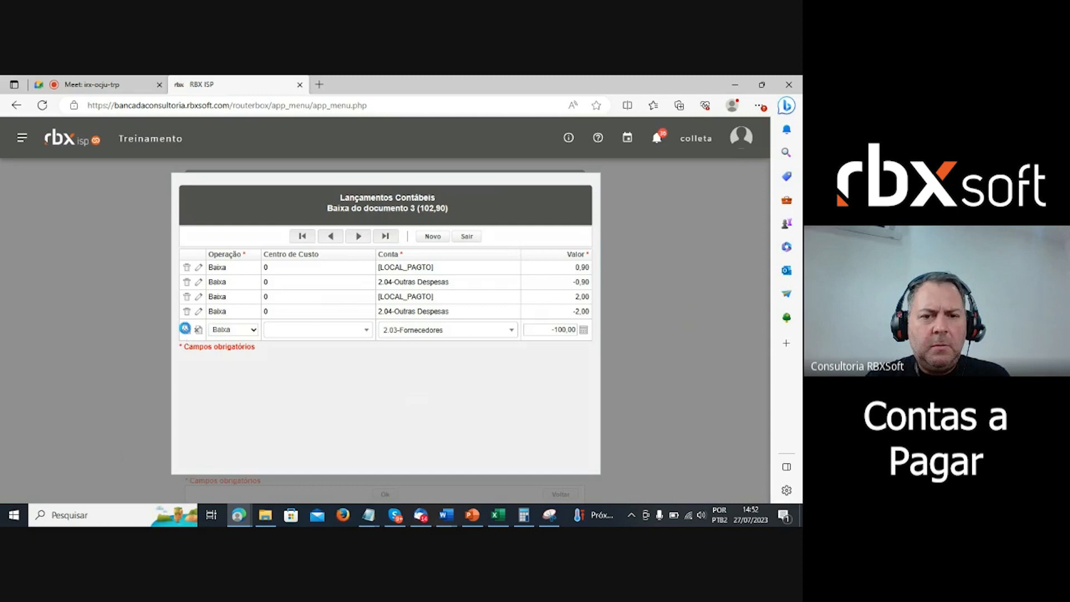
click(187, 329)
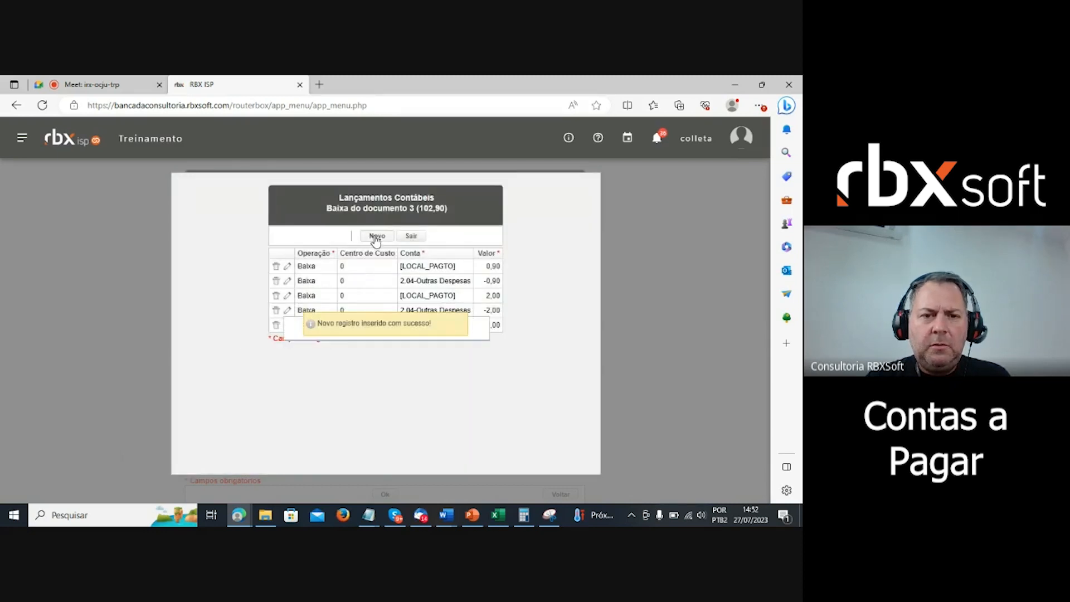
- Add a Baixa entry of 100,00 to [LOCAL_PAGTO], save it, and close the entries window
click(374, 235)
click(253, 345)
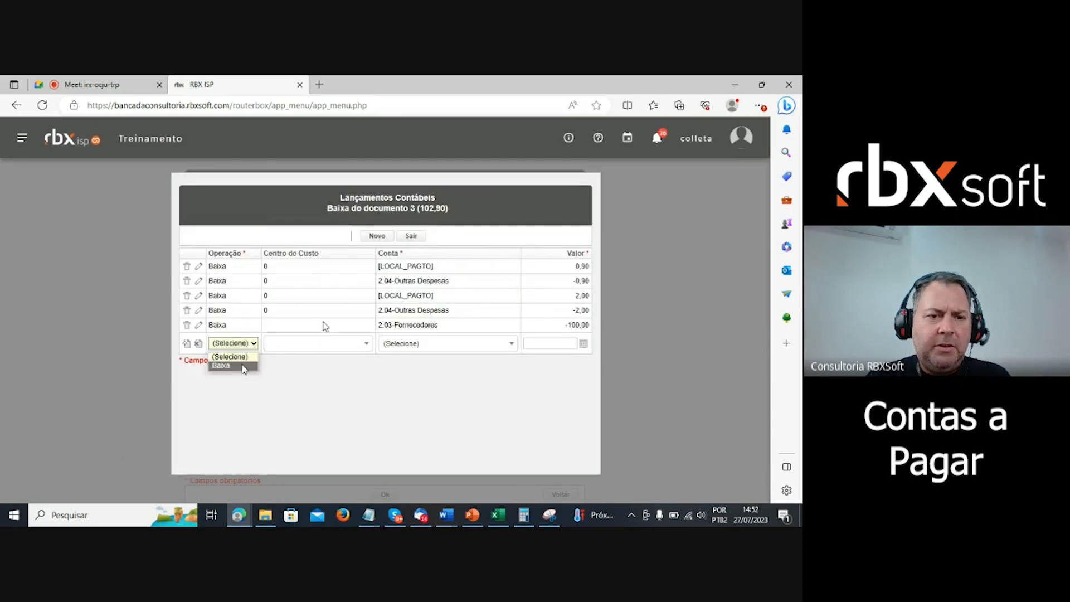
click(253, 366)
click(426, 350)
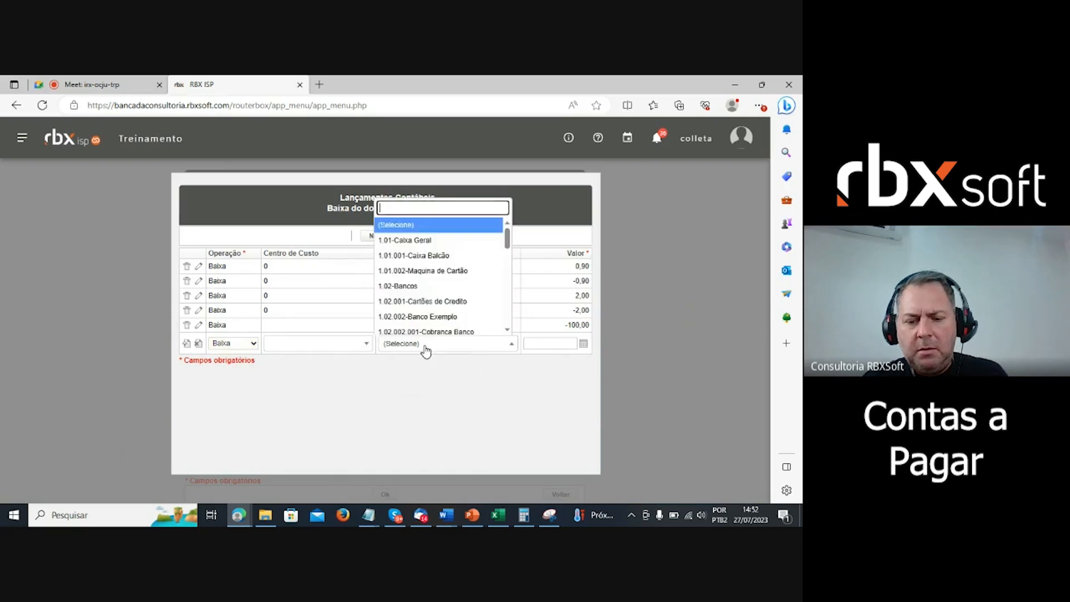
text(loc)
click(423, 328)
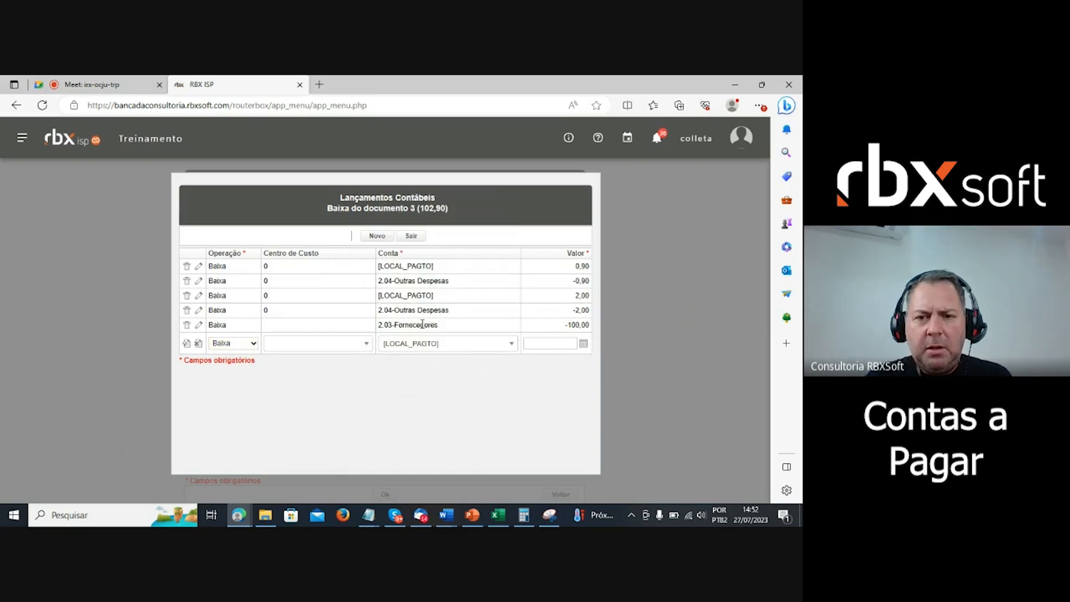
click(553, 342)
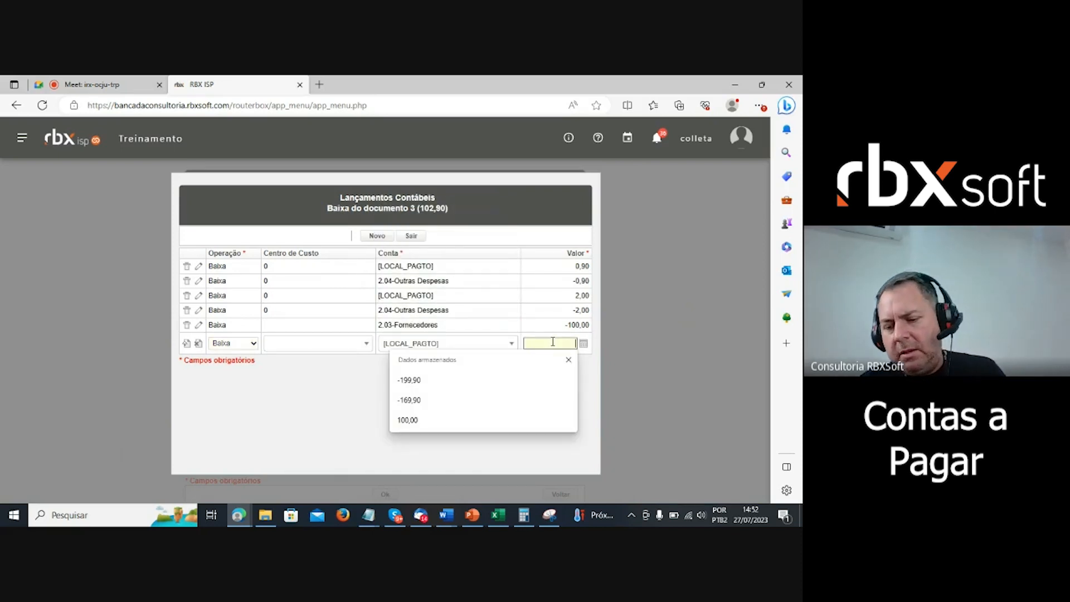
text(00,00)
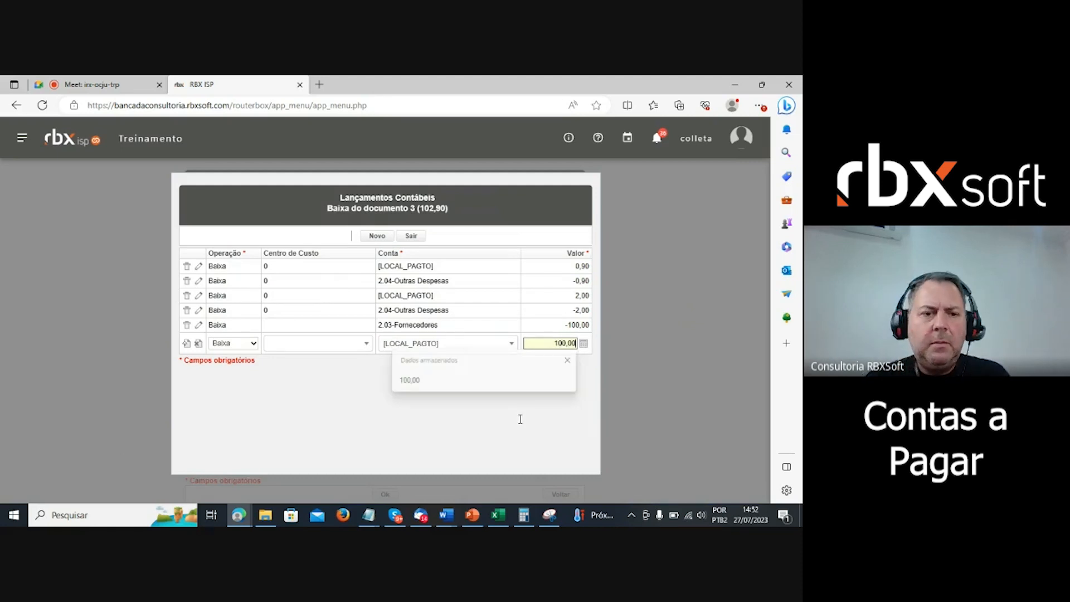
click(187, 344)
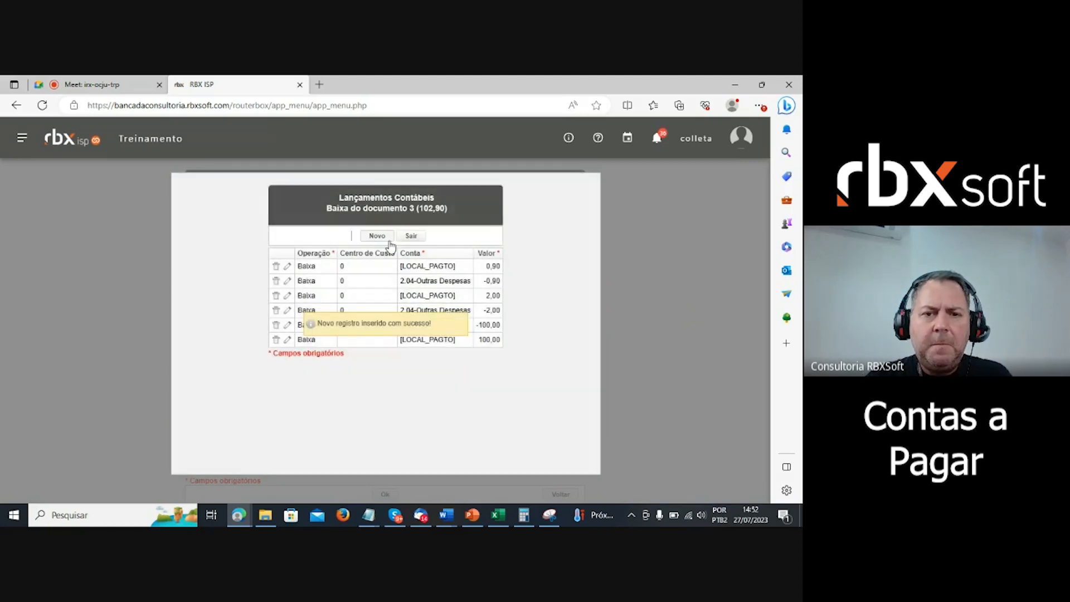
click(410, 236)
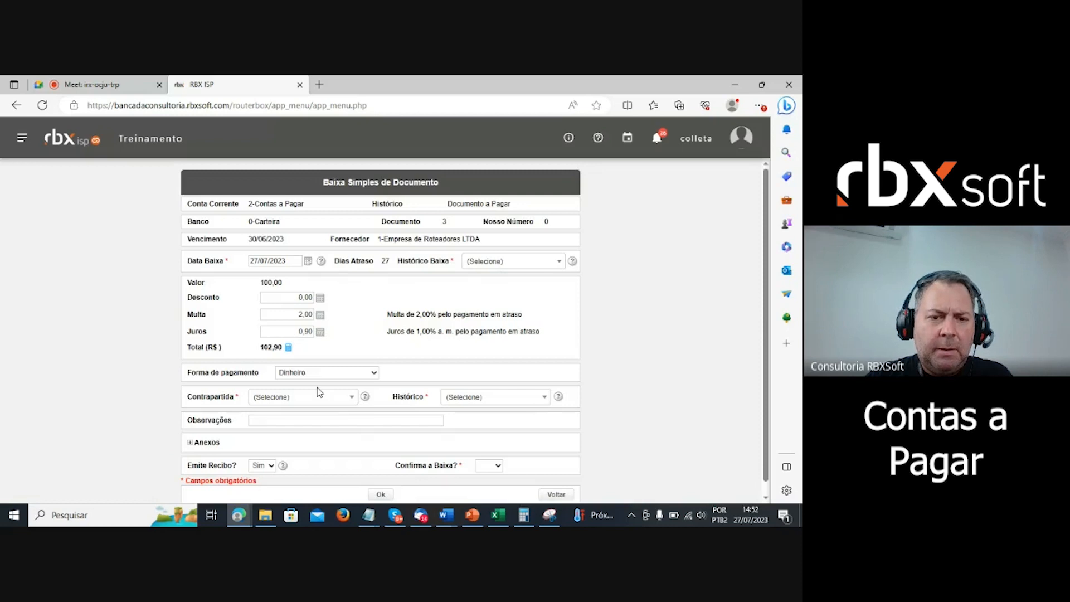
- Set counter-account 1-Caixa Geral, histories Pagamento and Pagamento avulso, confirmation Sim, and submit the settlement
click(328, 398)
click(274, 294)
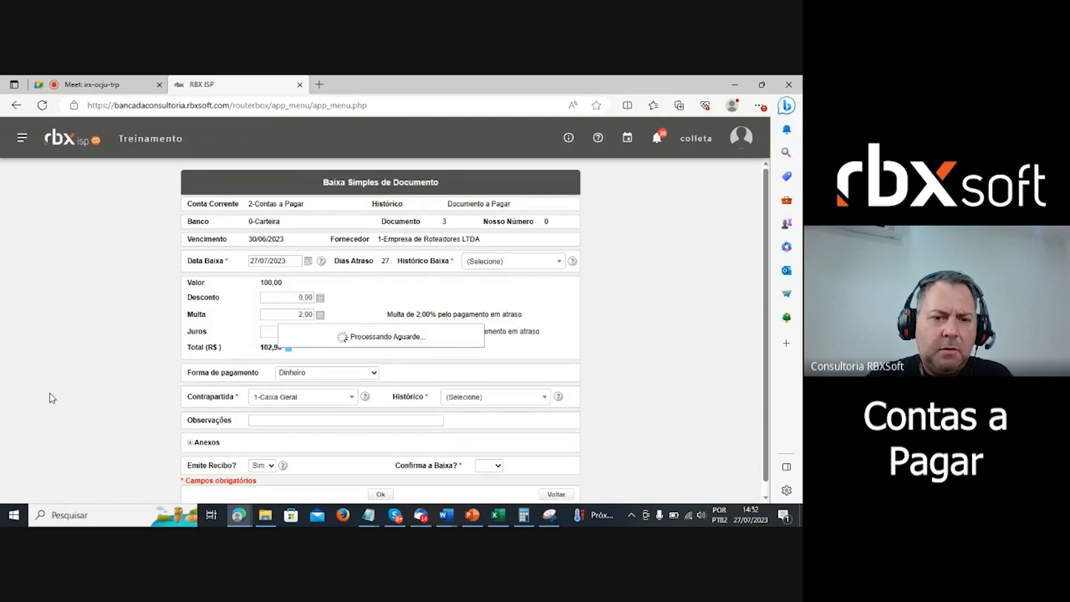
click(540, 262)
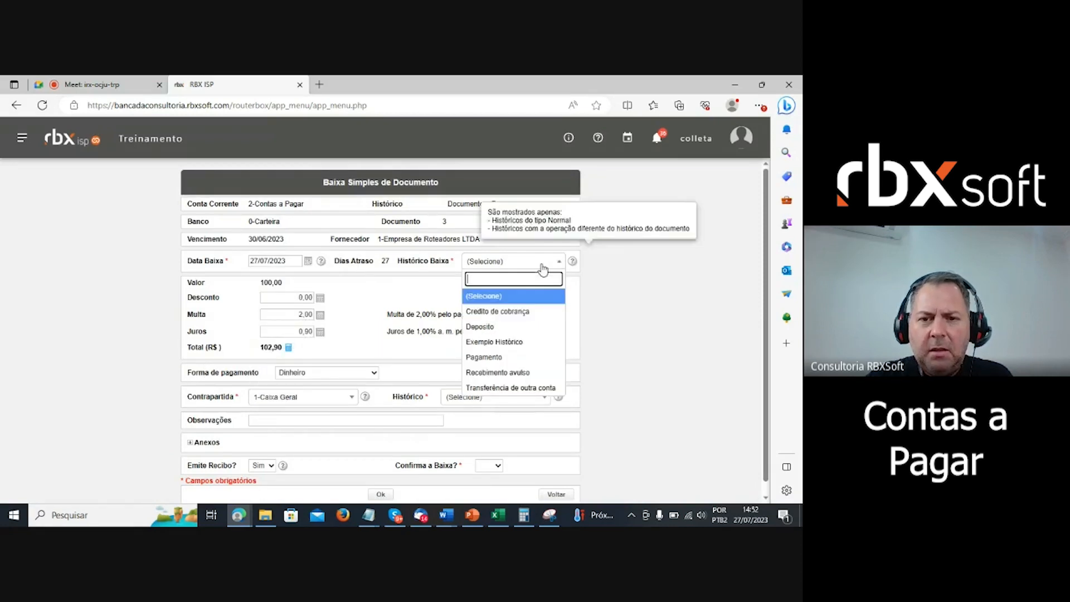
click(521, 358)
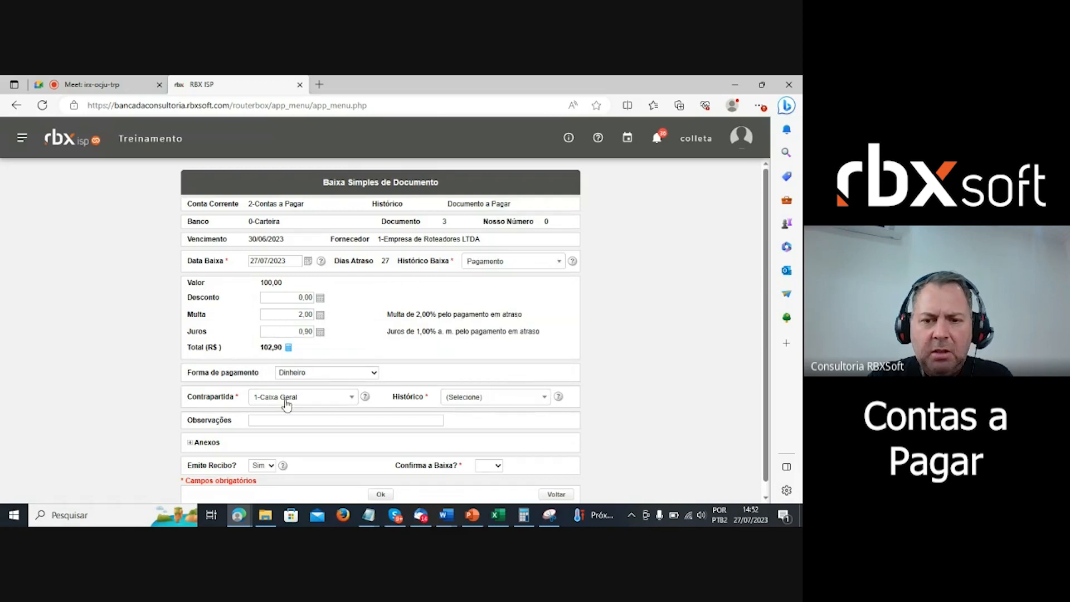
click(525, 399)
scroll(520, 344, down, 2)
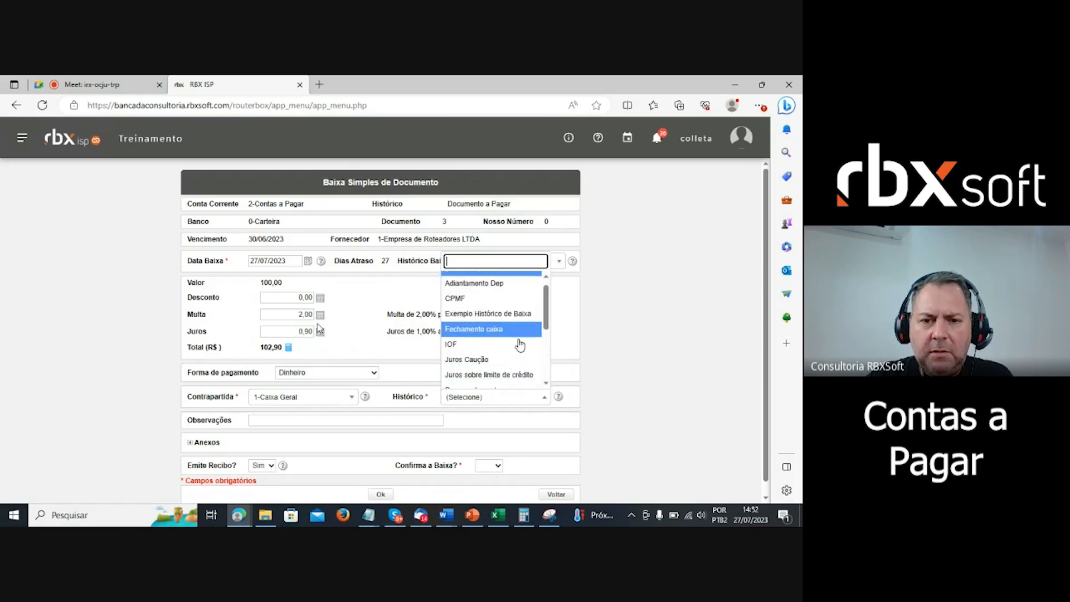
click(522, 359)
scroll(664, 368, down, 1)
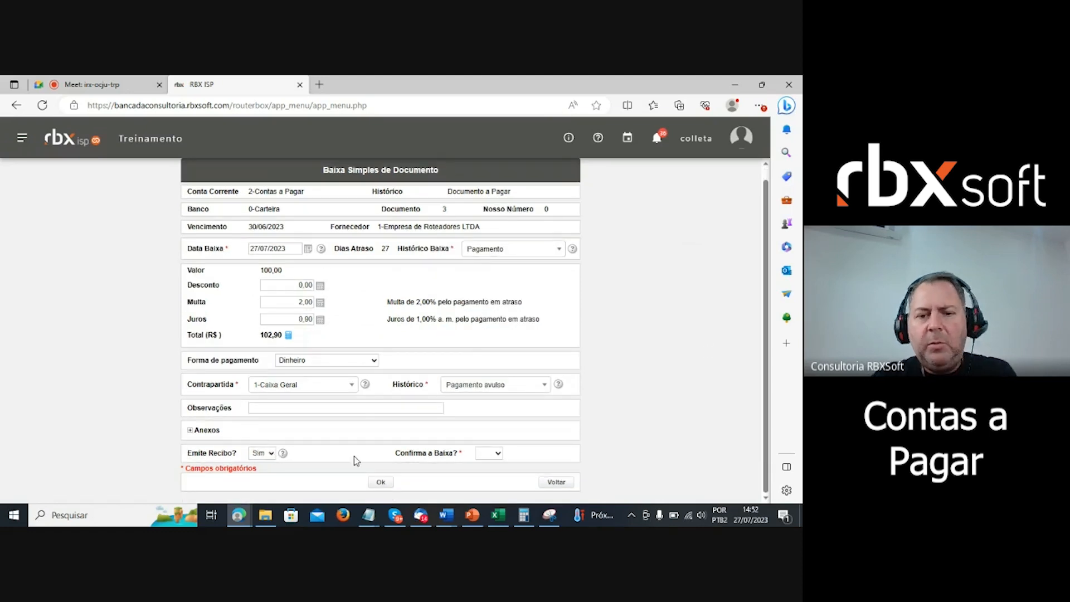
click(490, 454)
click(491, 474)
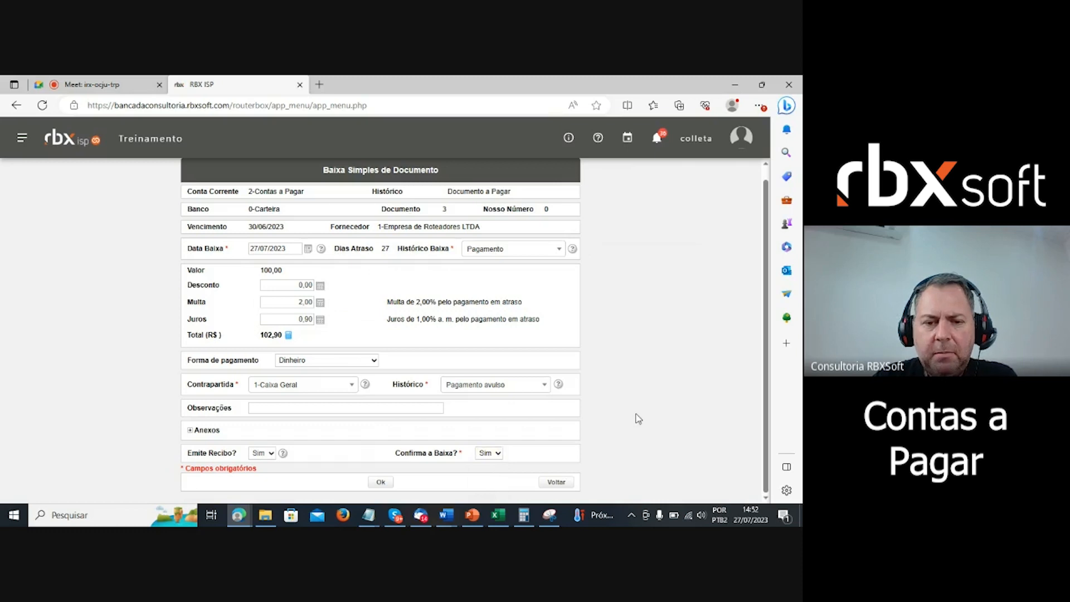
click(381, 483)
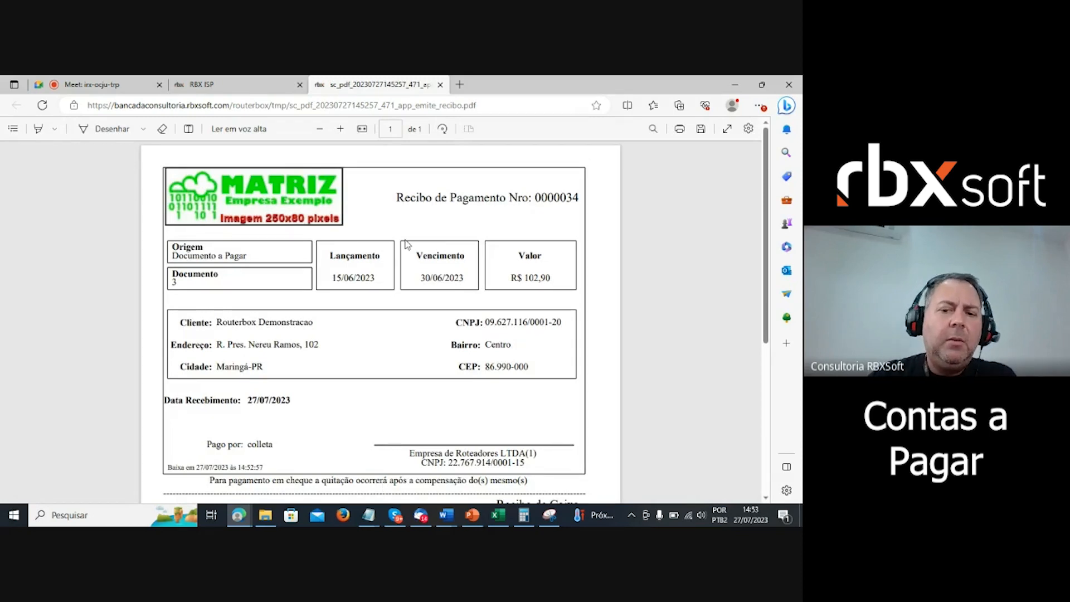
- Review the R$ 102,90 payment receipt PDF, then return to the Google Meet tab
scroll(320, 342, down, 5)
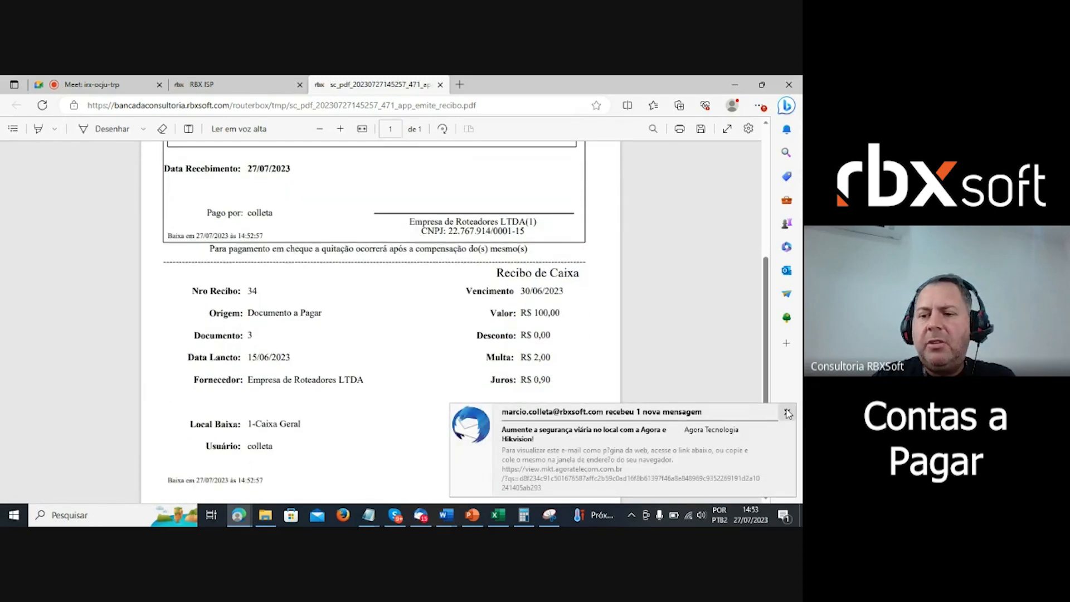
scroll(338, 306, up, 5)
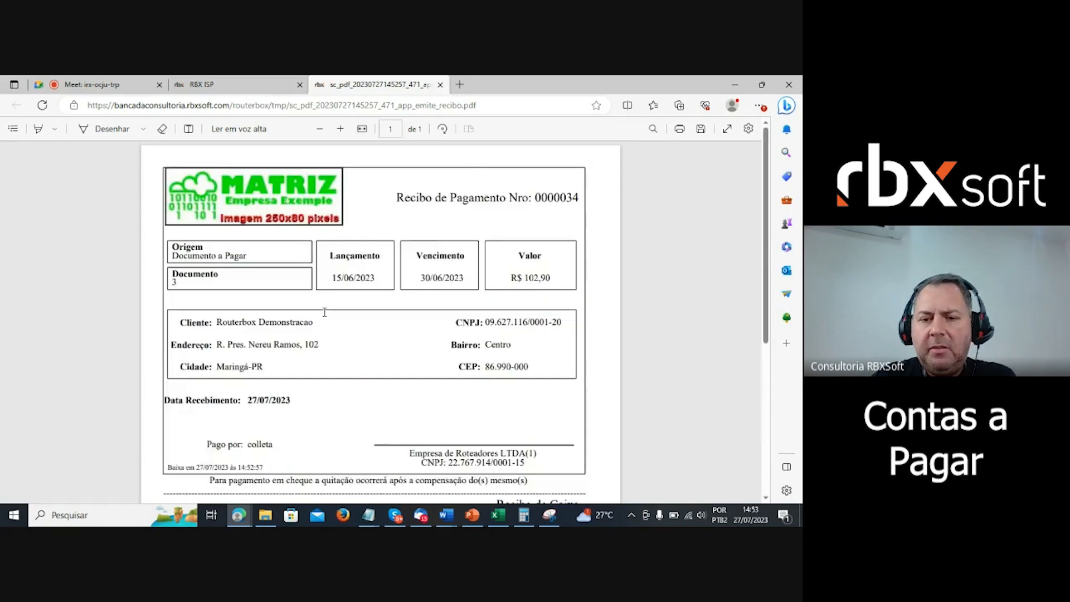
scroll(332, 315, down, 5)
scroll(327, 326, up, 2)
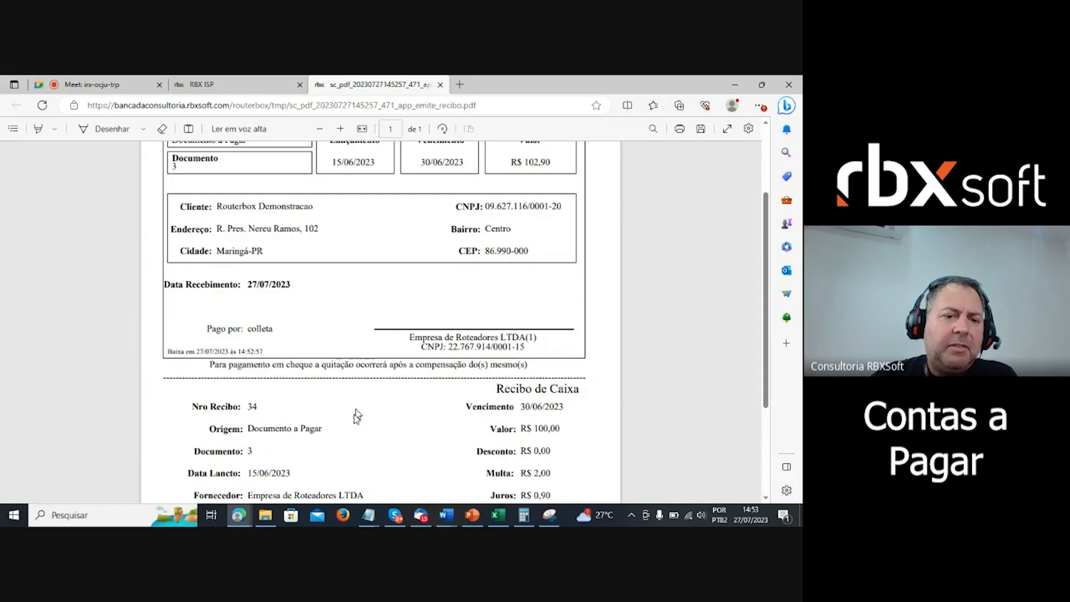
scroll(358, 418, up, 3)
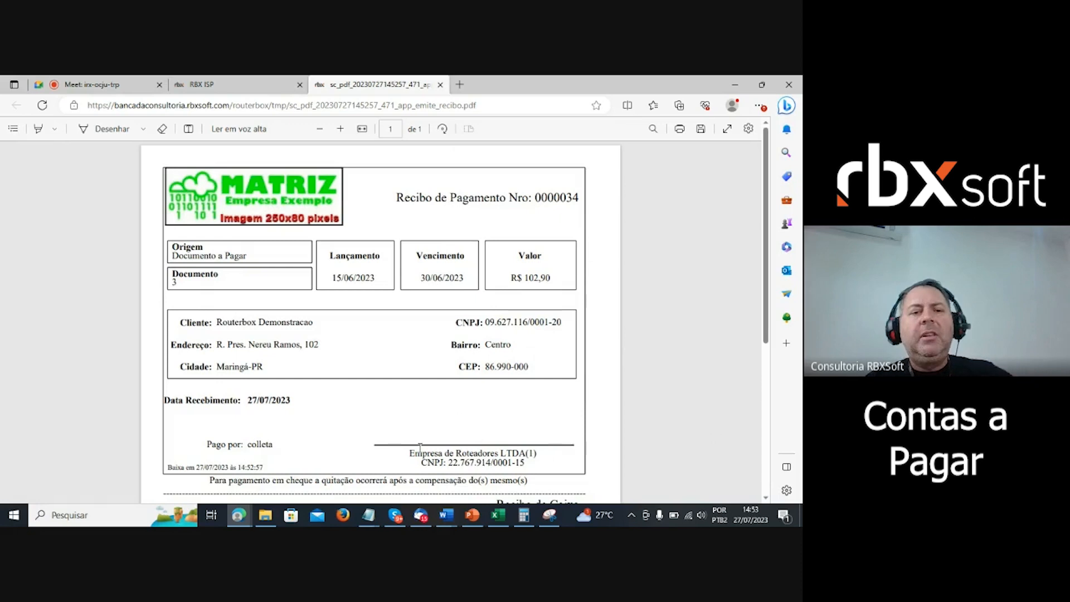
scroll(413, 386, down, 7)
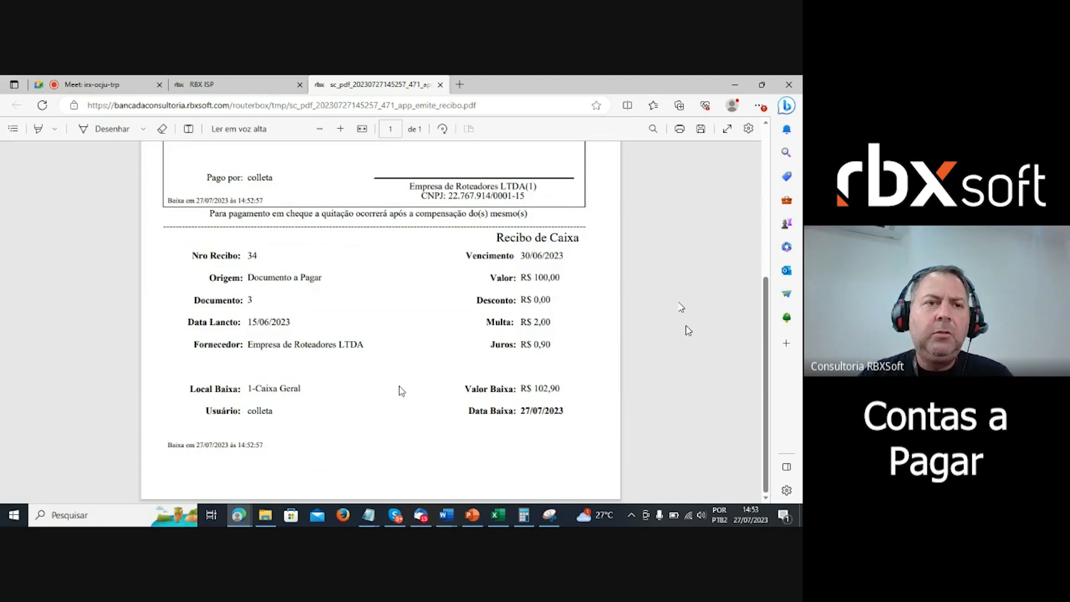
click(114, 85)
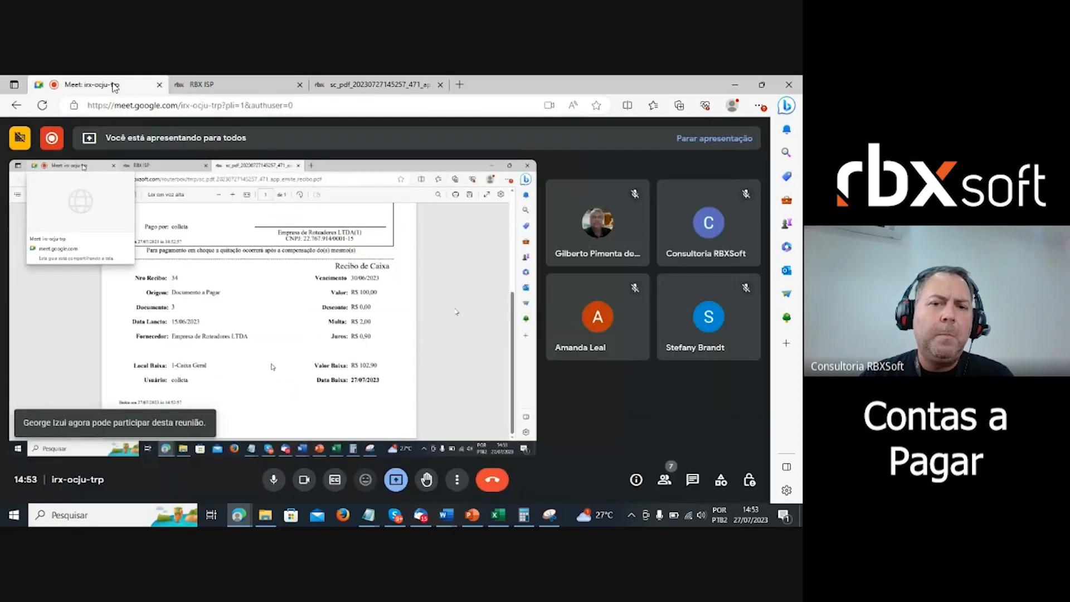